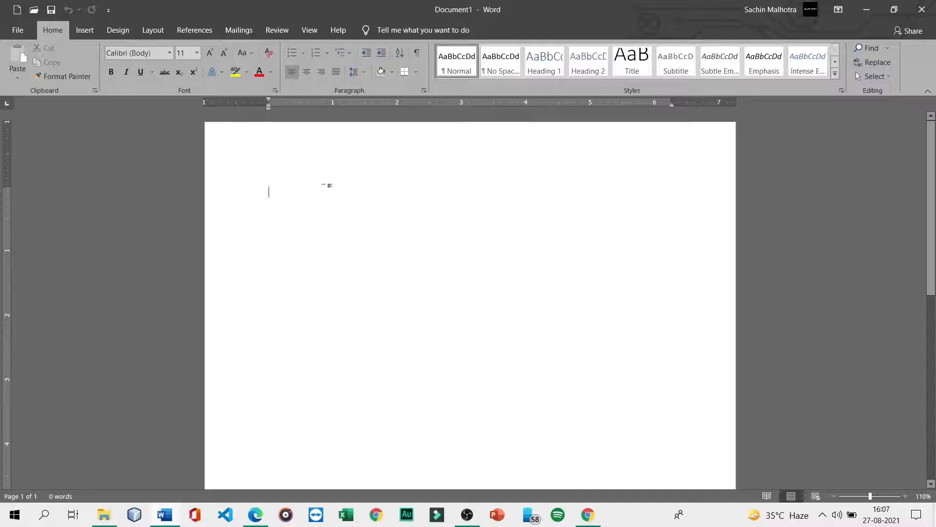
- Enter =rand() on the blank page to generate five paragraphs of sample text
text(=rand())
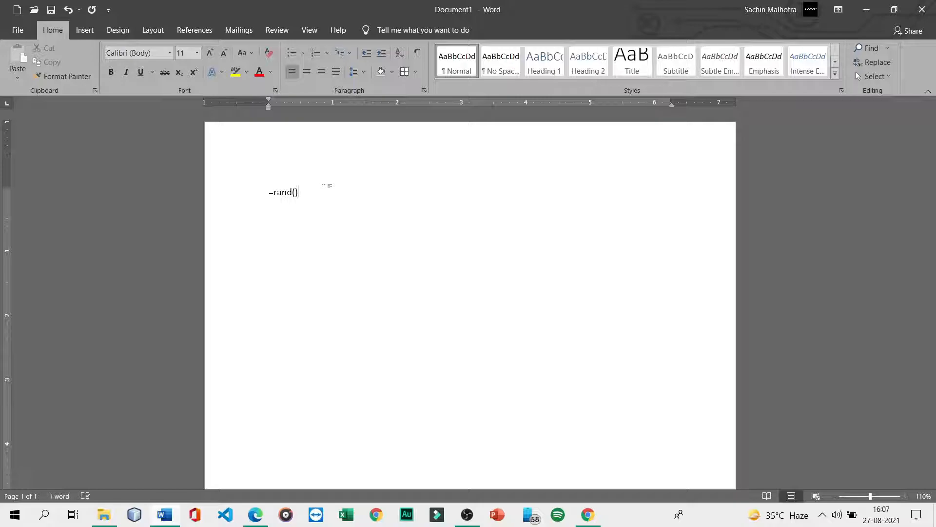
key(Return)
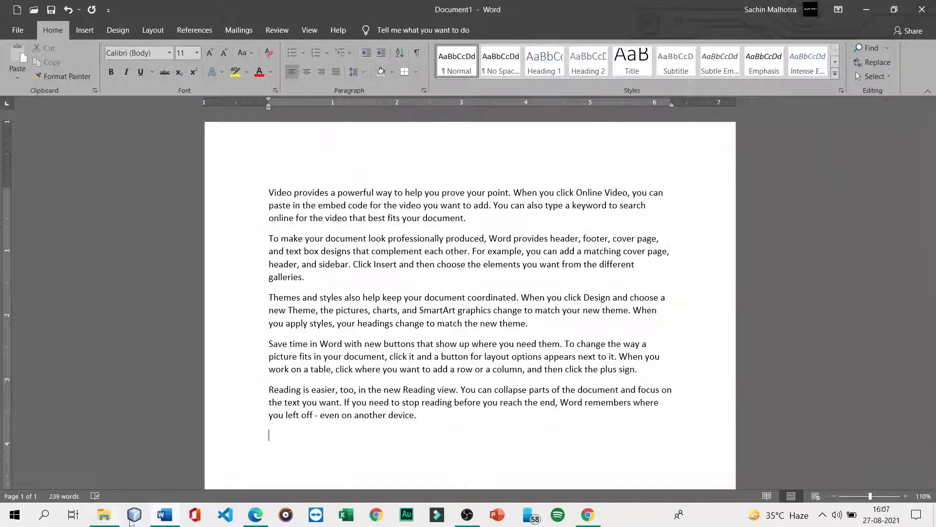
click(255, 515)
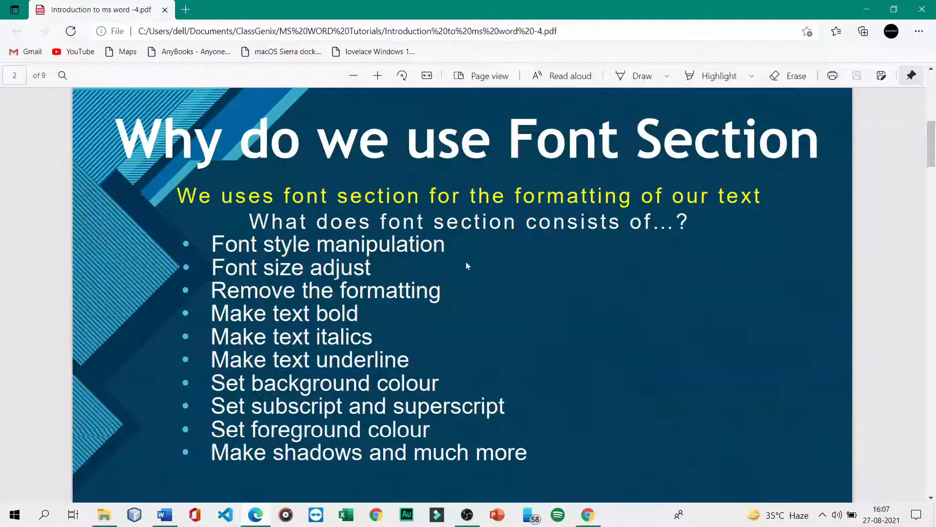
scroll(467, 266, down, 10)
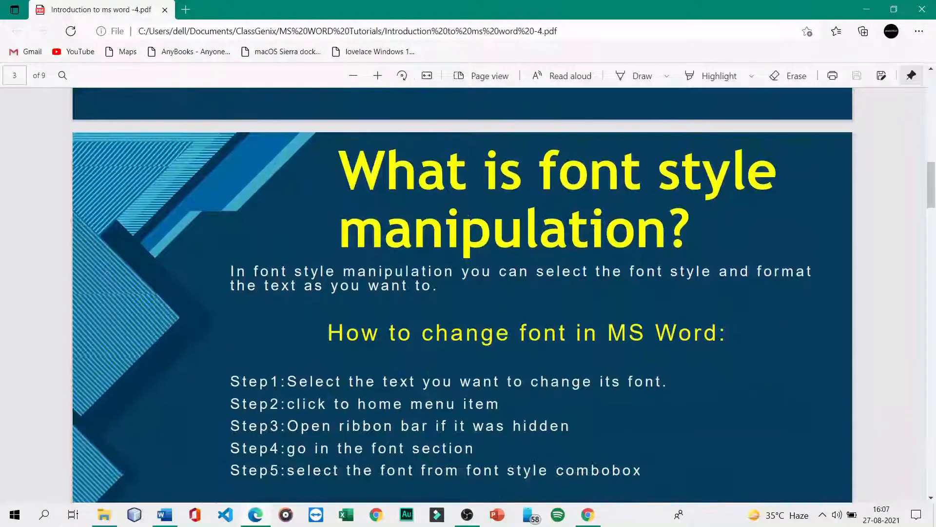
scroll(462, 295, down, 1)
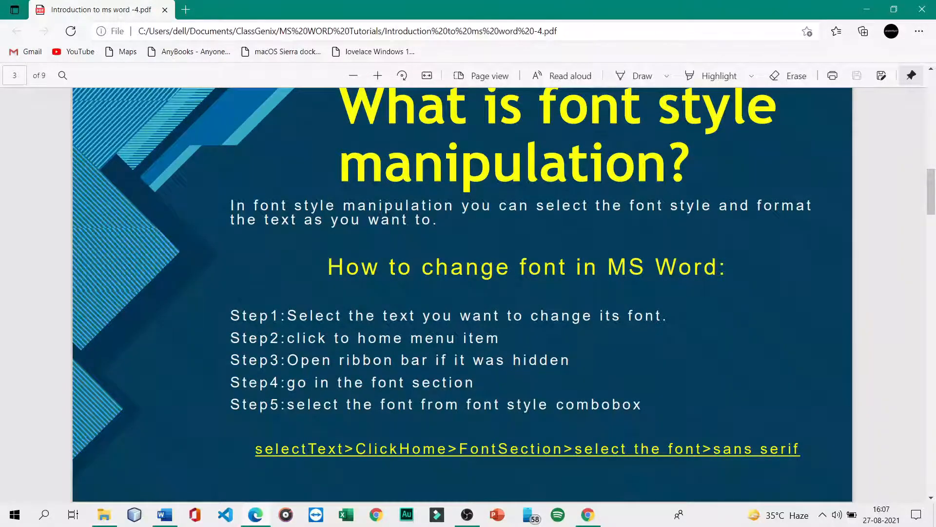
click(165, 515)
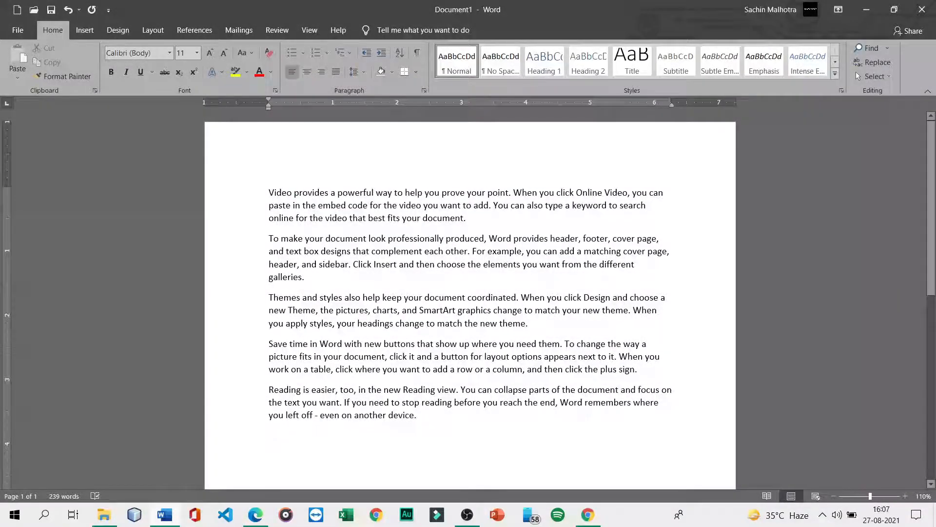
- Select all the document text and enlarge it to 16 pt
key(ctrl+a)
scroll(470, 292, down, 2)
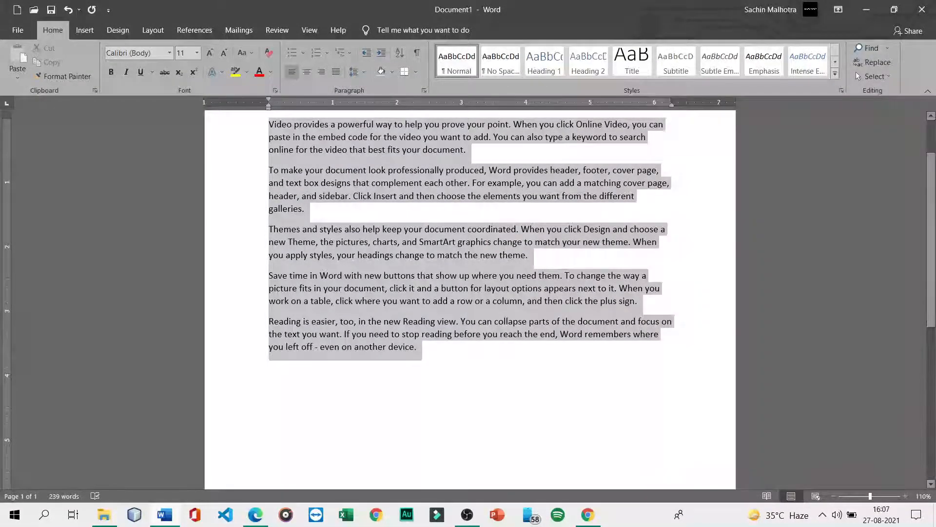
click(211, 54)
click(211, 55)
click(211, 55)
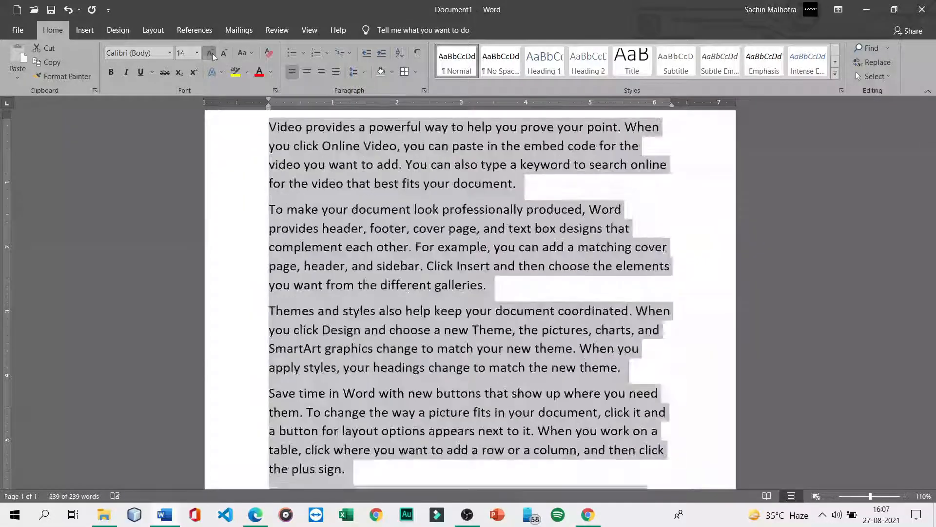
click(705, 308)
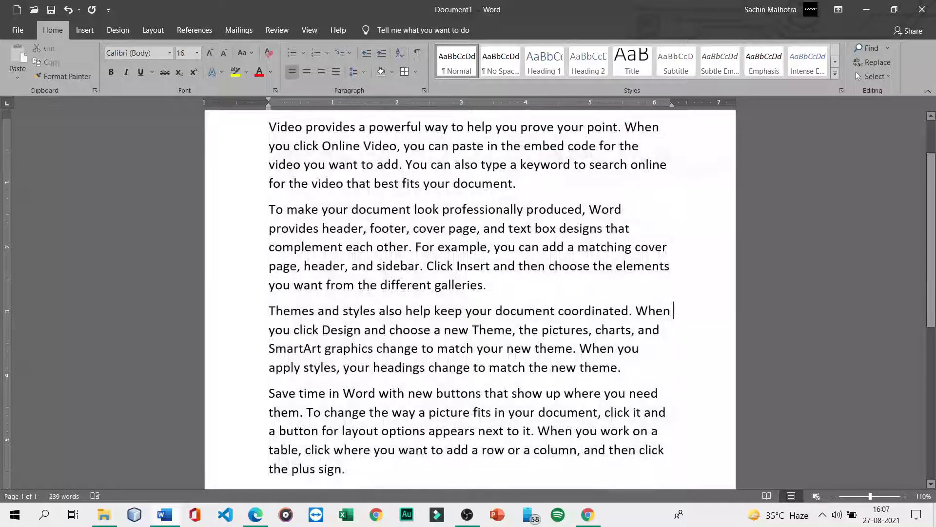
scroll(239, 211, up, 2)
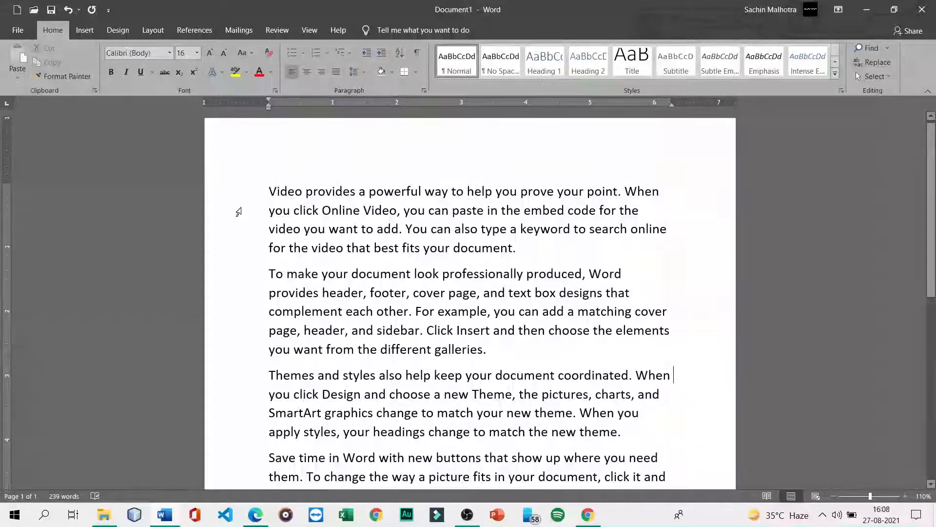
- Set all paragraphs to Arial Black at 12 pt, then bring the tutorial PDF back up
drag(269, 191, 468, 288)
scroll(585, 310, up, 5)
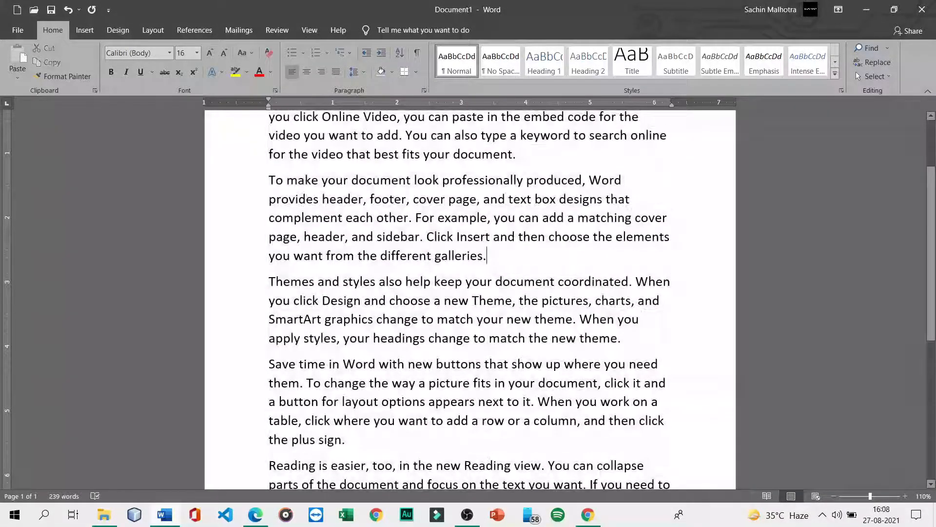
scroll(711, 265, up, 2)
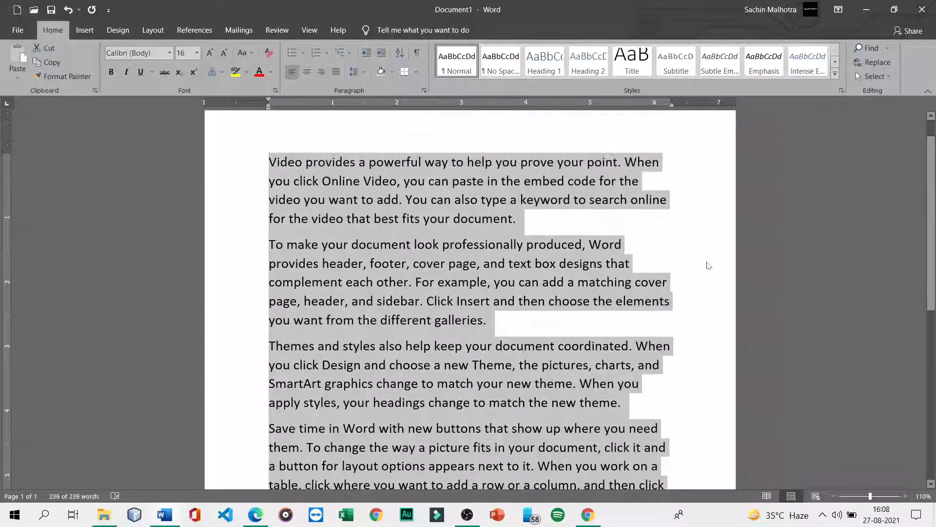
click(170, 54)
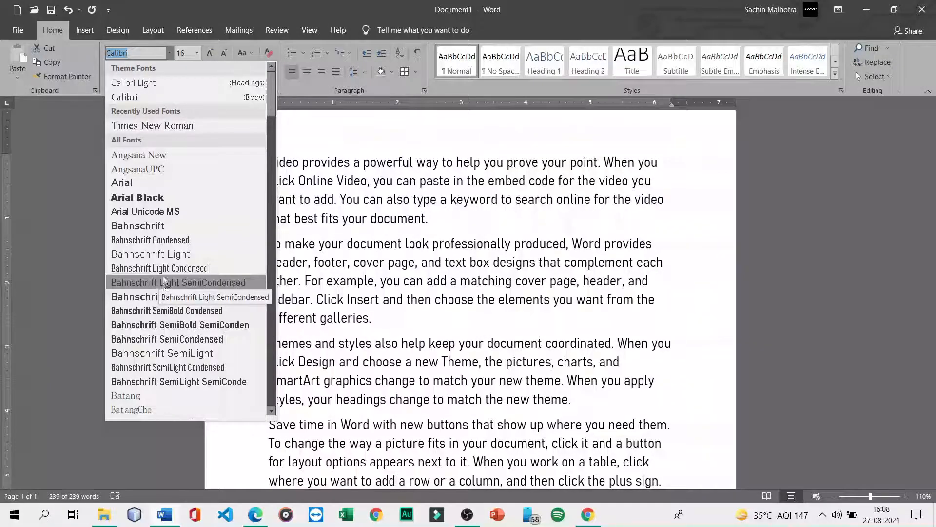
click(156, 198)
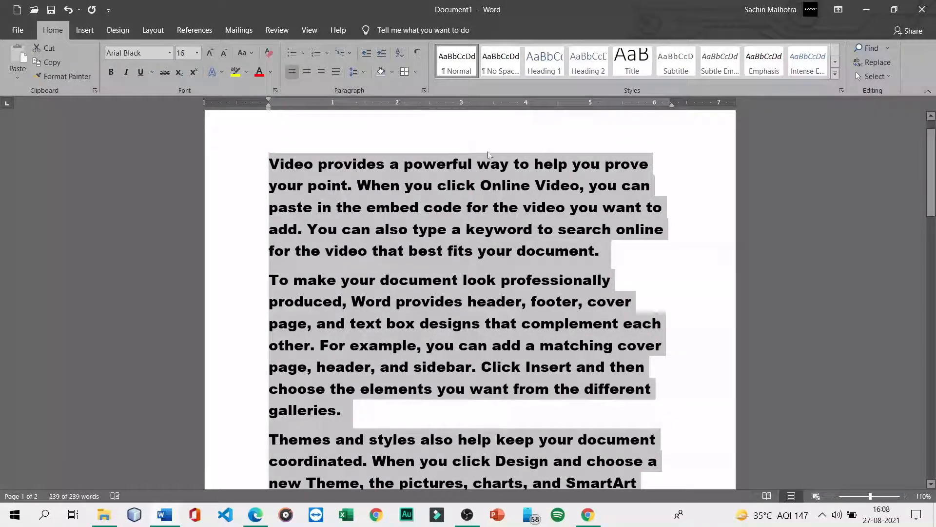
click(197, 53)
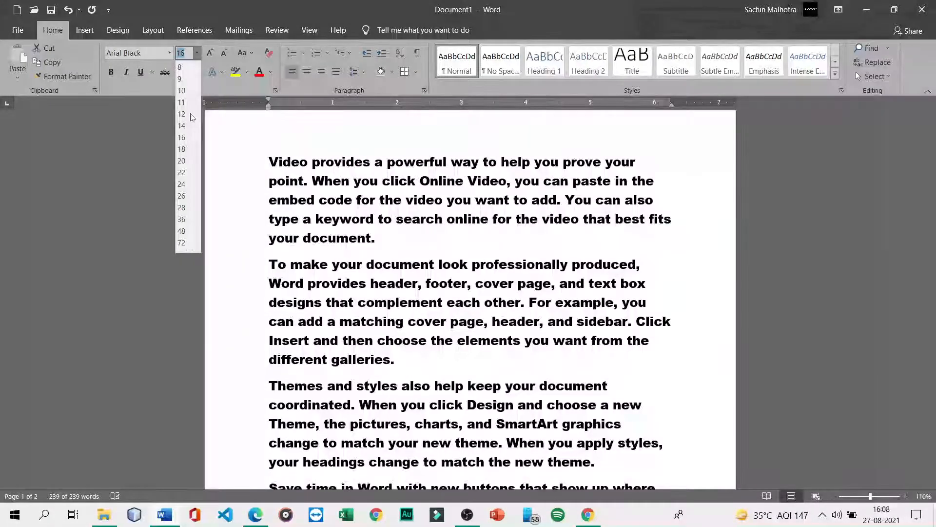
click(192, 117)
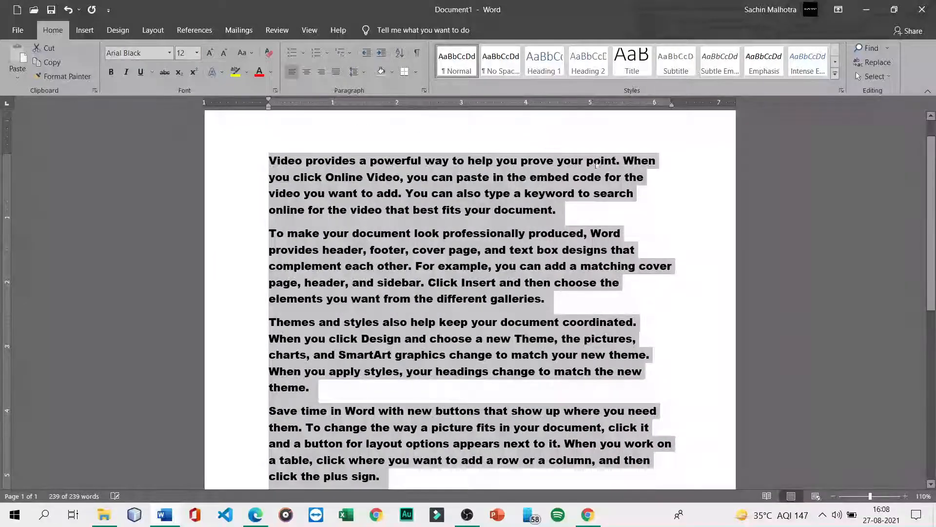
click(663, 162)
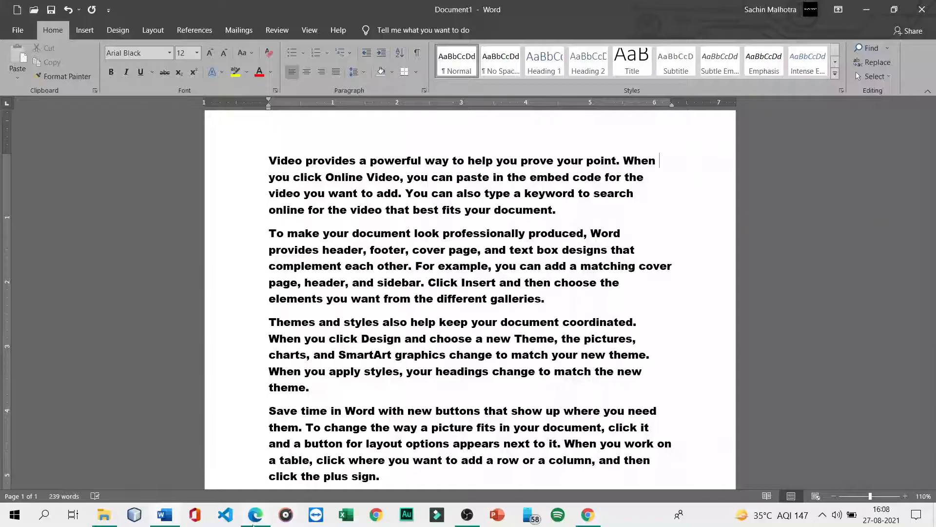
click(253, 516)
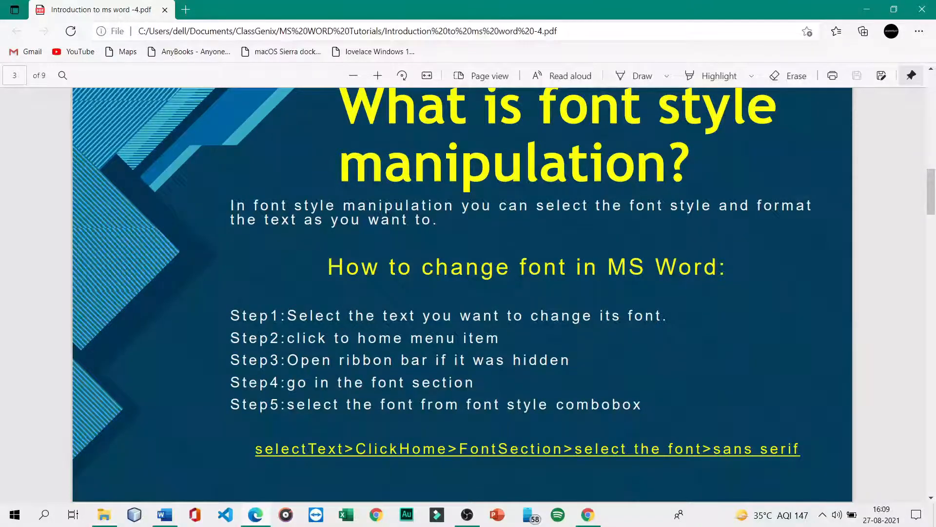
- Back in Word, collapse the ribbon to show tabs only and peek at the Home commands
click(165, 514)
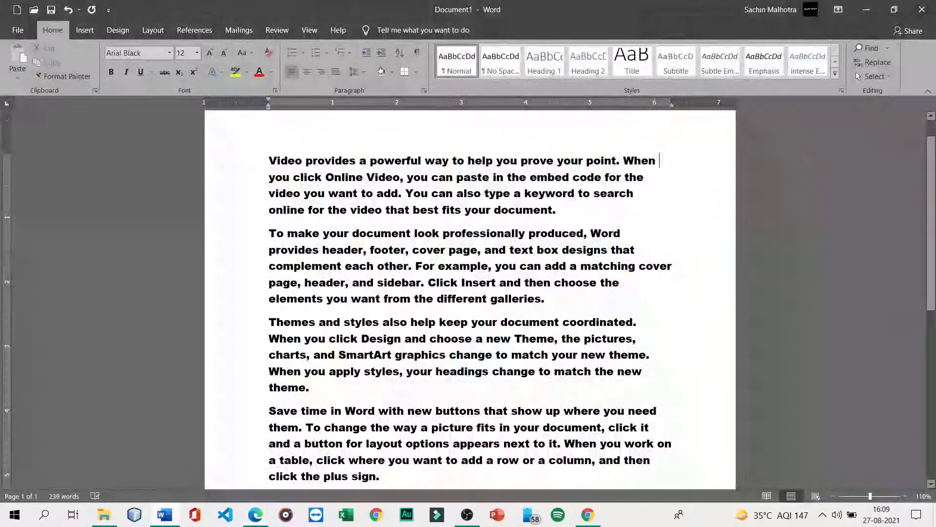
click(838, 10)
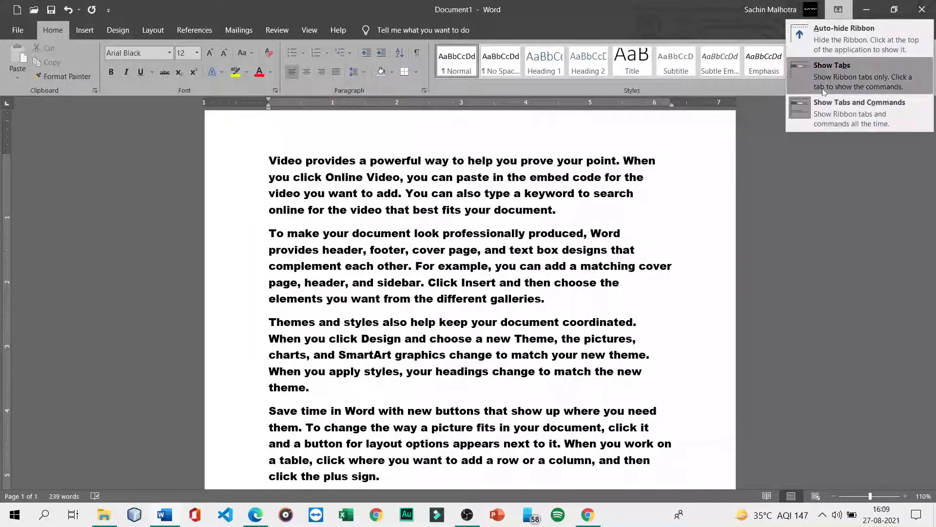
click(857, 80)
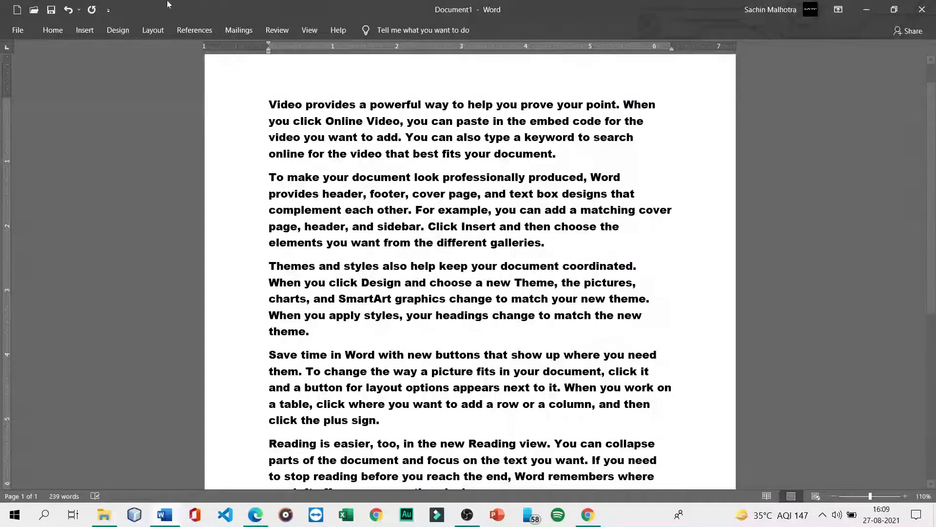
click(55, 30)
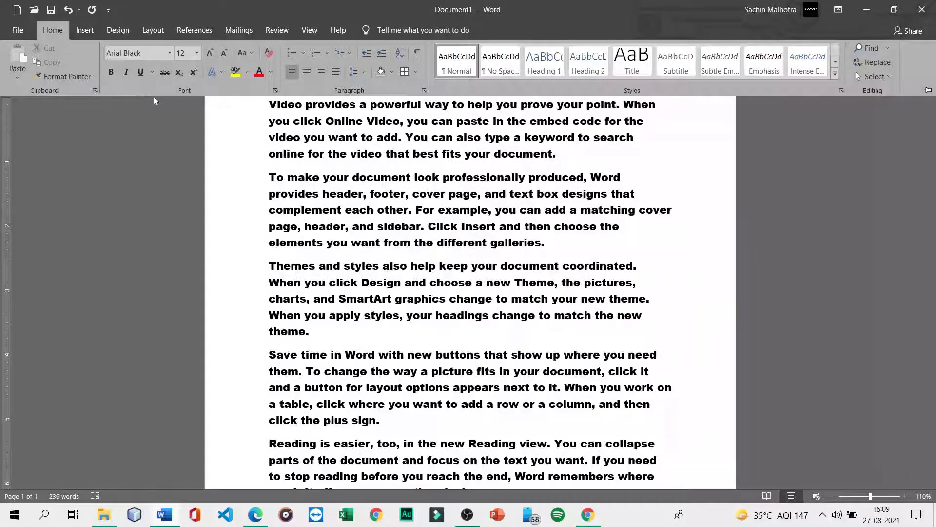
scroll(271, 139, up, 1)
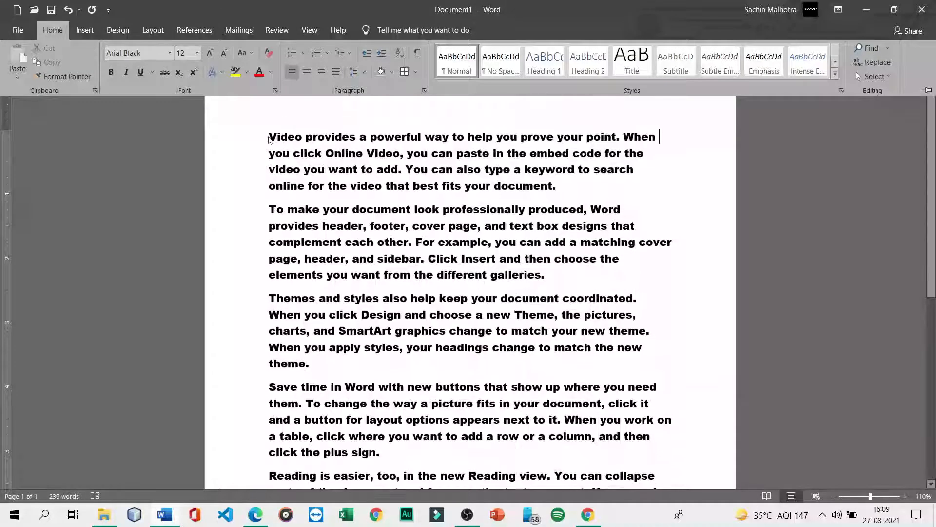
click(261, 137)
- Restore the full ribbon and set the first paragraph to Bahnschrift Condensed 20 pt
drag(267, 136, 599, 189)
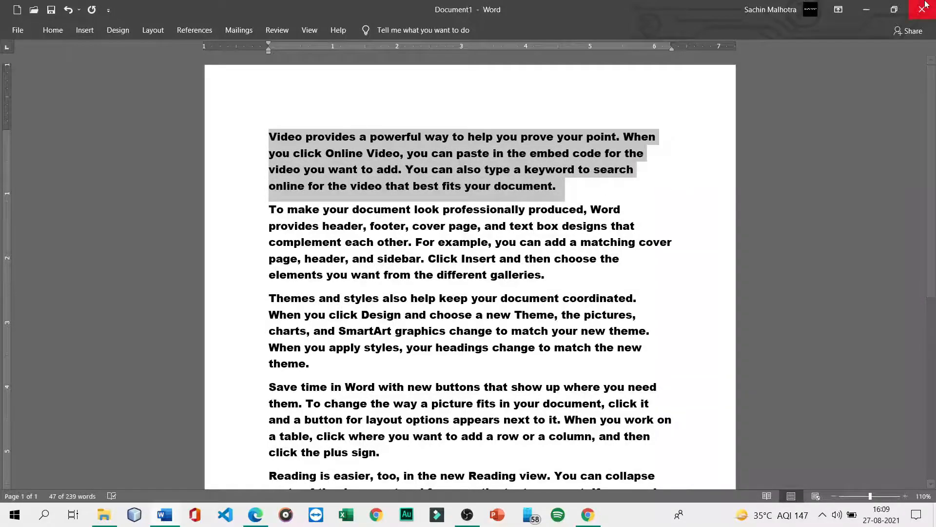
click(838, 9)
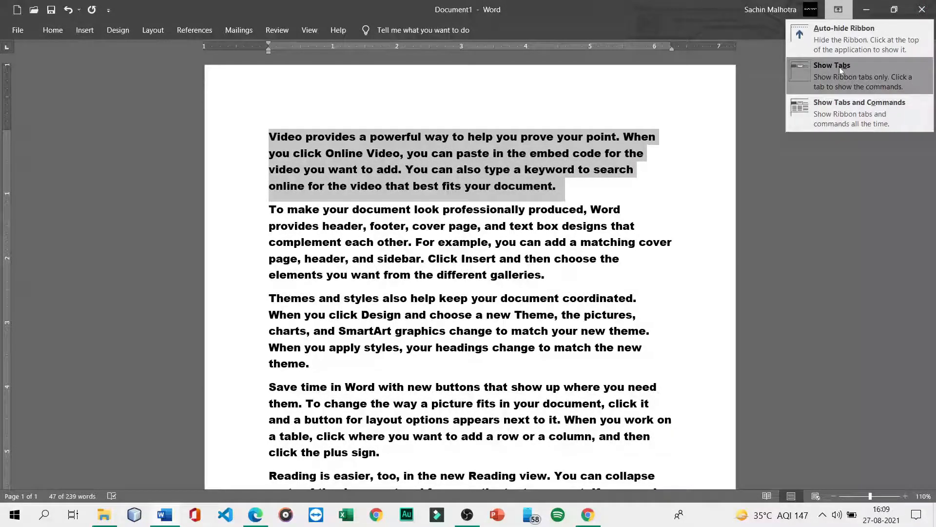
click(58, 29)
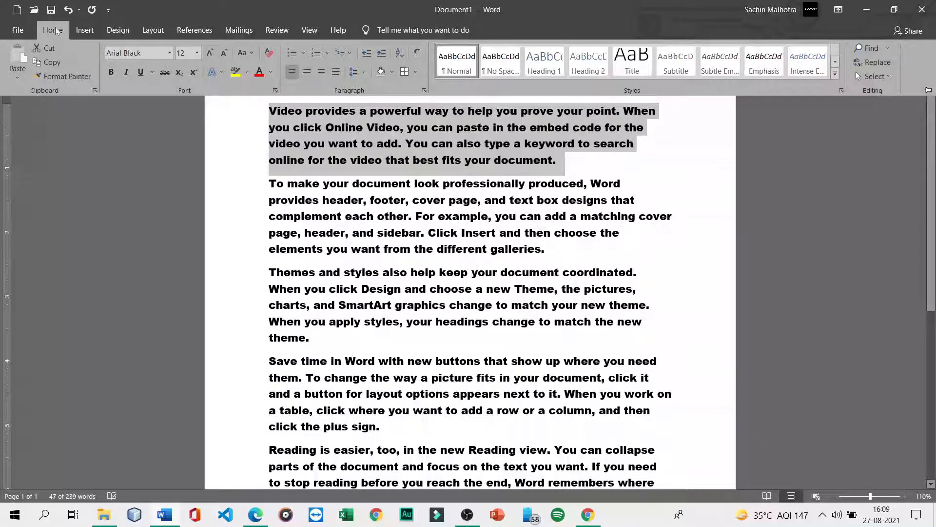
click(171, 52)
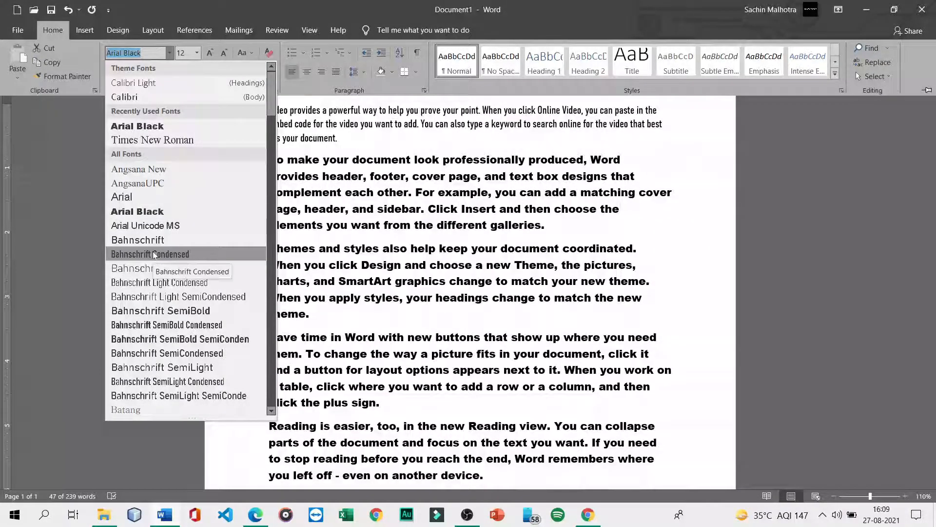
click(154, 254)
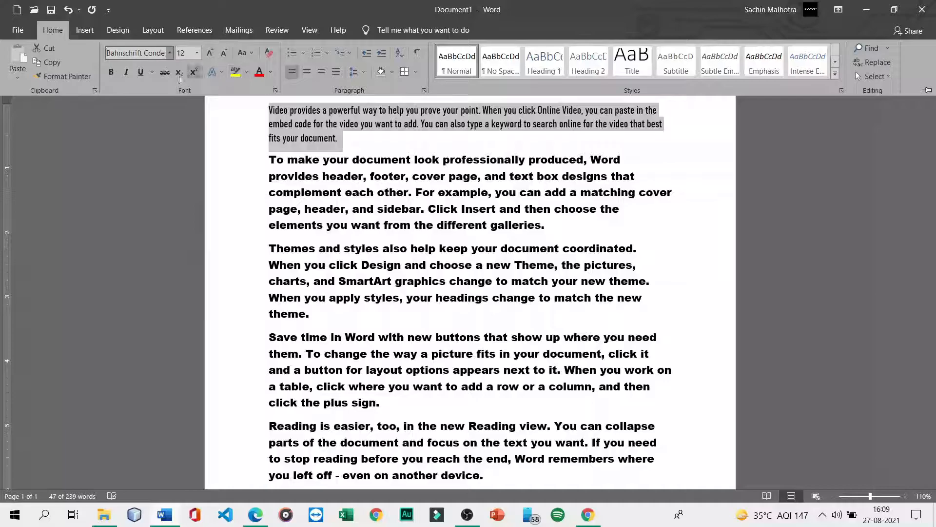
click(196, 54)
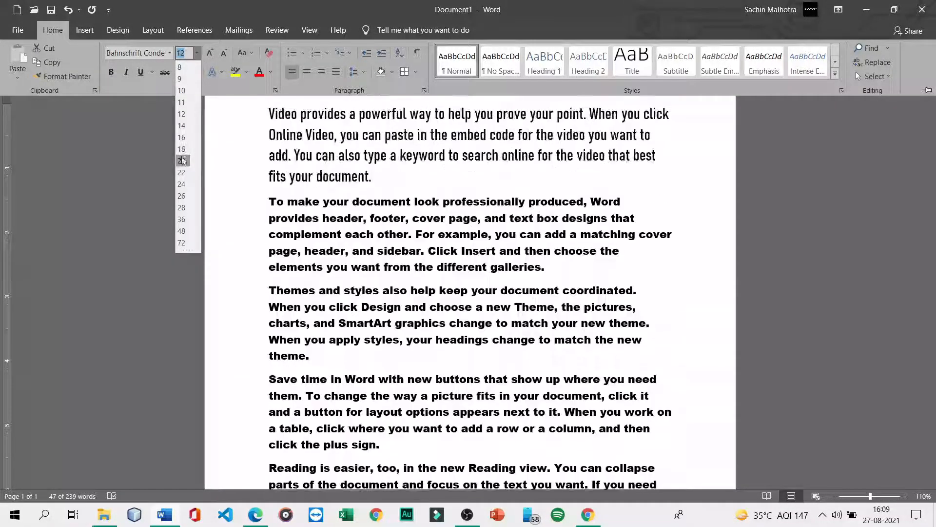
click(182, 161)
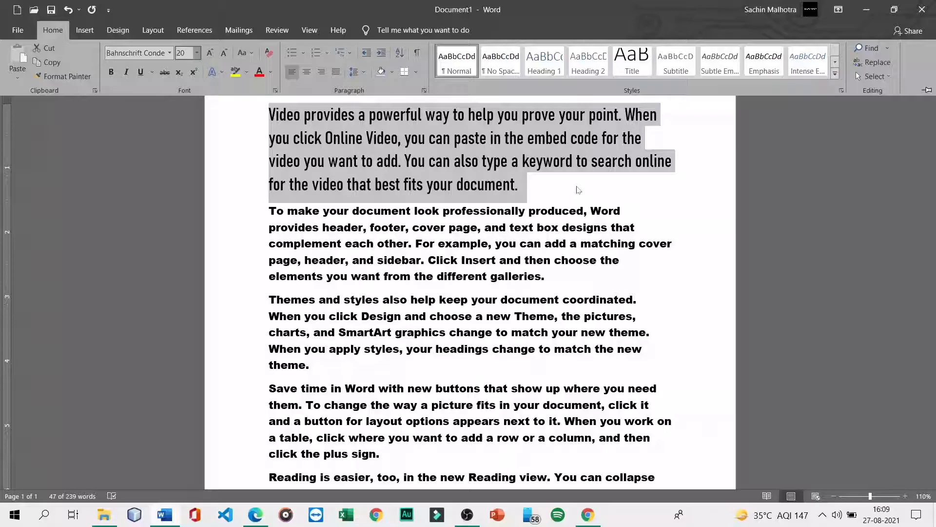
- Collapse the ribbon with Ctrl+F1, then pin it again with Show Tabs and Commands
key(ctrl+F1)
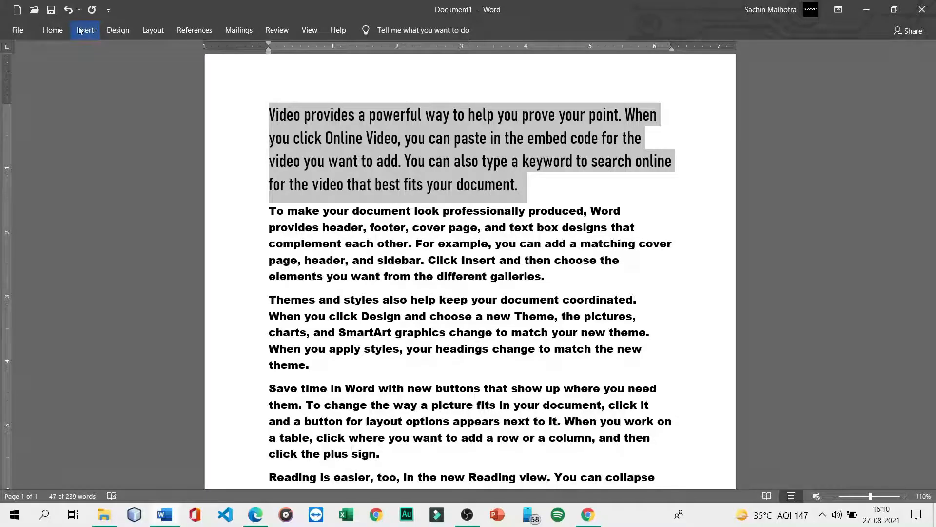
click(61, 30)
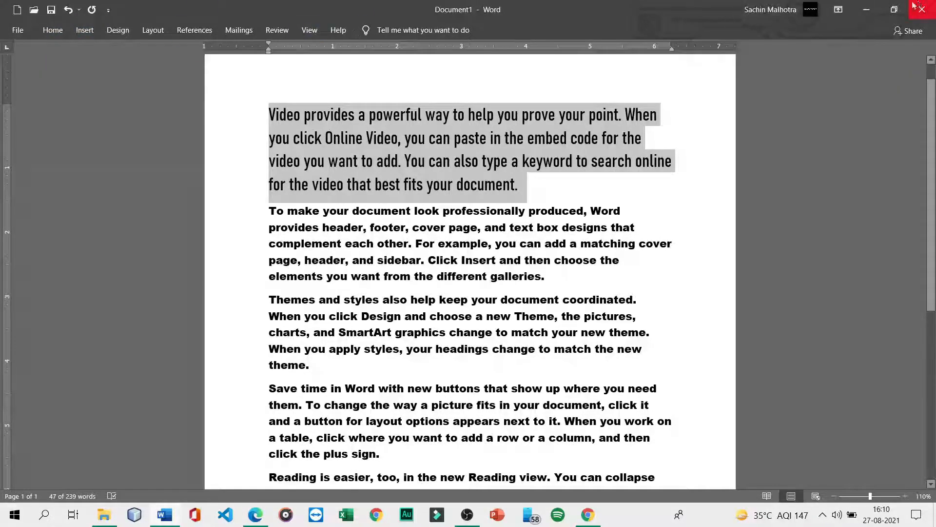
click(838, 10)
click(843, 104)
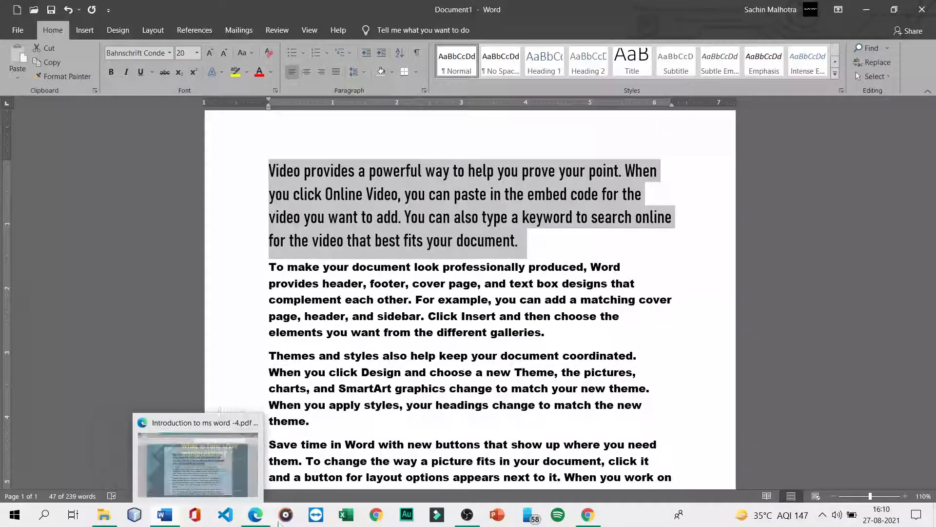
click(263, 490)
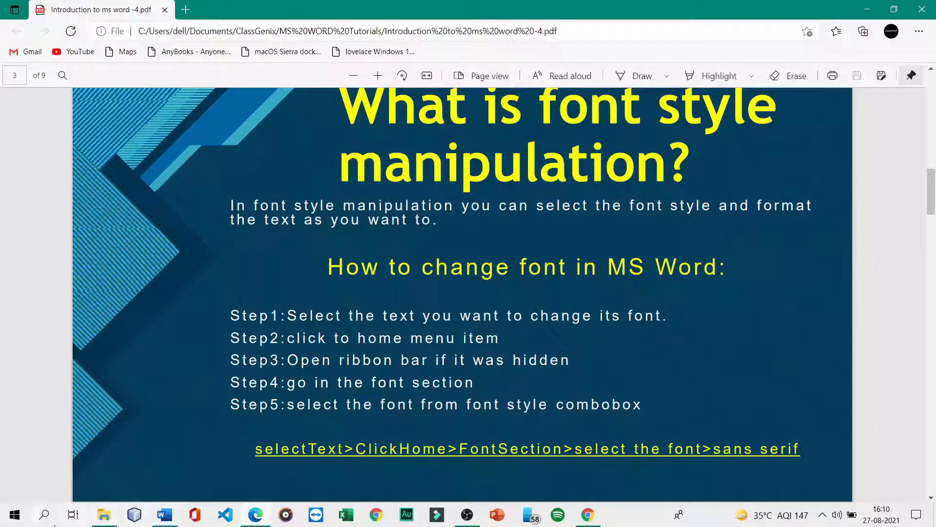
click(165, 514)
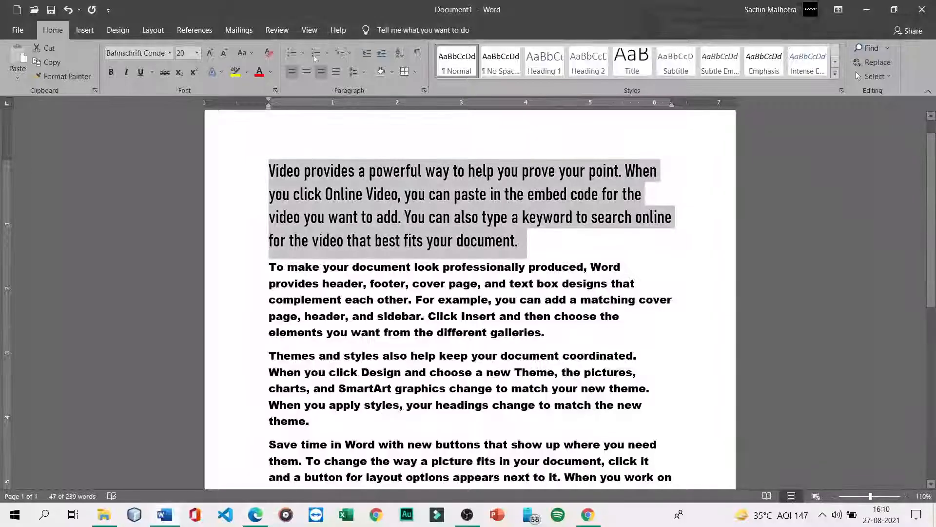
- Browse the font list without changing it and keep the first paragraph at size 20
click(169, 53)
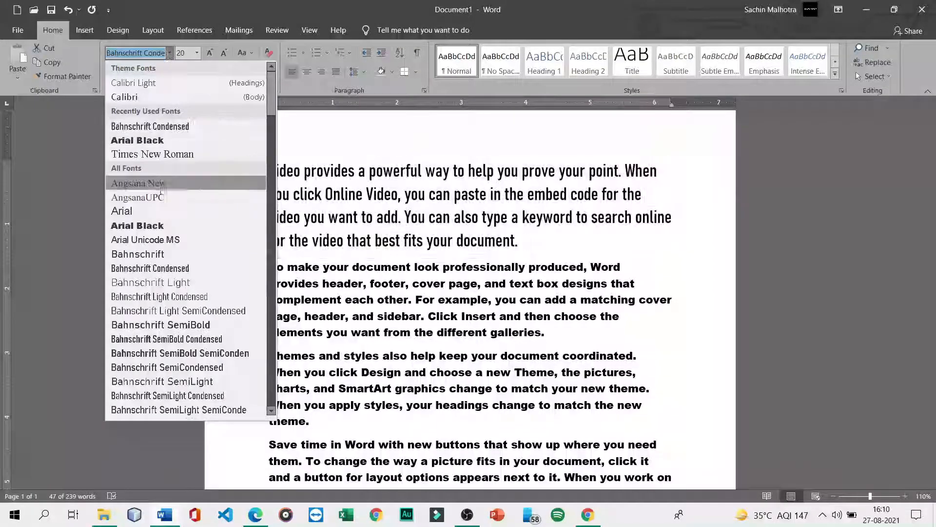
scroll(164, 220, down, 6)
scroll(164, 219, up, 7)
scroll(163, 219, down, 8)
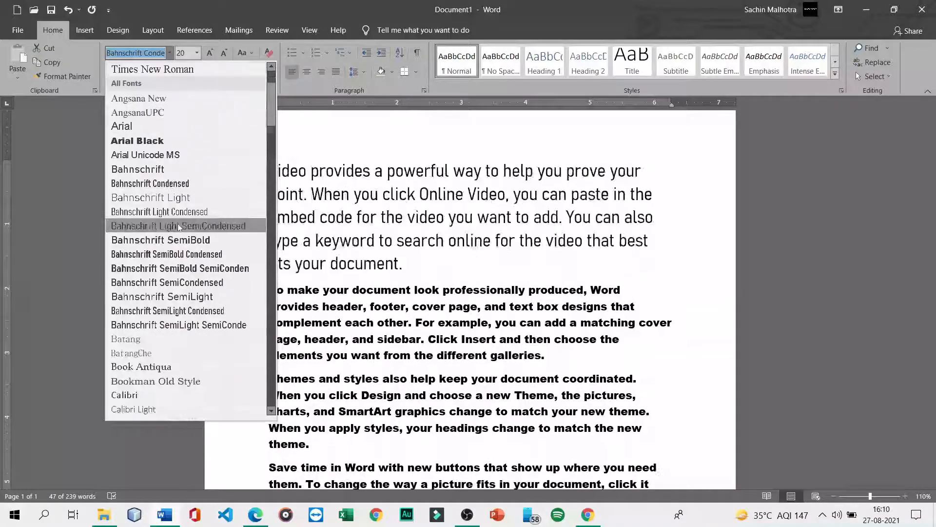
scroll(184, 224, up, 2)
scroll(183, 224, down, 4)
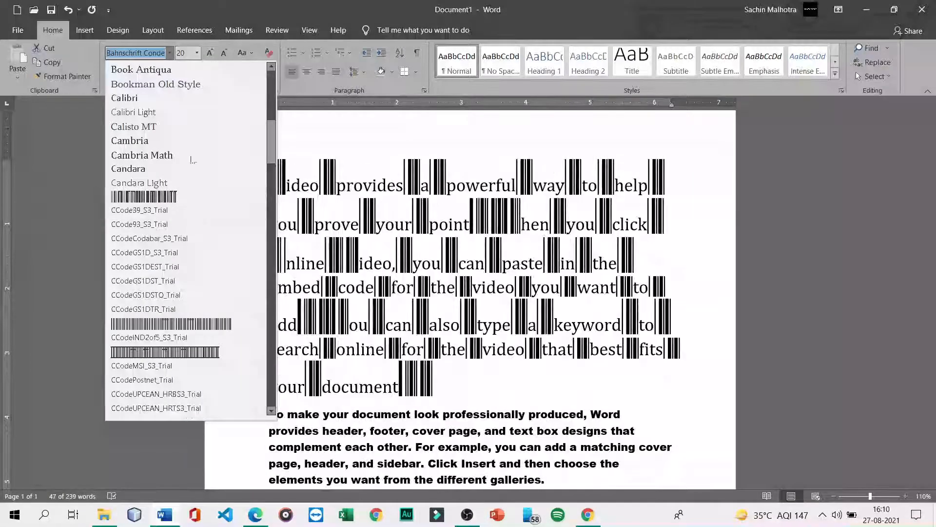
click(197, 53)
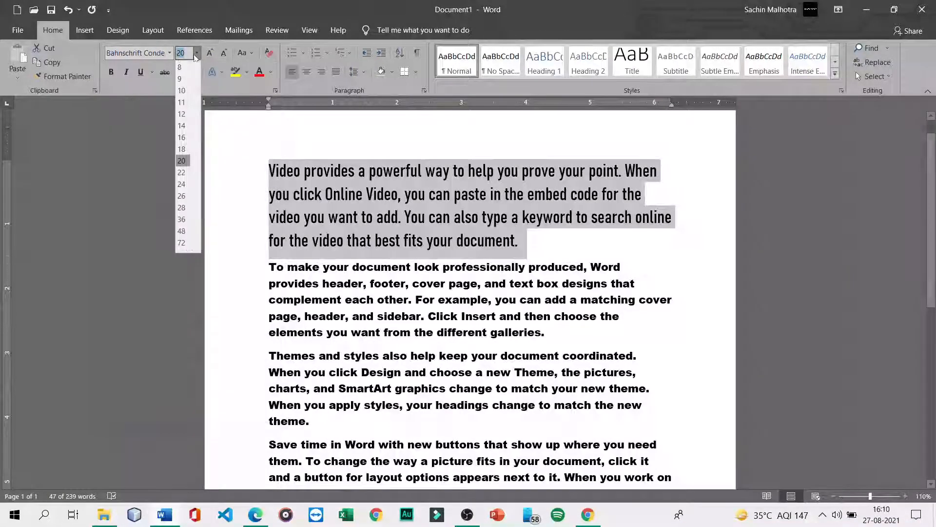
click(133, 161)
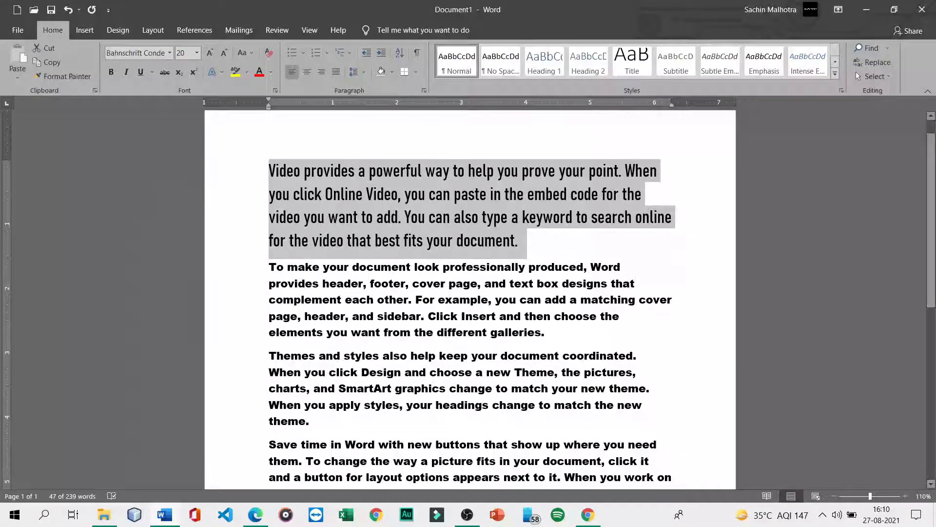
- In the tutorial PDF, select all the page text and open its context menu
click(255, 514)
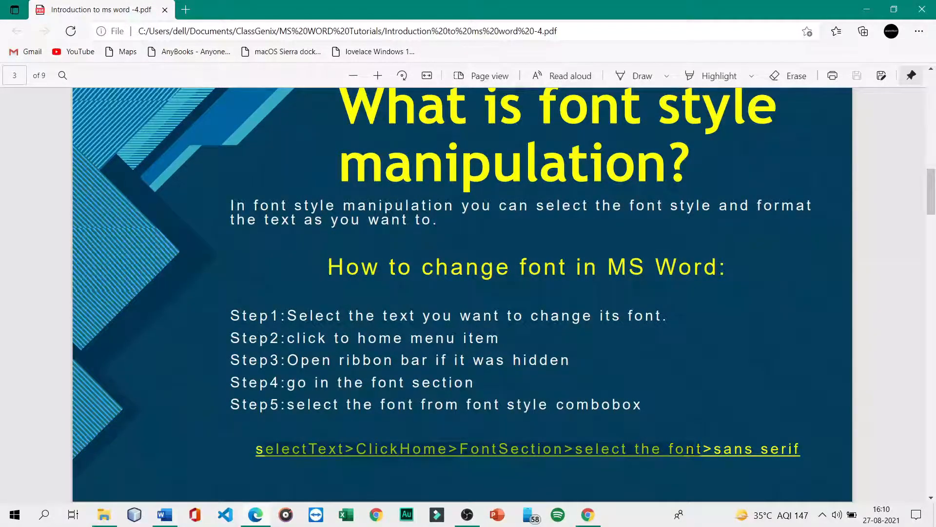
key(ctrl+a)
right_click(753, 373)
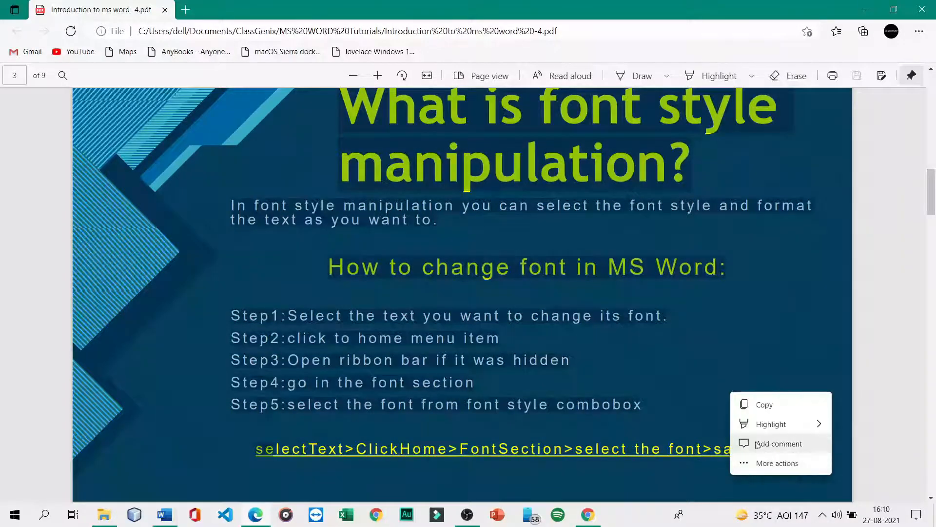
- Close the PDF text menu after reading the step line, then return to Word
click(753, 373)
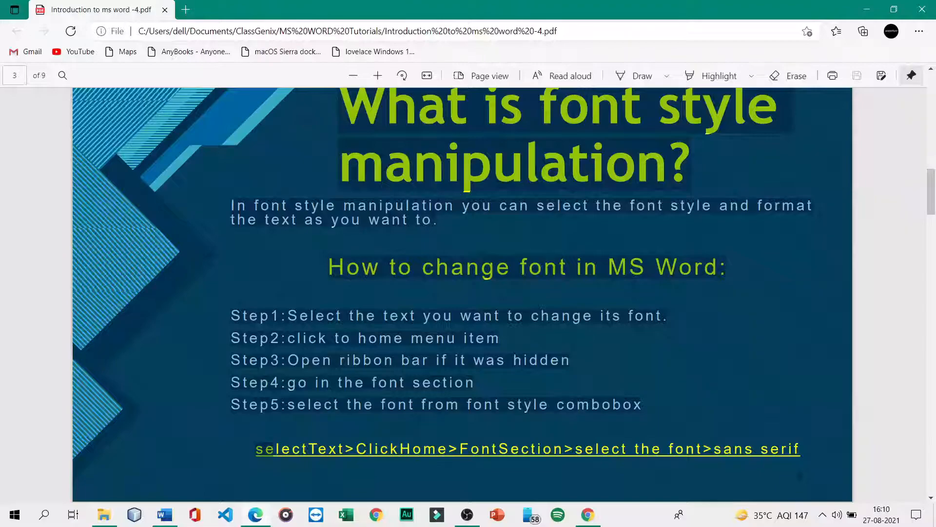
click(166, 515)
- Enter 'San serif' as the font name and accept the unavailable-font warning
click(147, 52)
key(Down)
key(Down)
key(Down)
text(Sans)
key(BackSpace)
text(serif)
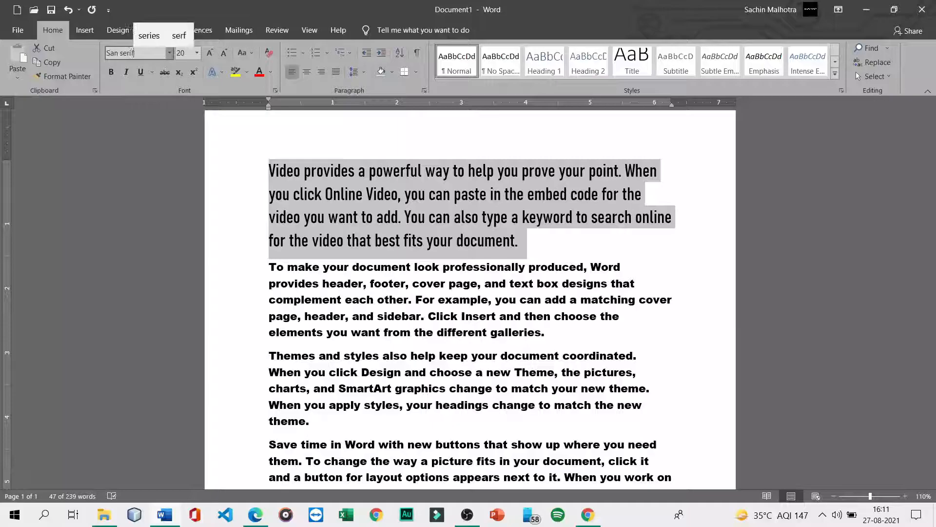
key(Return)
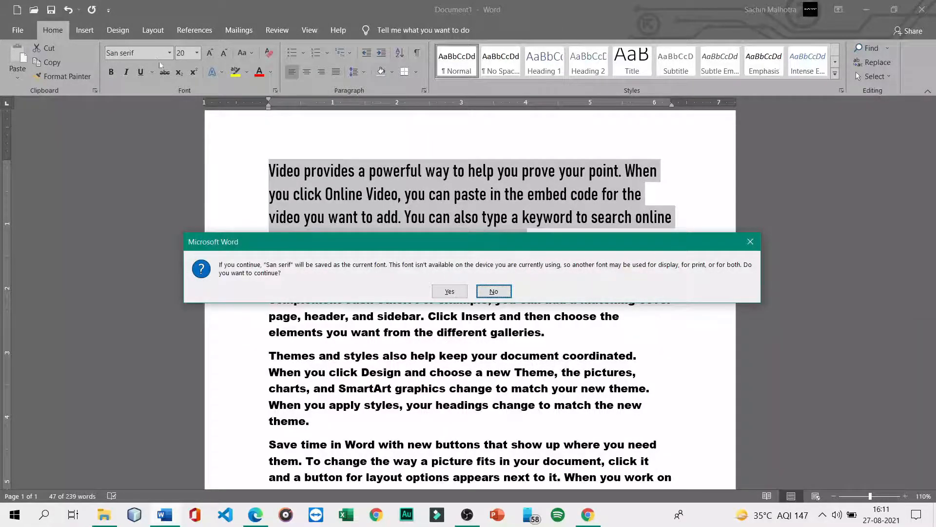
click(450, 291)
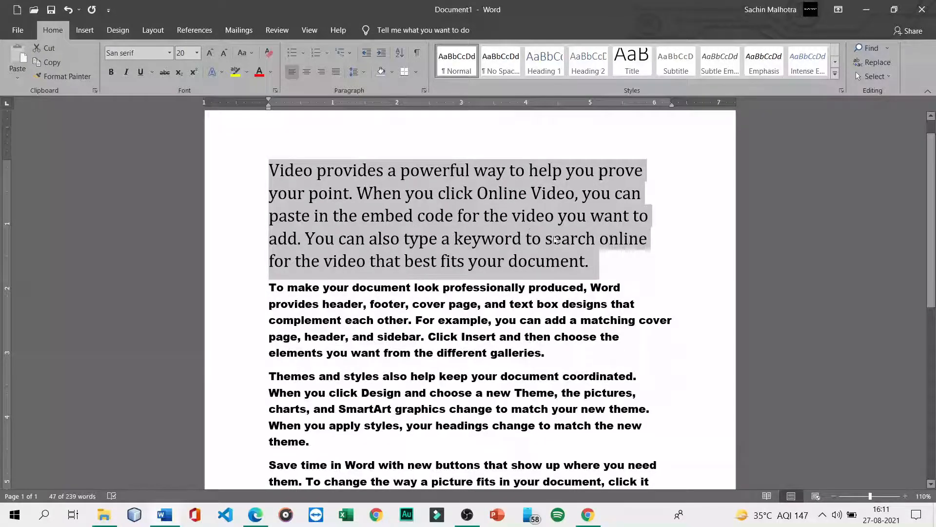
- Keep the first paragraph at size 20 and apply Arial to it
drag(599, 263, 236, 140)
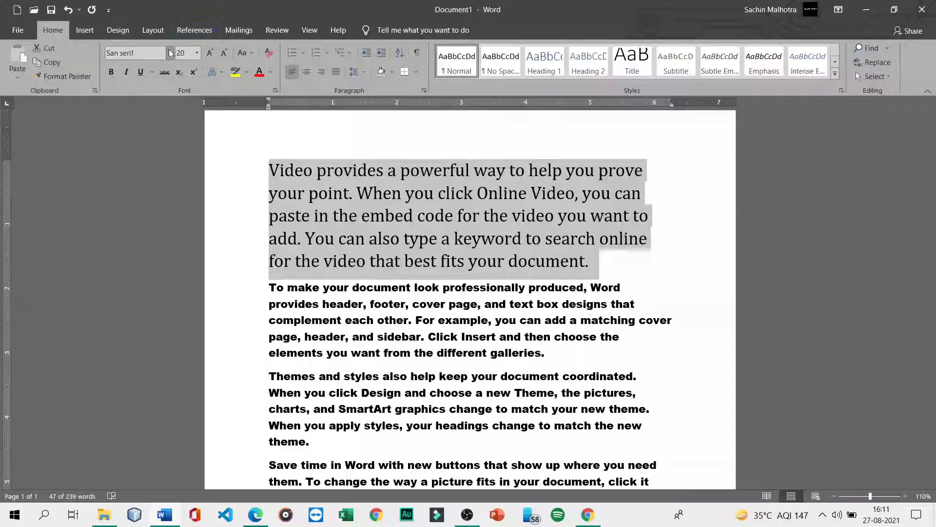
click(197, 53)
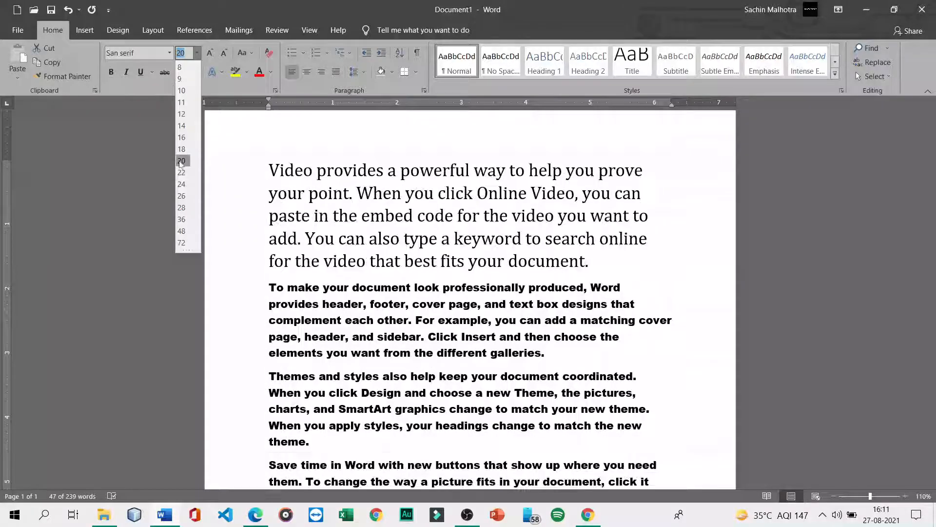
click(181, 161)
click(663, 267)
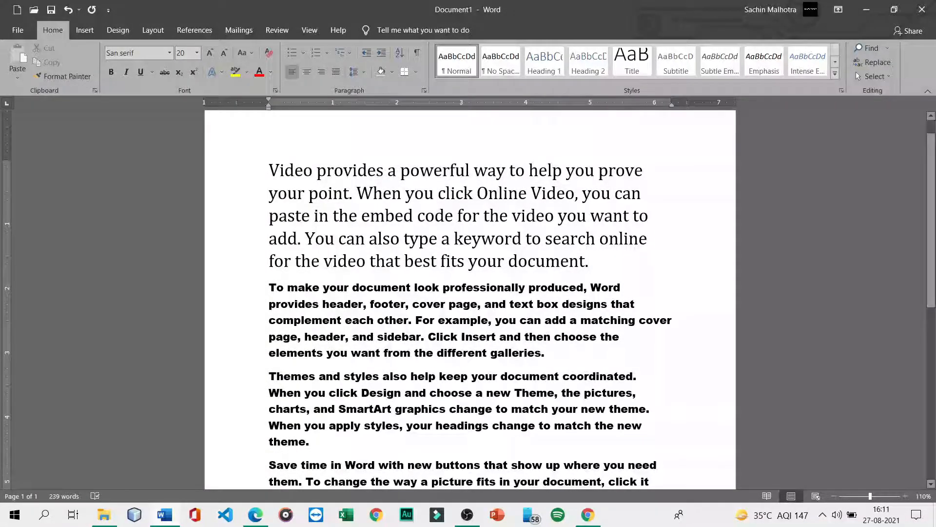
click(172, 54)
click(171, 54)
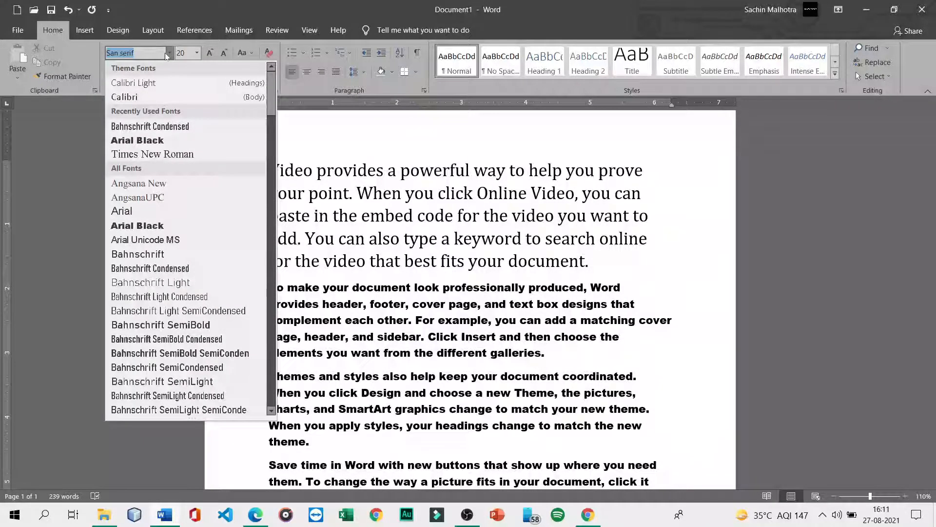
click(149, 211)
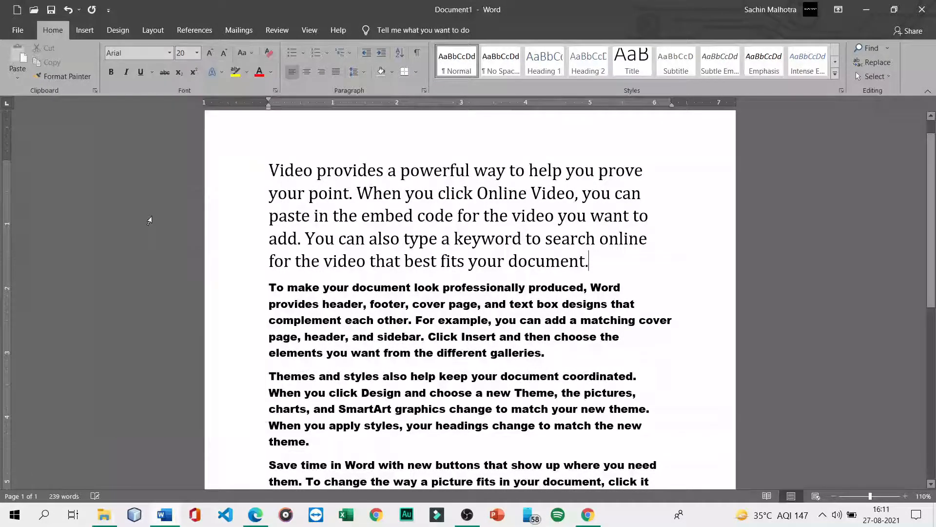
drag(268, 170, 651, 263)
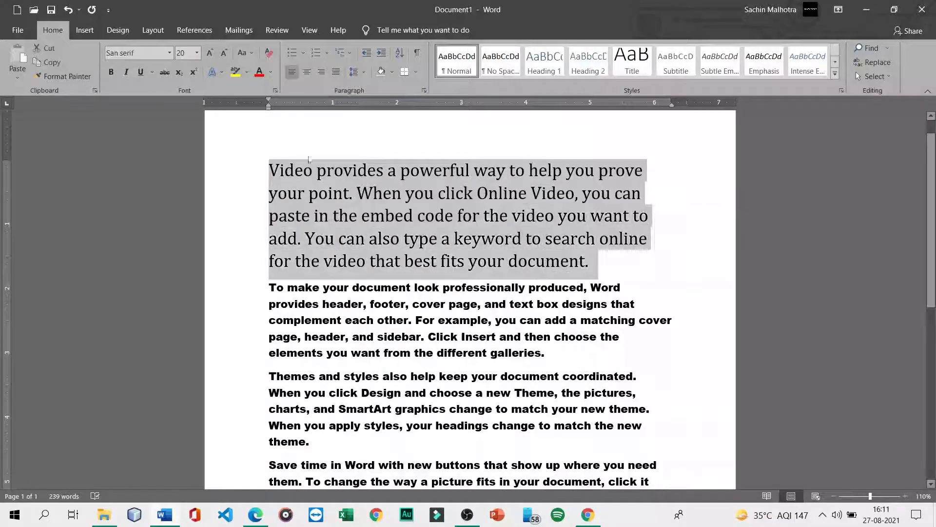
click(169, 53)
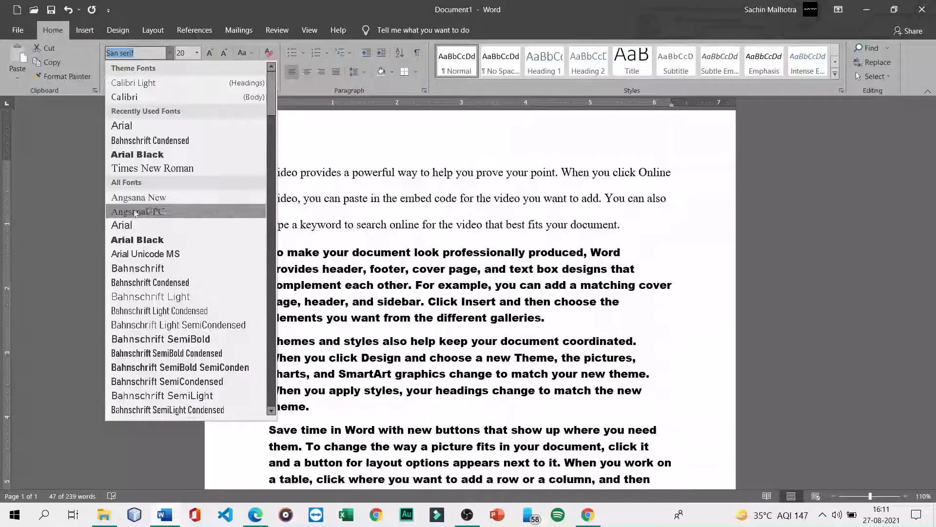
click(136, 226)
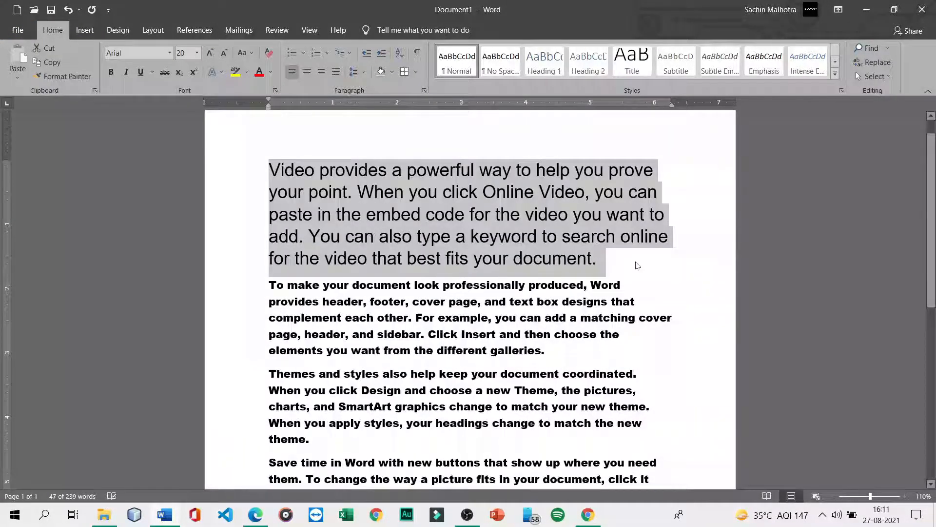
click(632, 265)
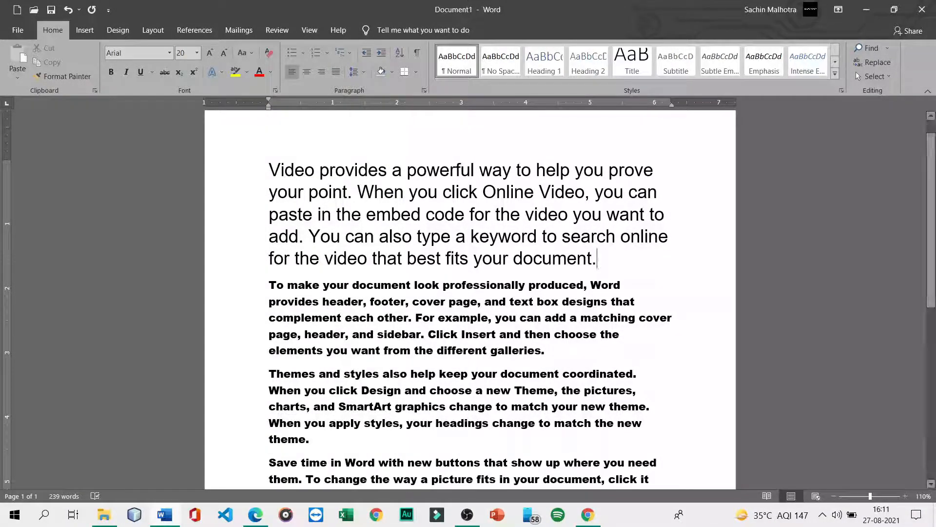
click(252, 513)
right_click(253, 513)
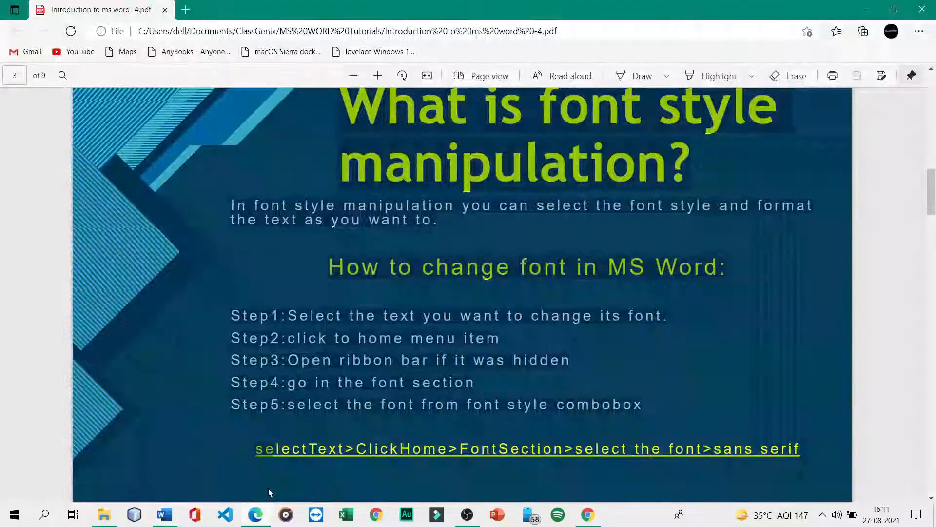
click(578, 362)
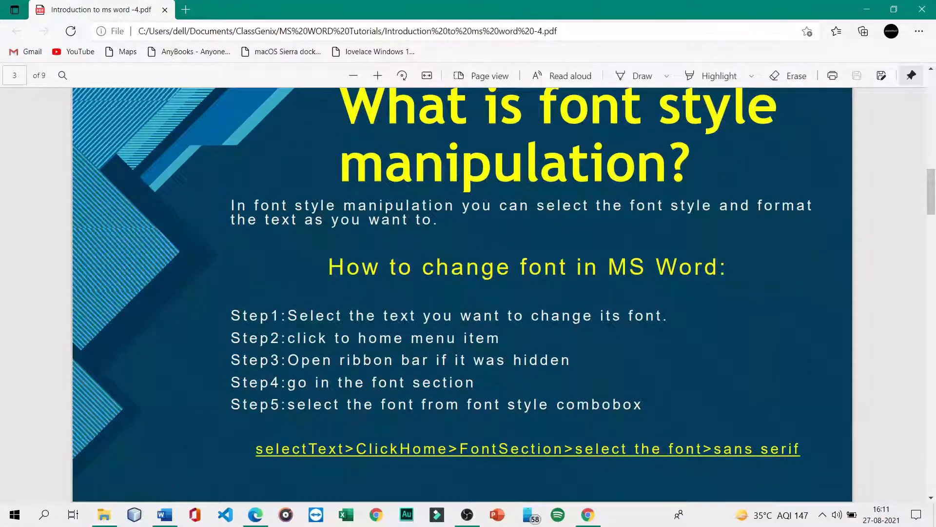
scroll(462, 293, down, 10)
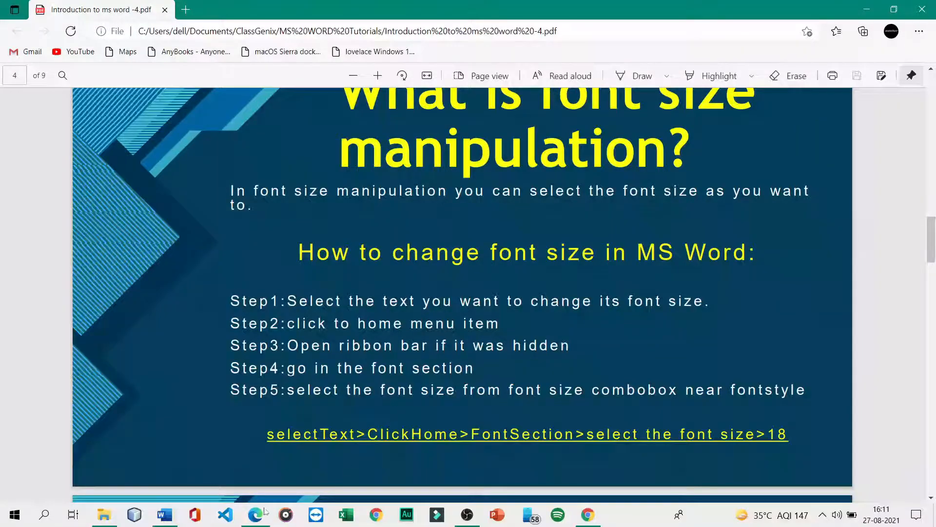
click(170, 516)
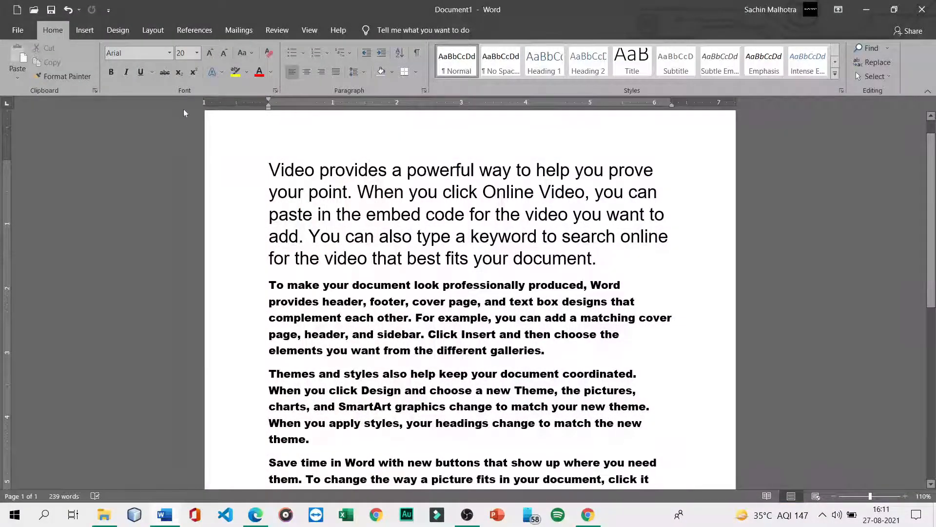
- Check the font size list, leave the first paragraph at 20, and switch to the tutorial PDF
click(137, 52)
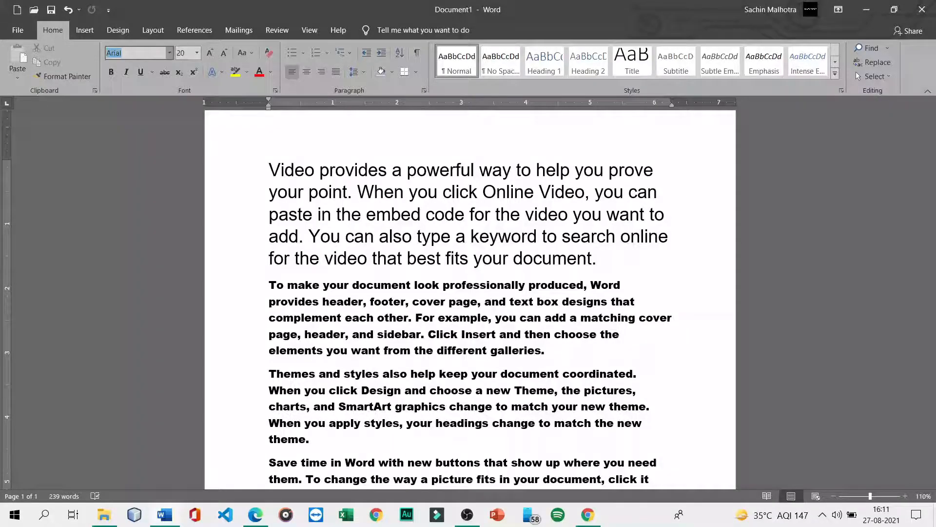
click(170, 53)
click(197, 53)
click(197, 53)
click(198, 53)
click(197, 54)
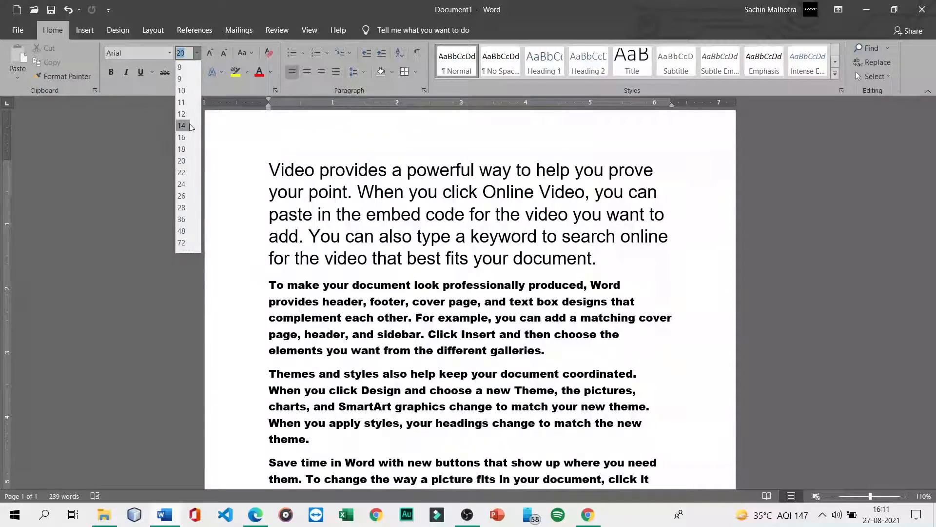
click(598, 257)
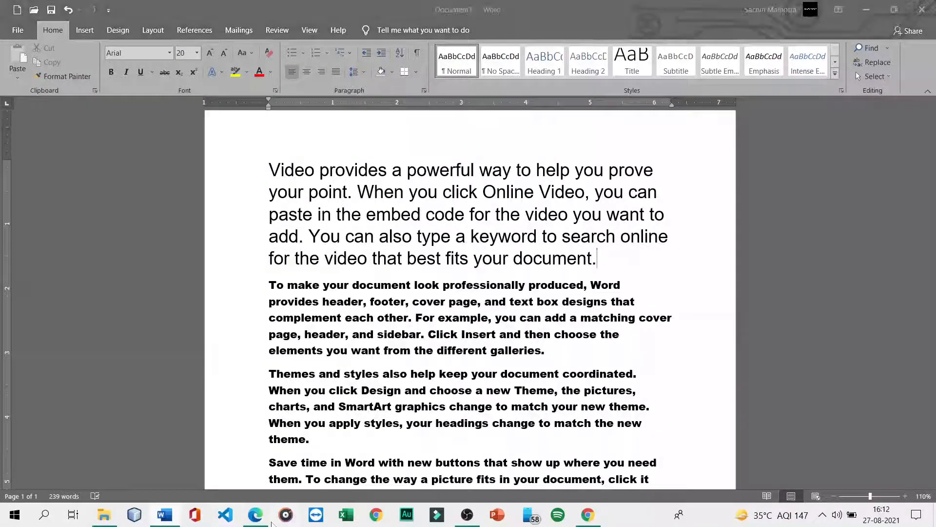
mouse_move(255, 515)
click(288, 481)
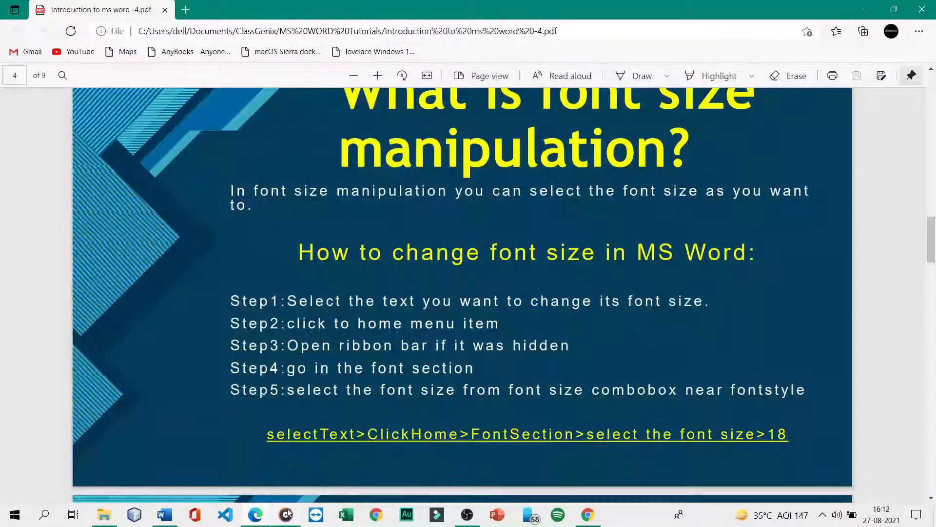
- Scroll the tutorial PDF from page 4 to page 6 on bold, italic and underline, then return to Word
mouse_move(287, 513)
click(322, 421)
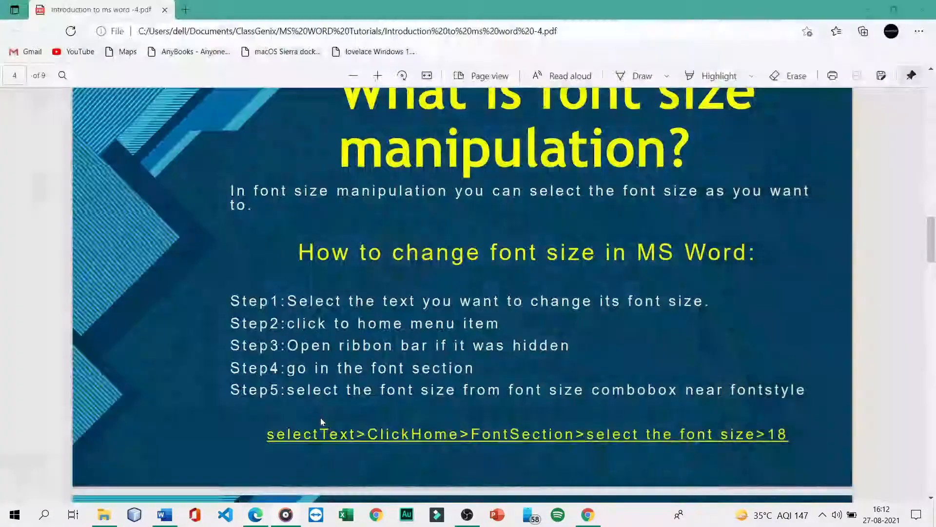
scroll(329, 413, down, 5)
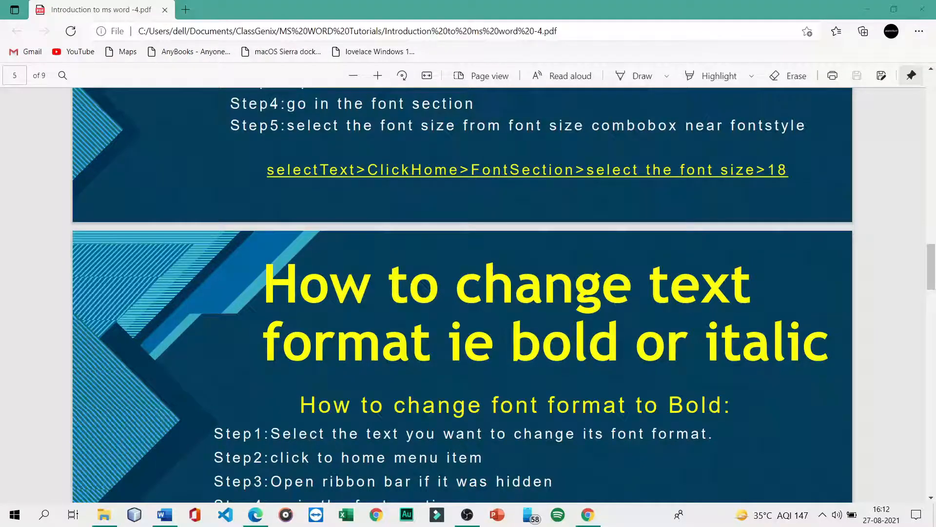
scroll(485, 365, down, 4)
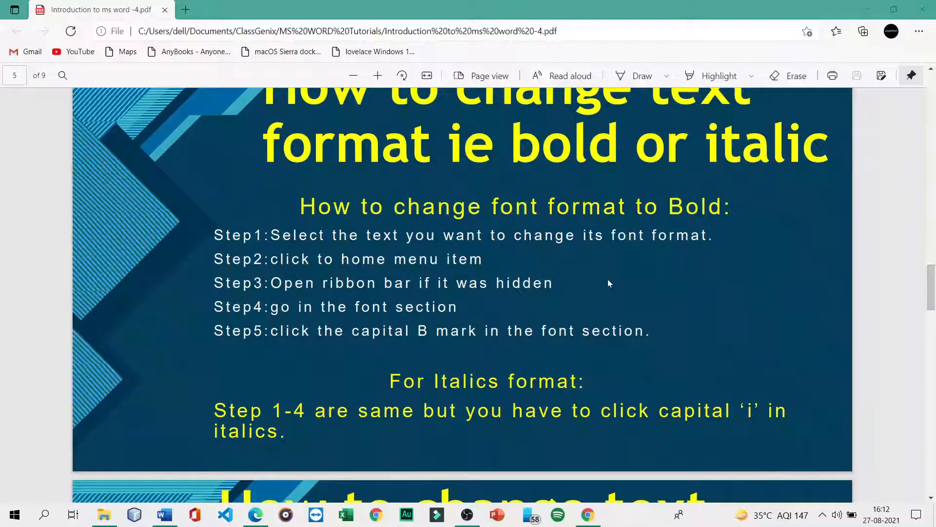
scroll(609, 283, down, 5)
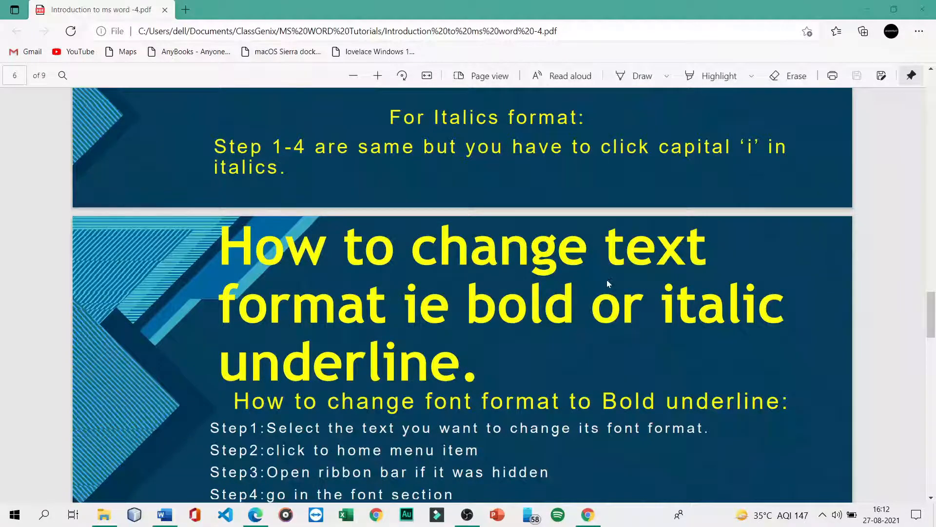
scroll(608, 283, down, 3)
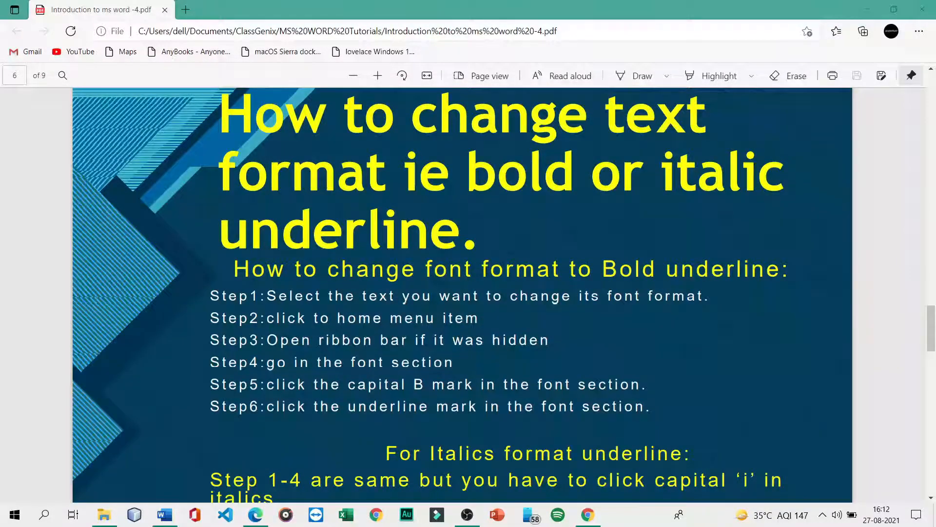
scroll(598, 300, down, 1)
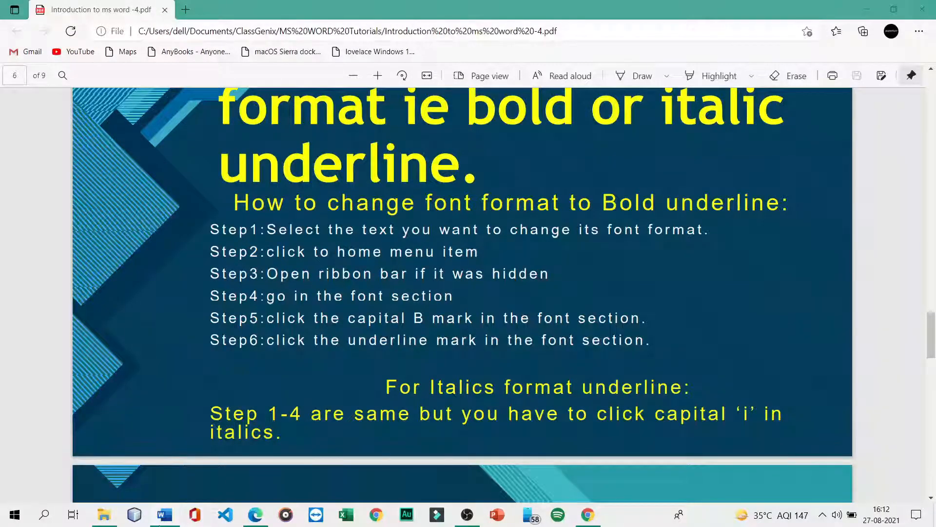
click(165, 515)
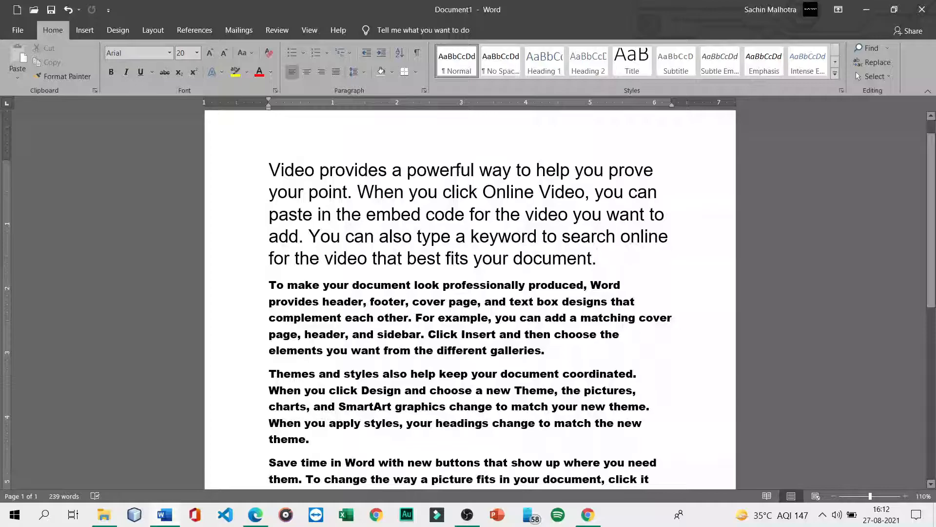
- Try Format Painter between the first two paragraphs, ending with the first paragraph selected
drag(269, 170, 596, 257)
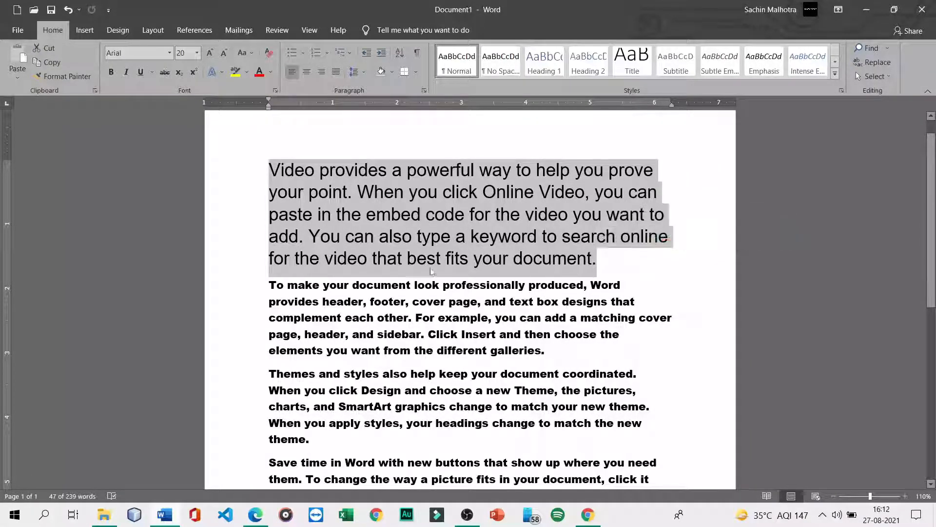
click(251, 287)
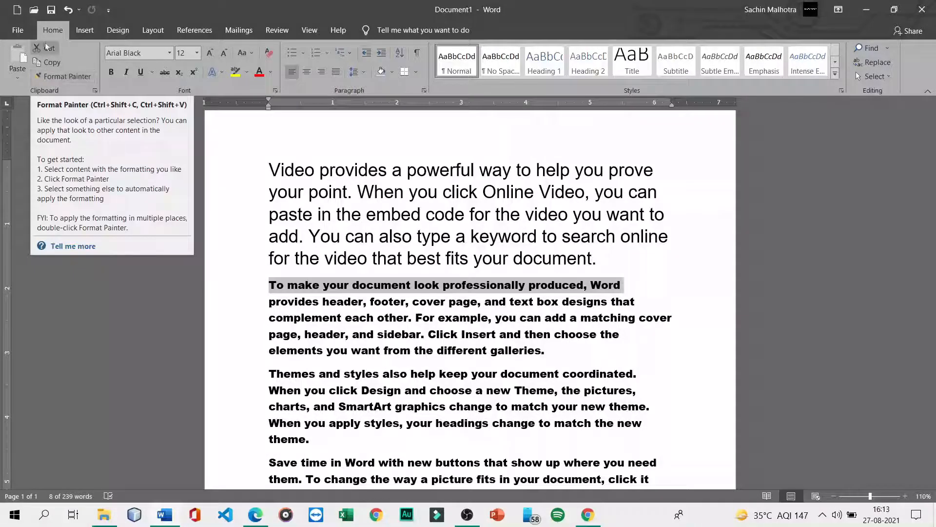
click(55, 76)
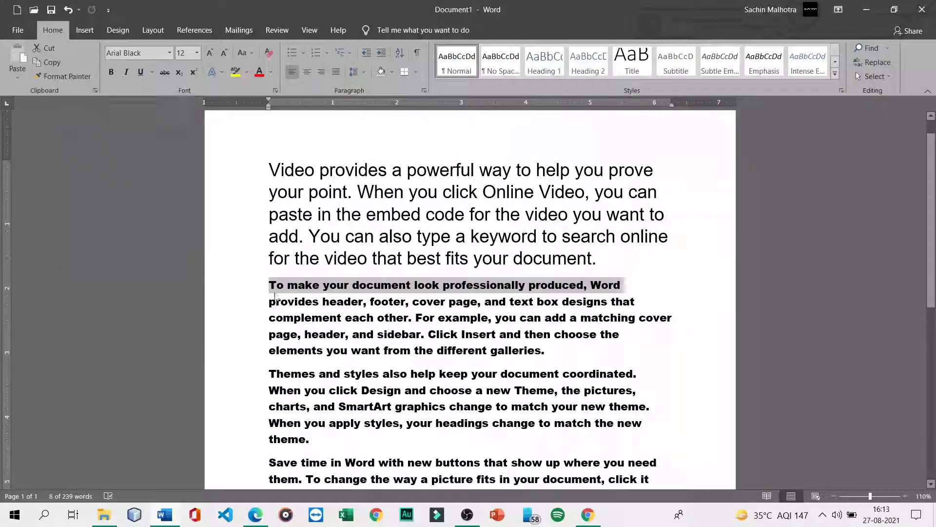
drag(269, 169, 604, 258)
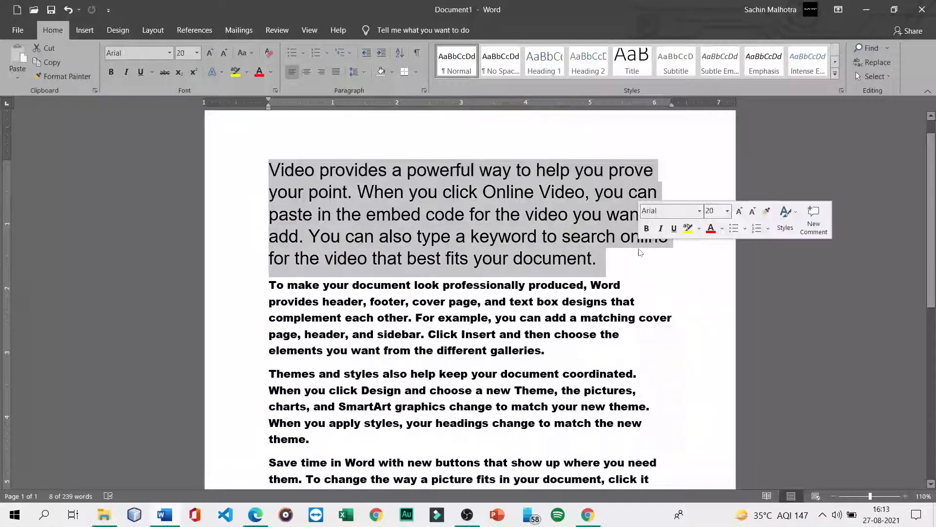
drag(269, 285, 547, 351)
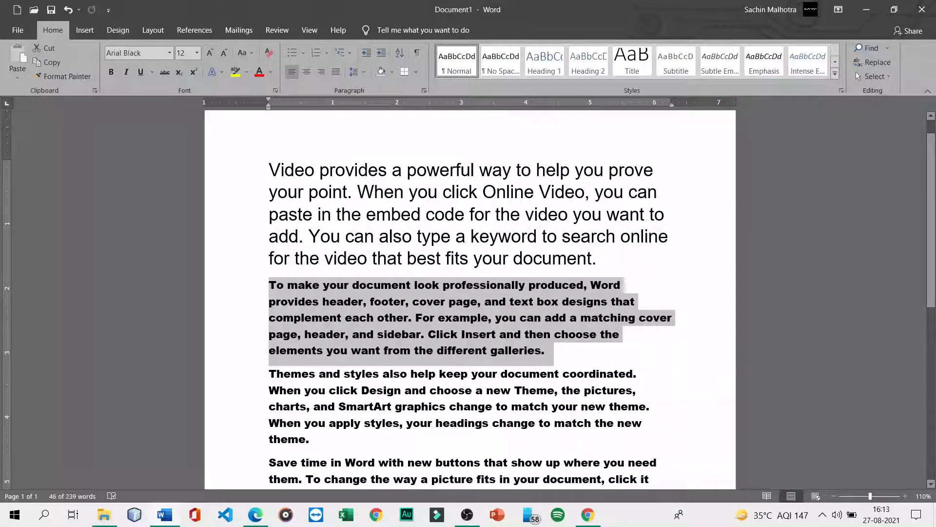
drag(269, 169, 605, 259)
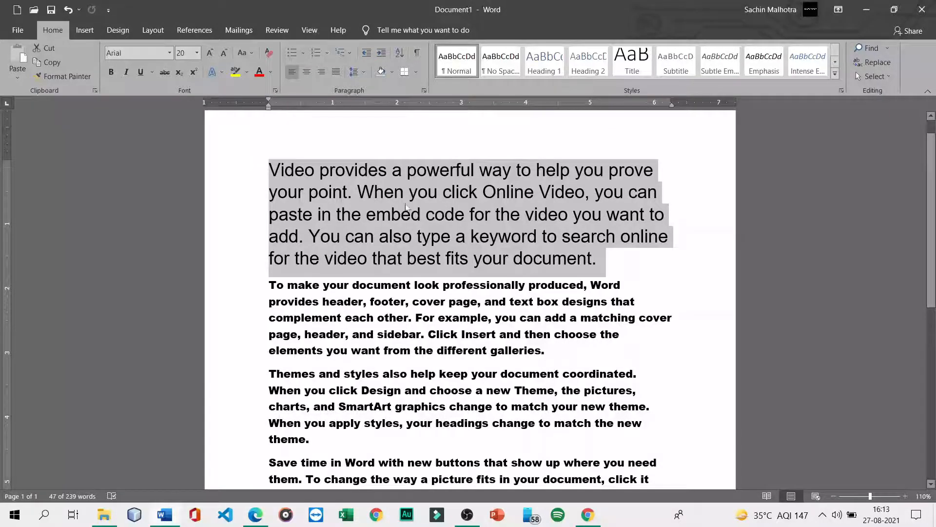
drag(269, 285, 555, 361)
click(546, 351)
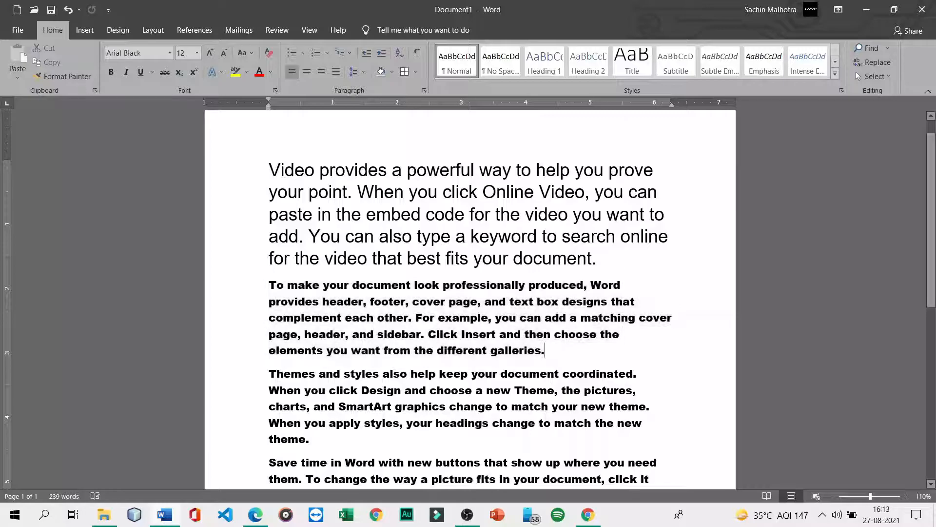
drag(251, 181, 250, 260)
- Paint the first paragraph's Arial 20 formatting onto the lower paragraphs
click(50, 78)
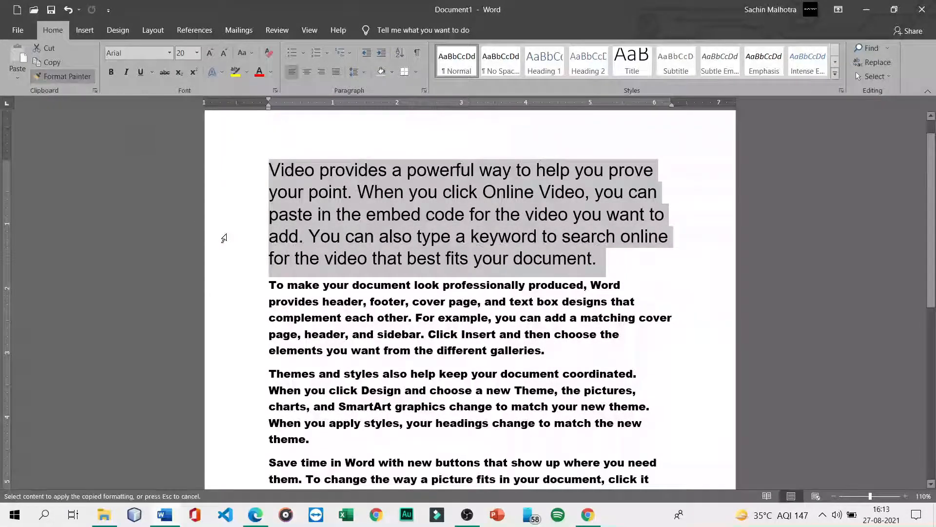
scroll(257, 216, down, 2)
mouse_move(266, 225)
mouse_down()
mouse_move(341, 483)
mouse_move(397, 320)
mouse_move(491, 229)
mouse_up()
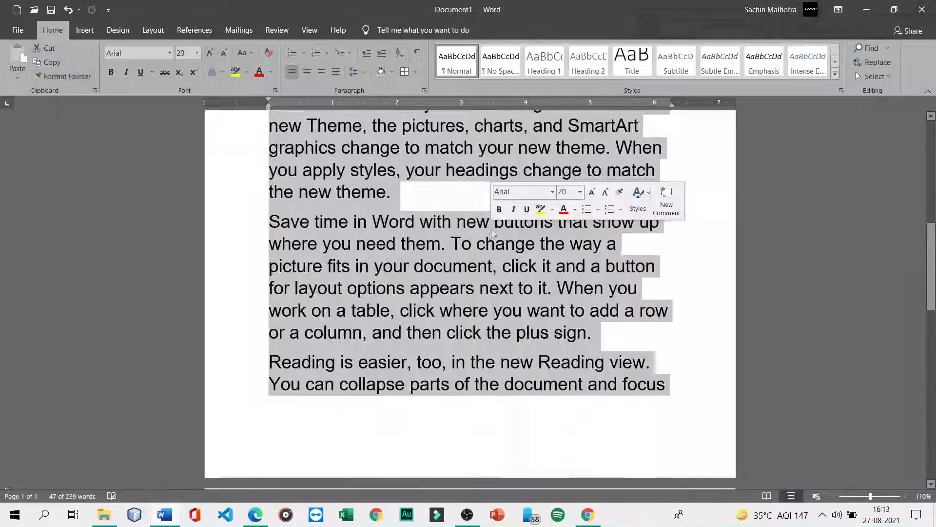
scroll(490, 230, up, 6)
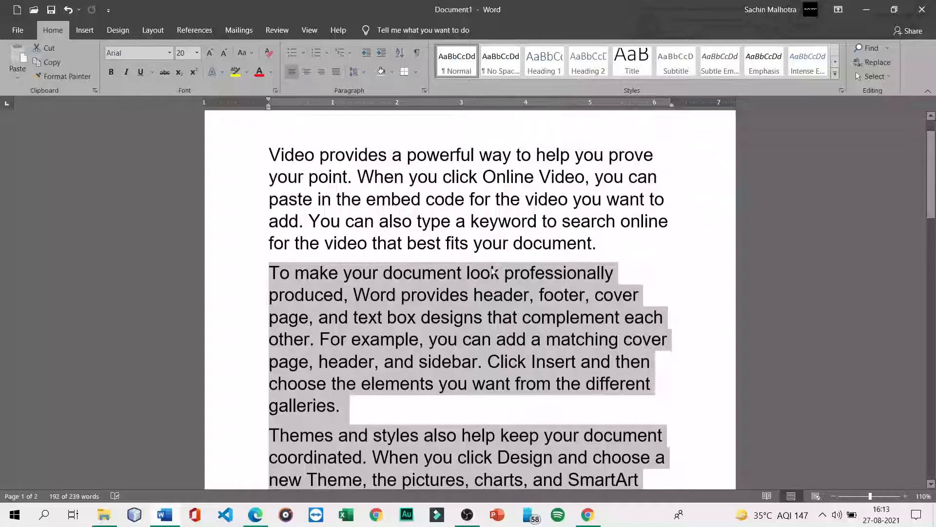
click(596, 242)
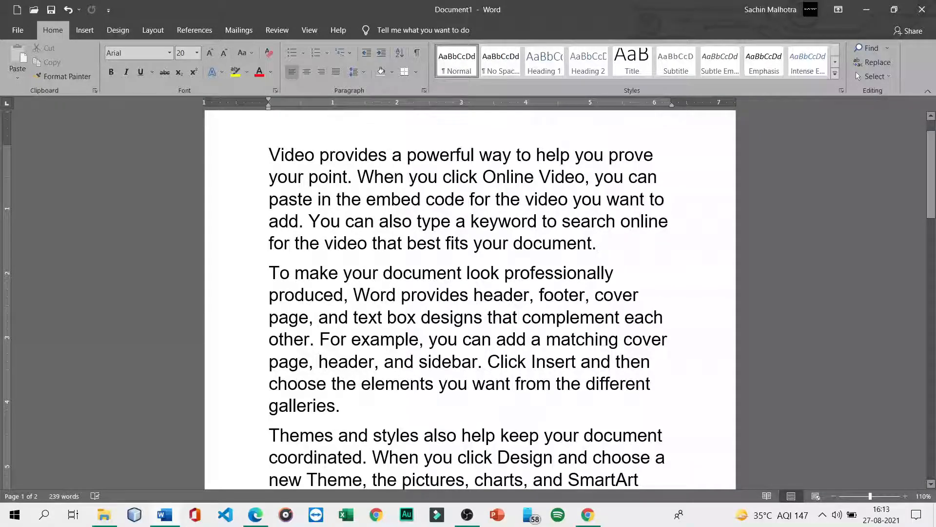
- Undo that, then paint the lower paragraphs' bold Arial Black 12 onto the first paragraph
key(ctrl+z)
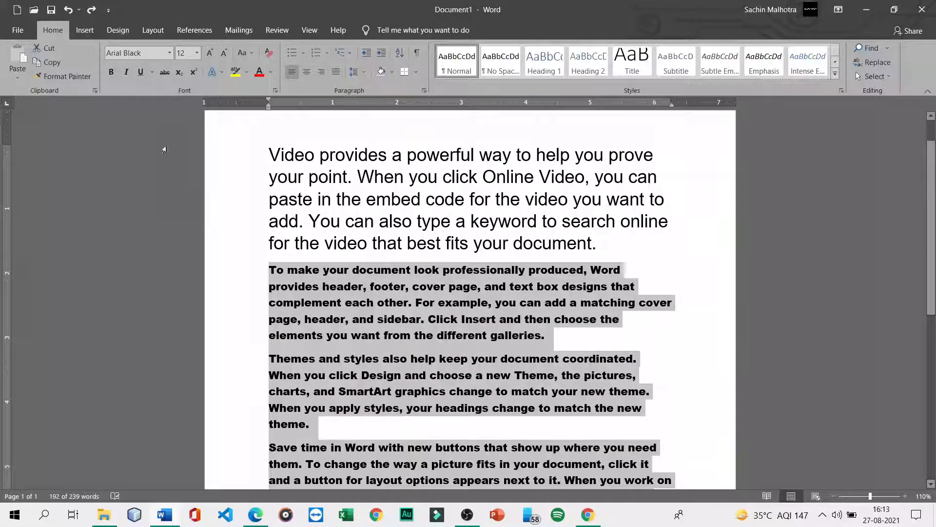
click(71, 77)
mouse_move(262, 145)
mouse_down()
mouse_move(353, 178)
mouse_move(686, 215)
mouse_move(617, 238)
mouse_up()
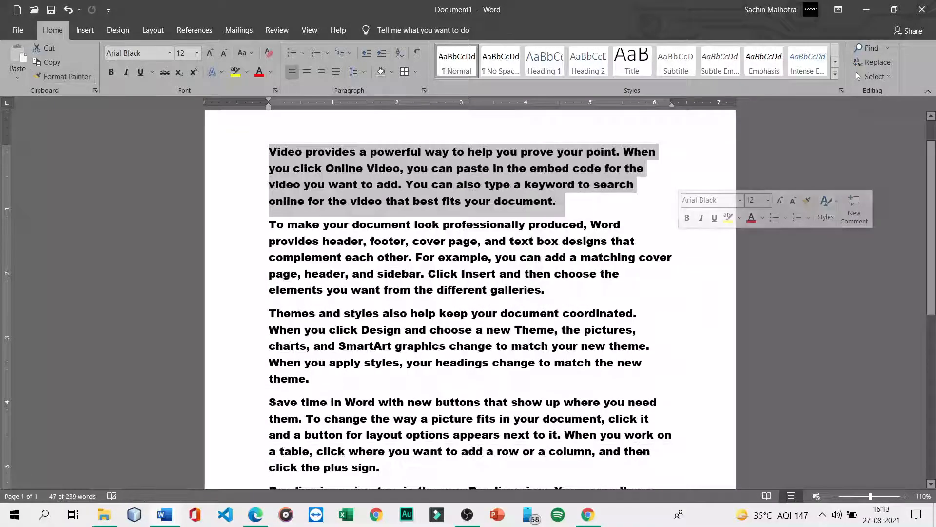
click(637, 215)
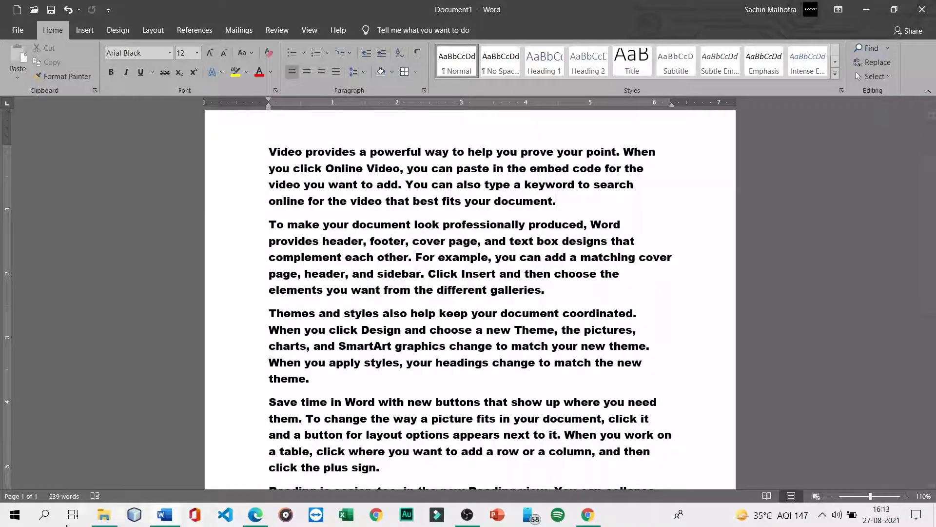
click(255, 514)
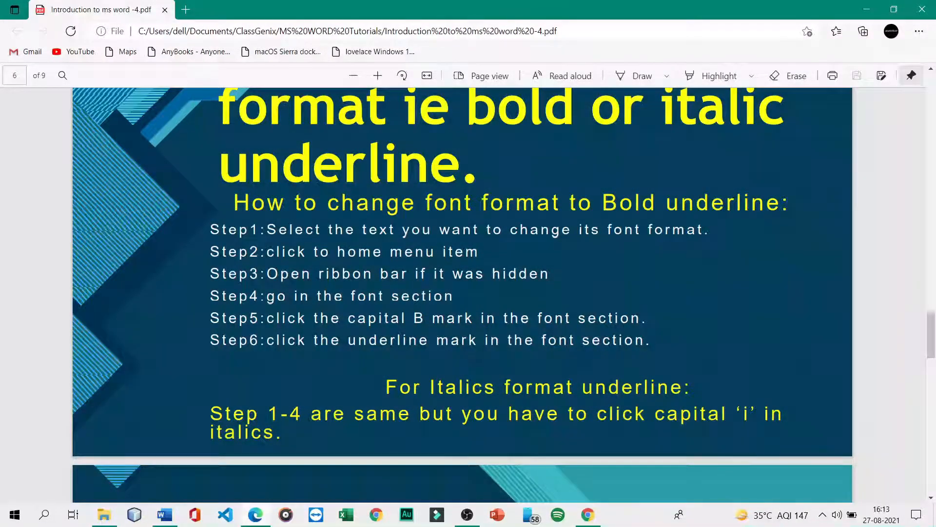
click(164, 515)
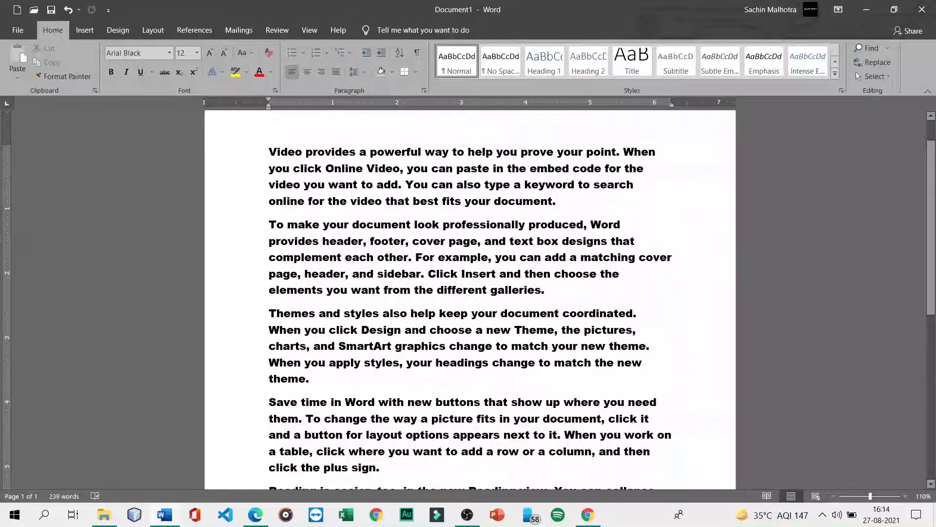
- Make the first paragraph bold, then select the second paragraph
drag(269, 151, 573, 214)
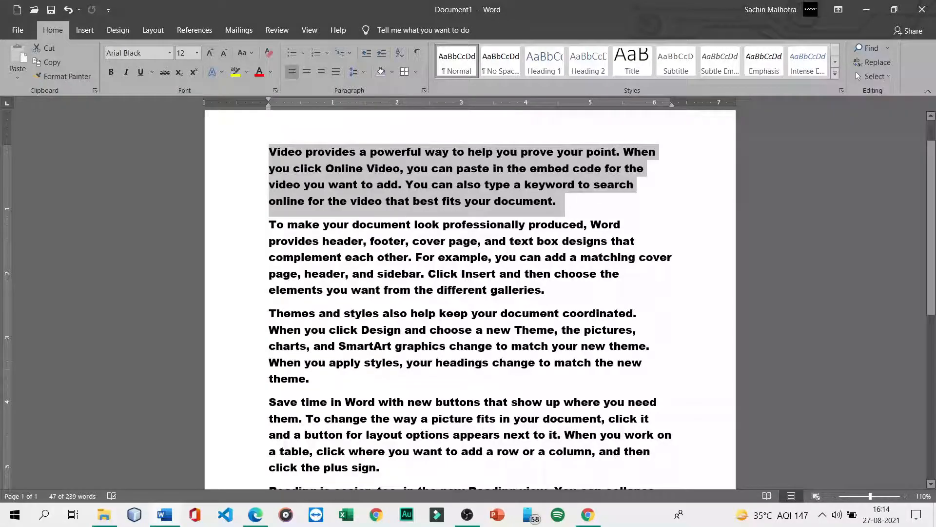
click(111, 73)
click(240, 192)
click(269, 224)
drag(269, 224, 542, 291)
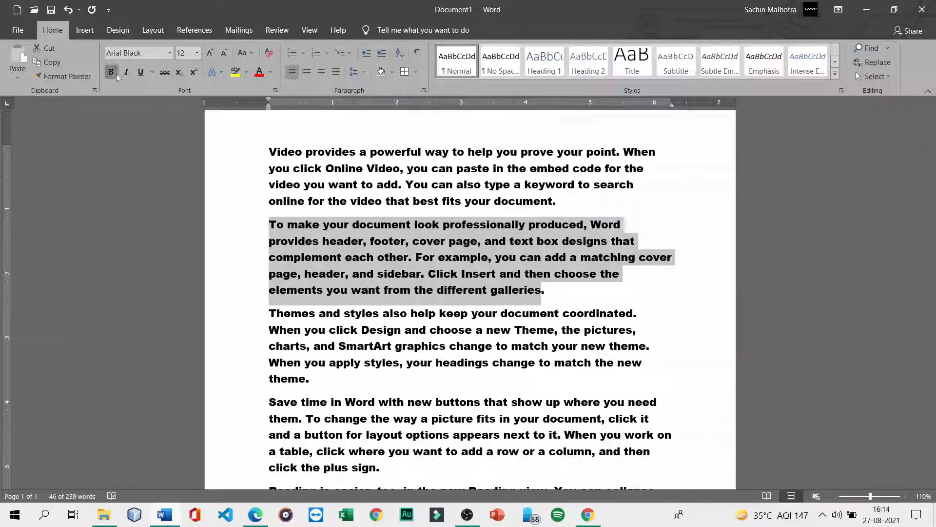
click(251, 258)
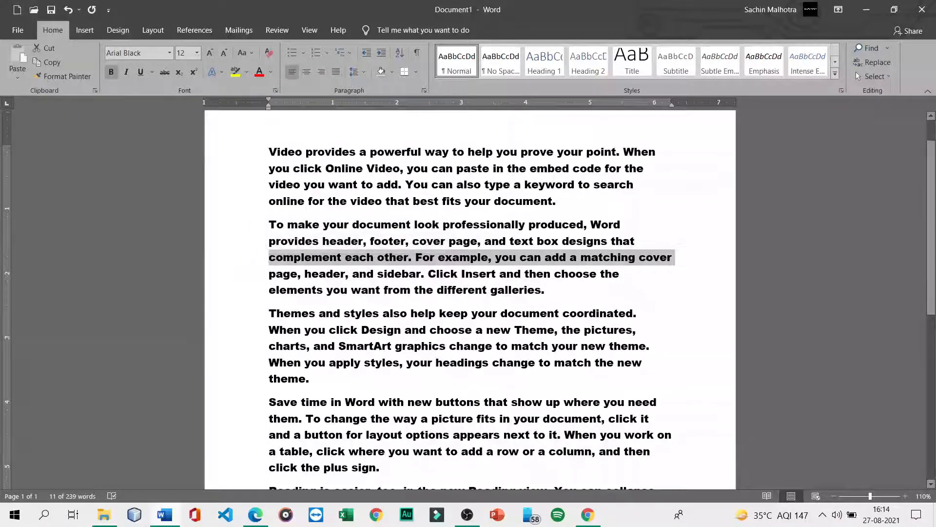
- Change the text from the first paragraph downward to Arial, then select the first two paragraphs
drag(269, 151, 488, 399)
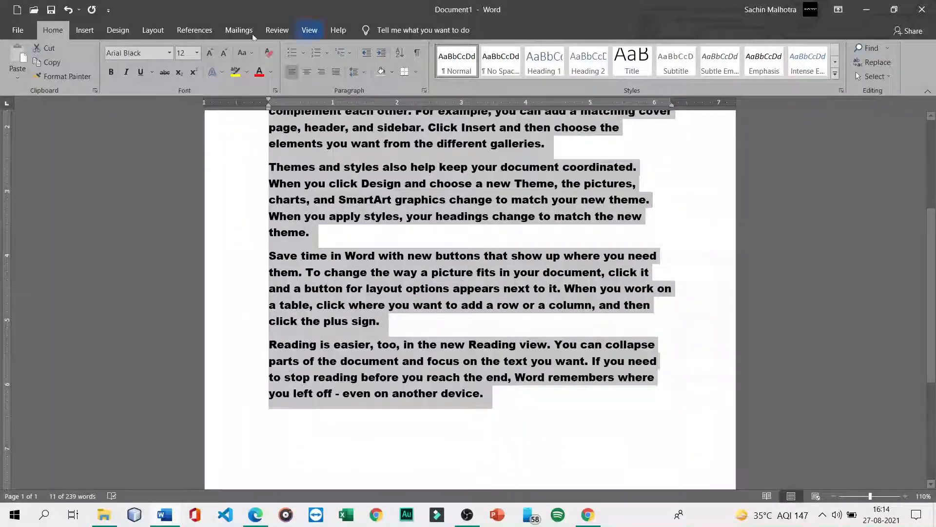
click(169, 53)
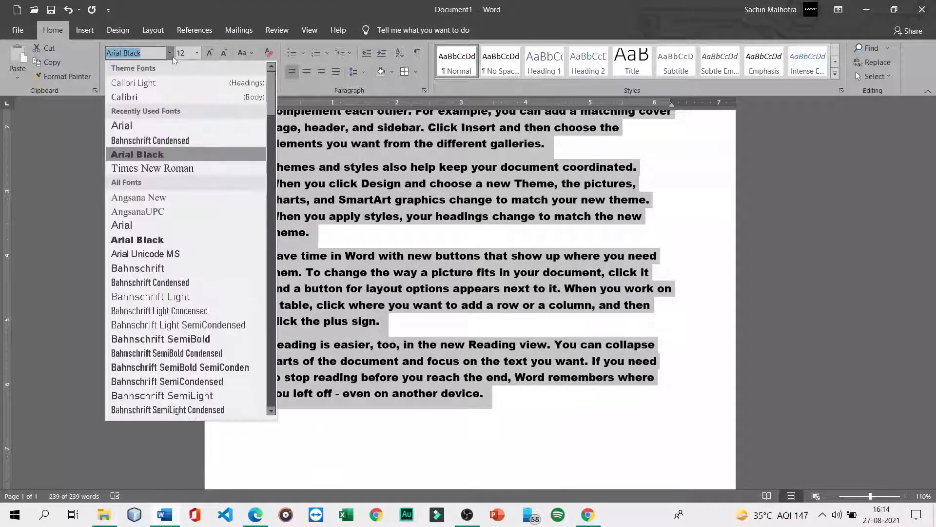
click(147, 125)
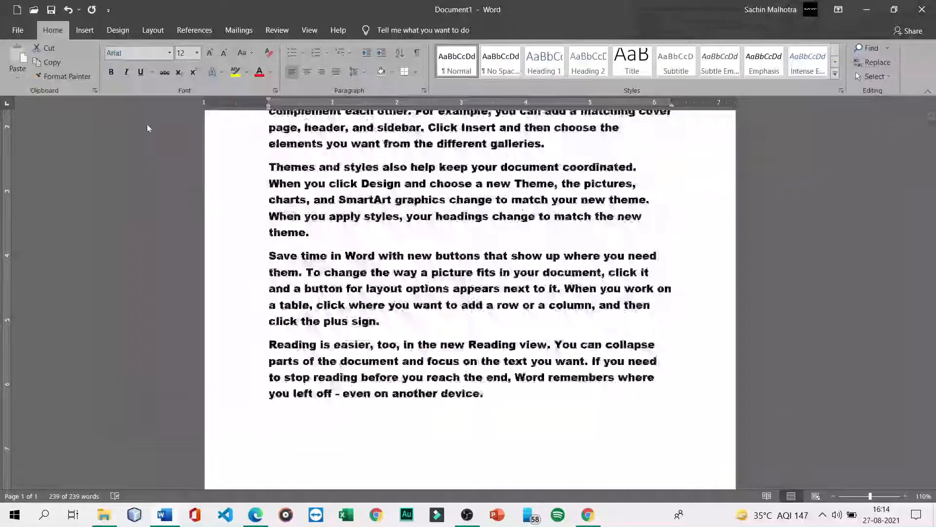
scroll(362, 325, up, 4)
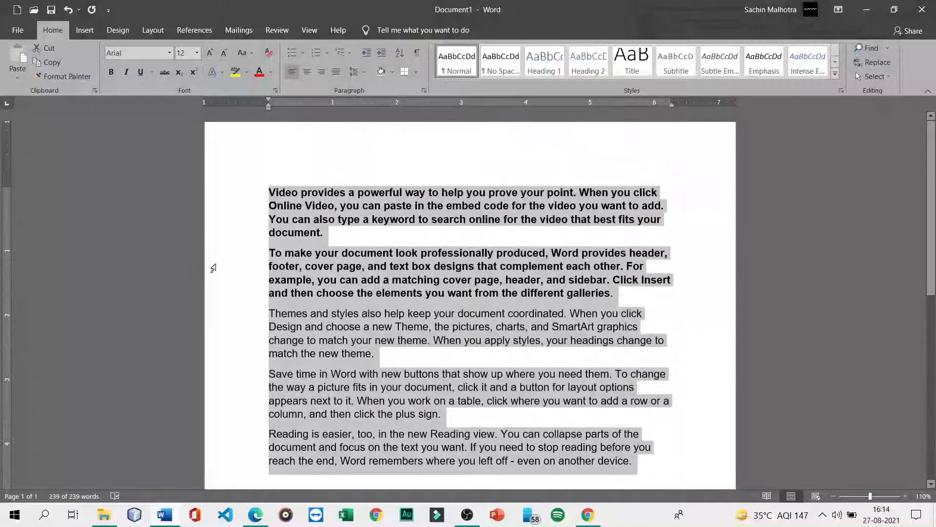
click(236, 266)
drag(617, 293, 269, 191)
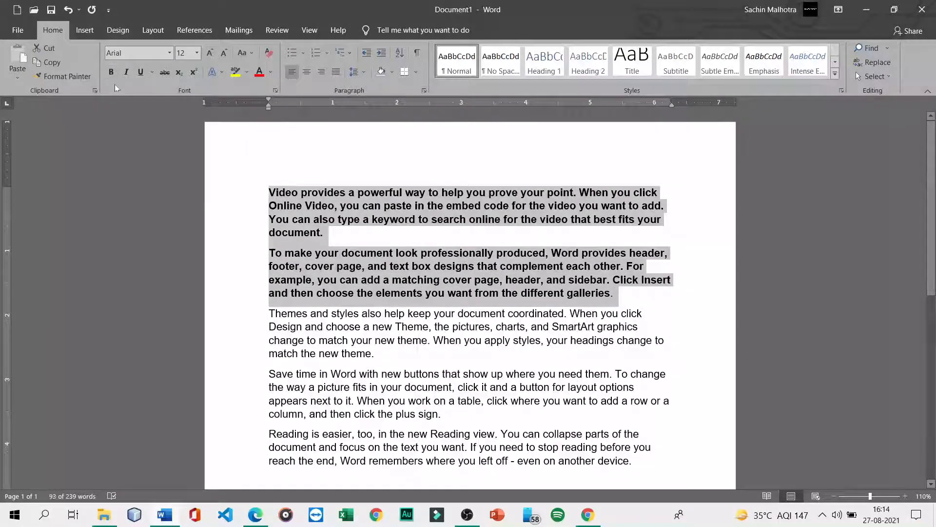
- Toggle bold, italic and underline on and off for the first two paragraphs
click(111, 71)
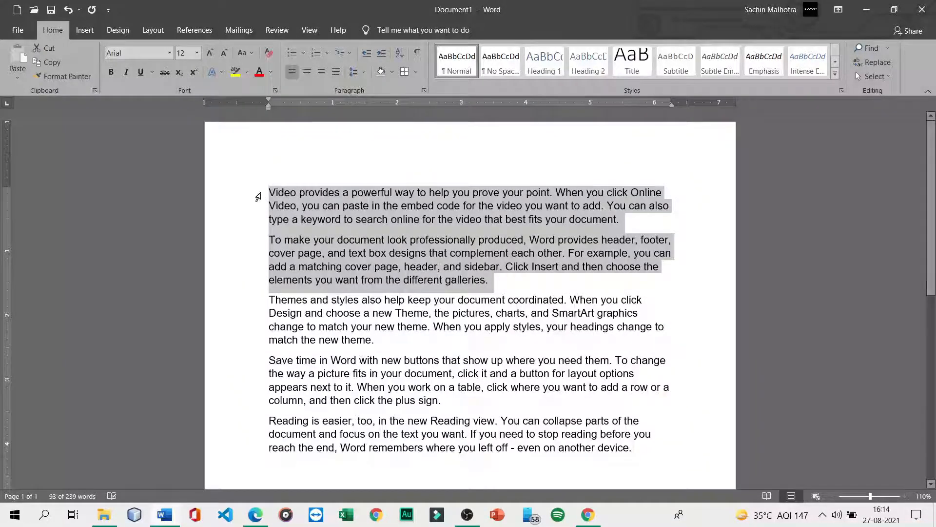
click(110, 73)
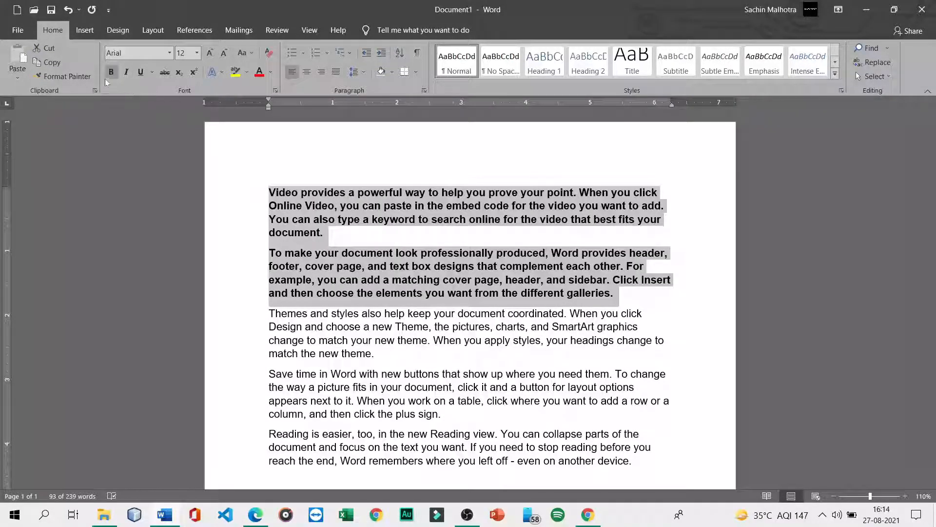
click(125, 73)
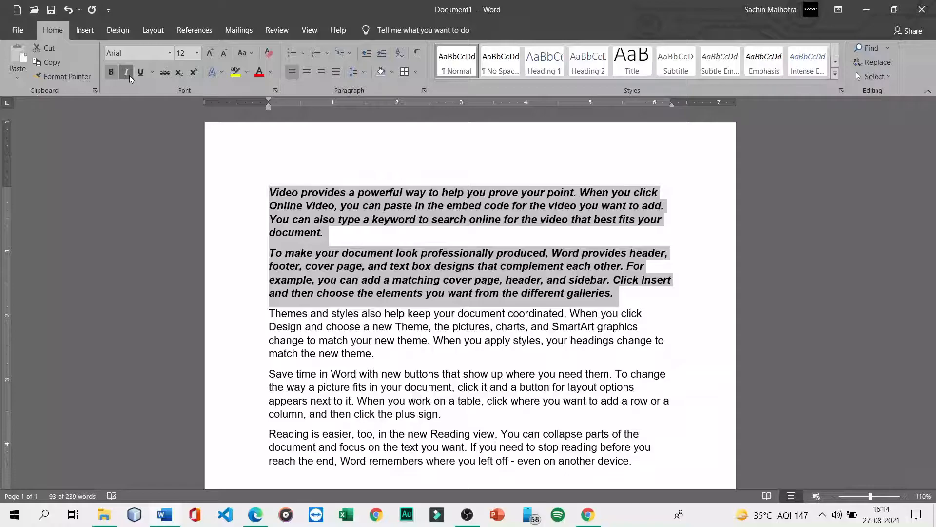
click(142, 76)
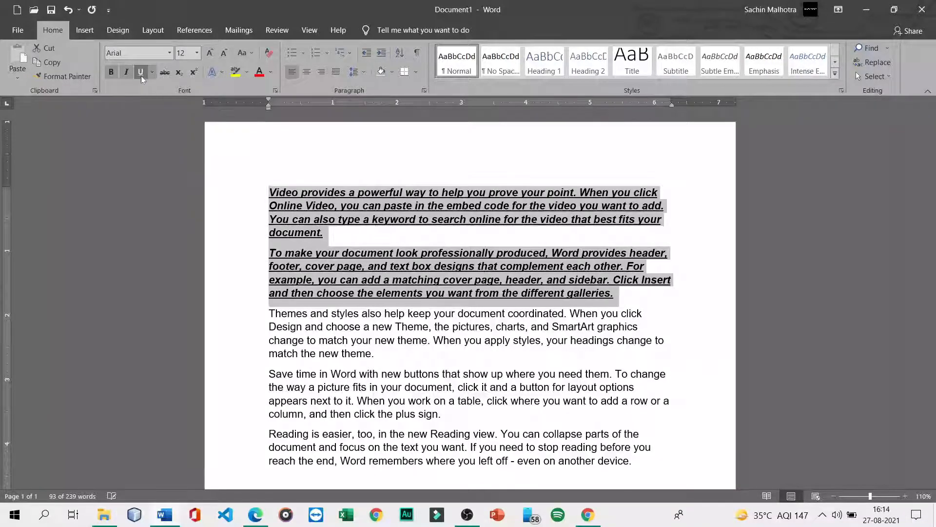
click(111, 75)
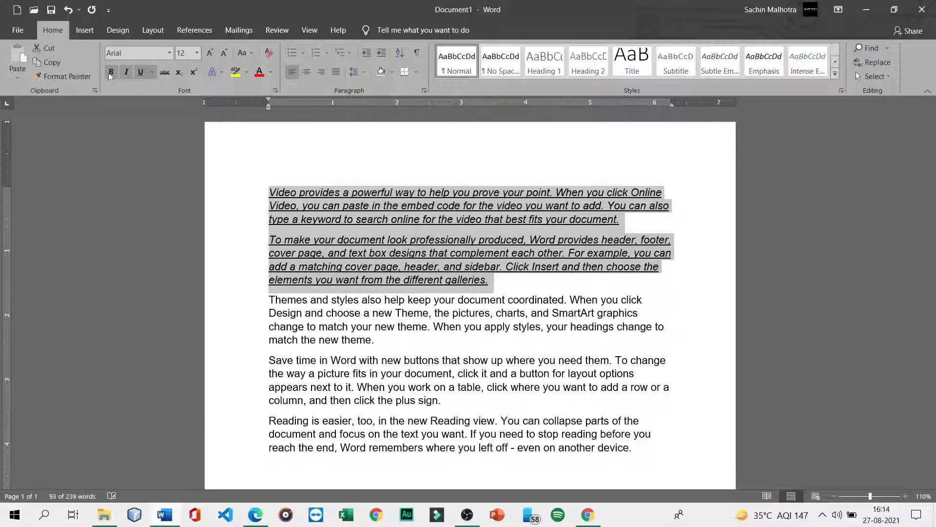
click(141, 77)
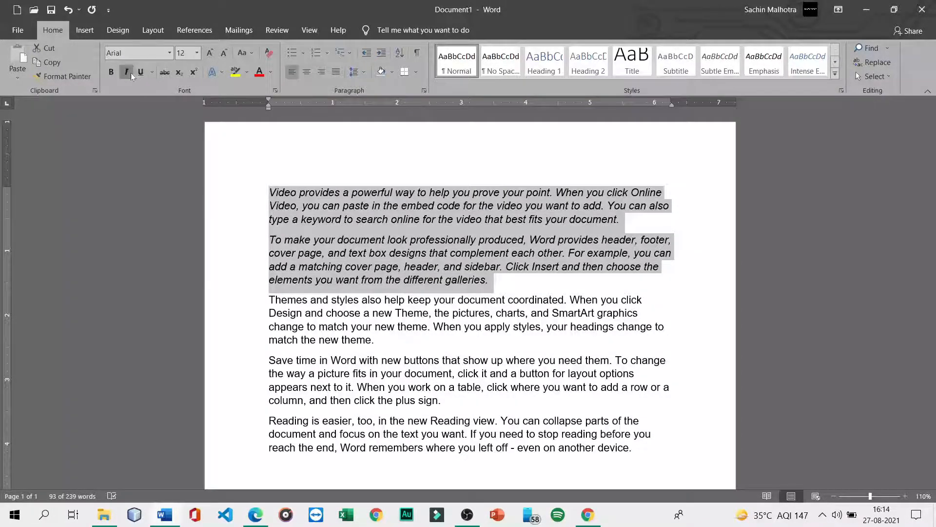
click(126, 73)
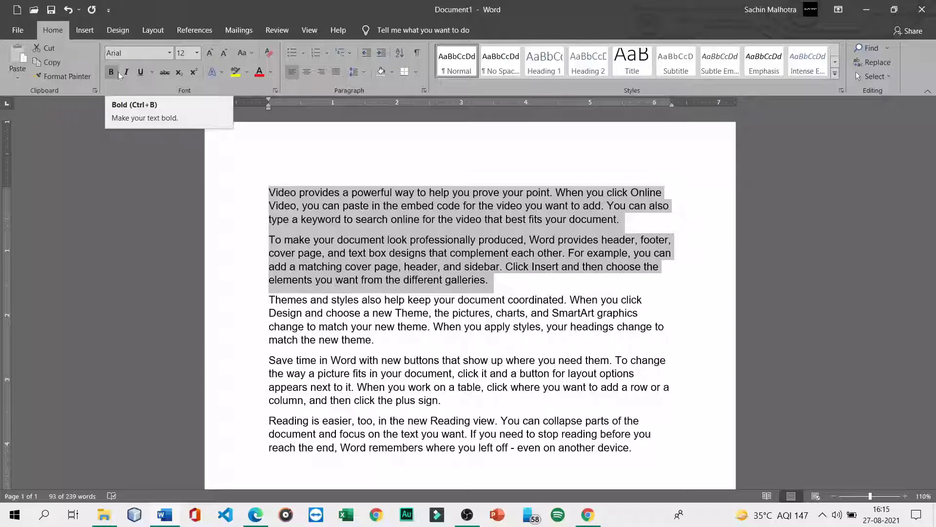
- Make the first two paragraphs bold italic and show the underline style choices
click(117, 71)
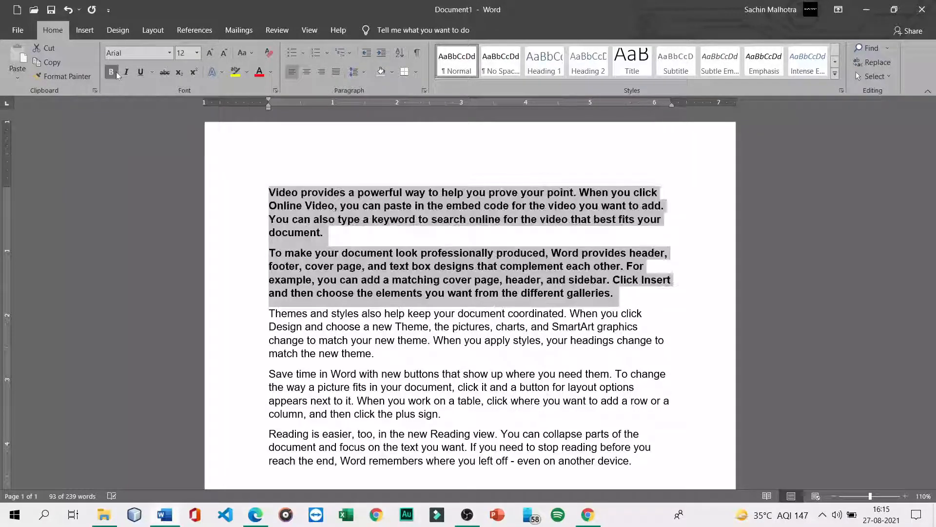
click(128, 75)
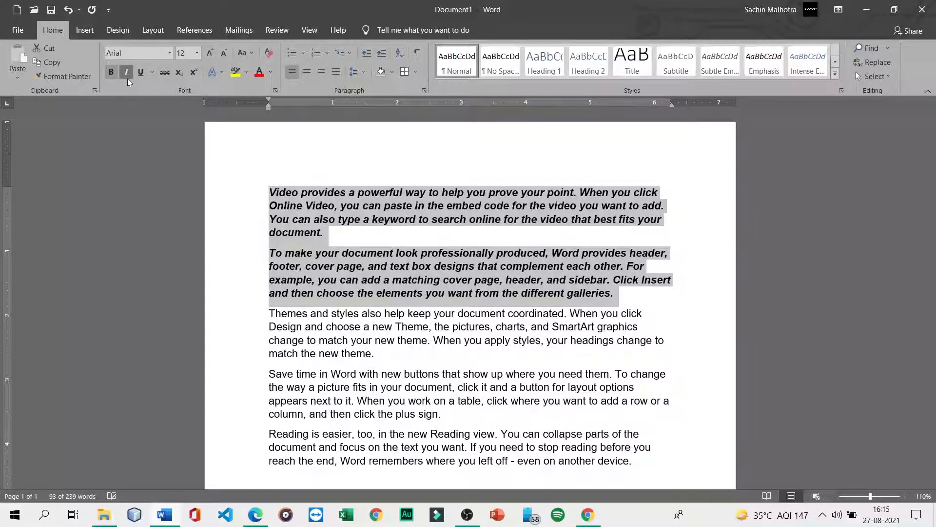
click(153, 72)
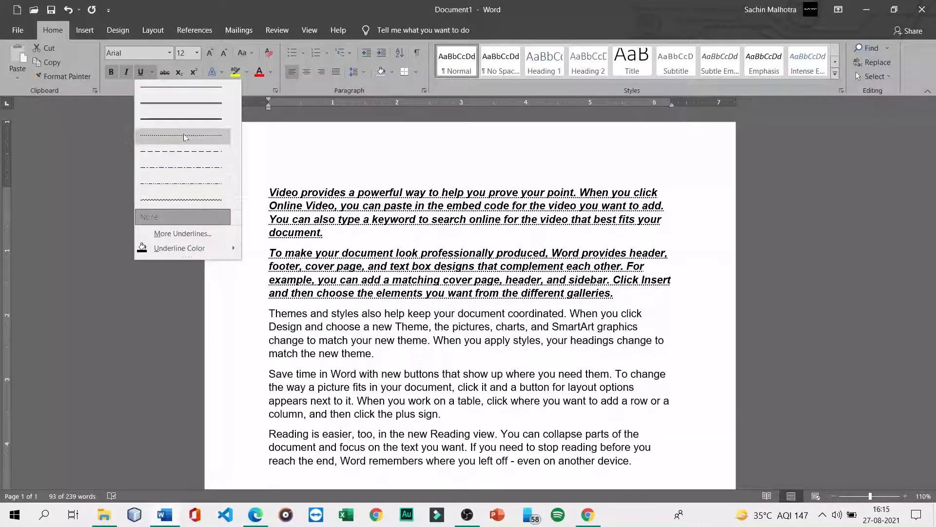
- Give the first two paragraphs a single dark orange underline, then open More Underlines
click(192, 93)
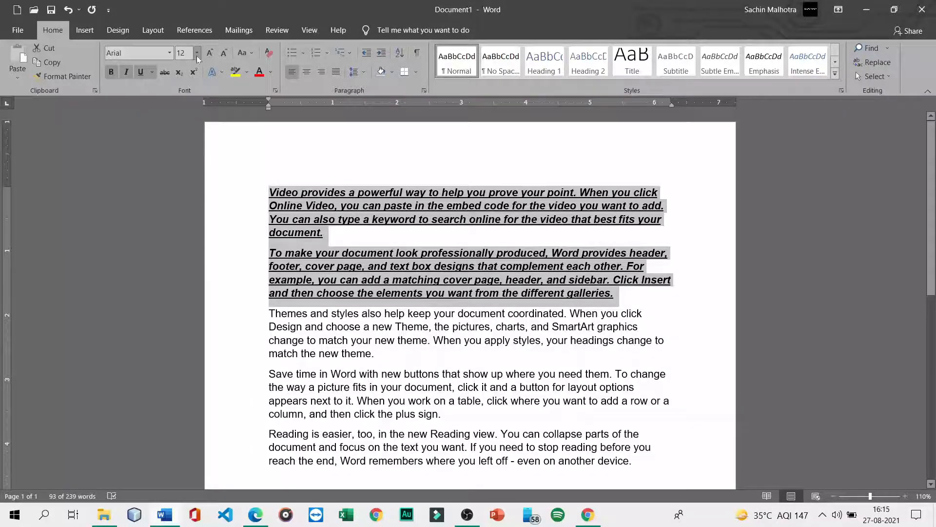
click(152, 72)
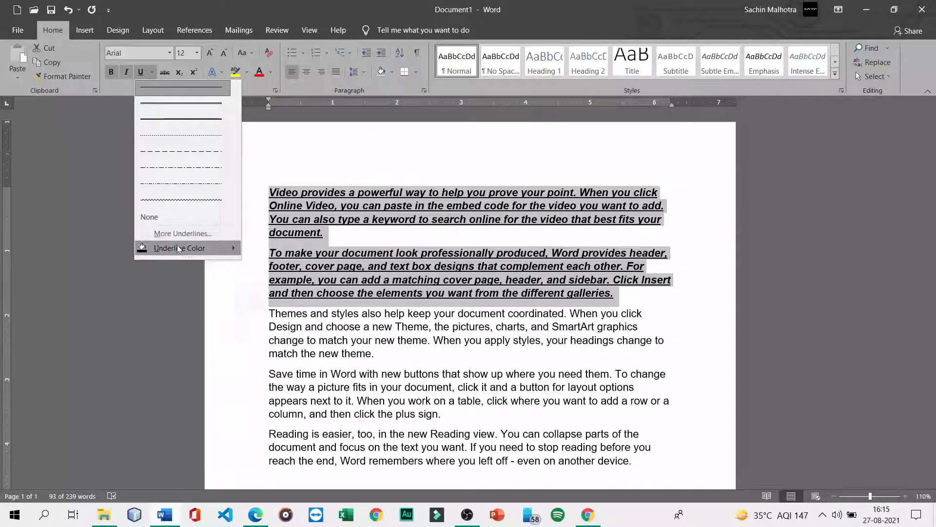
mouse_move(177, 246)
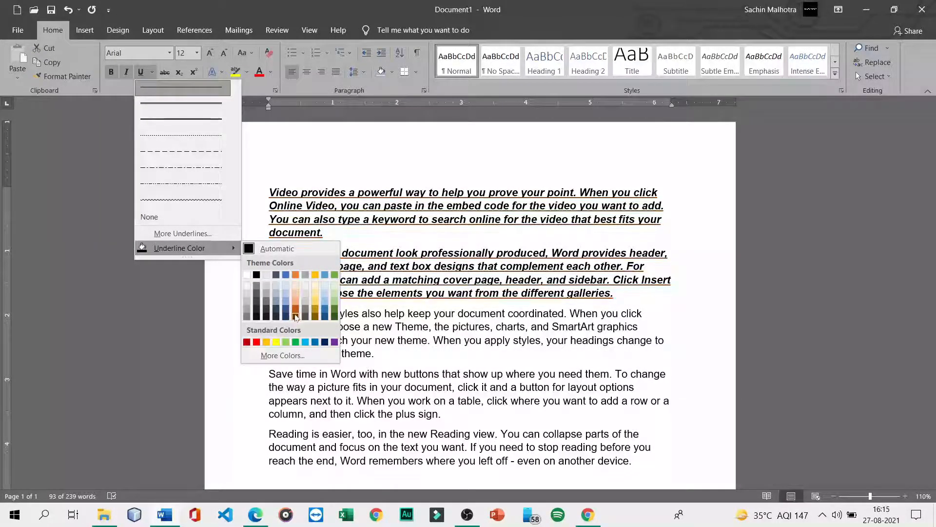
click(296, 275)
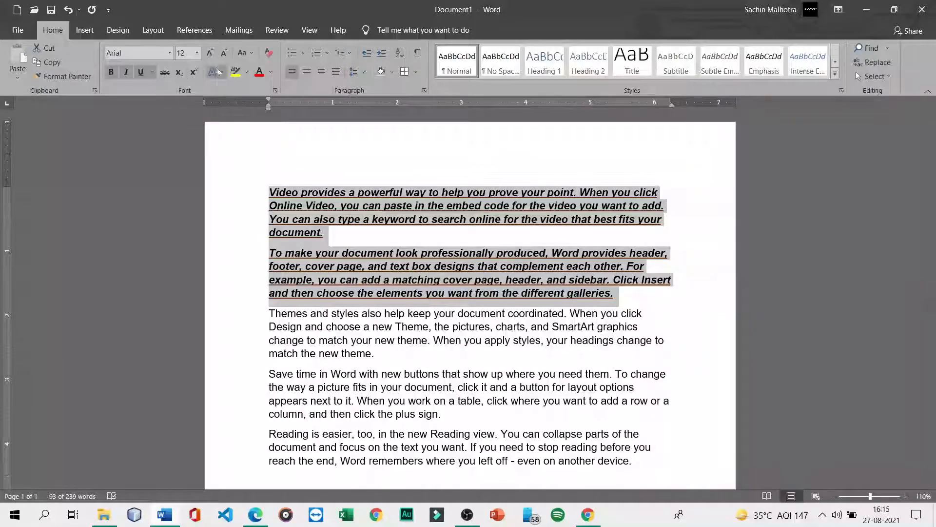
click(152, 74)
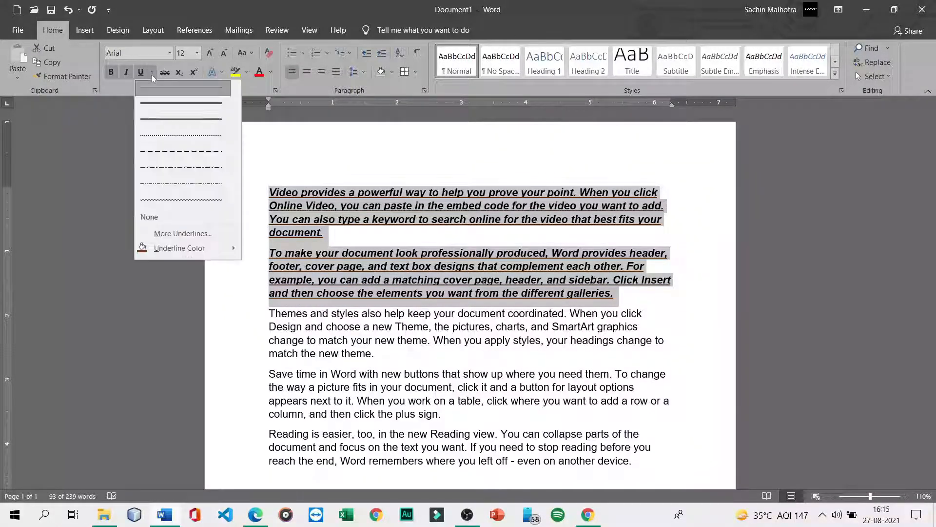
click(182, 234)
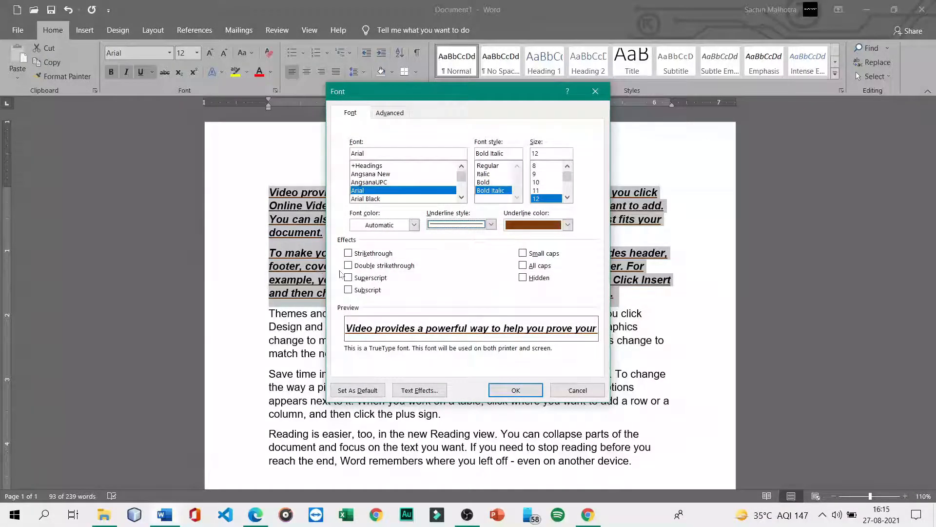
- In the Font dialog, set the underline style to dash-dot and confirm with OK
click(486, 224)
scroll(458, 263, down, 3)
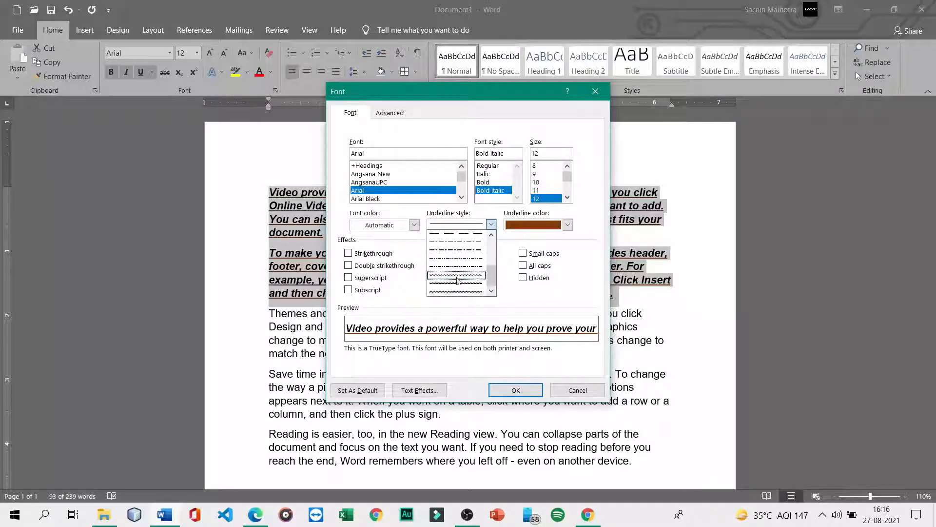
scroll(456, 281, up, 2)
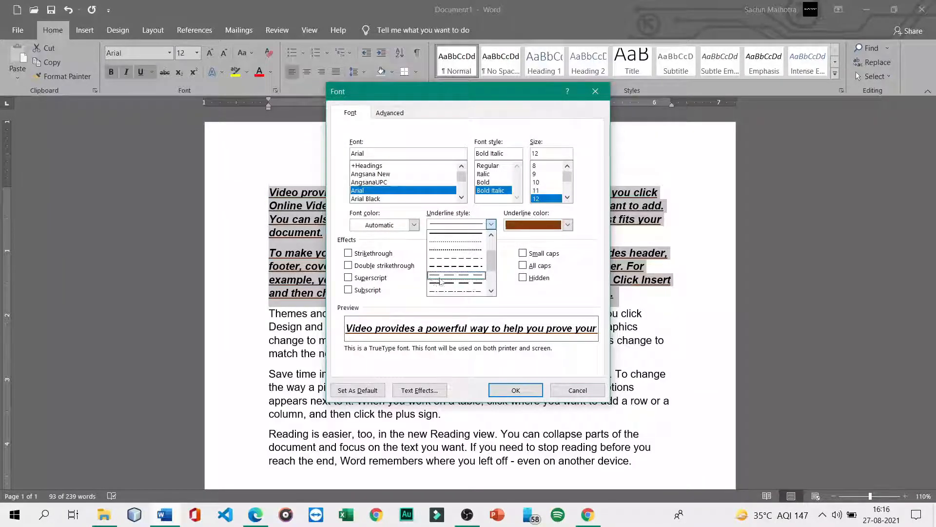
click(448, 281)
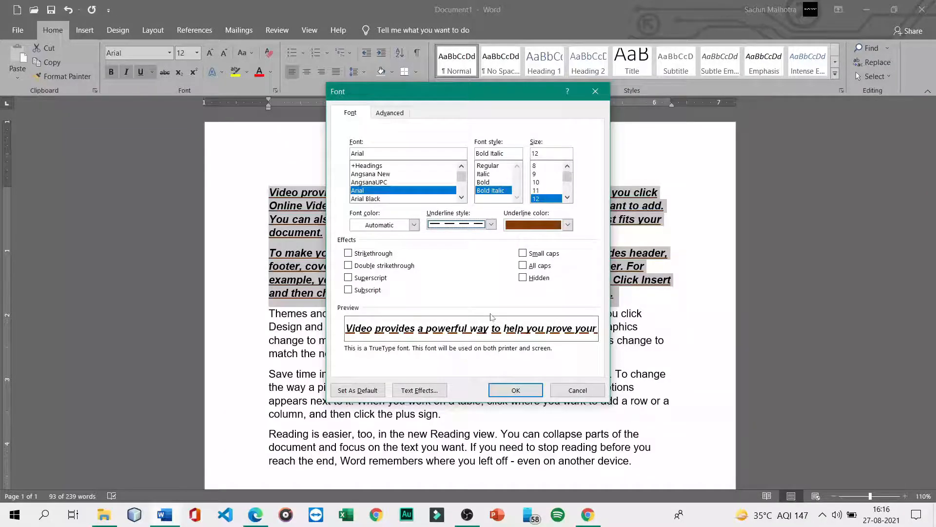
click(491, 225)
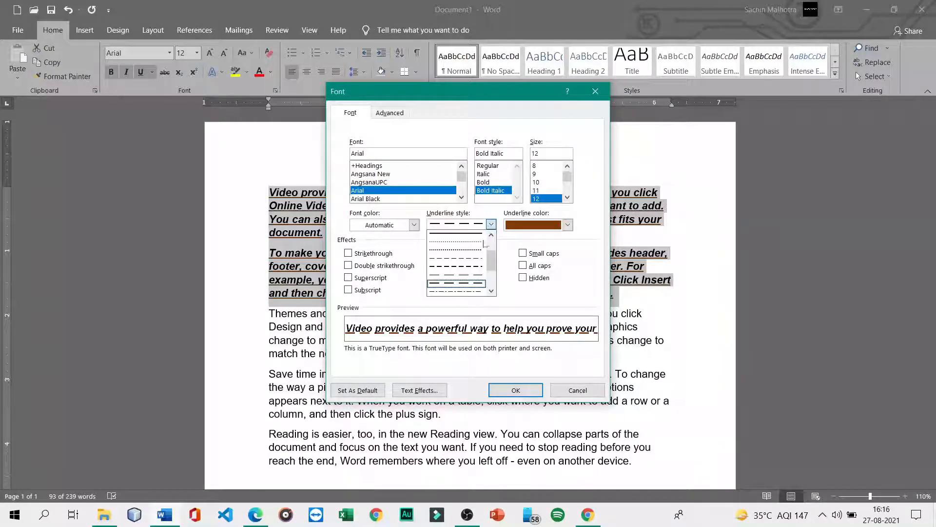
click(447, 285)
click(516, 390)
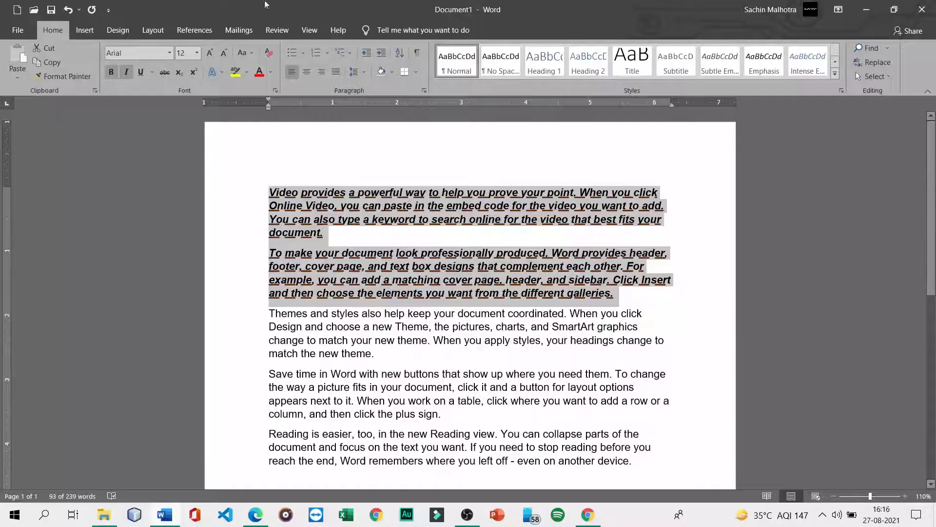
- Switch the first two paragraphs to the thick line underline and deselect the text
click(199, 53)
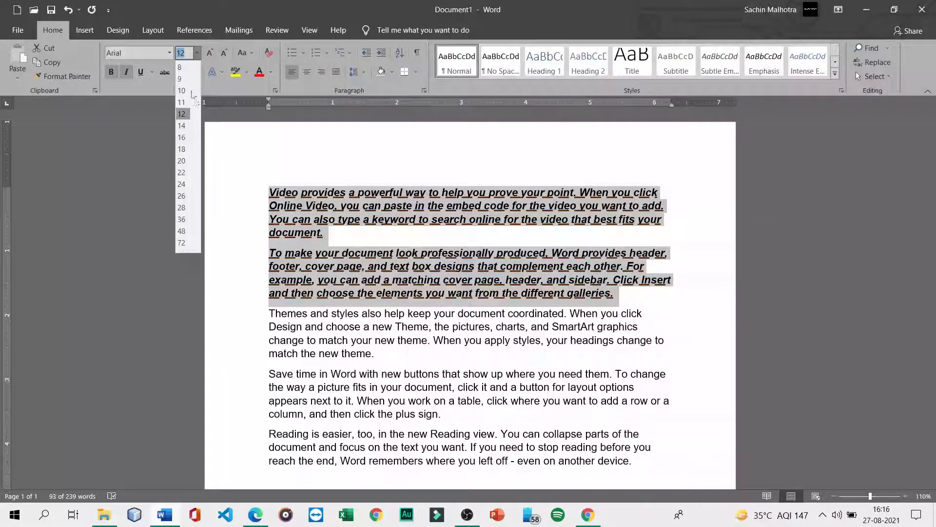
key(Escape)
click(152, 72)
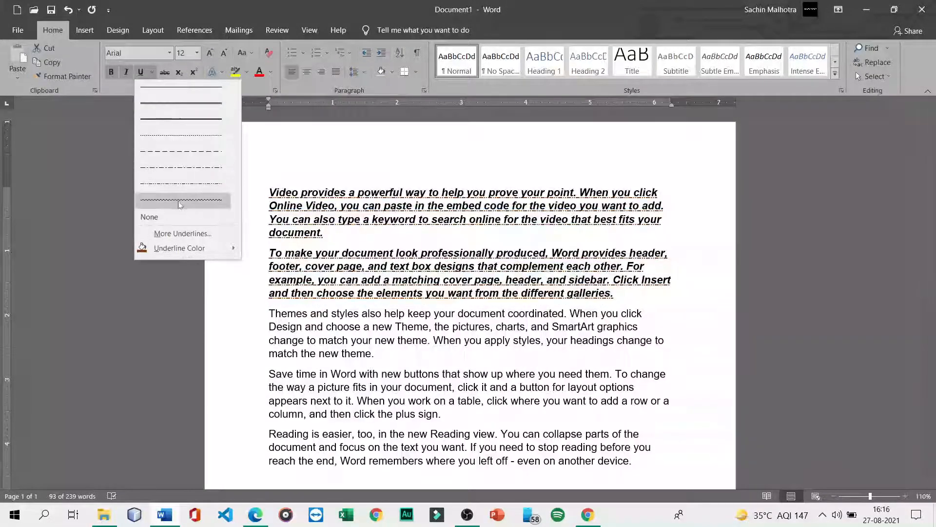
click(180, 119)
click(244, 247)
click(644, 315)
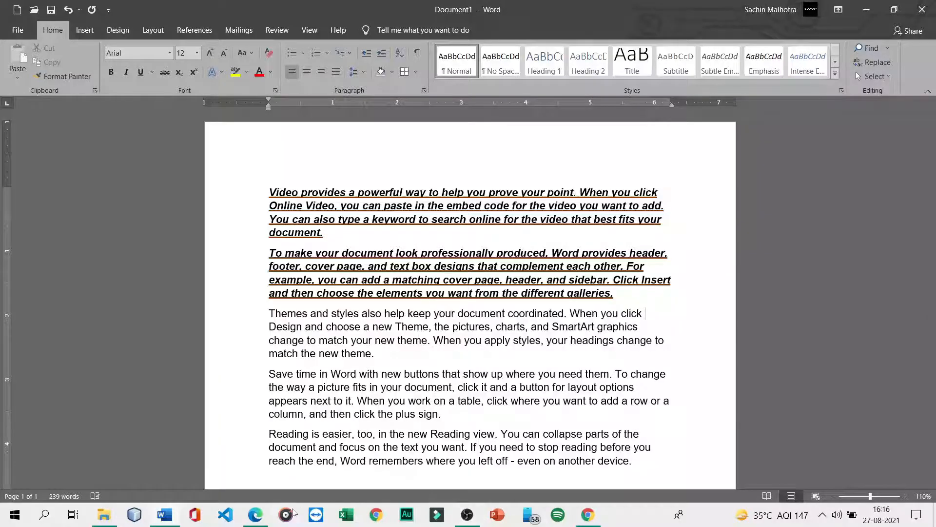
- Switch to the tutorial PDF in Edge and scroll to page 7's text colour section
click(259, 519)
scroll(371, 359, down, 2)
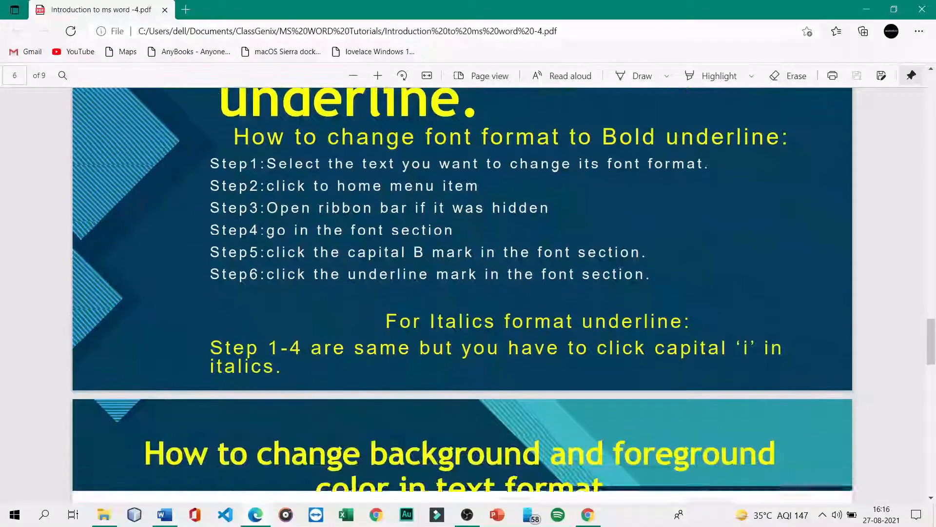
scroll(371, 360, down, 1)
scroll(370, 359, up, 4)
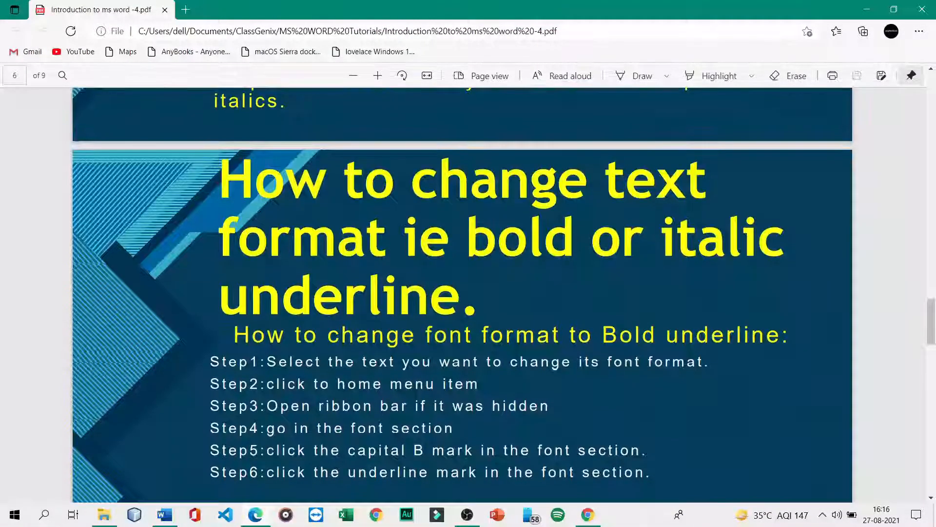
scroll(344, 365, down, 10)
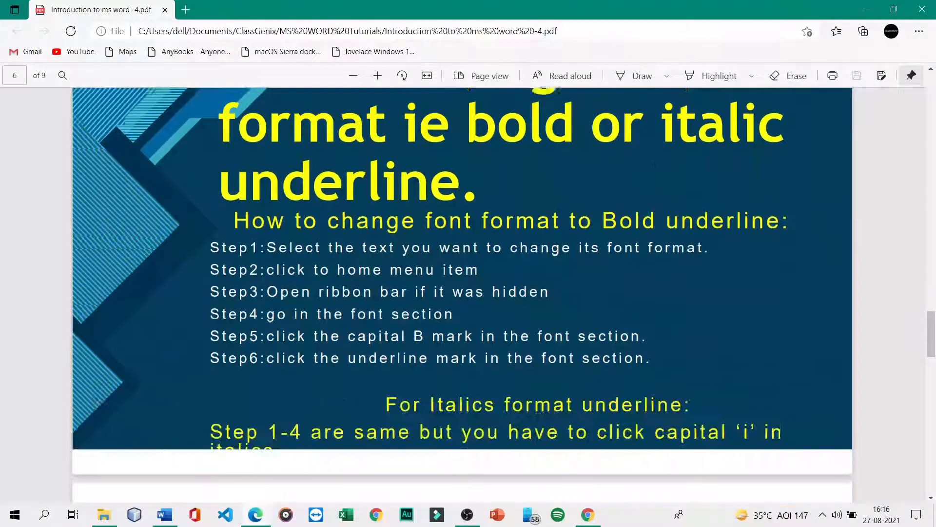
scroll(344, 365, up, 3)
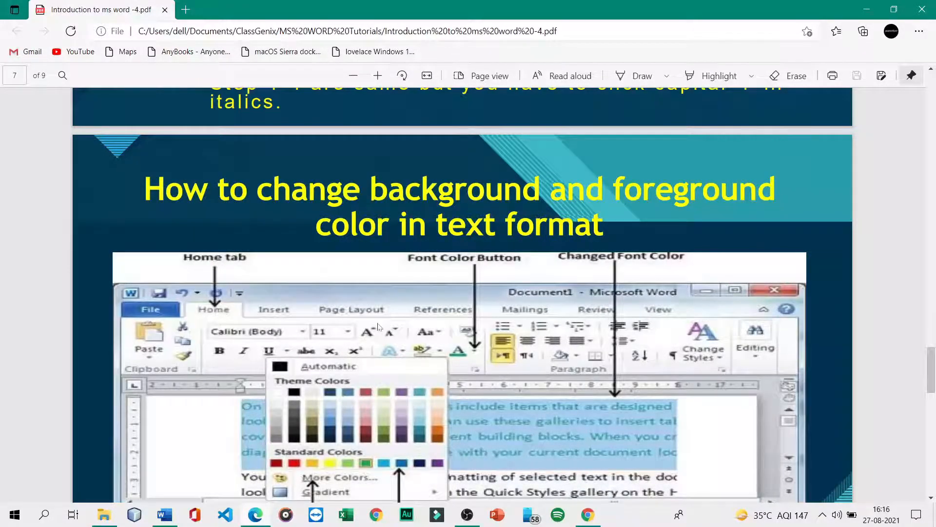
- Back in Word, paint the plain Themes paragraph's formatting onto the first two paragraphs
click(170, 511)
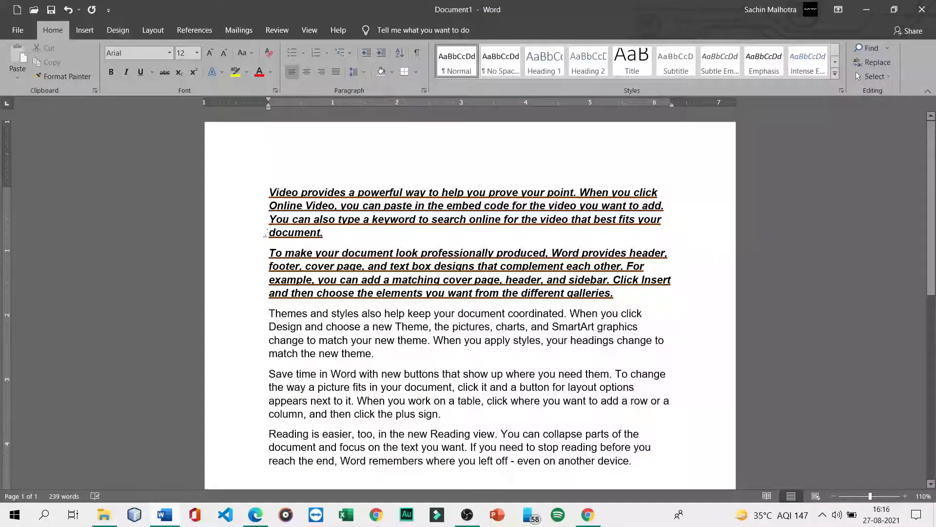
drag(269, 192, 615, 293)
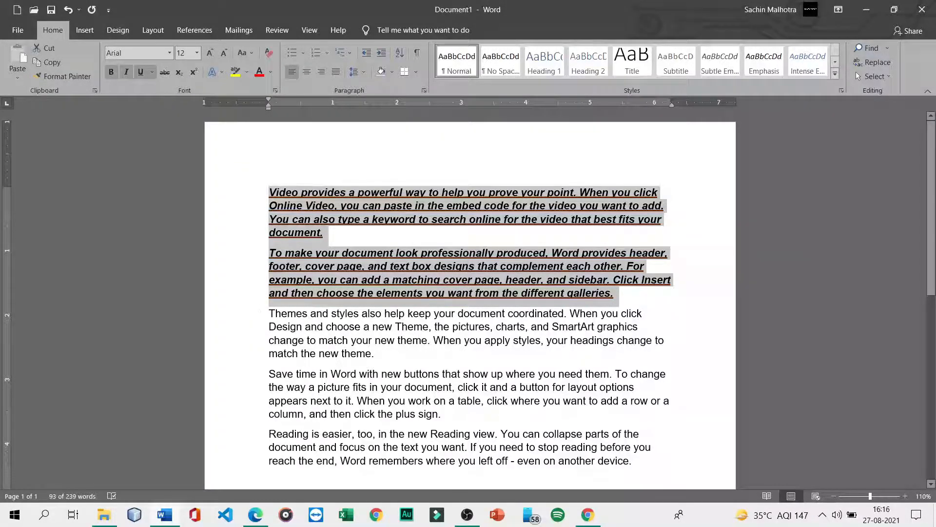
click(269, 313)
drag(270, 313, 380, 360)
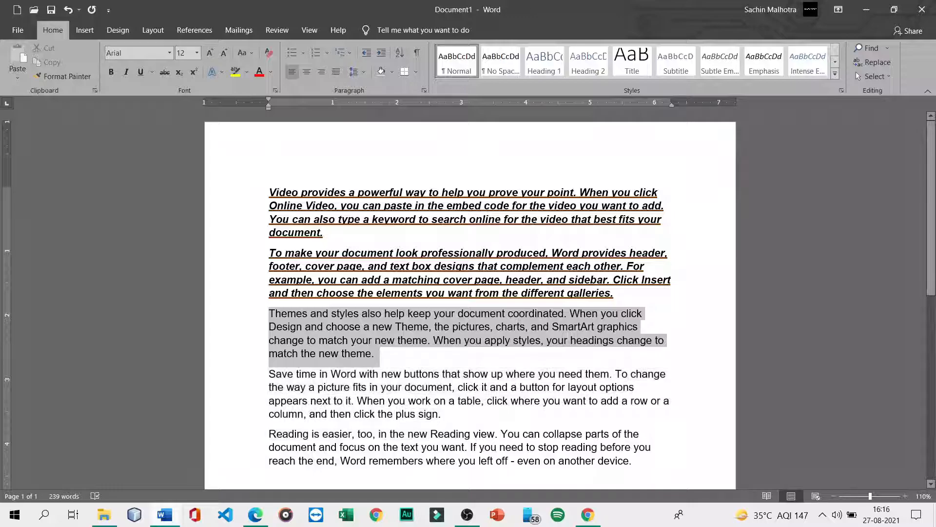
click(58, 78)
mouse_move(265, 192)
mouse_down()
mouse_move(488, 267)
mouse_move(620, 295)
mouse_up()
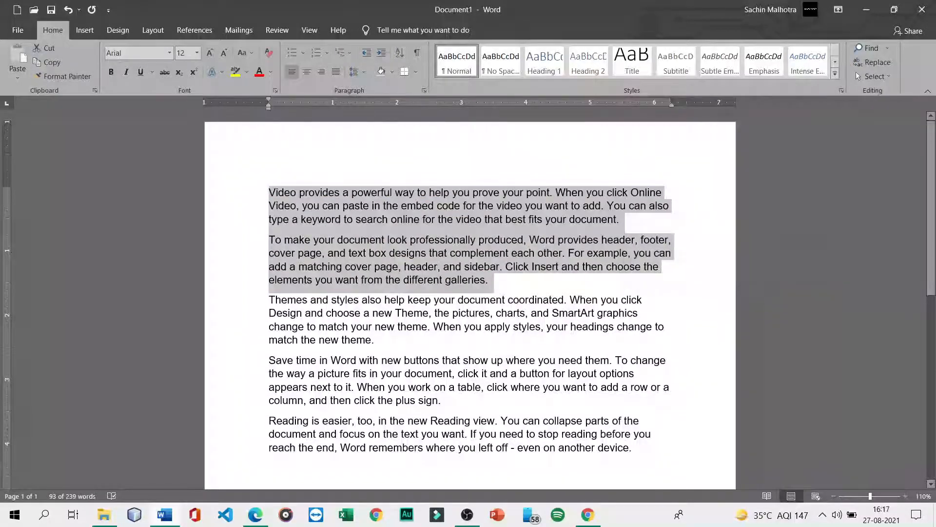
click(557, 289)
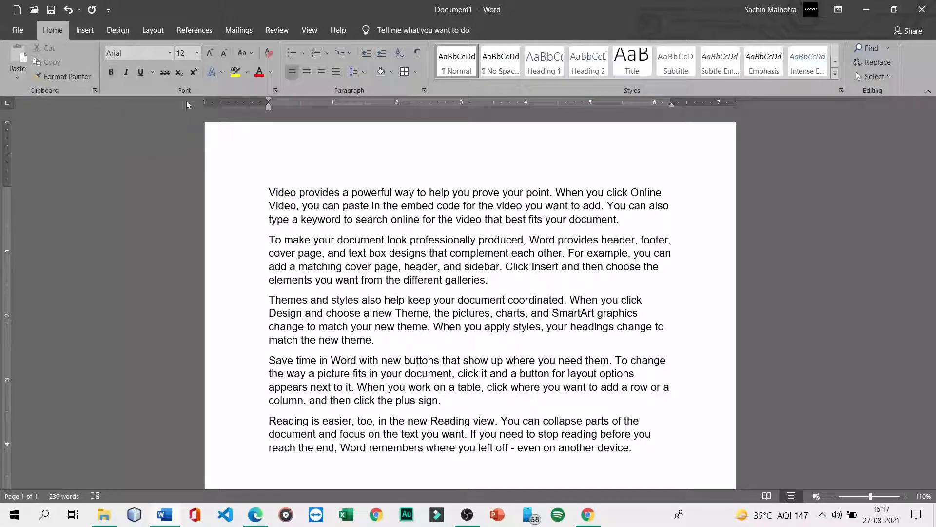
- Undo the painted formatting and reselect the first two paragraphs
key(ctrl+z)
click(230, 265)
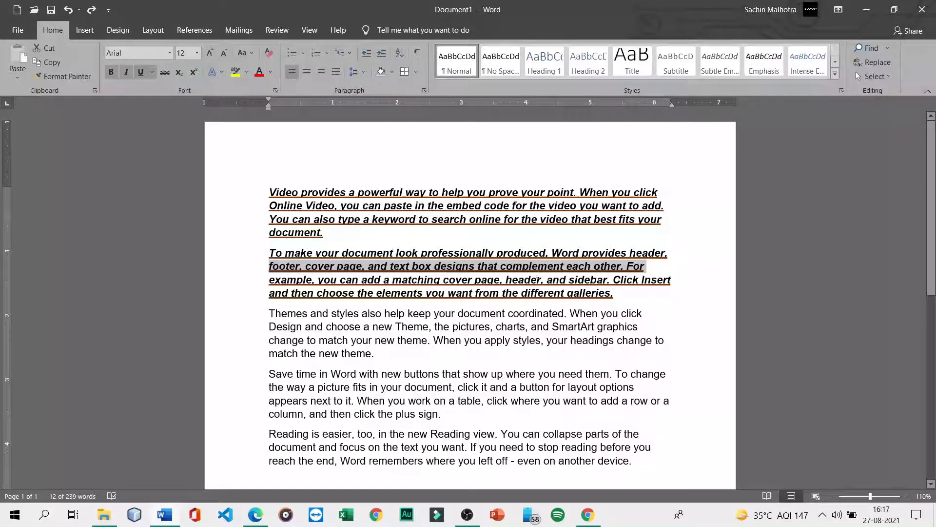
click(647, 265)
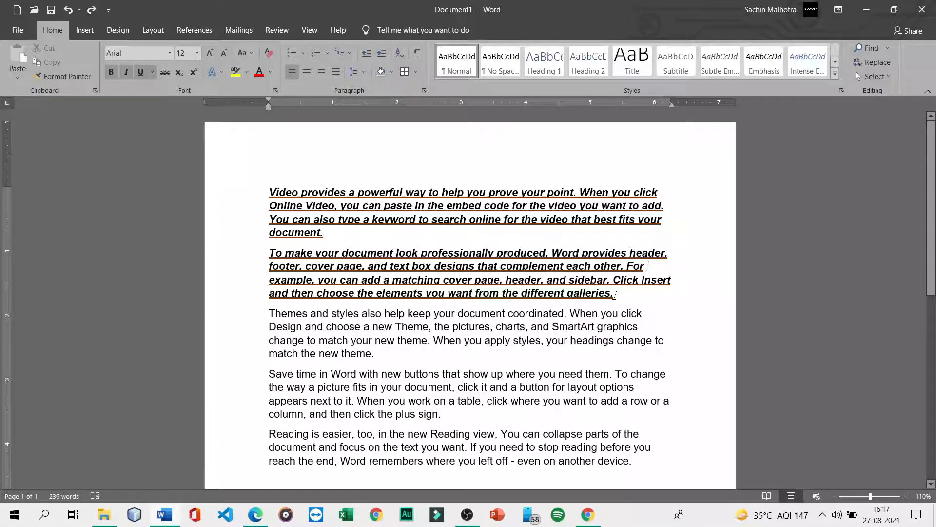
drag(615, 294, 229, 192)
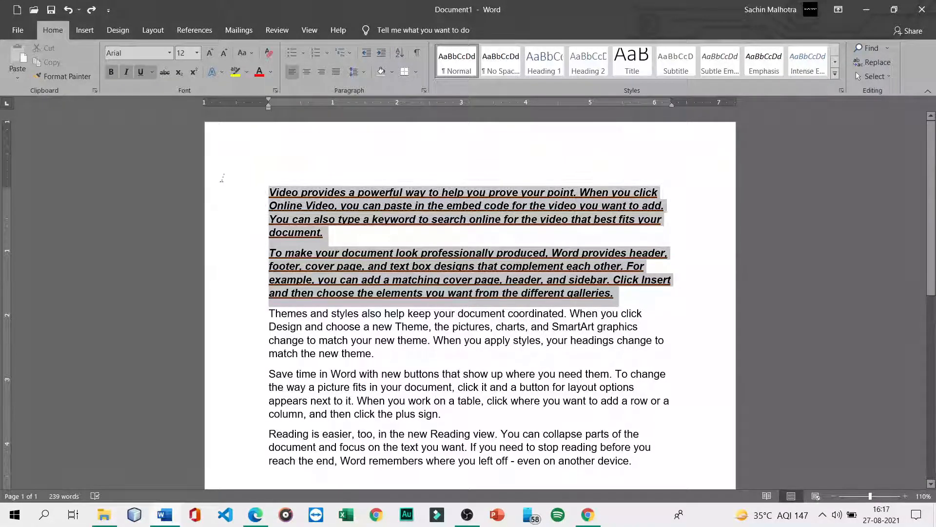
- Clear all formatting on the first two paragraphs, then on the paragraphs from Themes to the end
click(270, 54)
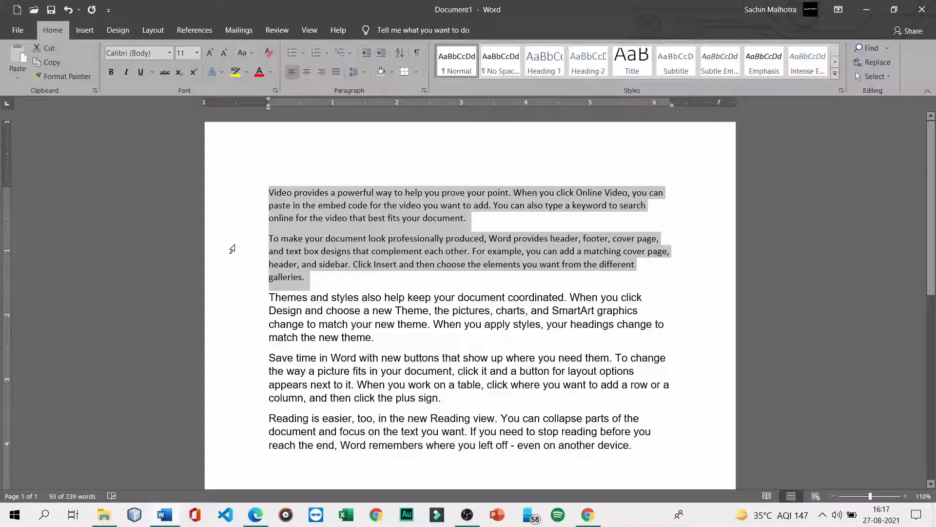
click(308, 297)
drag(308, 297, 617, 431)
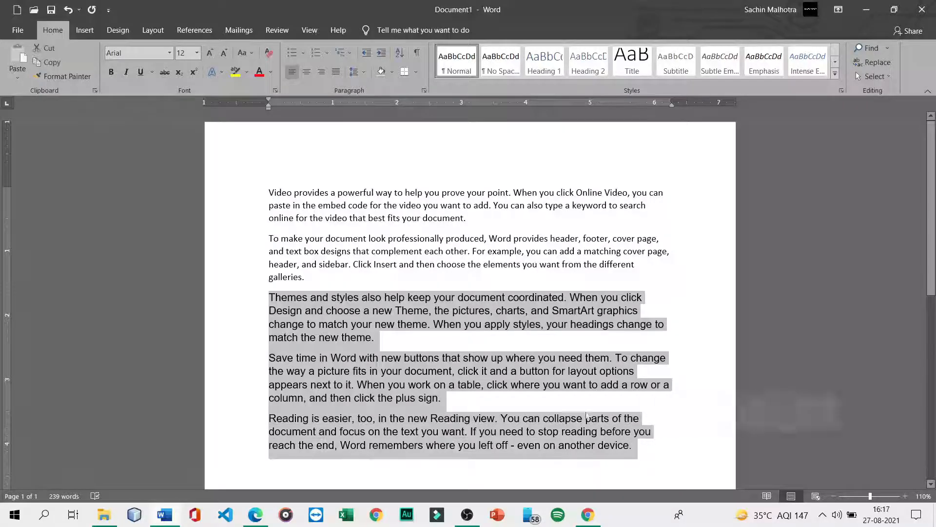
click(269, 53)
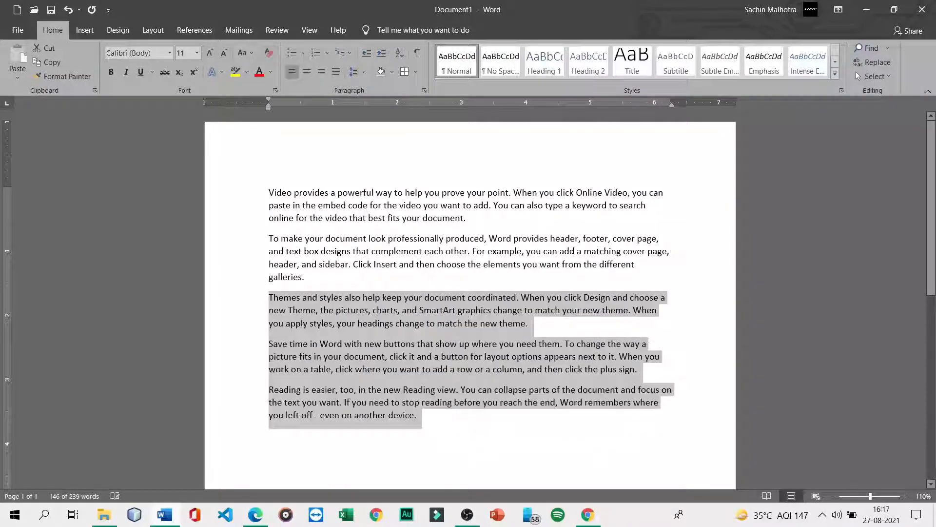
click(244, 263)
click(306, 277)
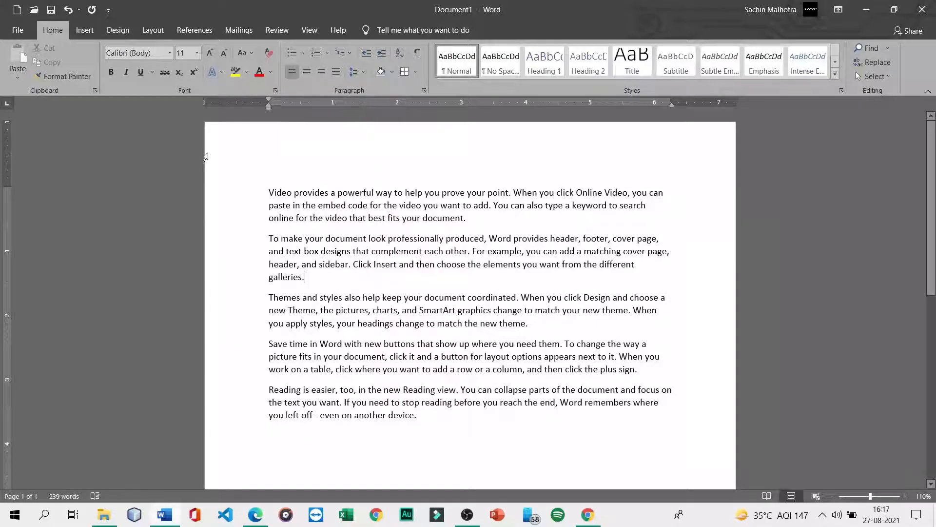
- Select the entire document with Ctrl+A after checking the font and size lists
click(168, 53)
click(169, 54)
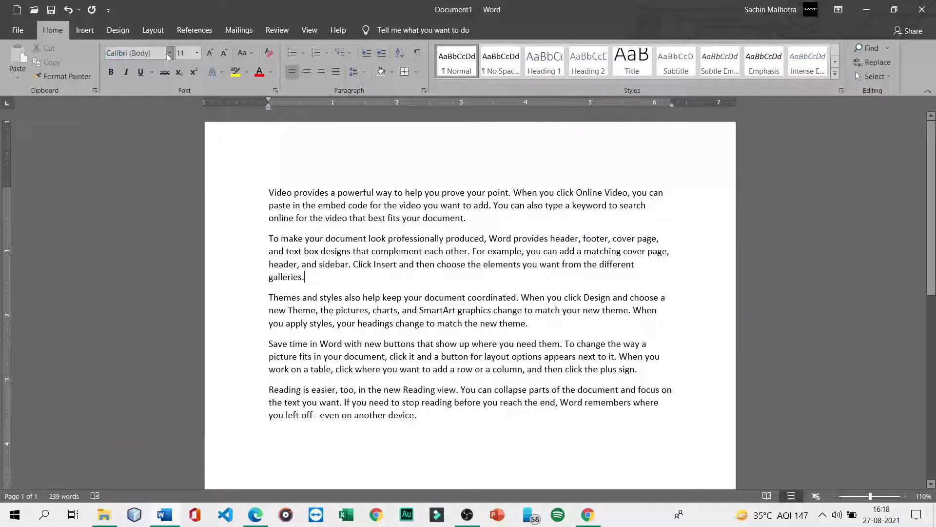
click(197, 53)
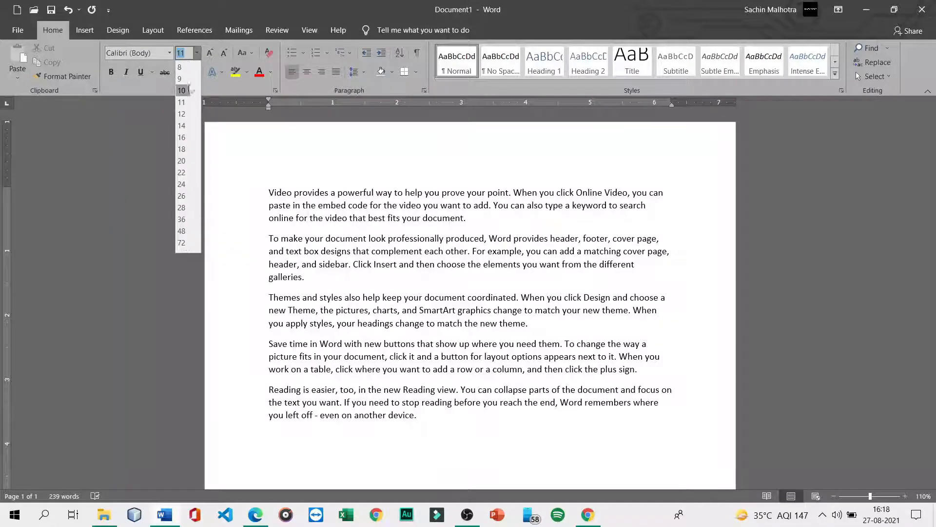
click(200, 55)
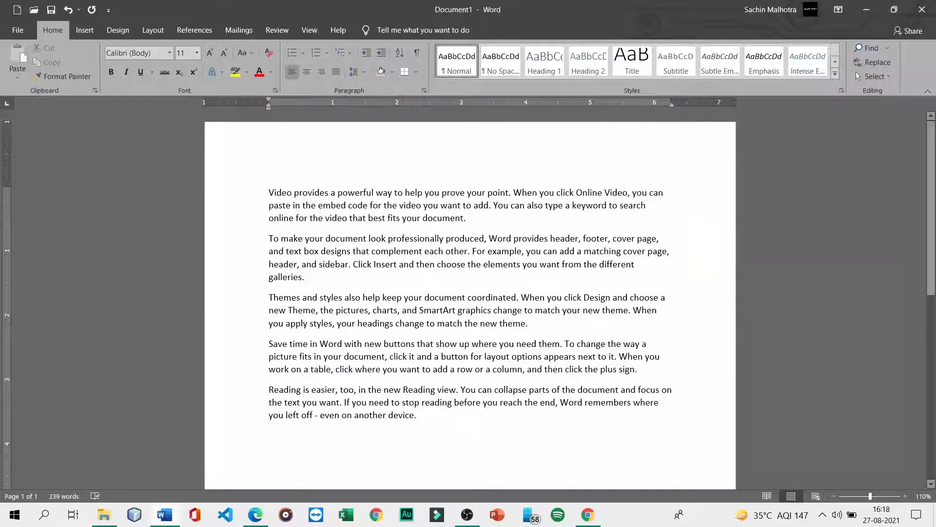
key(ctrl+a)
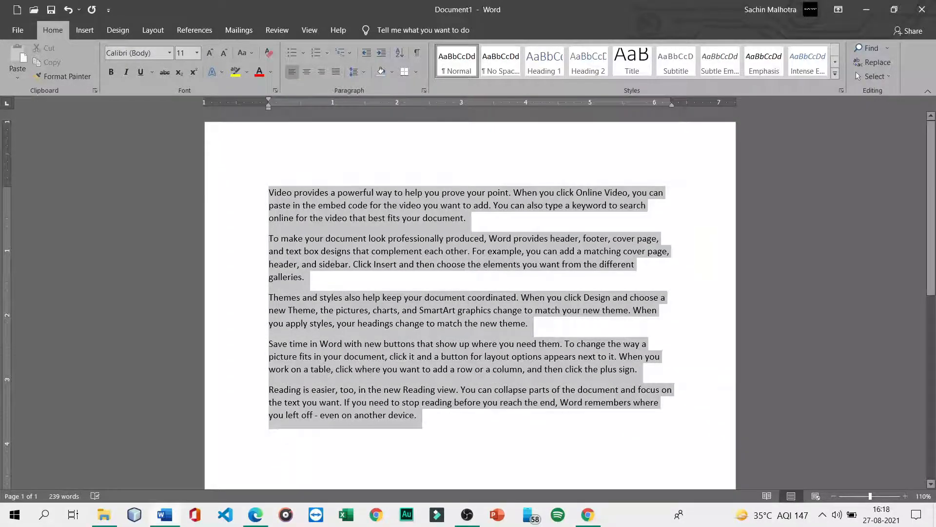
click(198, 53)
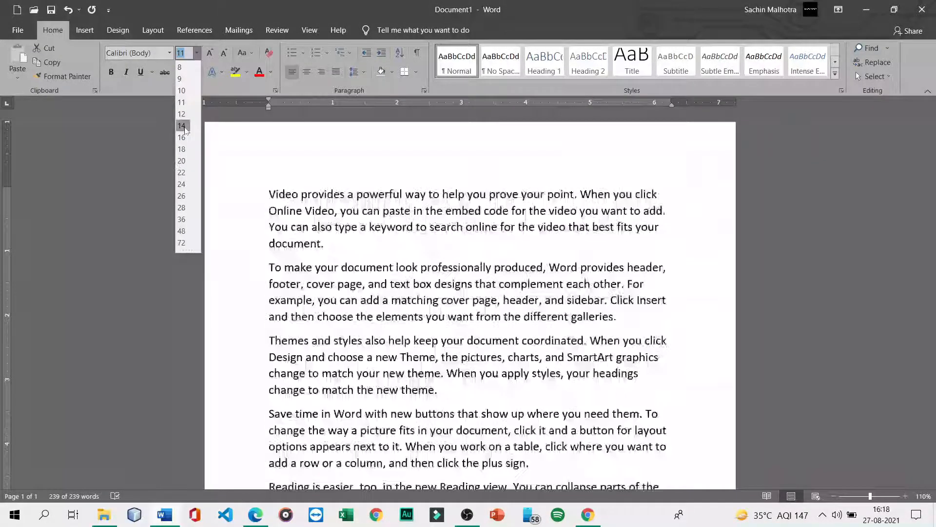
click(217, 118)
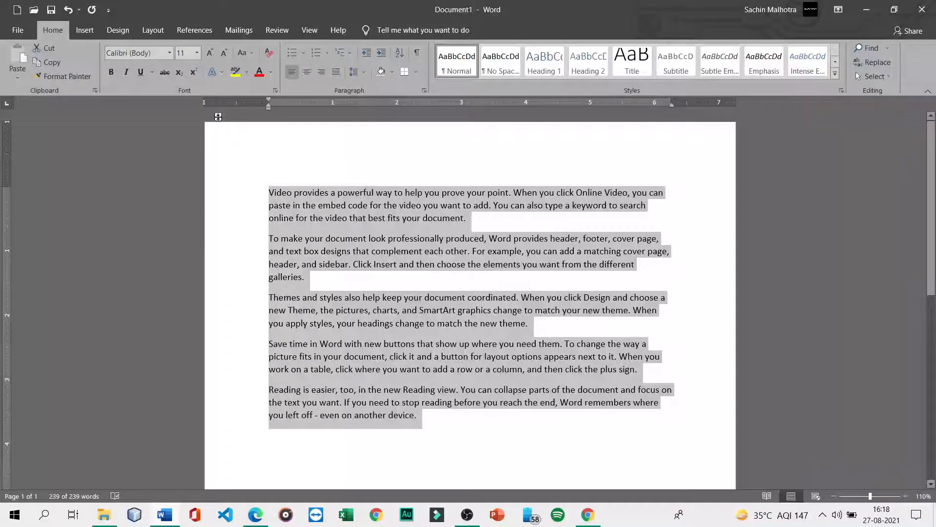
- Try Grow Font and Shrink Font, then enlarge the whole text to size 14
click(209, 54)
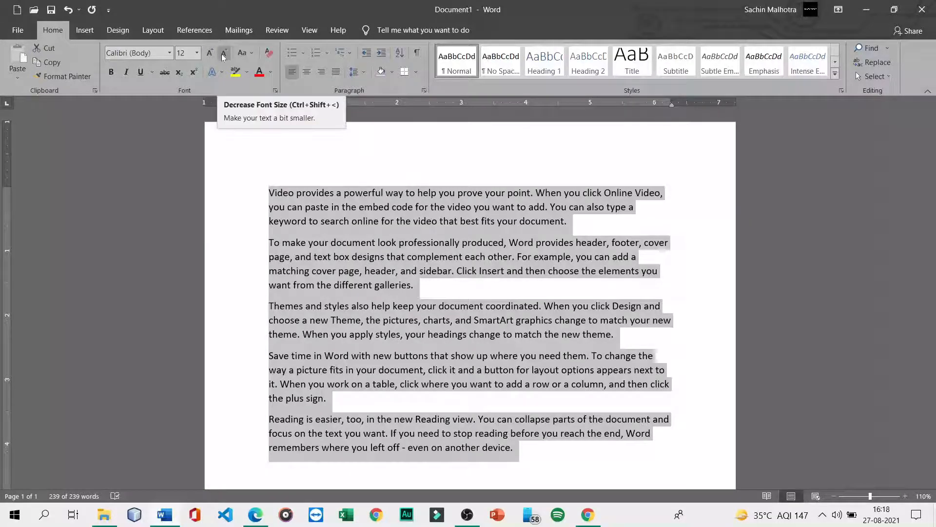
click(222, 57)
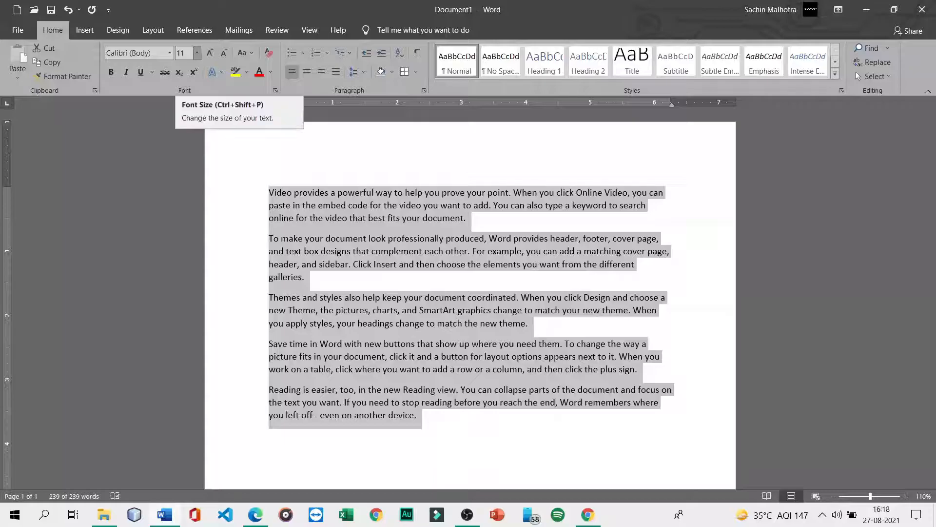
click(210, 54)
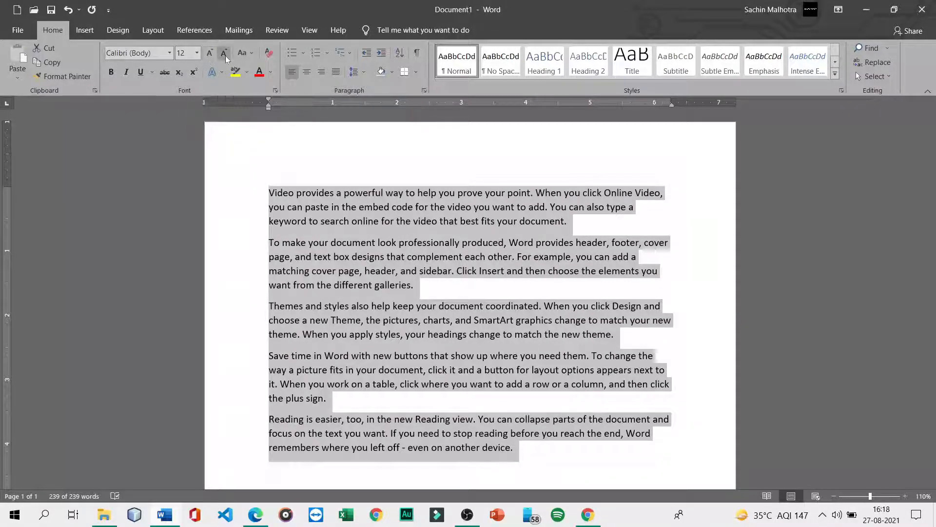
click(224, 54)
click(197, 53)
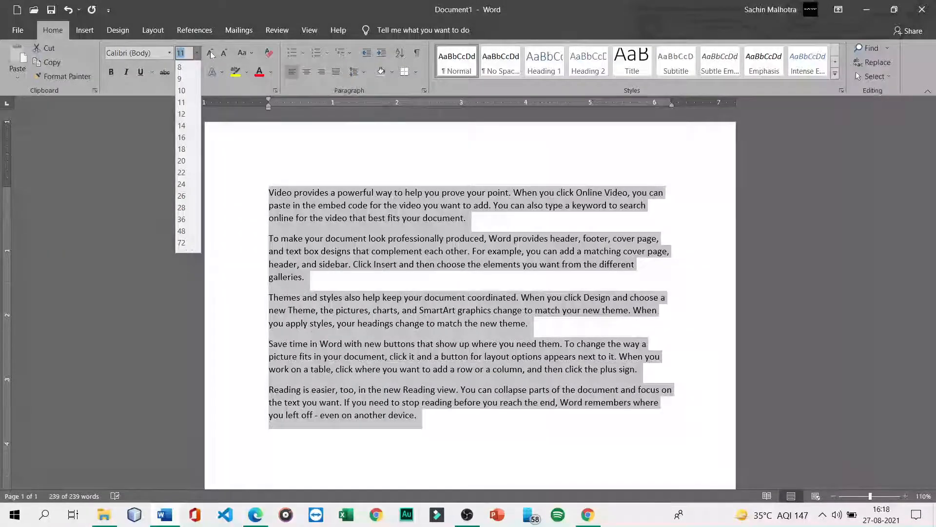
click(208, 54)
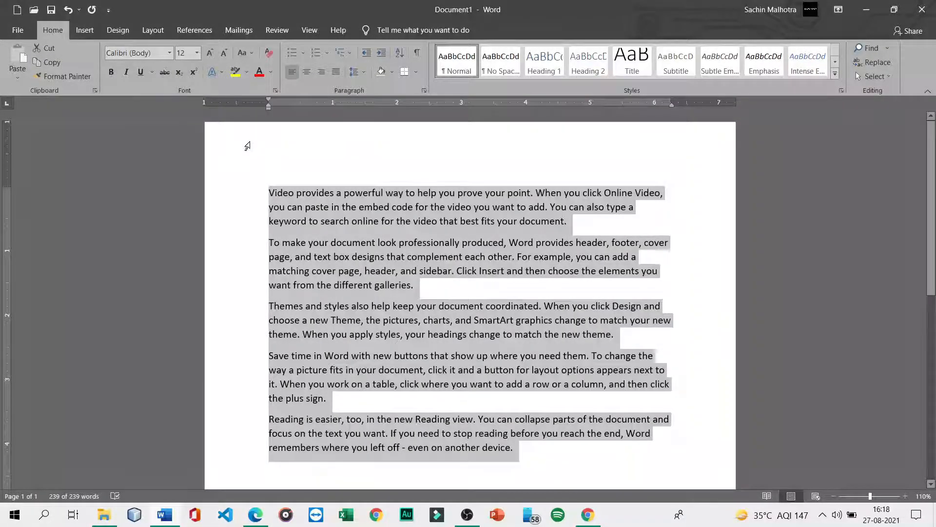
click(207, 56)
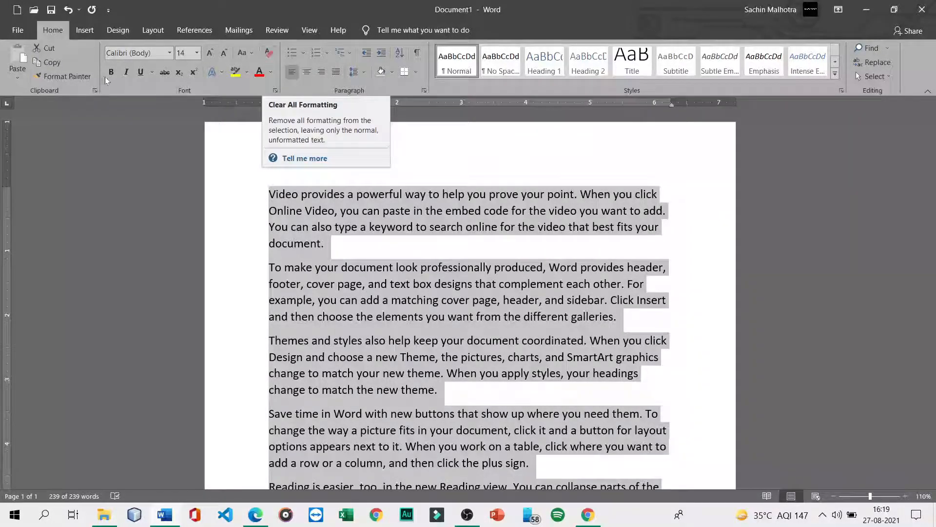
click(152, 72)
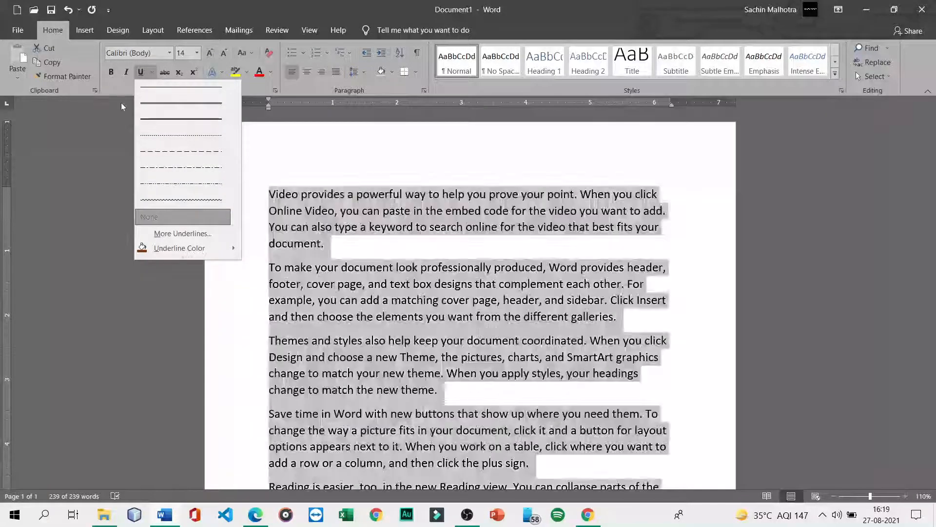
click(126, 97)
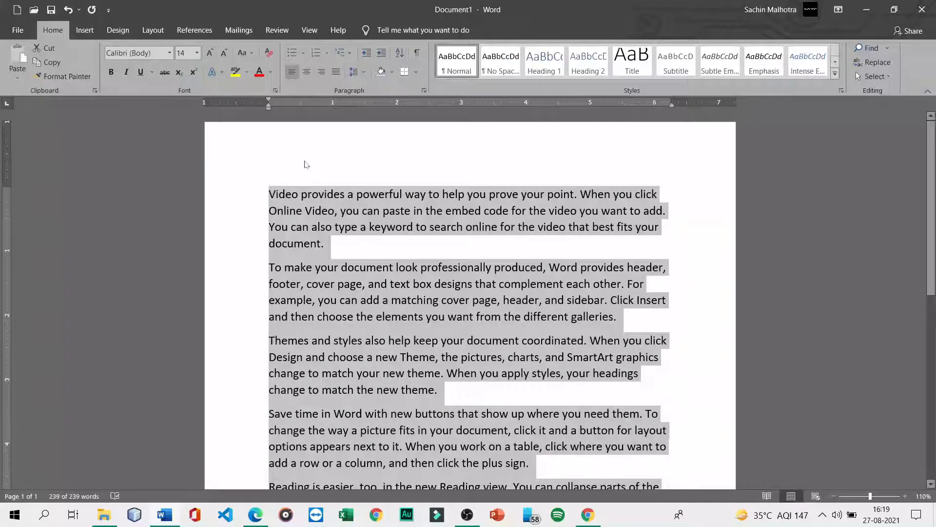
click(307, 194)
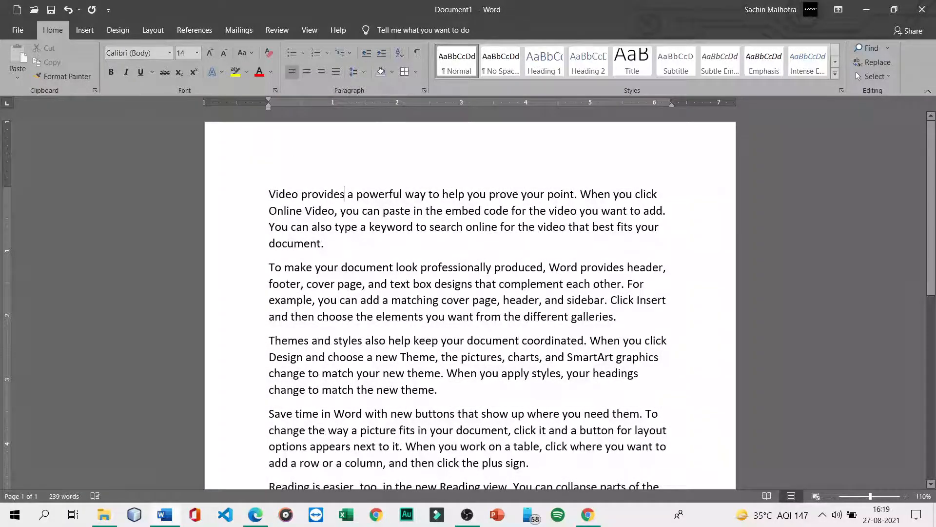
- Type the word 'provide' in front of 'provides' in the first sentence
key(BackSpace)
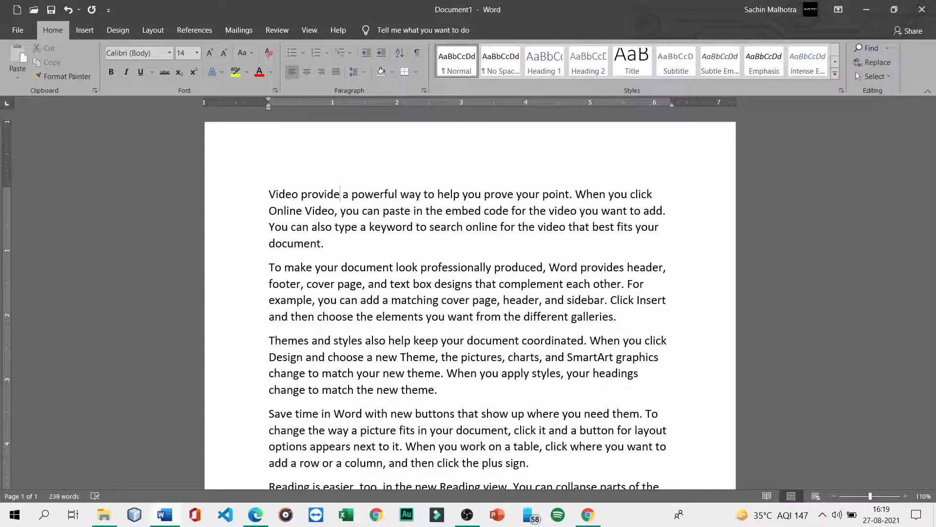
text(provides)
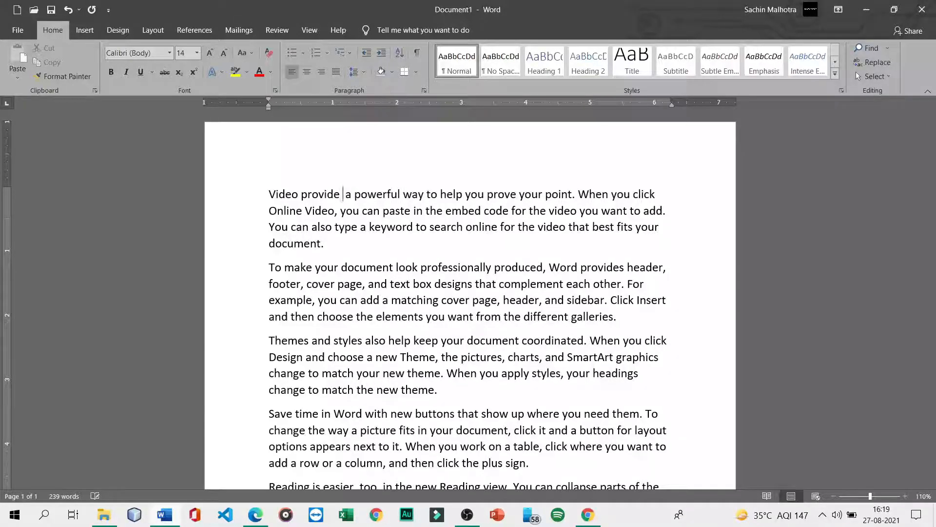
key(Left)
key(Left)
key(Left)
key(Left)
key(Left)
key(Left)
key(Left)
key(Left)
key(Left)
key(Left)
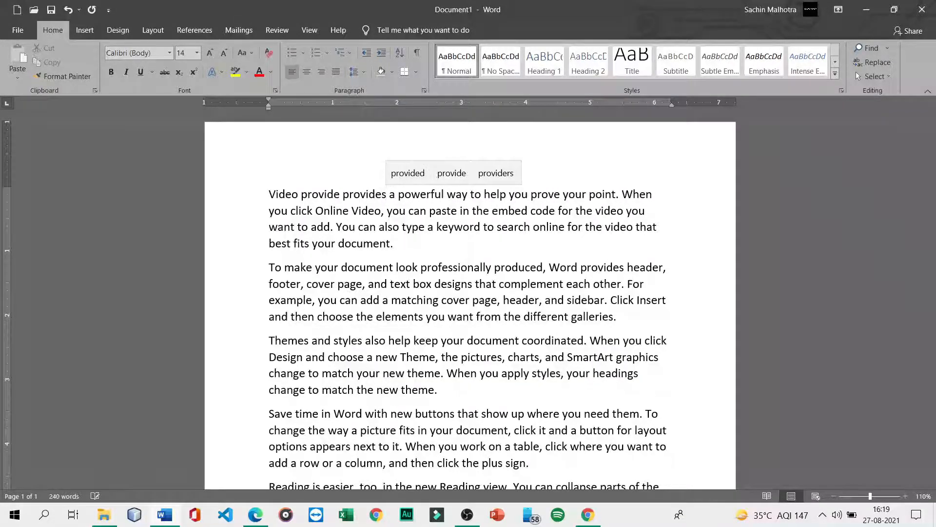
key(shift+Left)
key(shift+Left)
key(shift+Left)
key(shift+Left)
key(shift+Left)
key(shift+Left)
key(shift+Left)
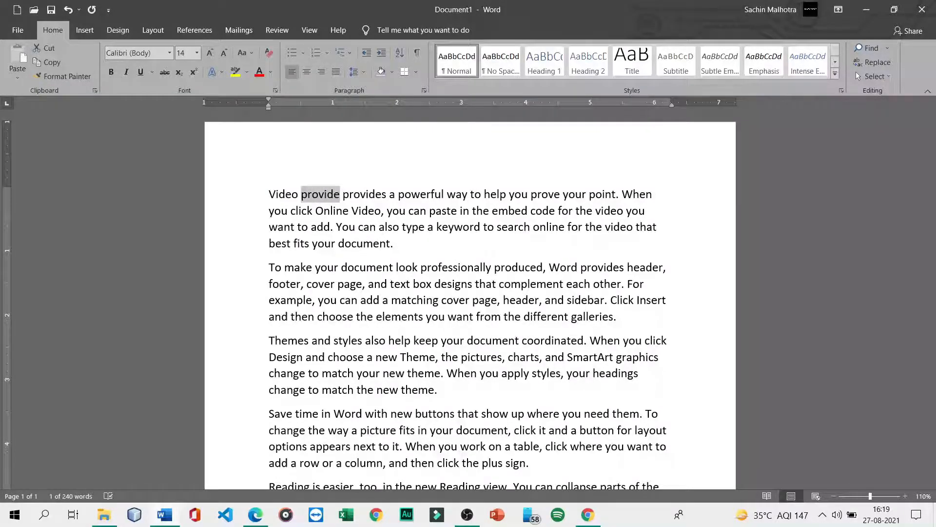
key(Right)
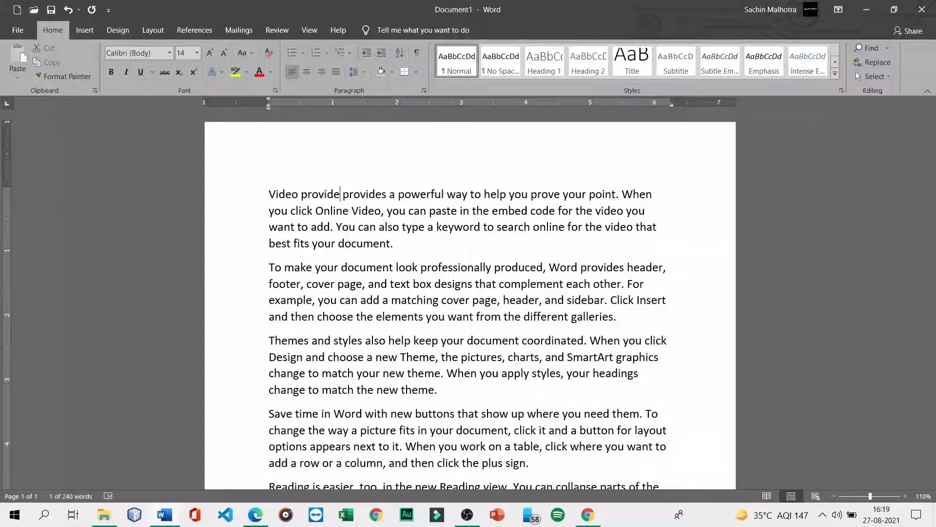
key(BackSpace)
key(BackSpace)
key(BackSpace)
key(BackSpace)
key(BackSpace)
key(BackSpace)
key(BackSpace)
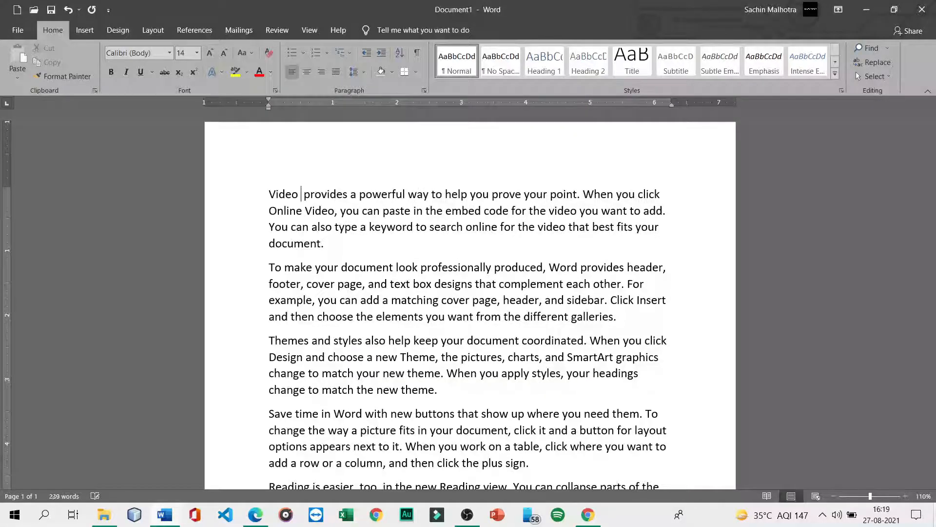
text(p)
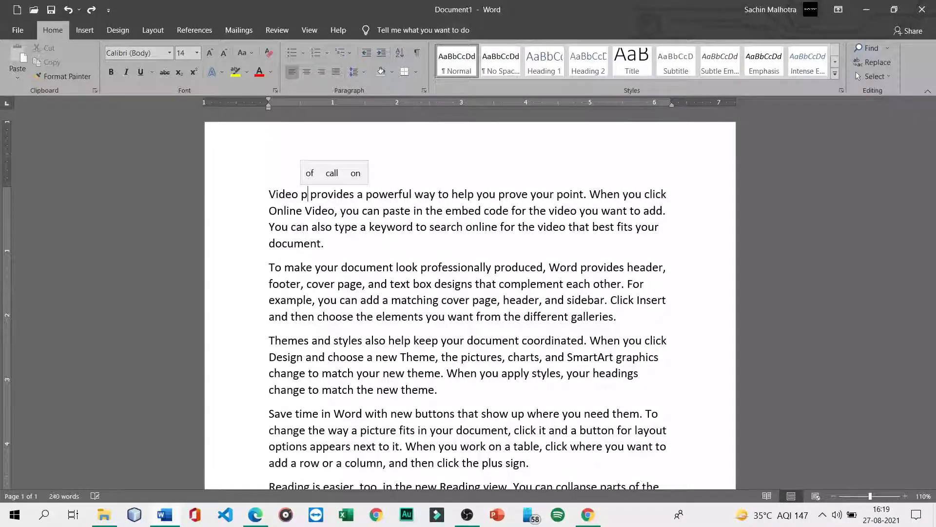
text(rovide)
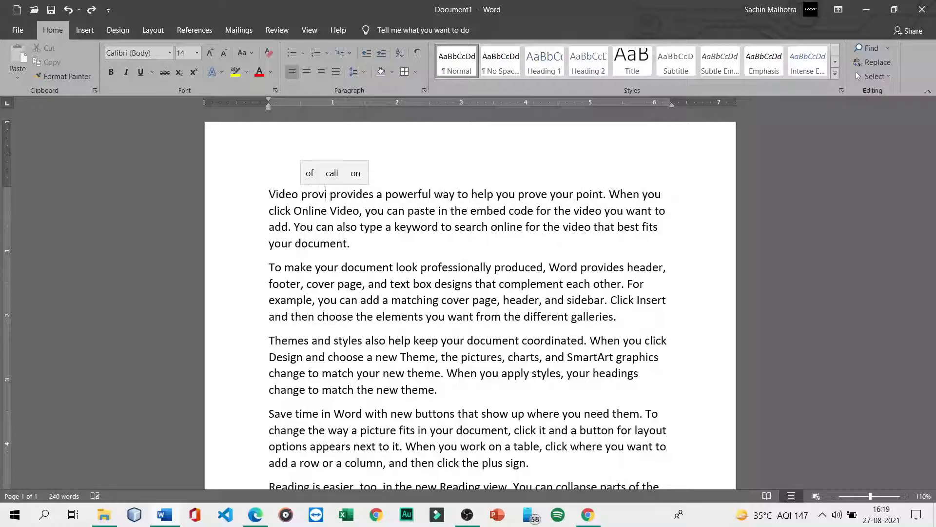
key(ctrl+Delete)
- Fix the first sentence's edits so it reads 'provide provides'
key(shift+Left)
key(shift+Left)
key(shift+Left)
key(shift+Left)
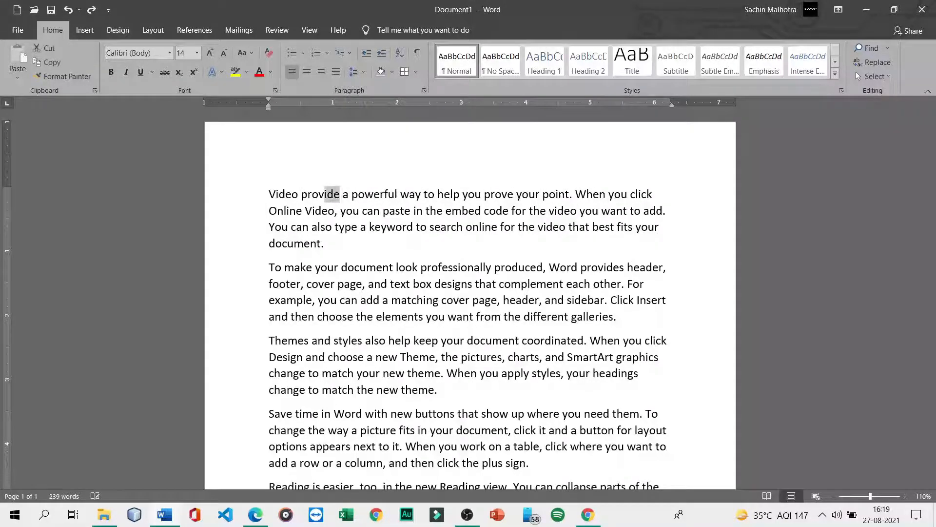
key(Right)
key(Right)
key(Right)
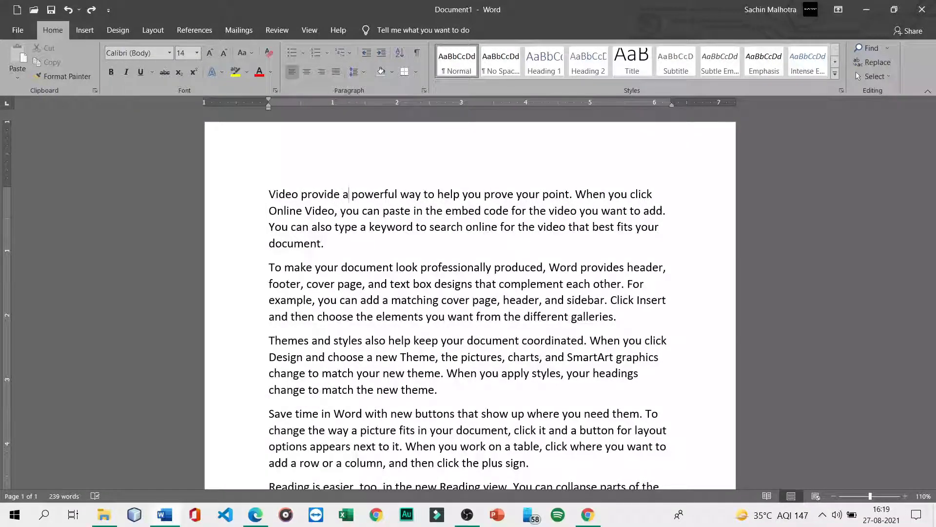
key(Left)
key(Left)
text(s)
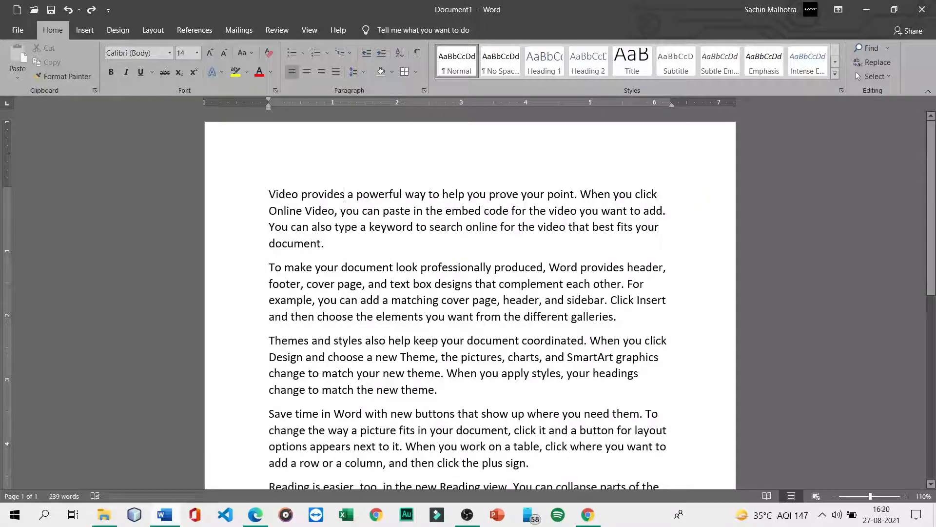
key(ctrl+a)
key(ctrl+shift+comma)
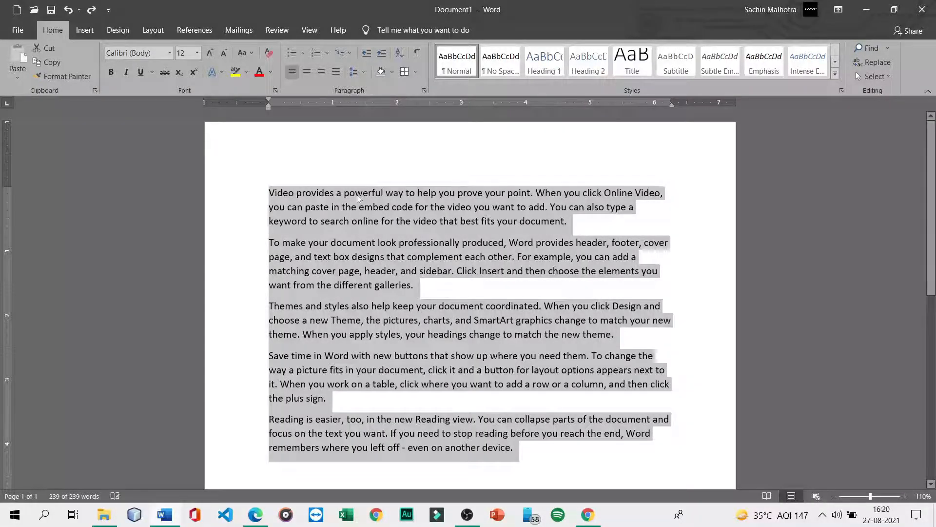
key(ctrl+z)
key(ctrl+z)
key(ctrl+z)
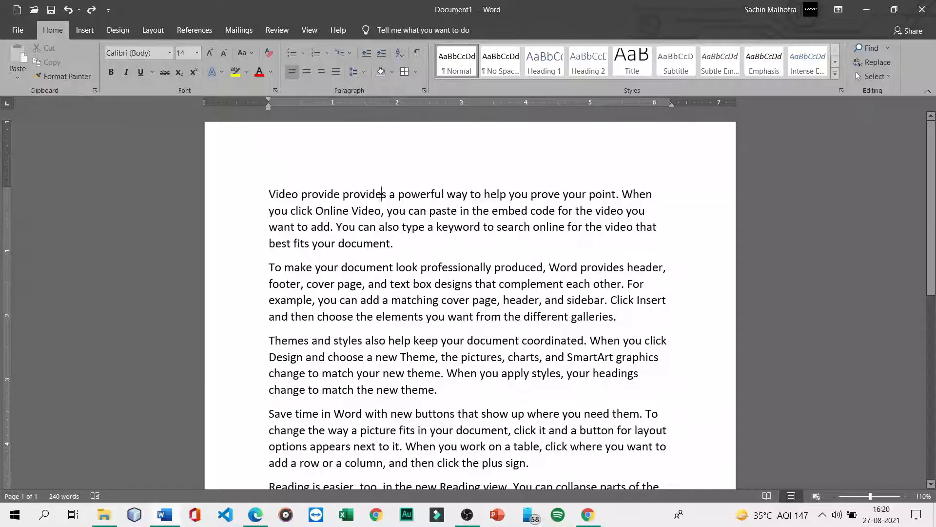
- Apply strikethrough to the added word 'provide' and deselect it
key(Left)
key(Left)
key(Left)
key(Left)
key(Left)
key(Left)
key(Left)
key(Left)
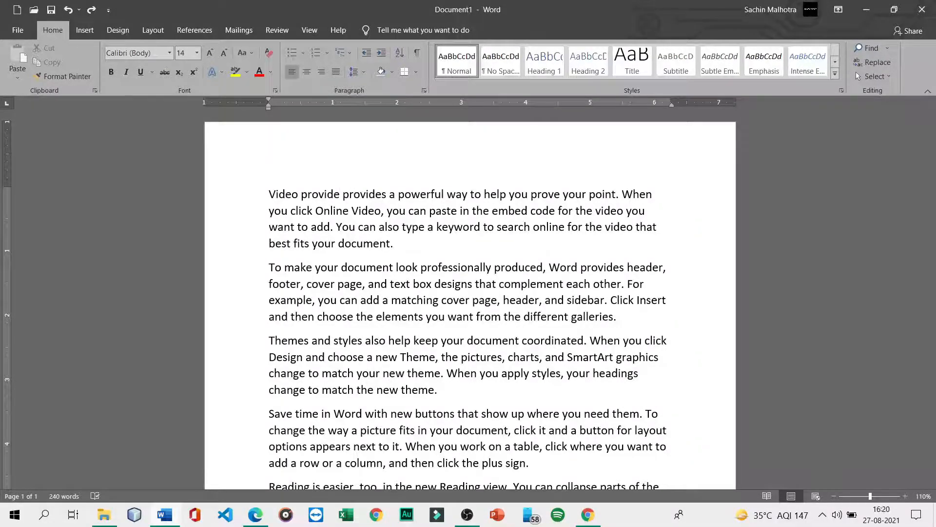
key(shift+Left)
key(shift+Left)
key(shift+Left)
key(shift+Left)
key(shift+Left)
key(shift+Left)
key(shift+Left)
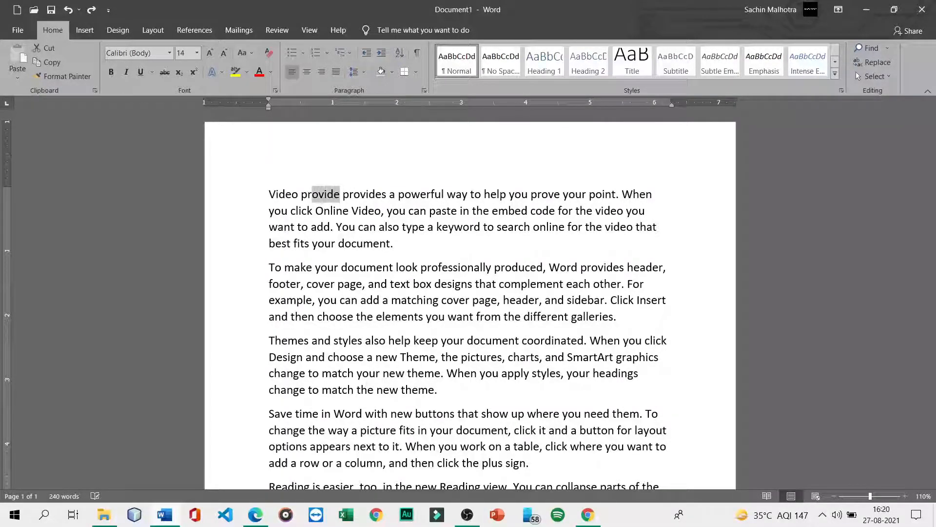
click(165, 73)
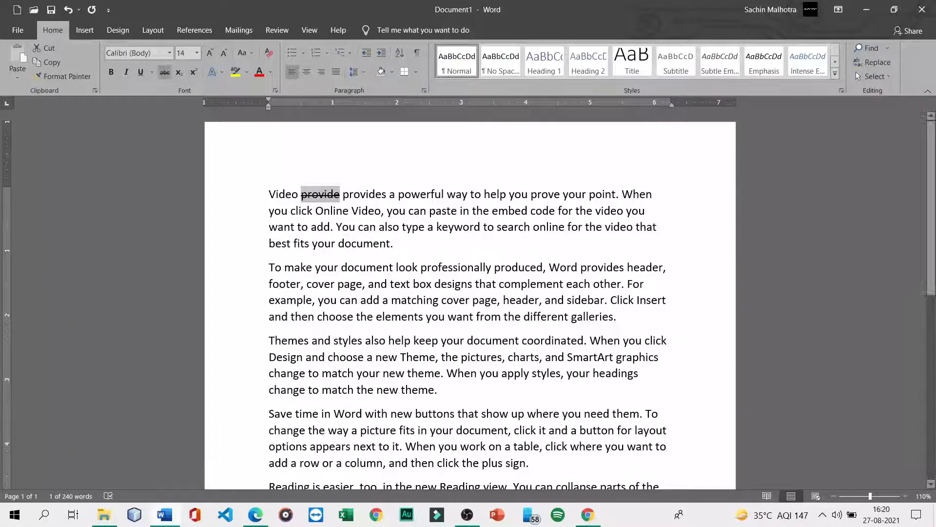
click(354, 194)
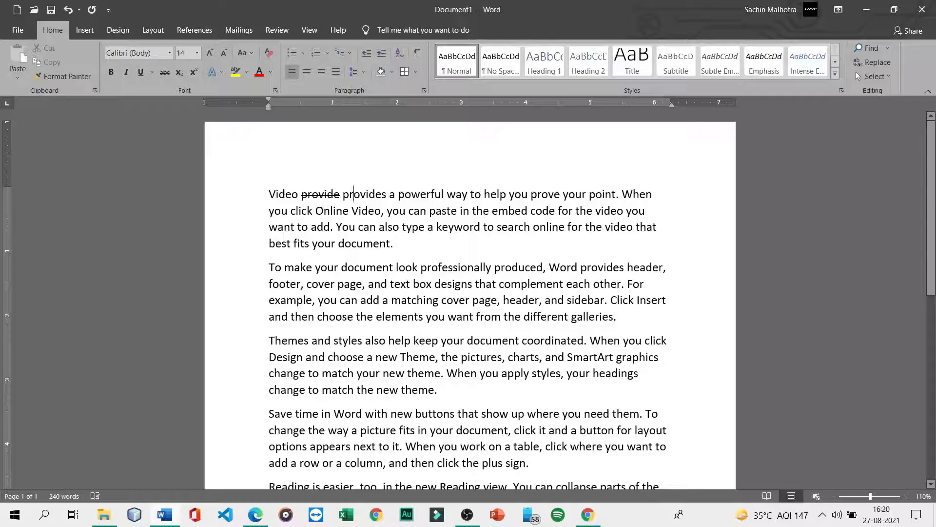
drag(343, 194, 298, 194)
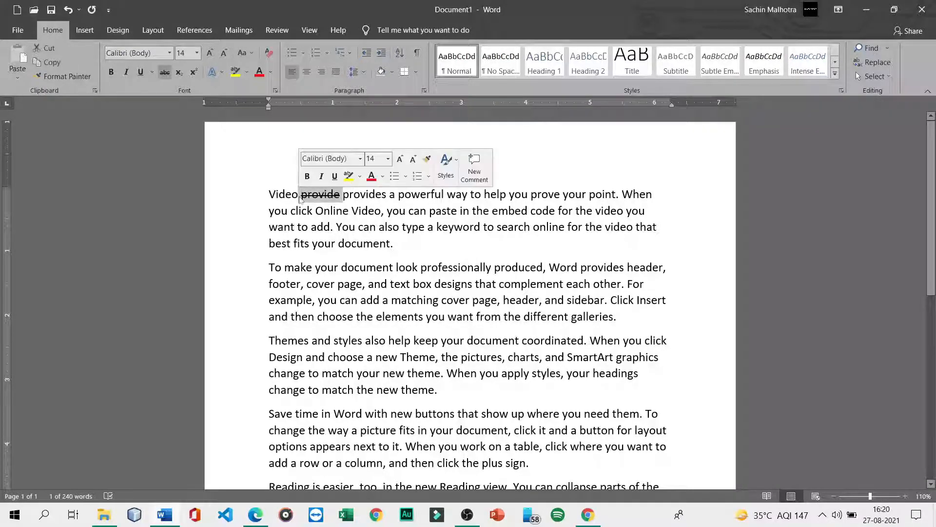
click(527, 195)
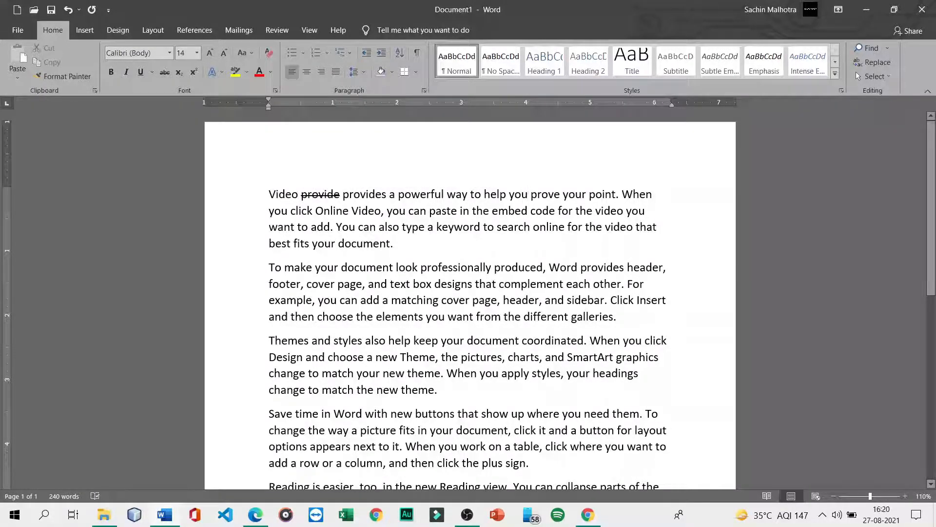
drag(387, 194, 341, 195)
click(575, 194)
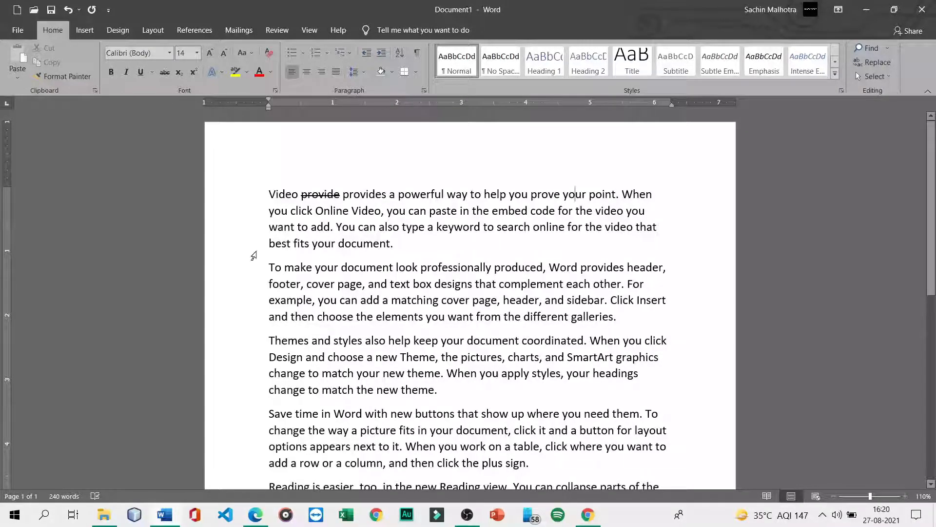
- Strike through the second paragraph, then delete it so the count drops to 195 words
drag(269, 267, 616, 317)
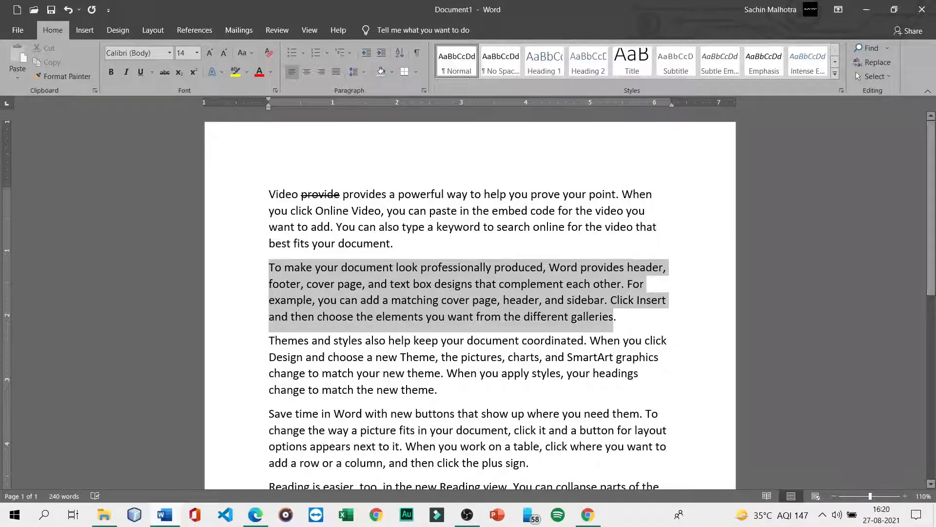
click(165, 75)
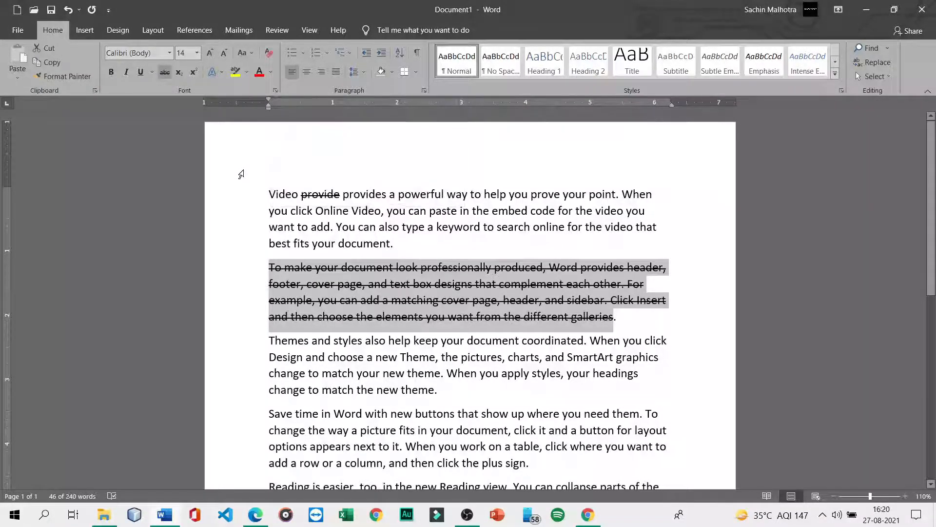
text(cd)
key(BackSpace)
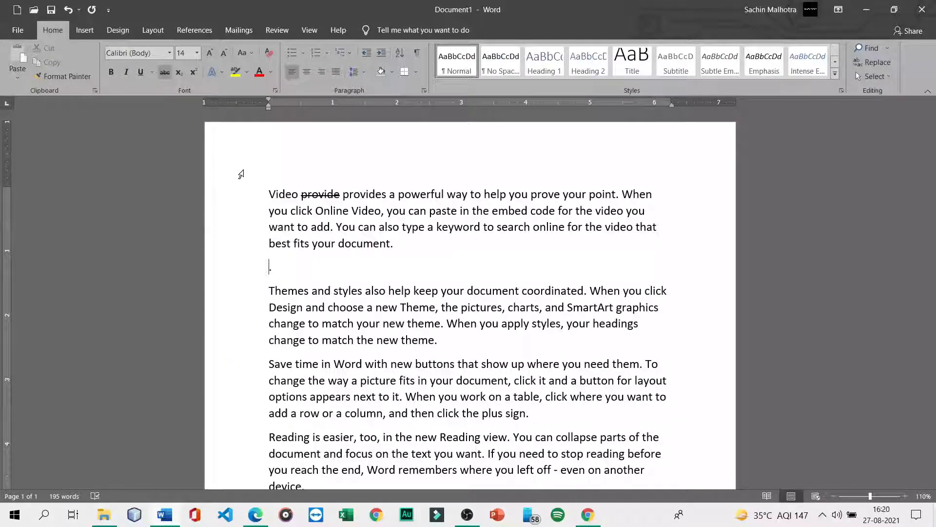
key(BackSpace)
- Preview Strikethrough and Double strikethrough in the Font dialog, then close it without applying
key(ctrl+d)
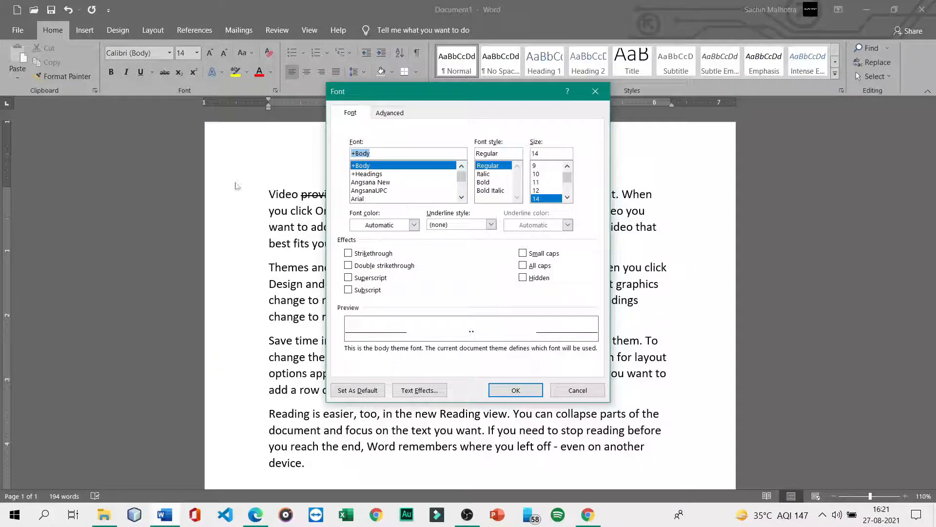
click(349, 253)
click(348, 266)
drag(466, 100, 756, 147)
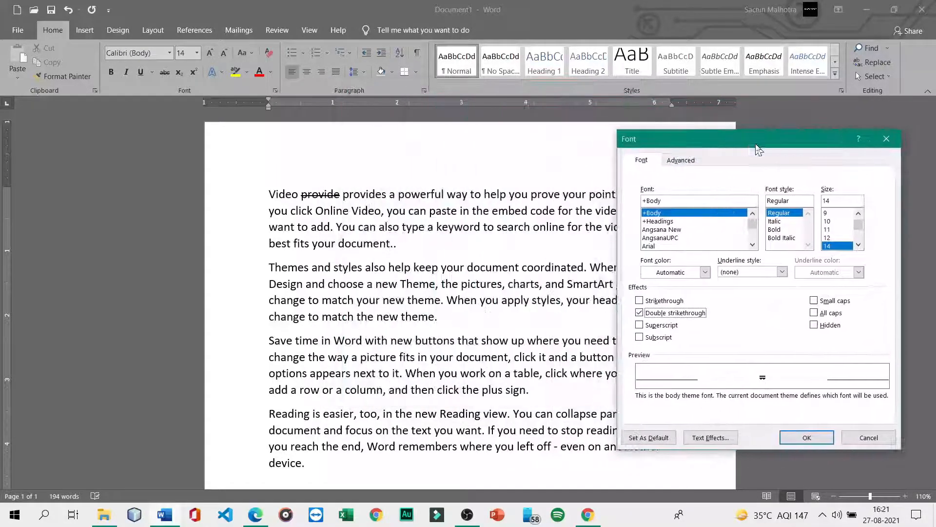
click(887, 139)
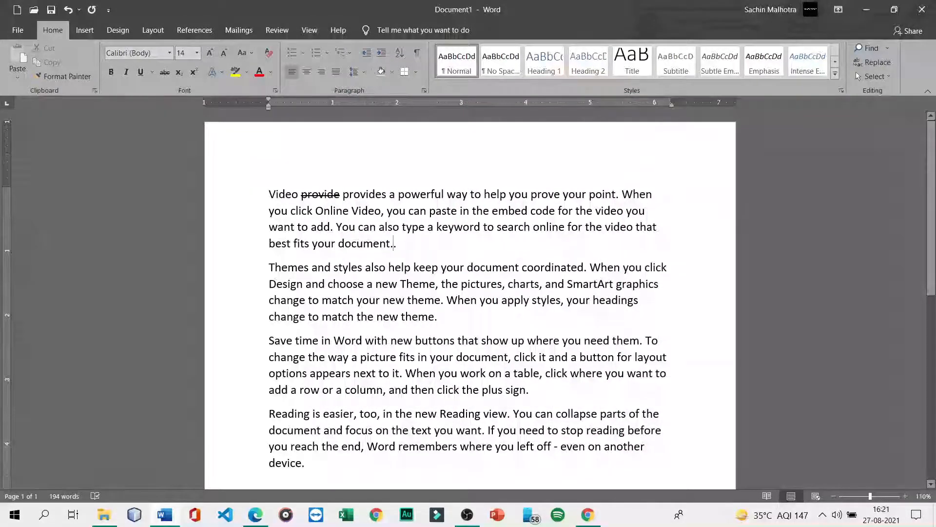
- Delete the struck-through word 'provide' and its extra space so the sentence reads 'Video provides'
drag(340, 194, 301, 194)
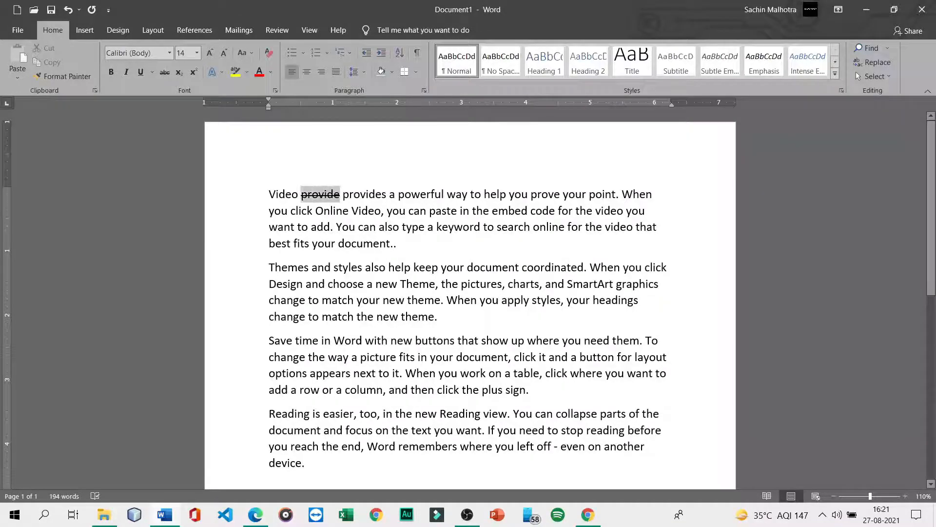
key(Delete)
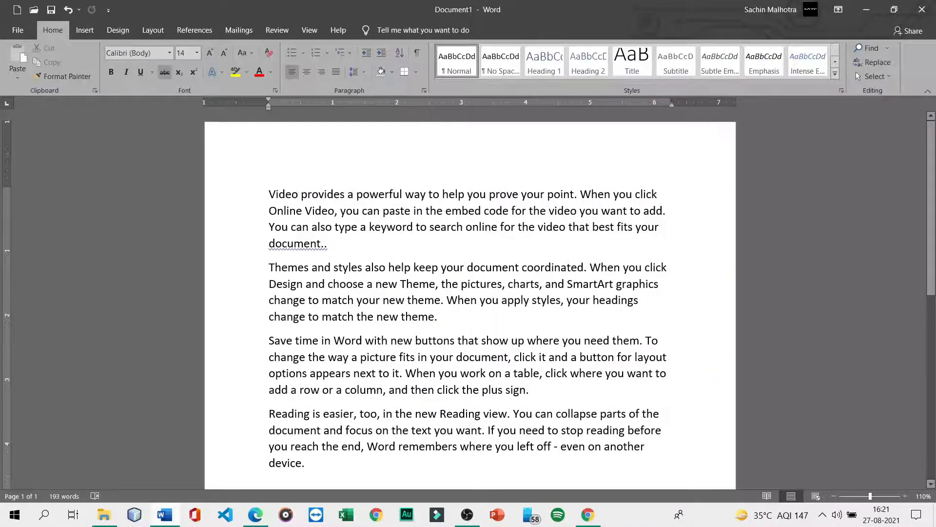
key(Delete)
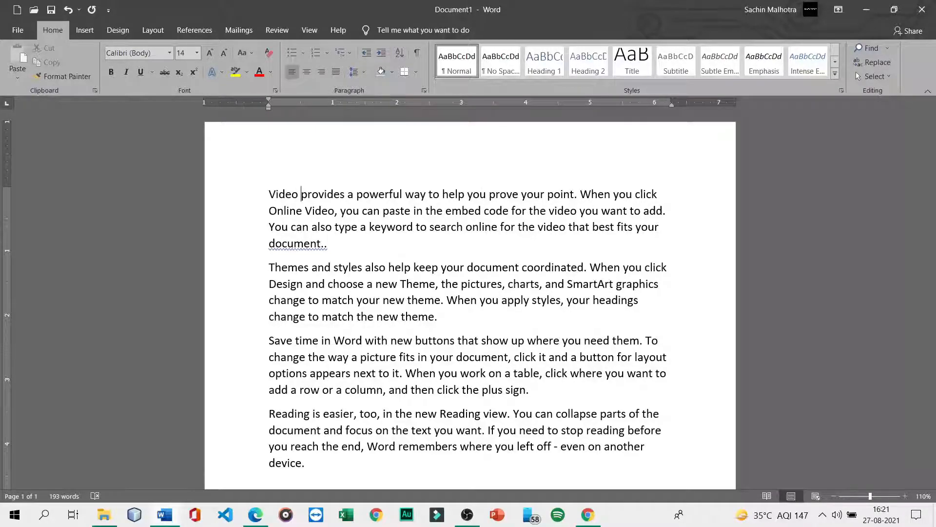
- For the whole document, try Italic, Bold and Bold Italic font styles, then return to Regular
key(ctrl+a)
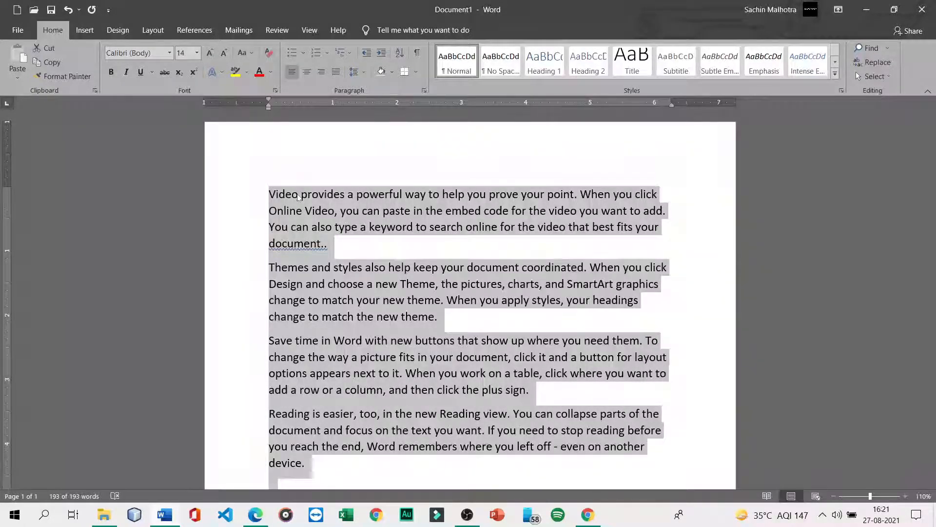
key(ctrl+d)
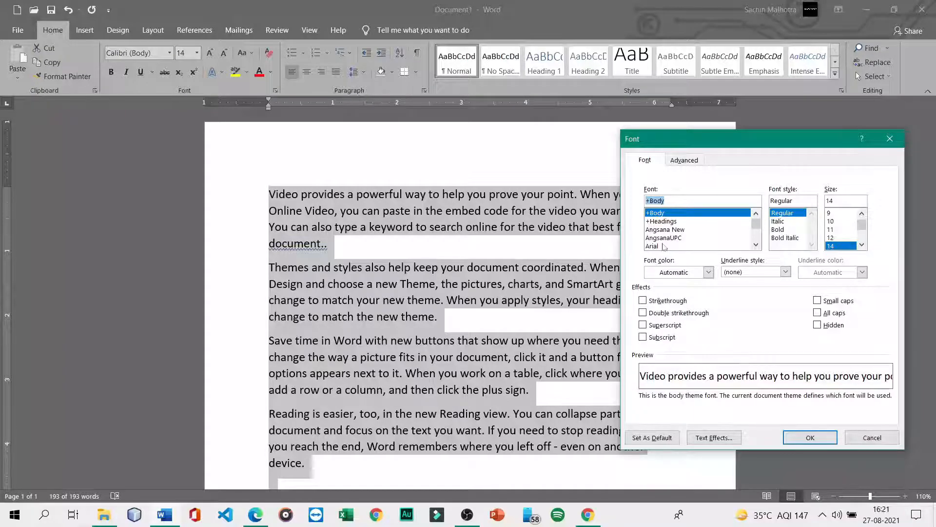
click(779, 223)
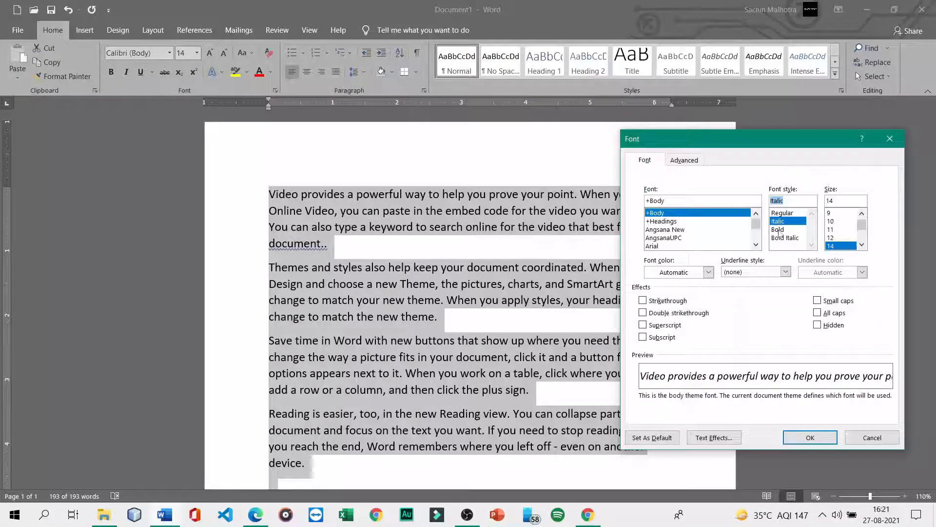
click(780, 231)
click(781, 238)
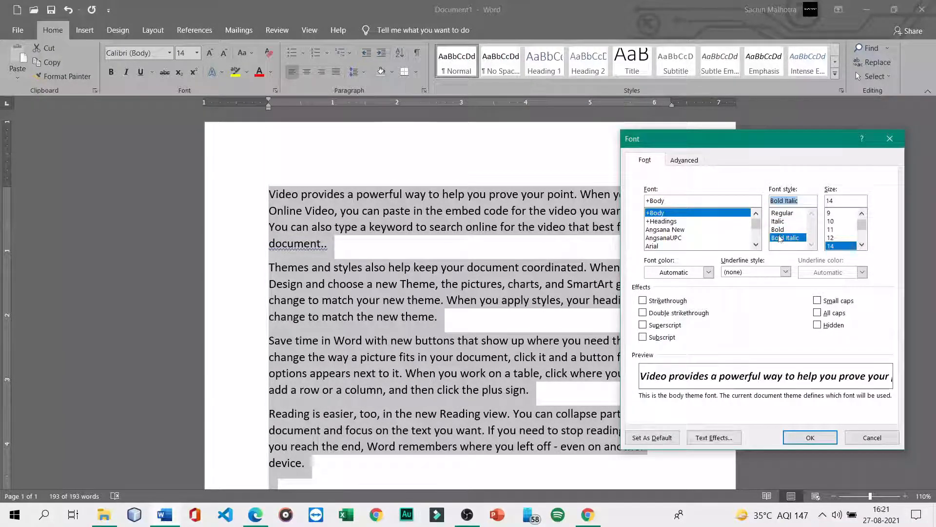
click(781, 221)
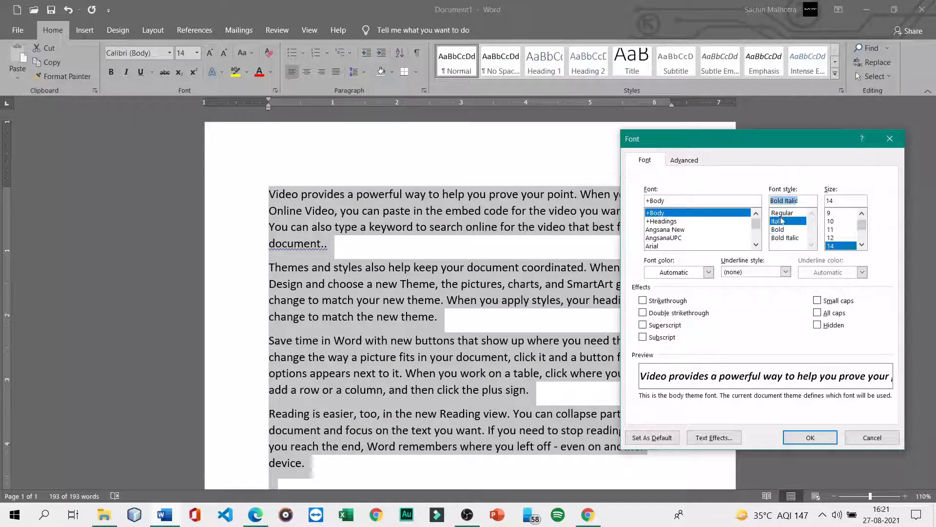
click(782, 213)
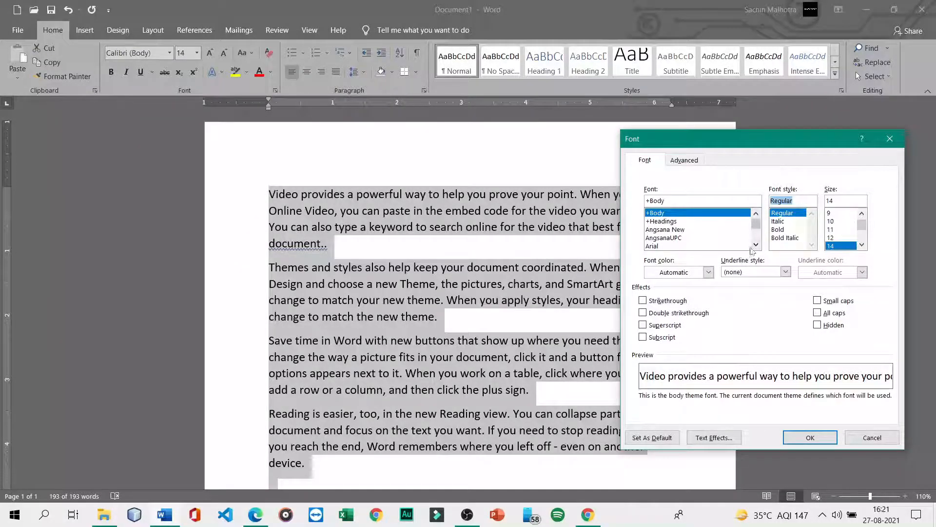
- Try black and dark orange font colours, finally choosing a dark blue-grey colour
click(708, 272)
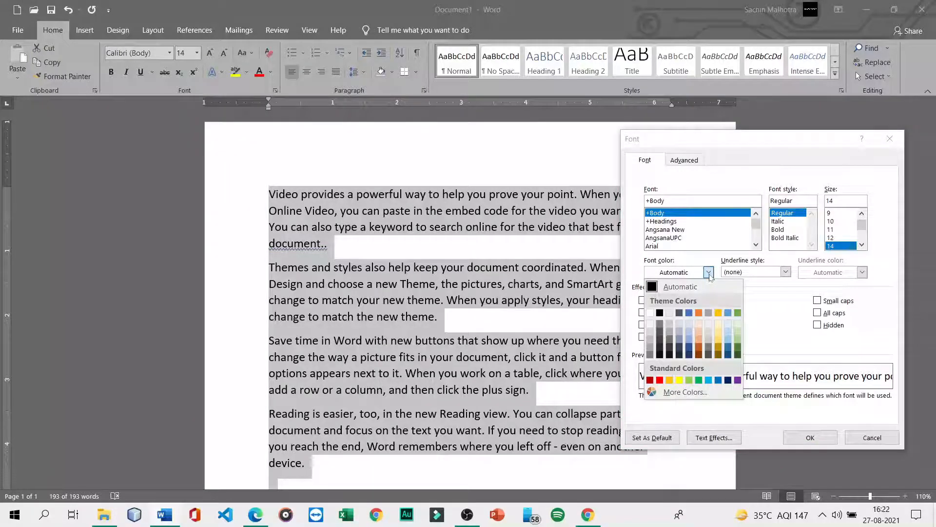
click(709, 272)
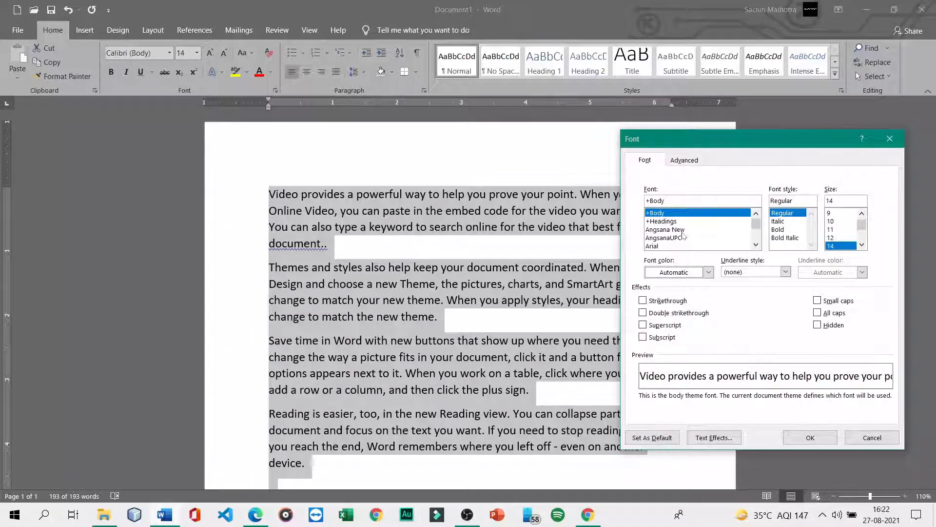
click(709, 272)
click(656, 313)
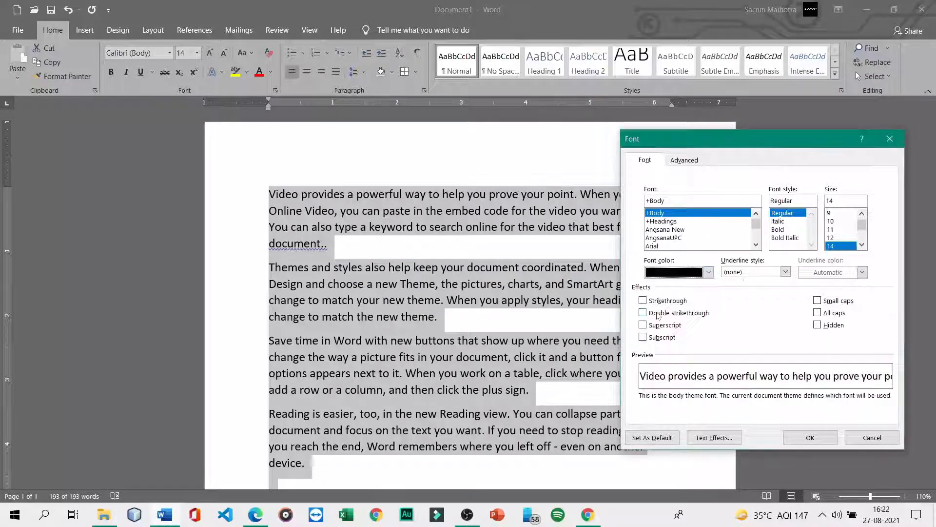
click(708, 273)
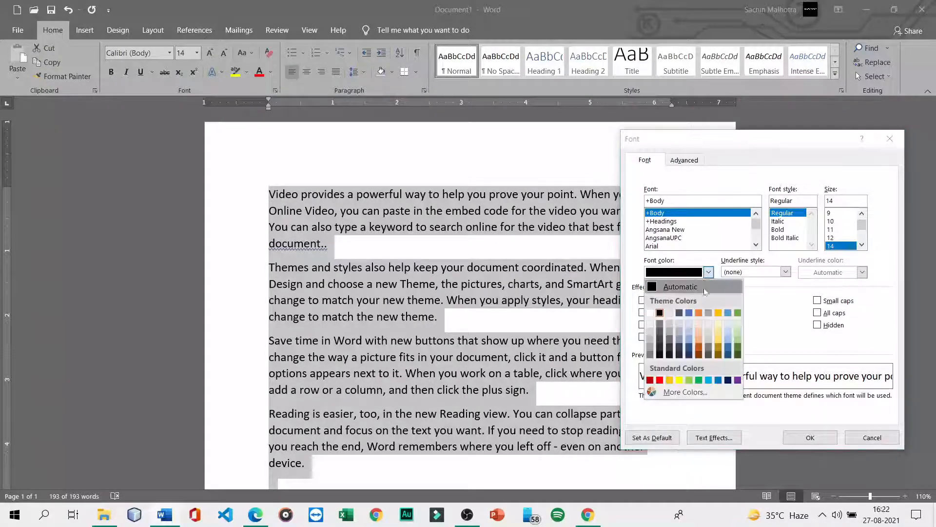
click(699, 350)
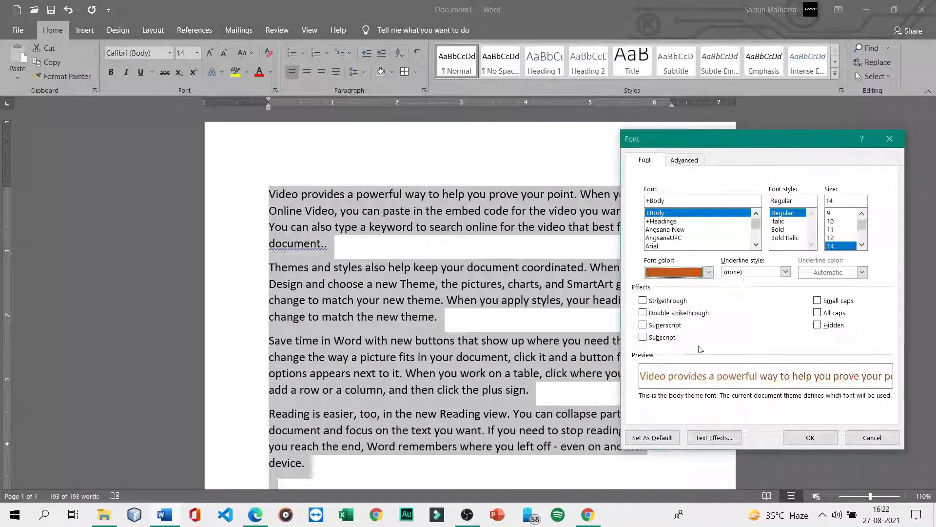
click(708, 272)
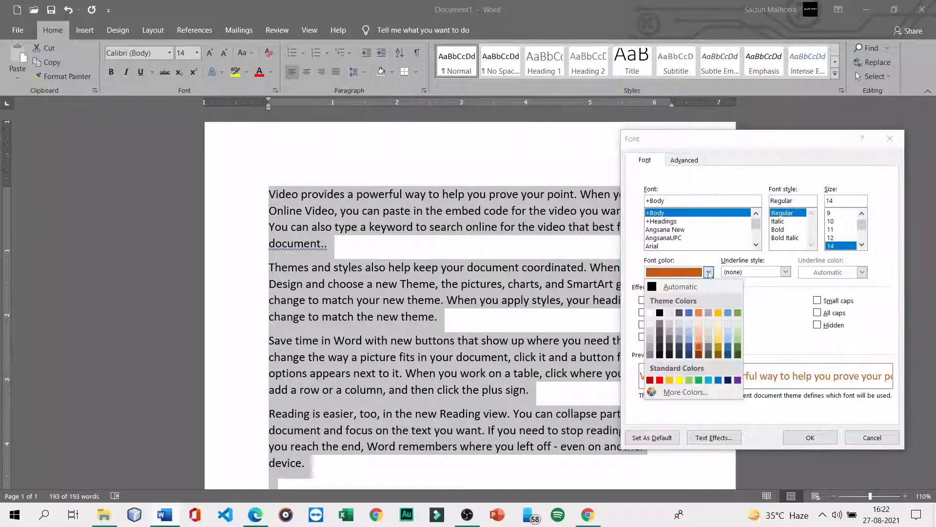
click(680, 347)
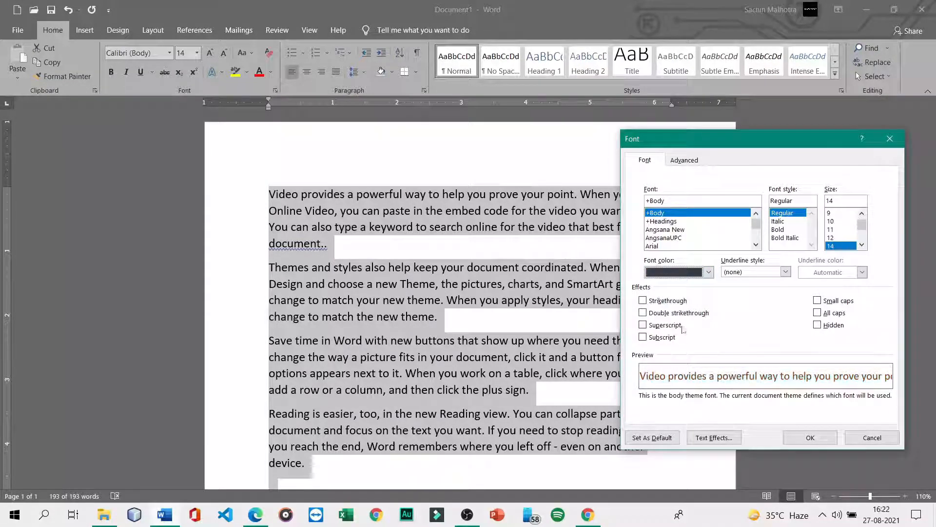
- Set the underline style back to (none) and apply Strikethrough to all four paragraphs
click(785, 272)
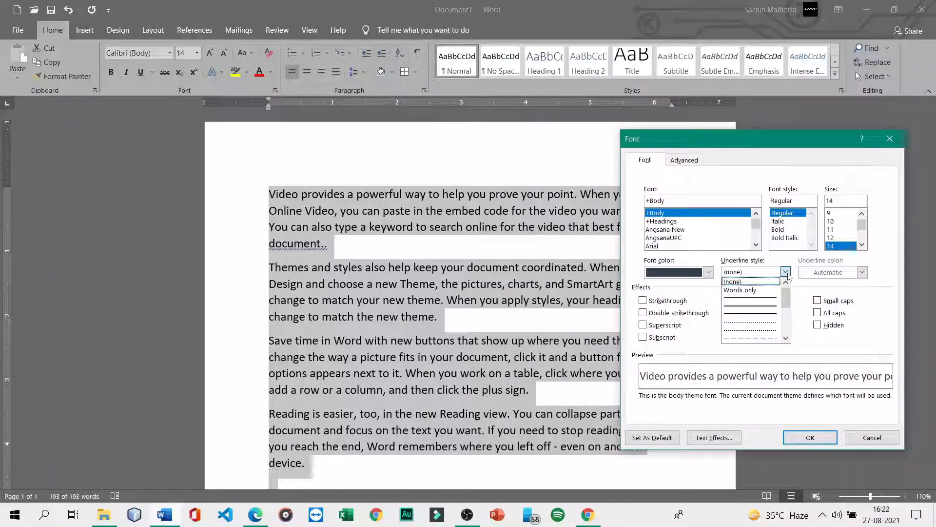
click(751, 308)
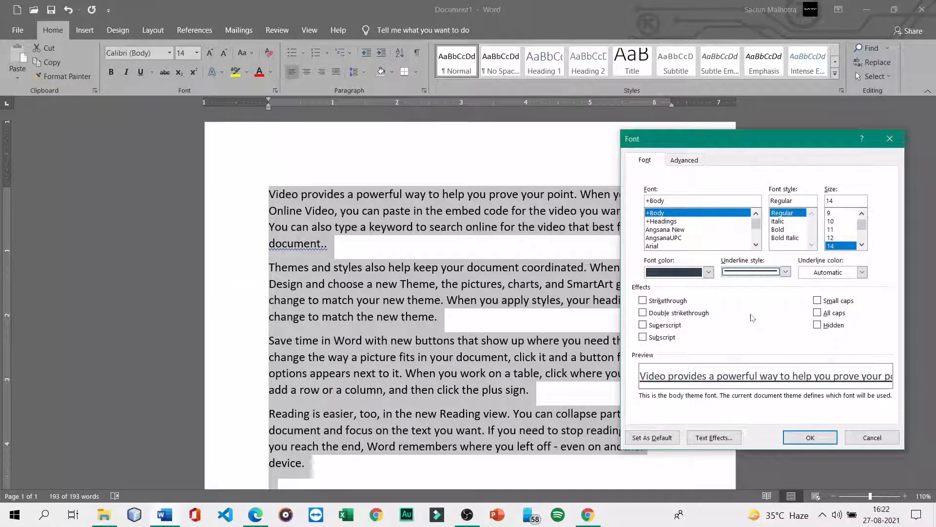
click(786, 272)
click(756, 283)
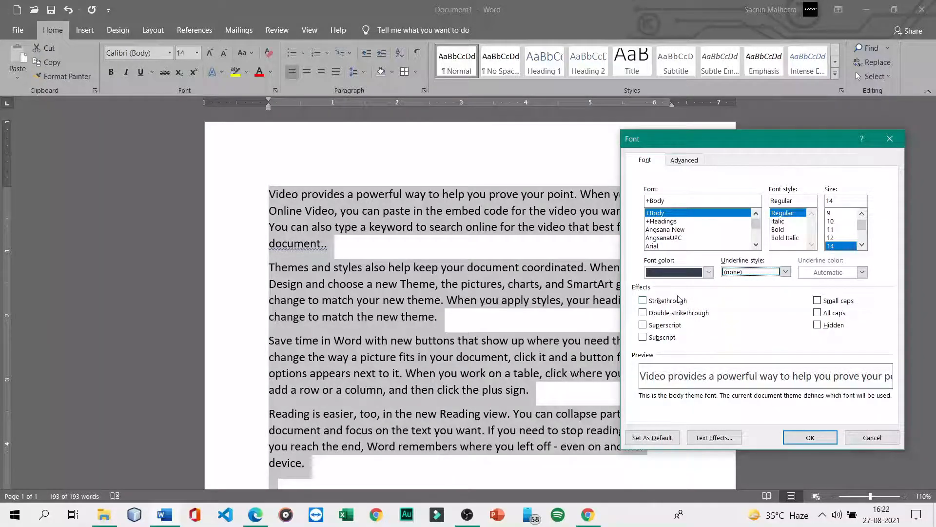
click(643, 301)
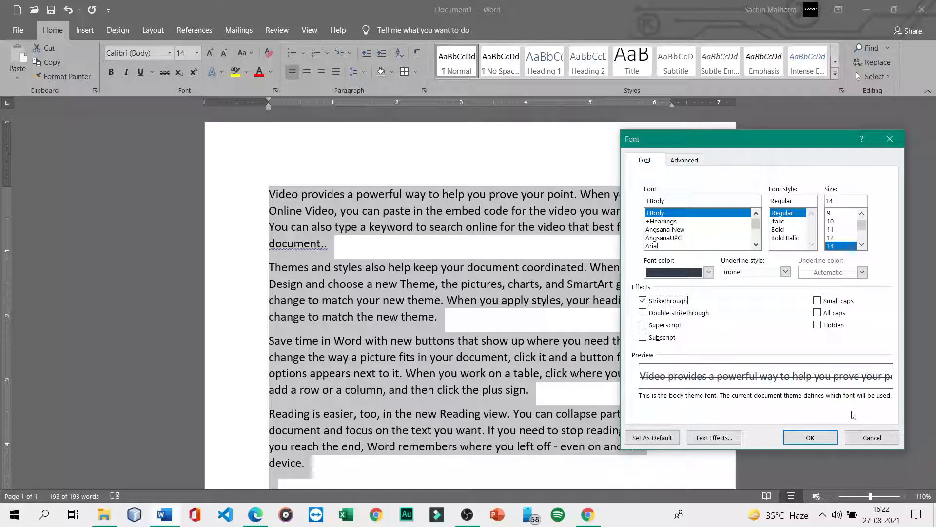
click(821, 435)
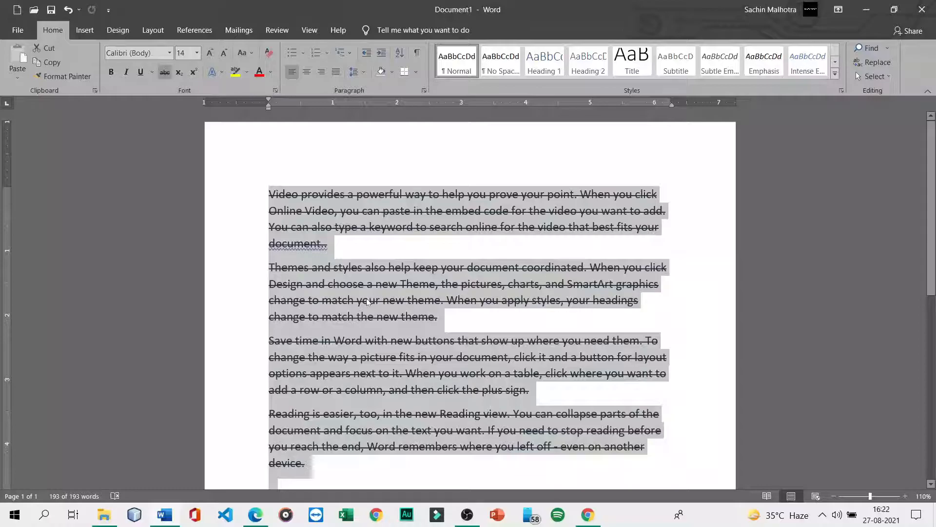
- Apply Double strikethrough to the paragraphs, then turn it off again so the text is plain
key(ctrl+d)
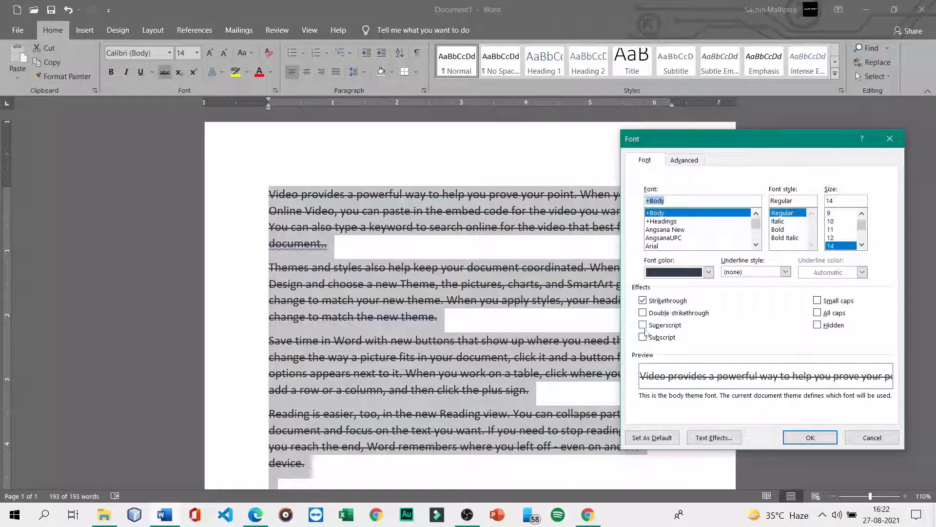
click(642, 312)
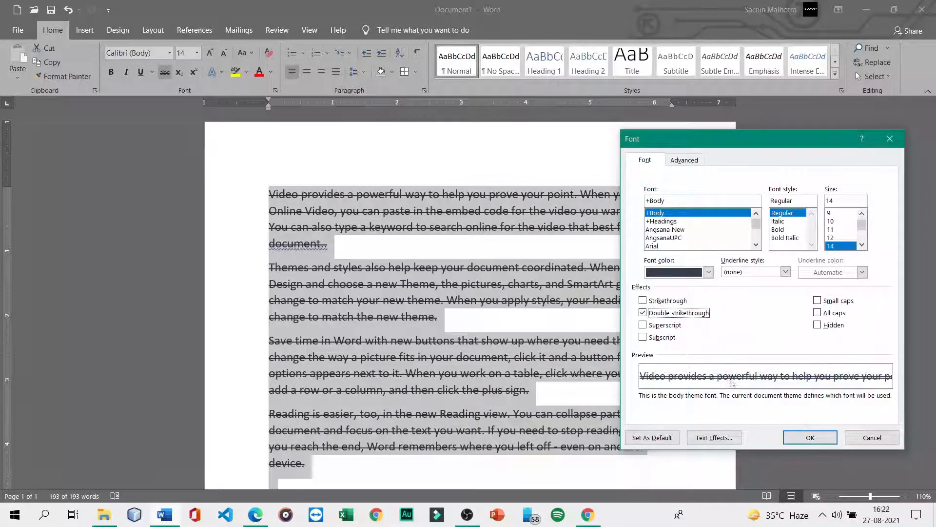
click(810, 438)
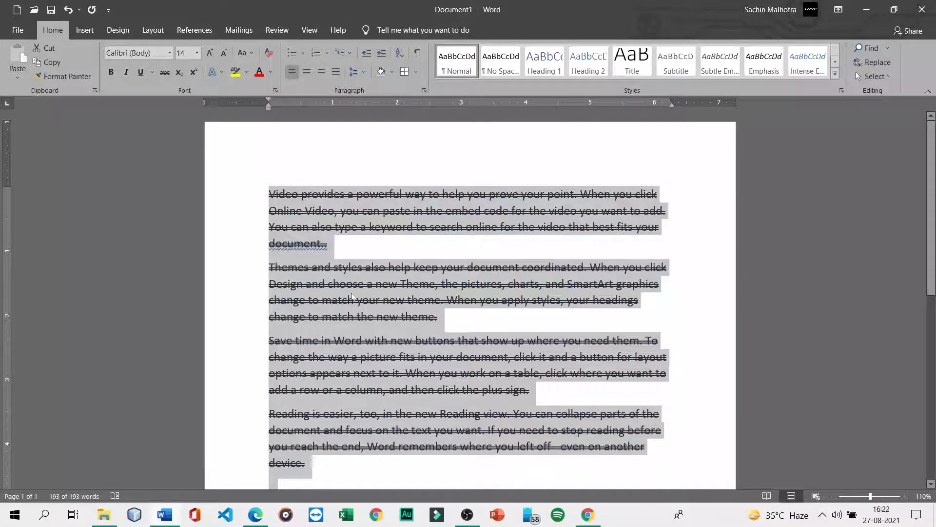
key(ctrl+d)
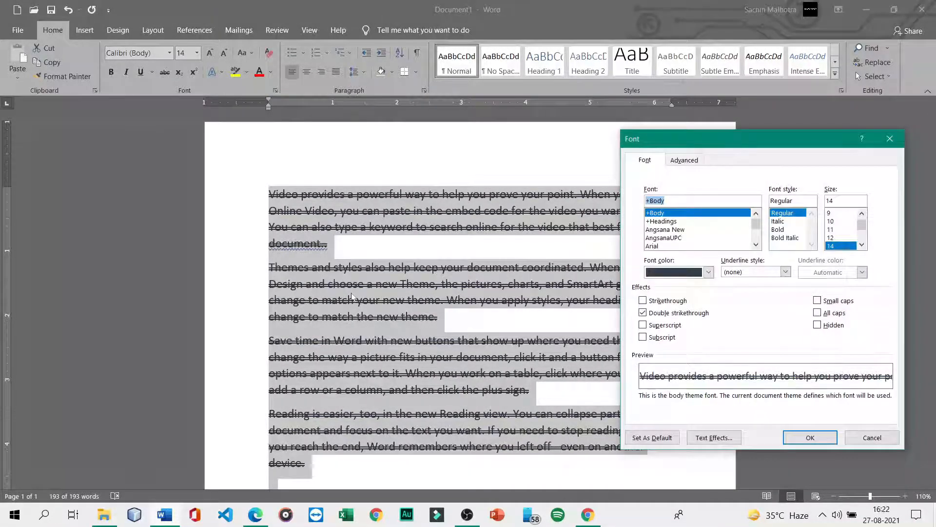
click(644, 313)
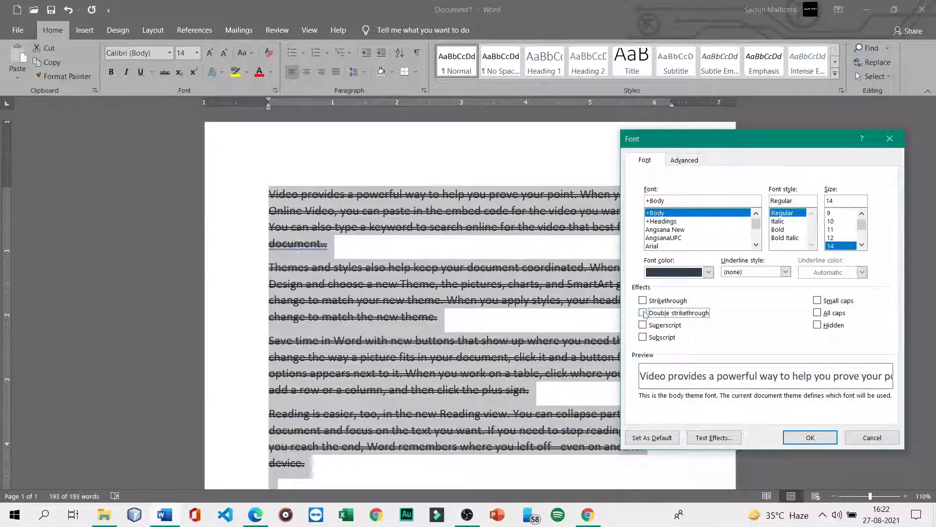
click(810, 436)
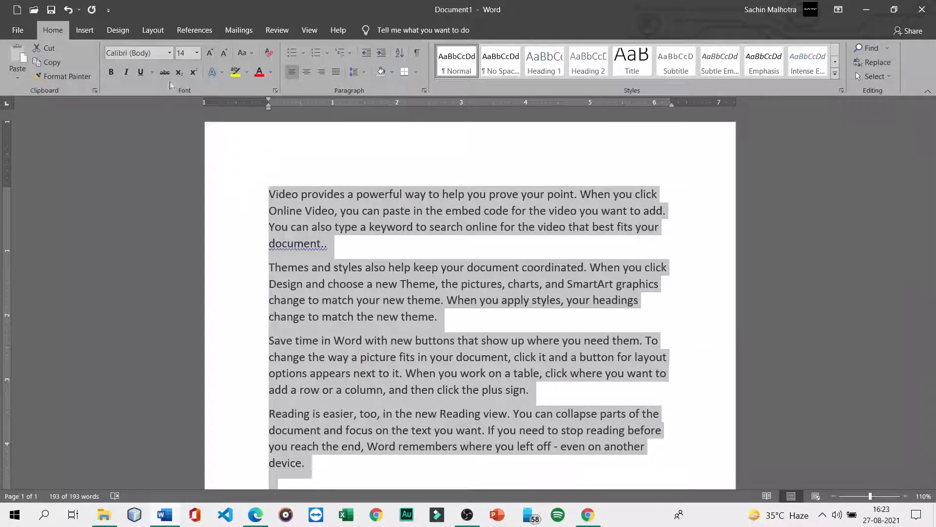
- Apply Superscript to the paragraphs through the Font dialog, then undo it
click(275, 91)
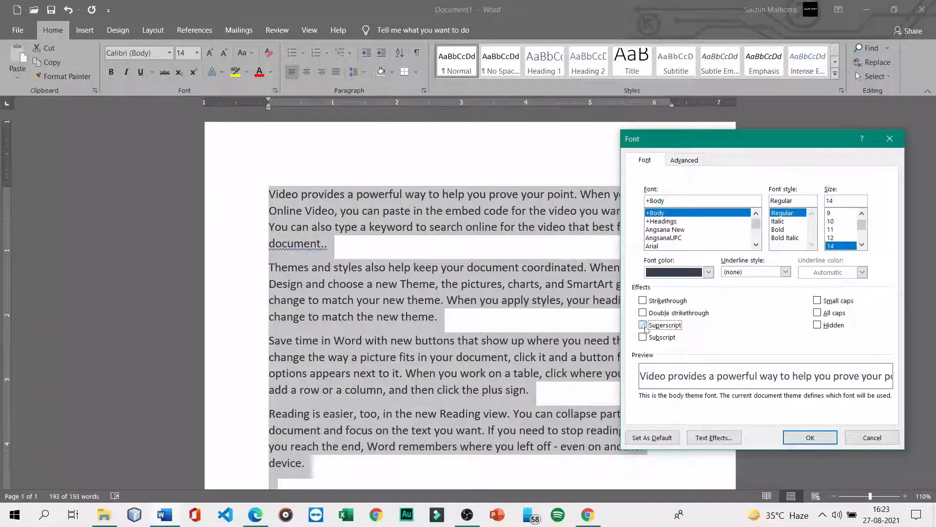
click(644, 328)
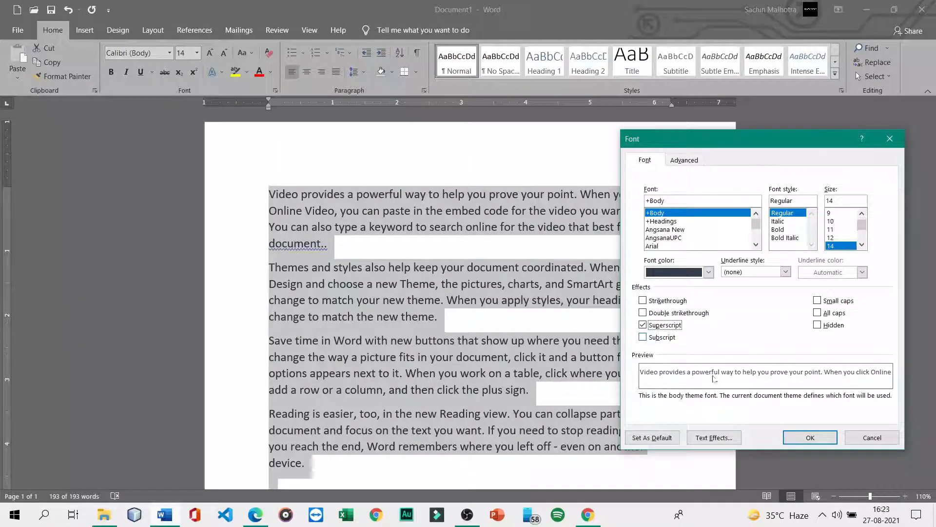
click(811, 439)
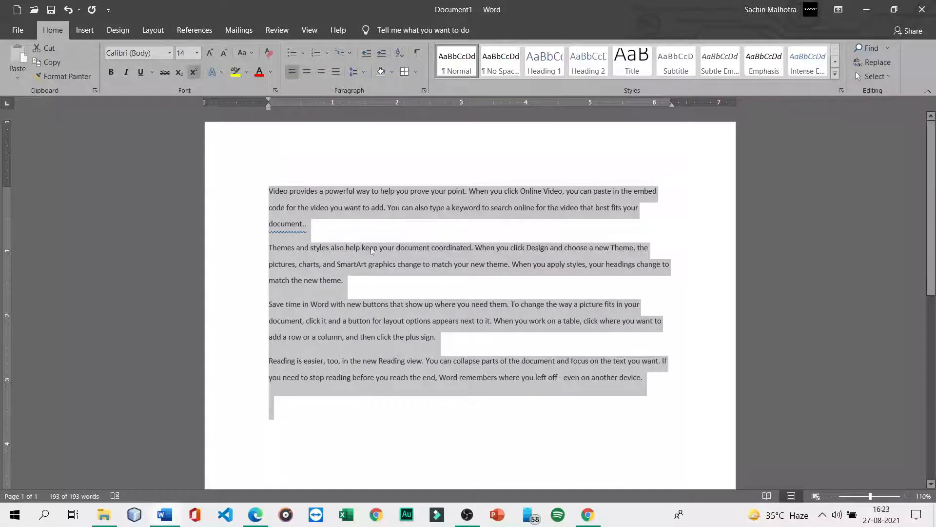
key(ctrl+z)
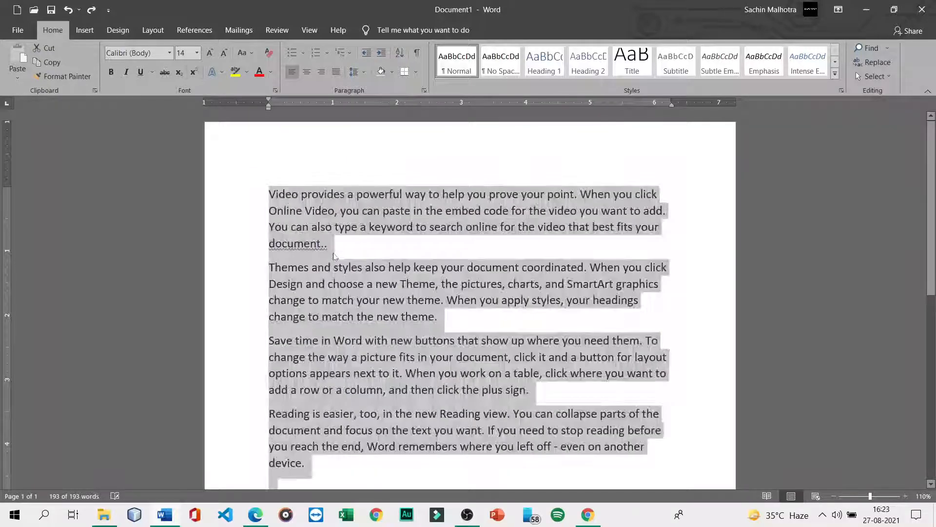
- Delete all the document text and start typing the first formula word on the empty page
click(344, 235)
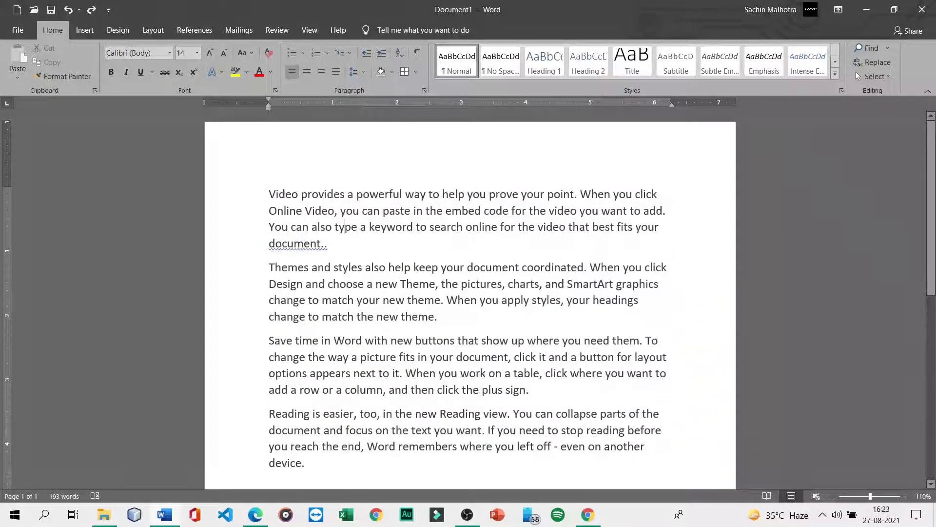
key(ctrl+a)
key(Delete)
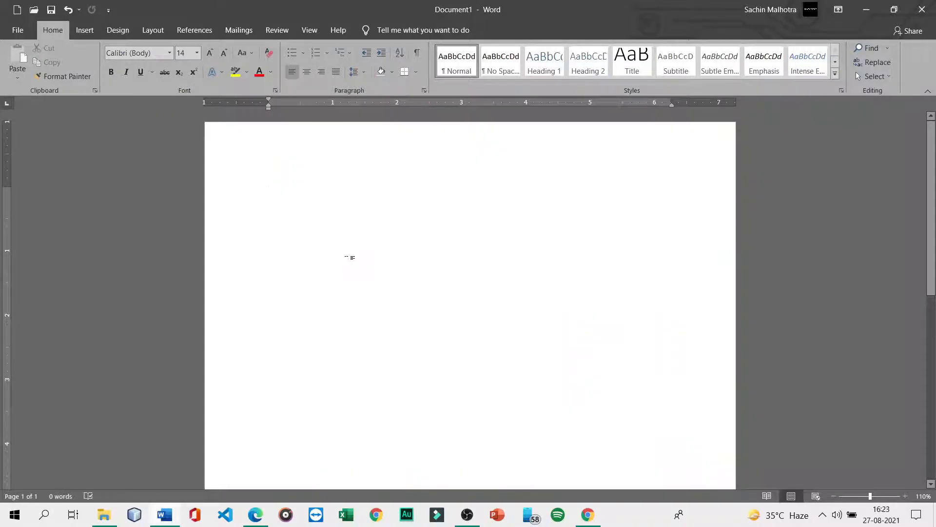
text(sulphu)
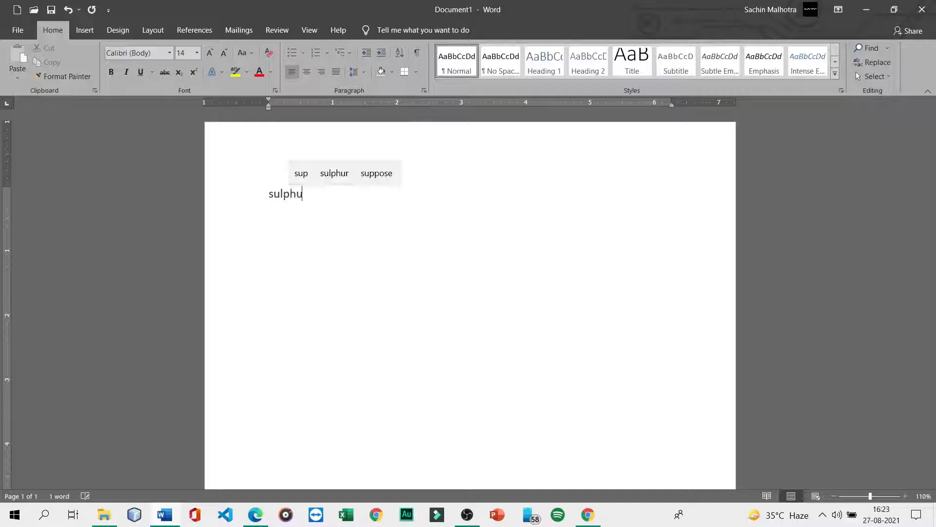
- Type 'Sulphuric acid = H2SO4', 'Water= H20', 'Oxygen = O2' and 'Carbon dioxide = CO2' on separate lines
text(ric acid)
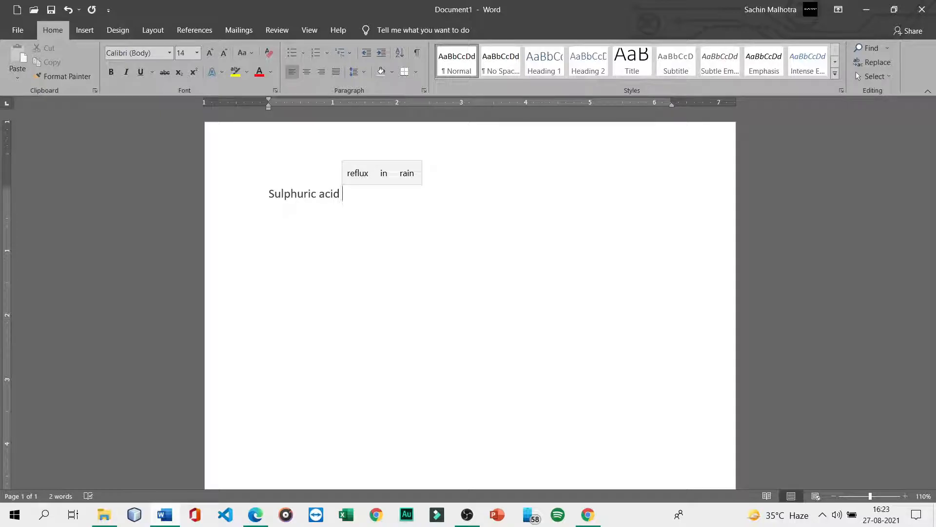
text(= )
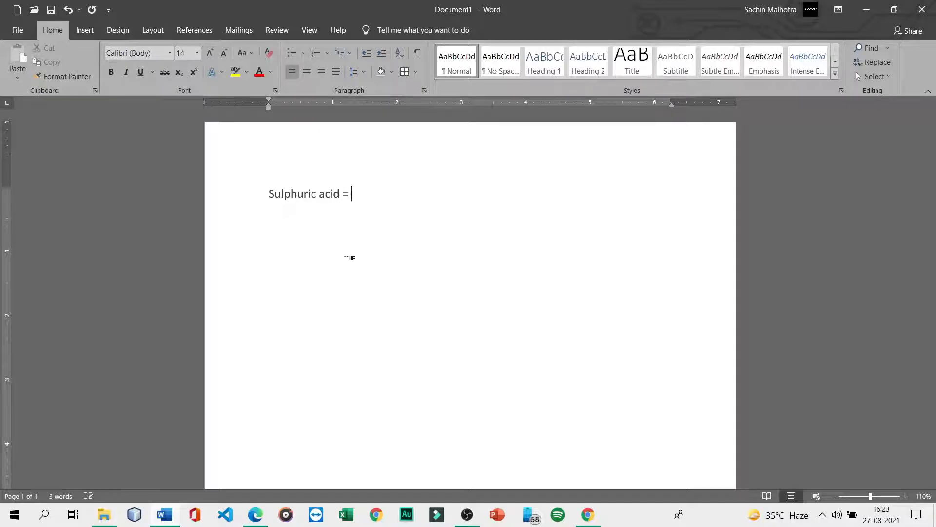
text(H2)
text(SO4H)
key(BackSpace)
text(water)
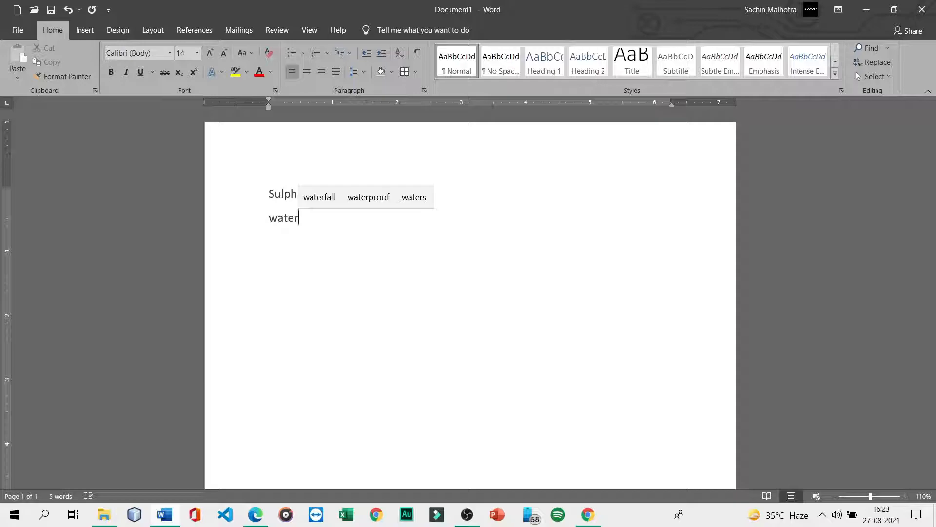
text(= )
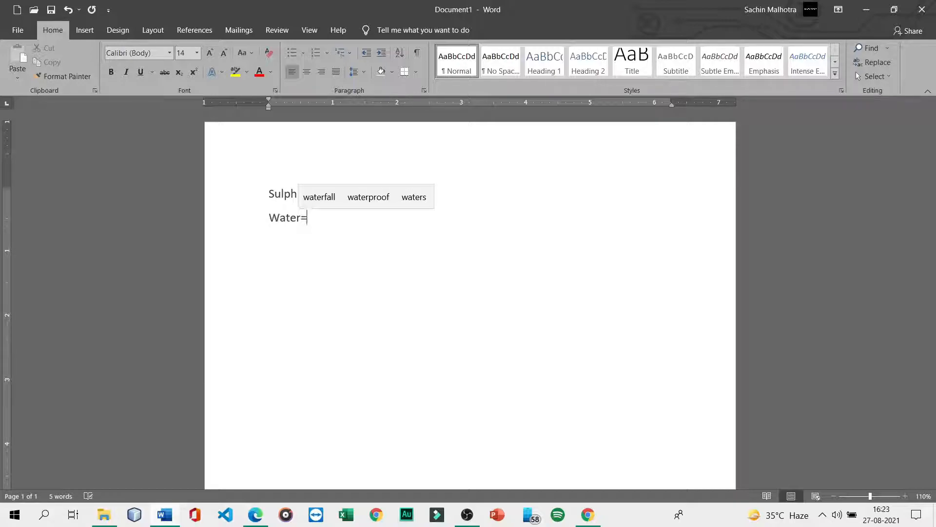
text(H2)
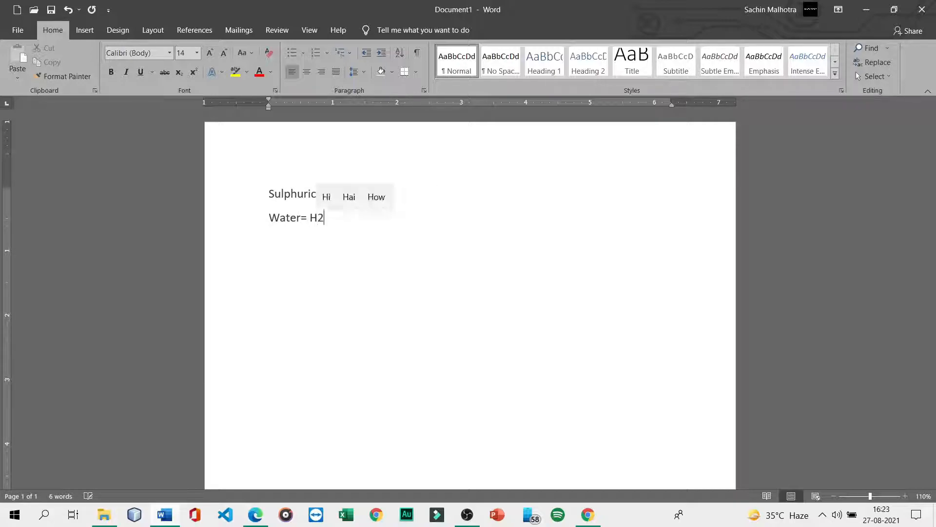
text(0Oxygen)
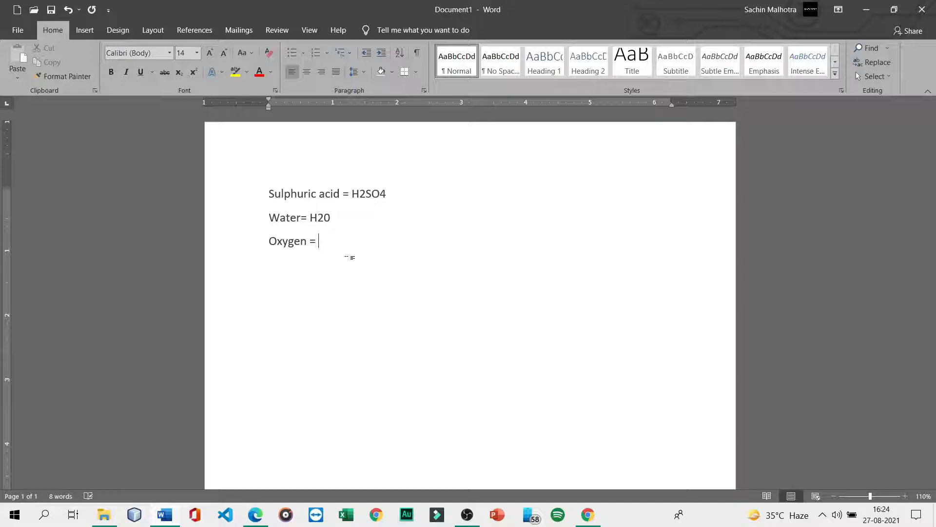
text( = O2)
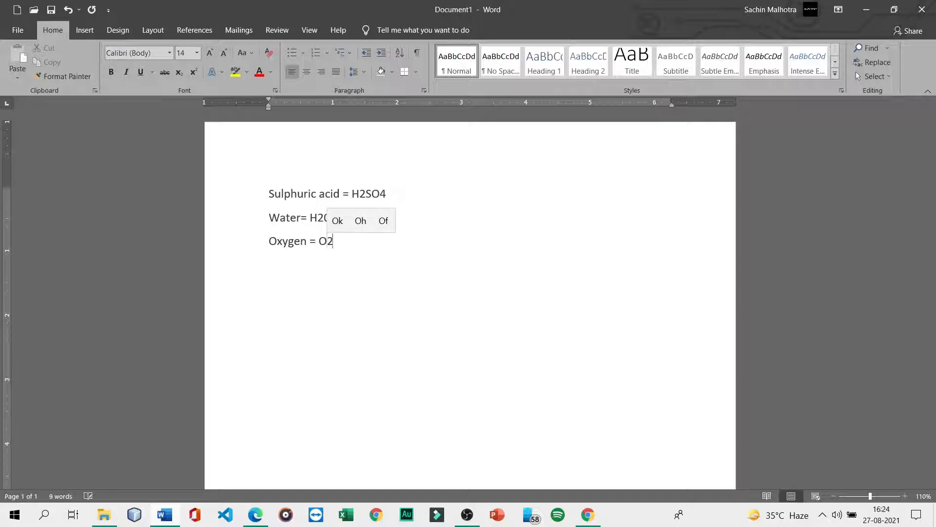
text(Ca)
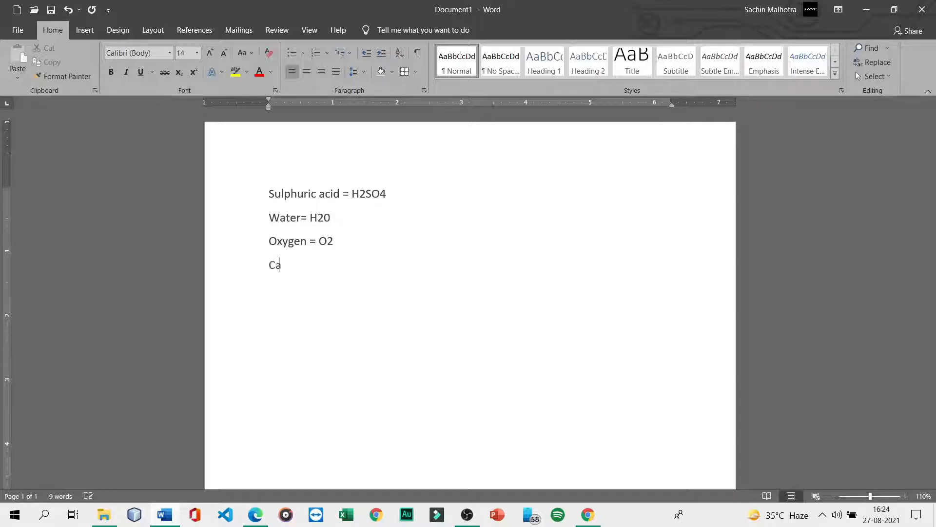
text(rbonDioxode)
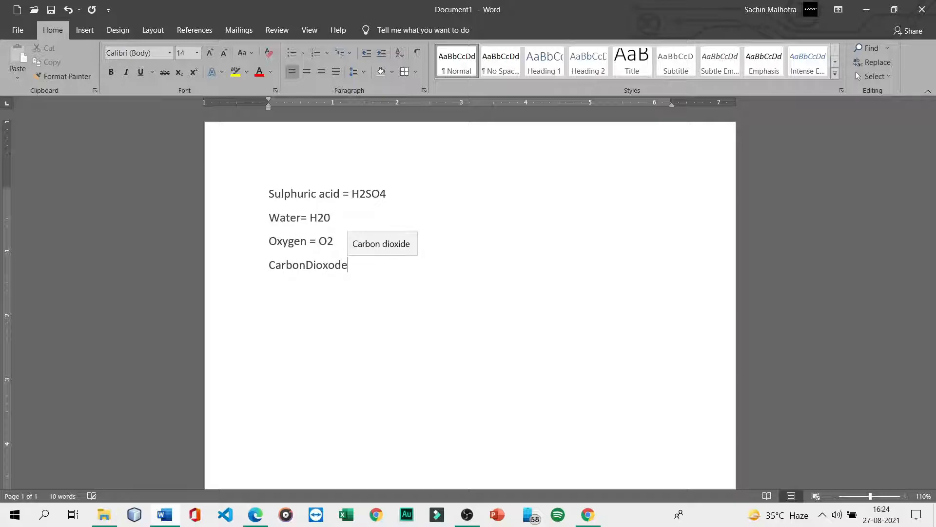
key(Up)
key(Return)
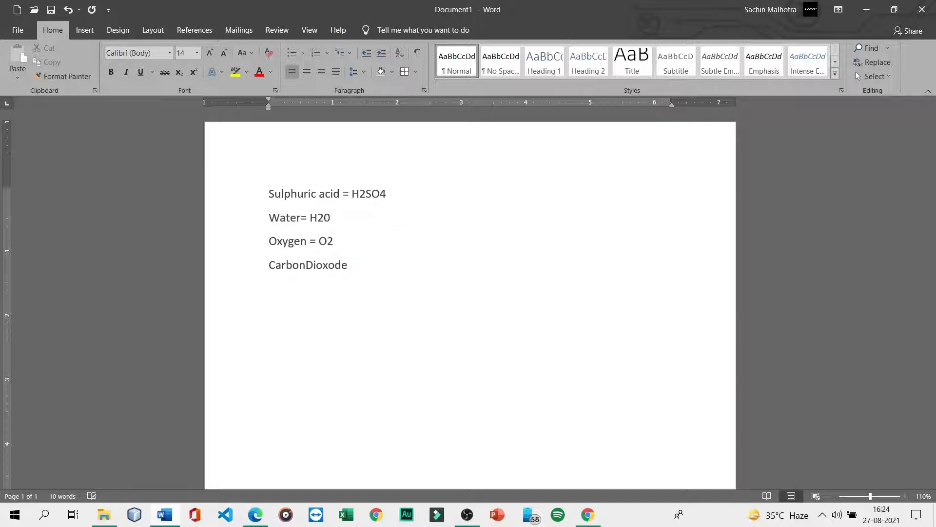
text(= CO2)
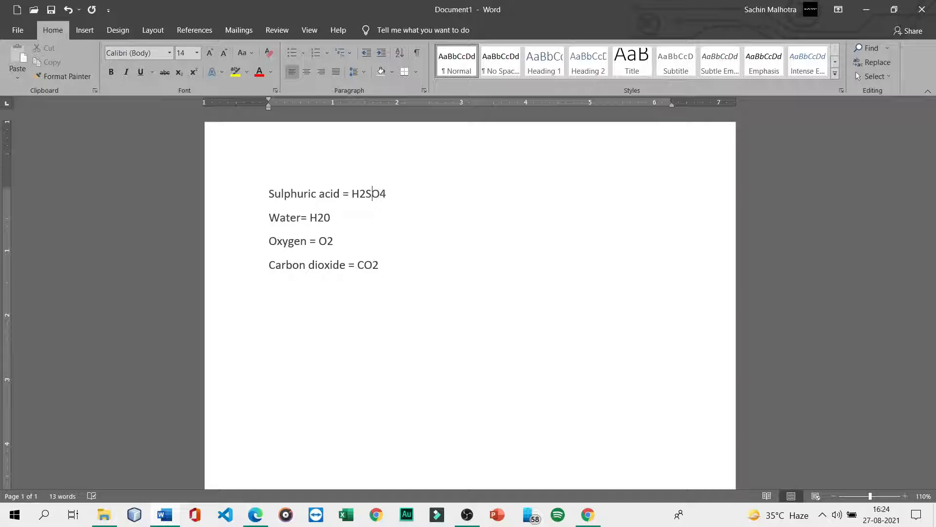
- Make the 2 in H2SO4 a subscript
drag(366, 194, 360, 193)
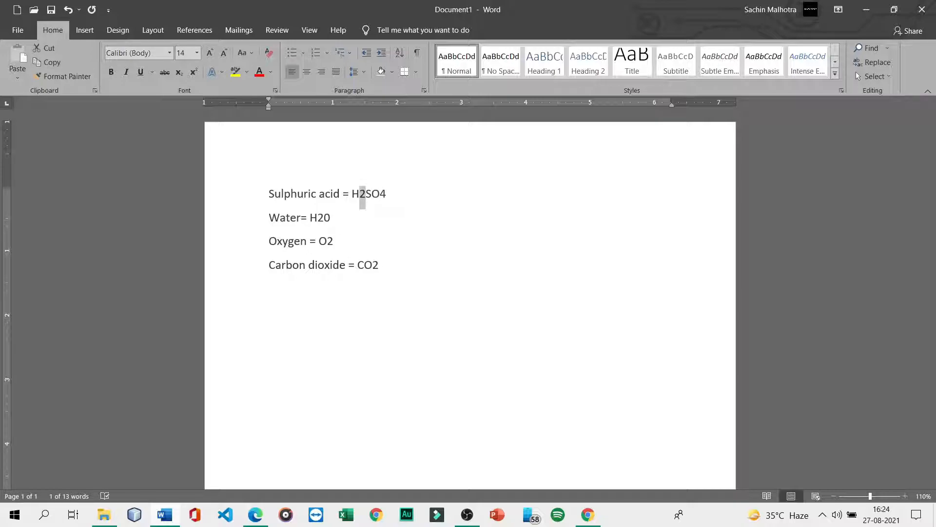
key(ctrl+d)
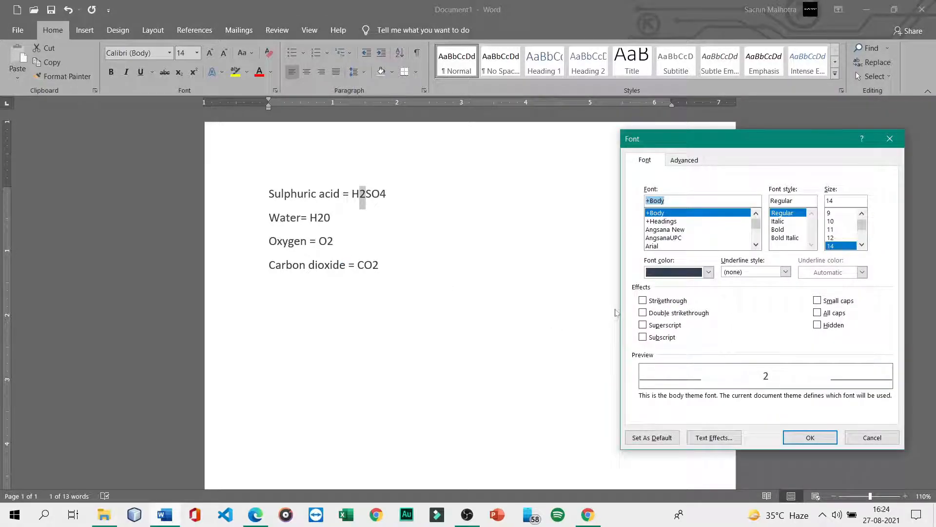
click(890, 139)
click(364, 193)
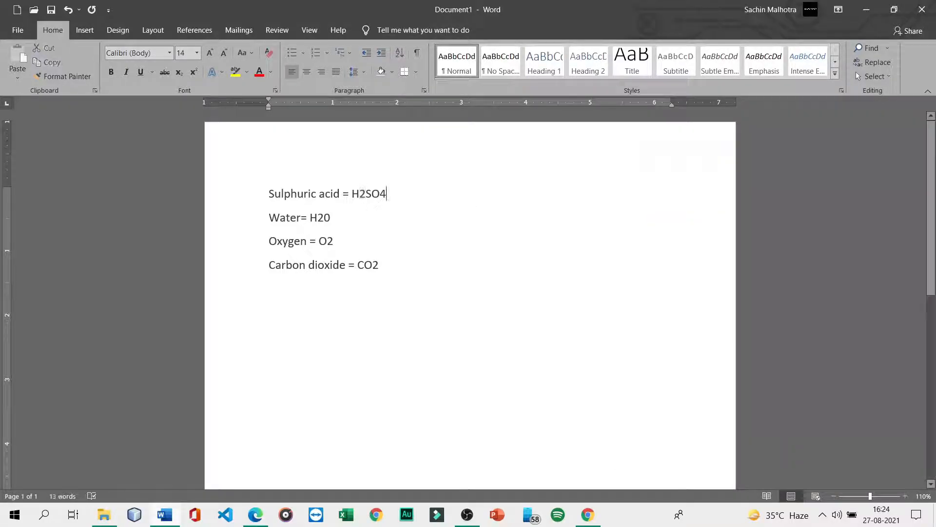
drag(365, 193, 360, 194)
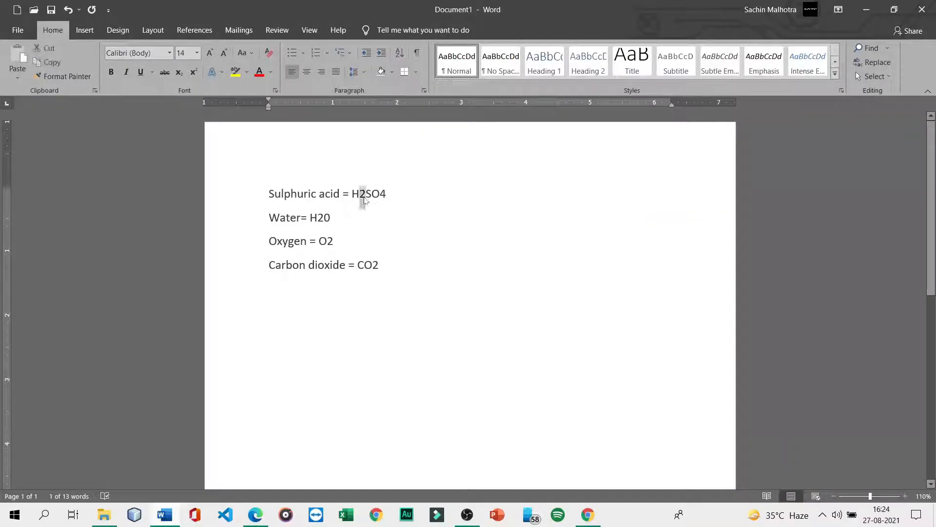
key(ctrl+d)
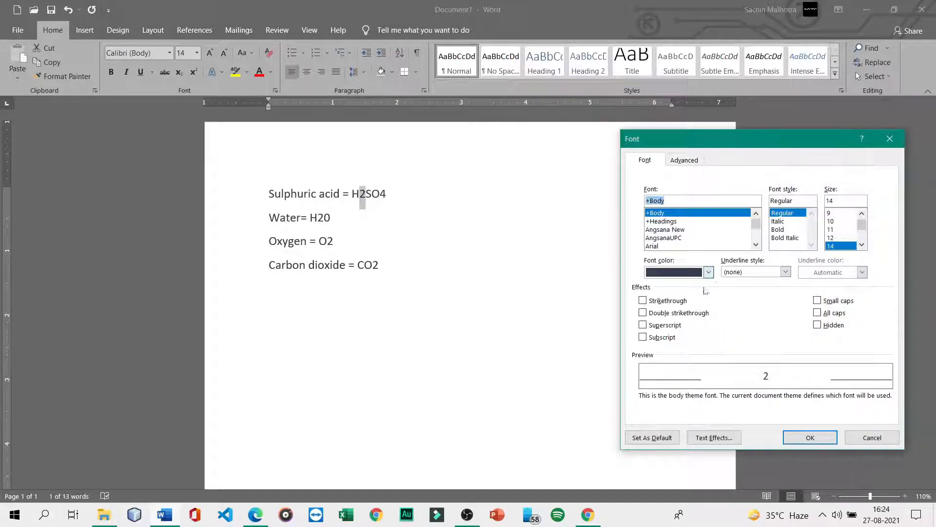
click(642, 338)
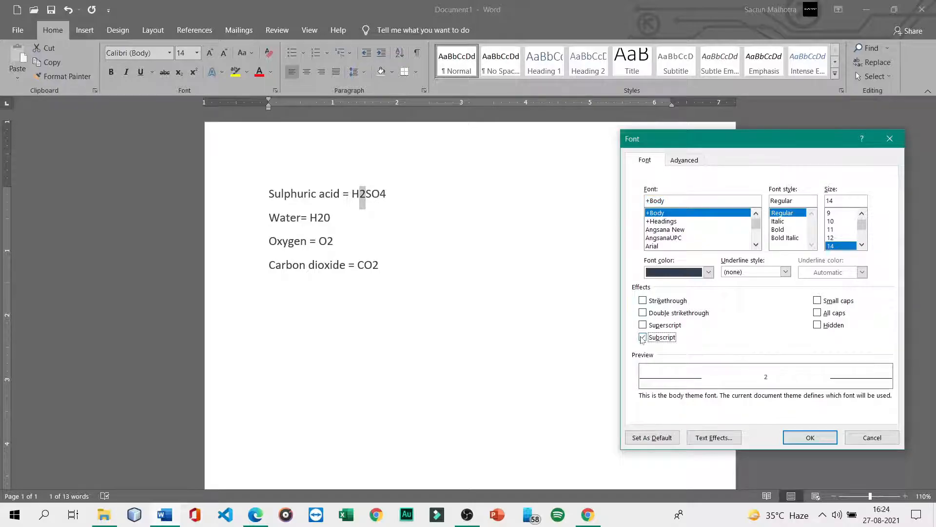
click(805, 438)
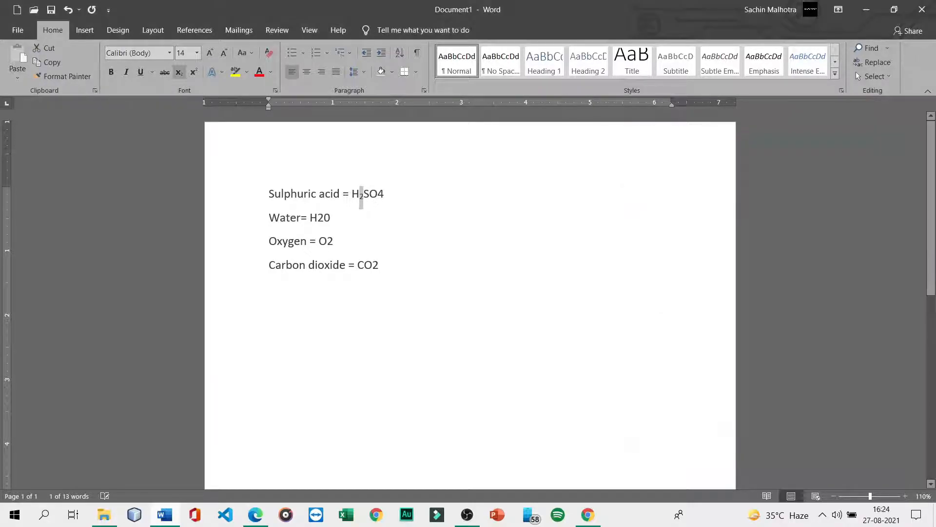
click(369, 193)
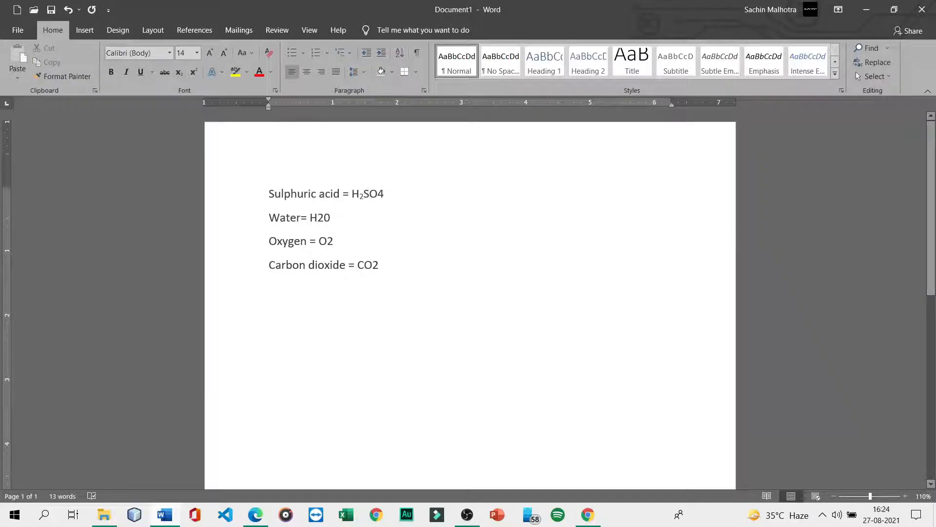
- Make the 4 in H2SO4 a superscript
click(384, 194)
drag(378, 194, 384, 194)
key(ctrl+d)
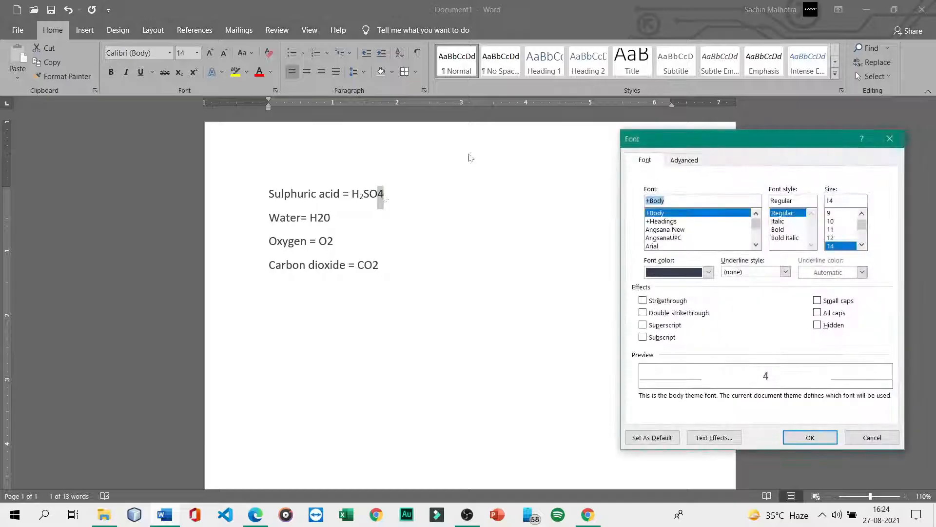
click(643, 325)
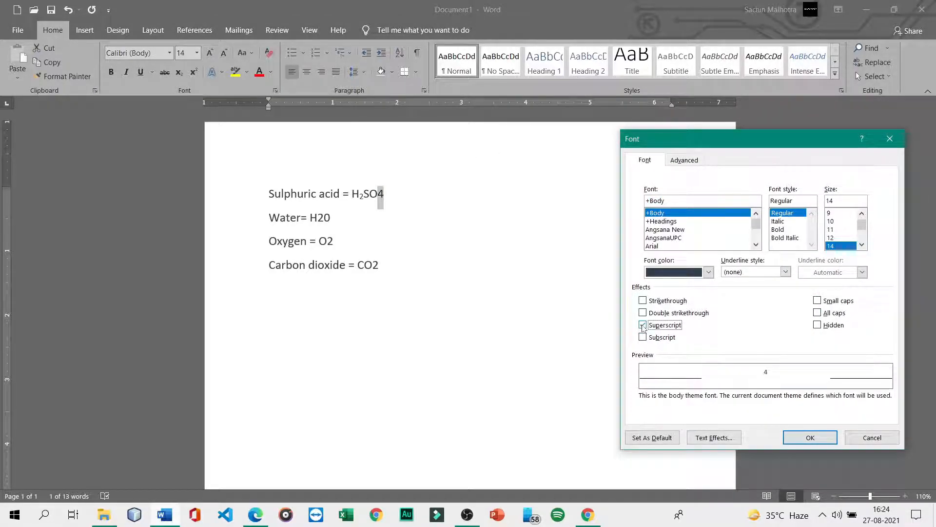
click(807, 435)
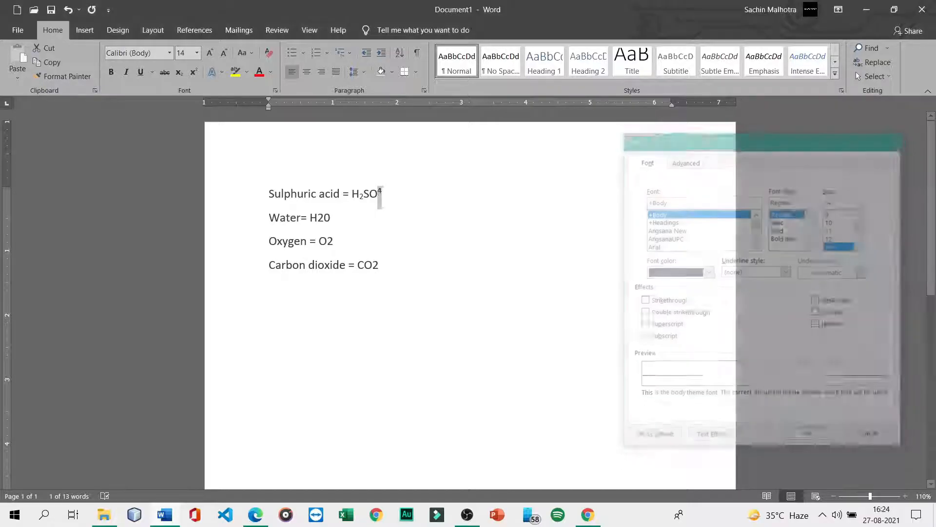
click(332, 217)
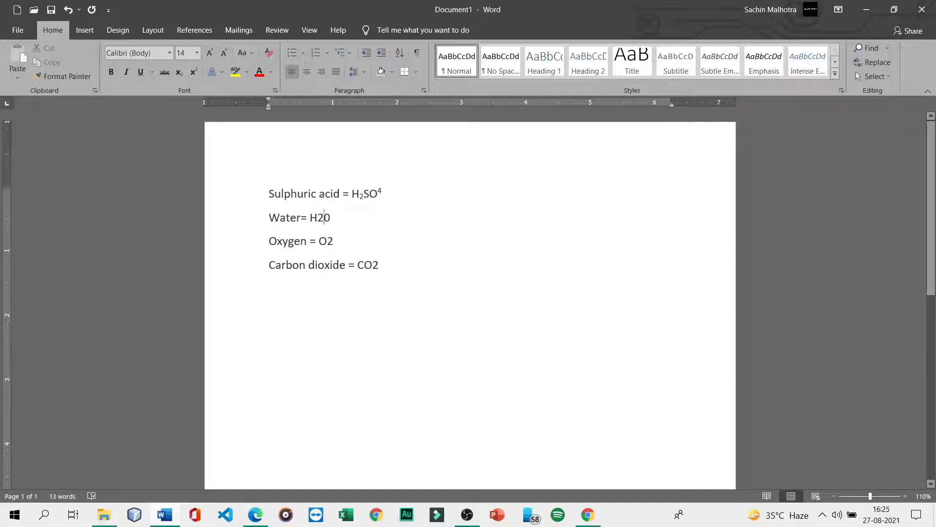
- Make the 2 in H20 and the 2 in O2 subscripts
drag(324, 217, 318, 218)
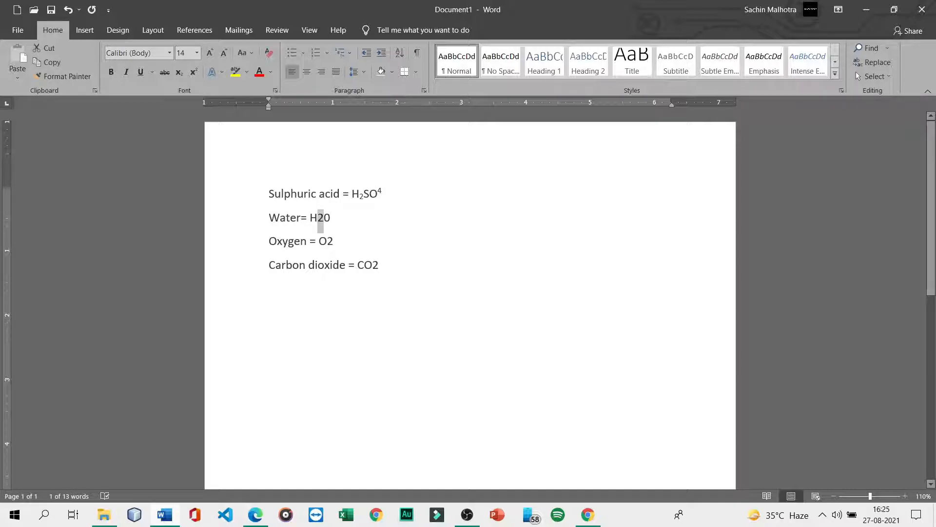
key(ctrl+d)
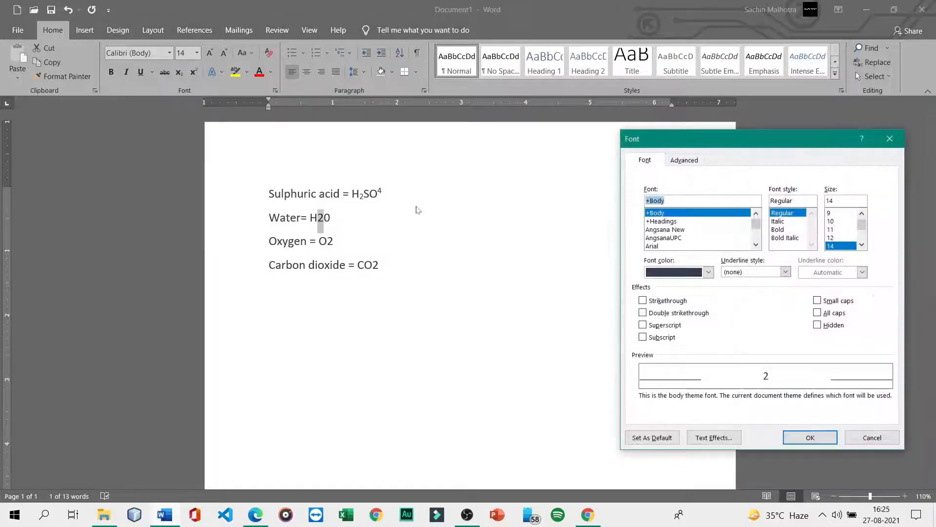
click(643, 337)
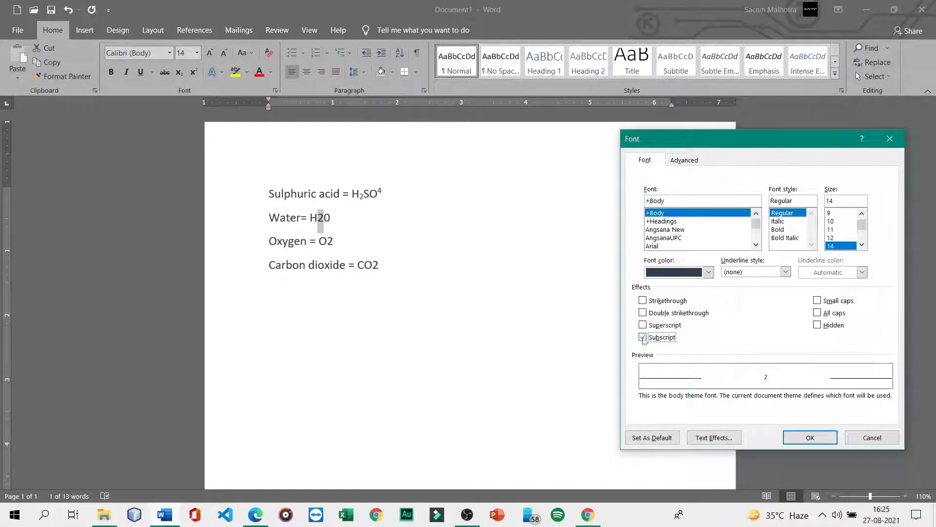
click(810, 438)
click(329, 218)
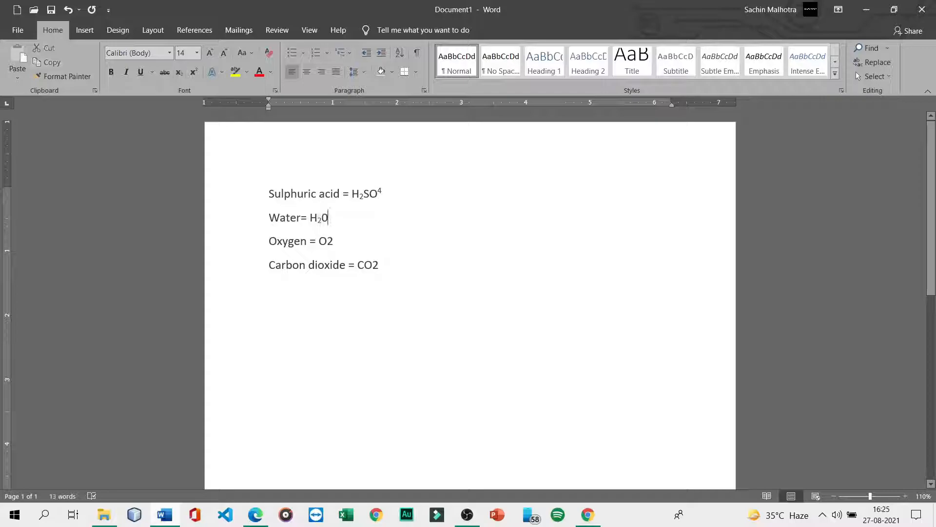
drag(326, 242, 333, 244)
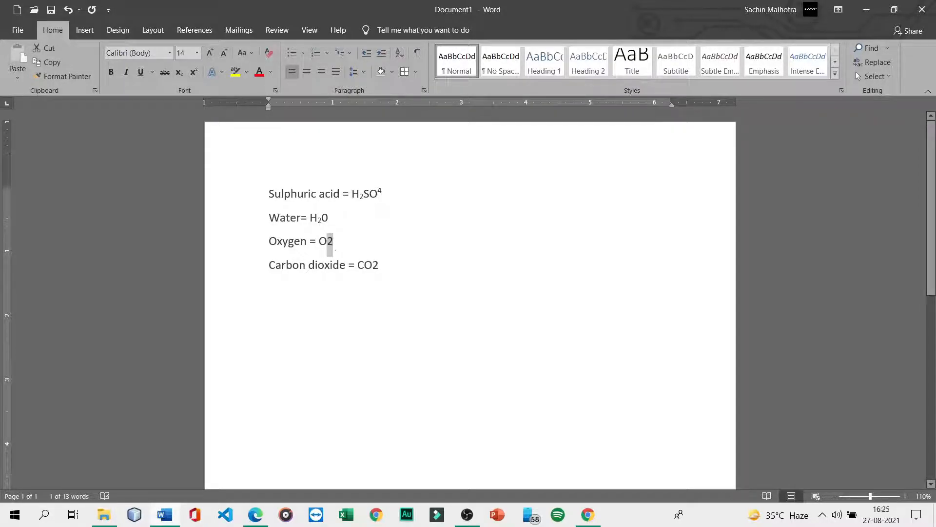
key(ctrl+d)
click(643, 337)
click(810, 437)
- Make the 2 in CO2 a subscript, then check the Font dialog and close it unchanged
drag(372, 266, 380, 265)
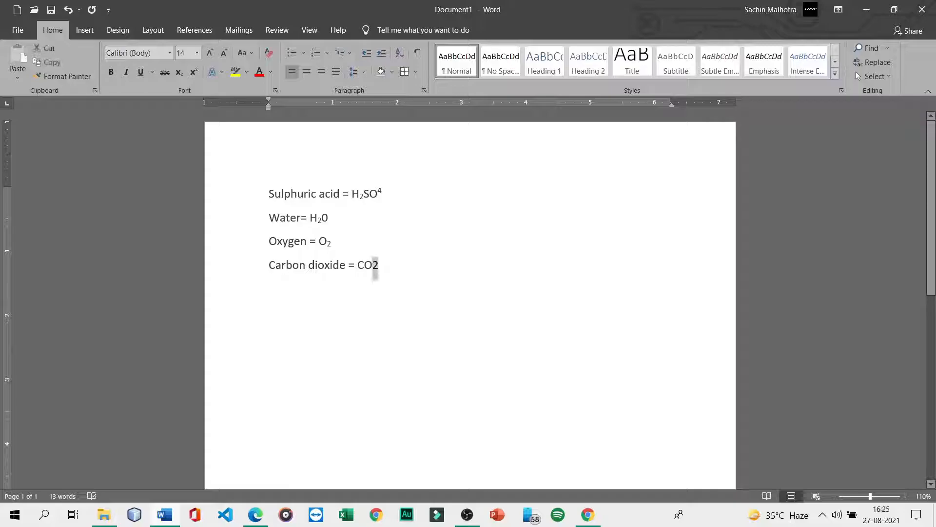
key(ctrl+d)
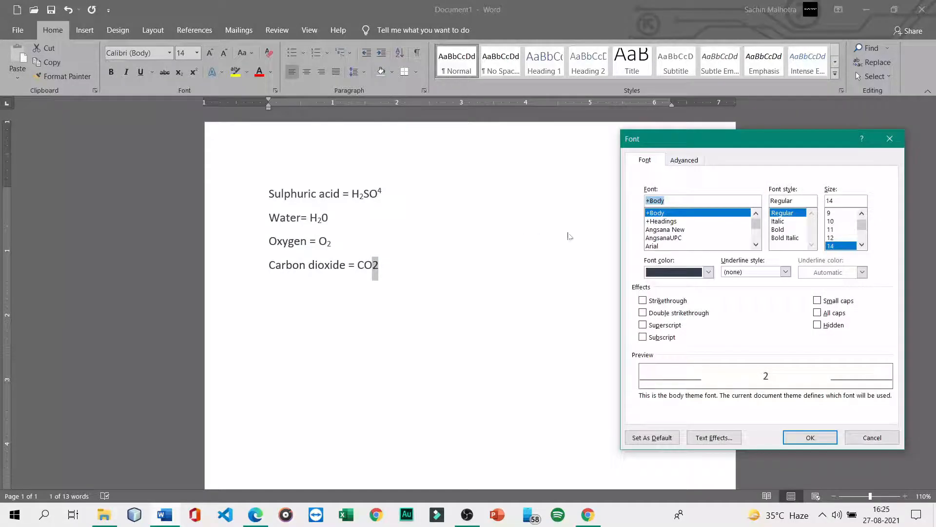
click(644, 337)
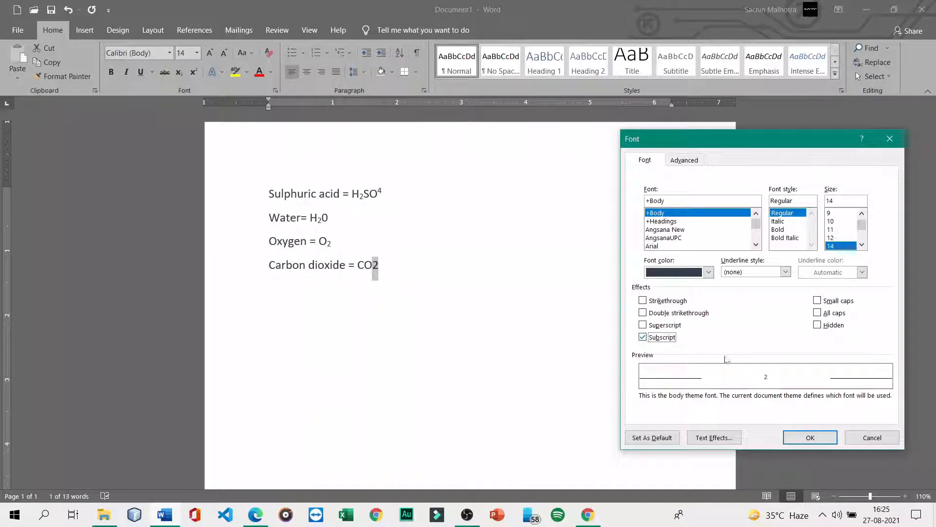
click(810, 437)
click(538, 265)
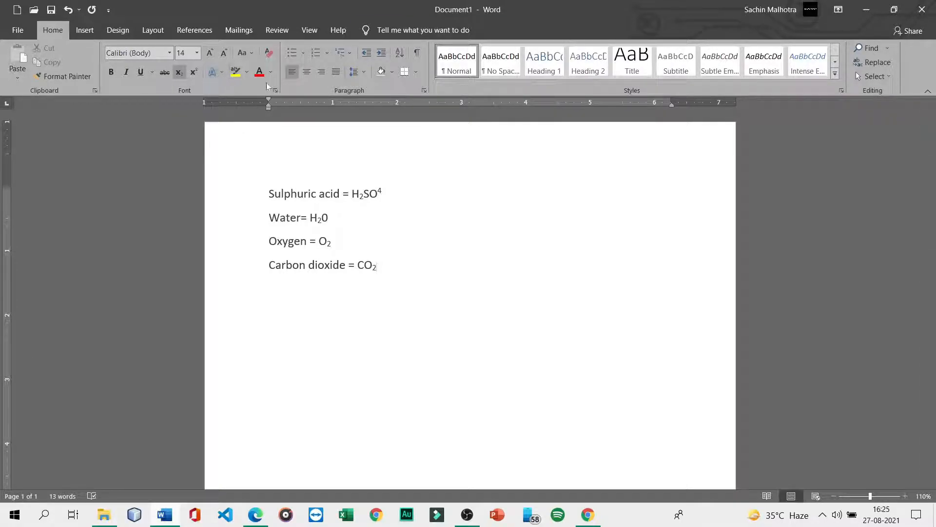
click(276, 91)
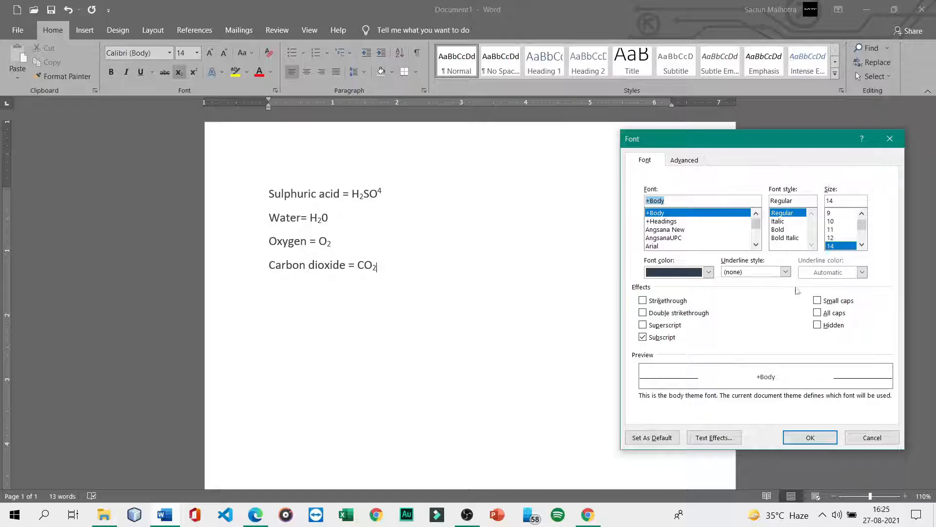
click(890, 138)
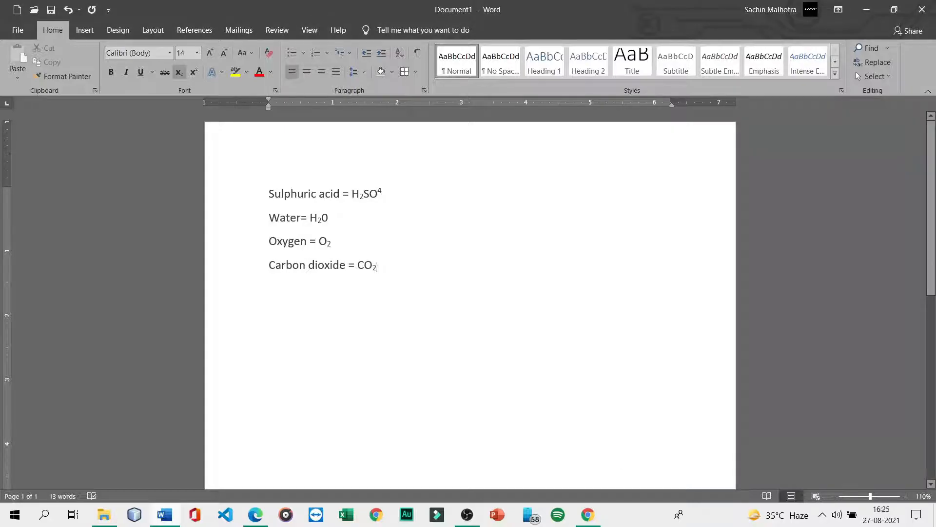
key(ctrl+a)
- Delete the formula lines and type =rand() to generate five paragraphs of sample text
key(Delete)
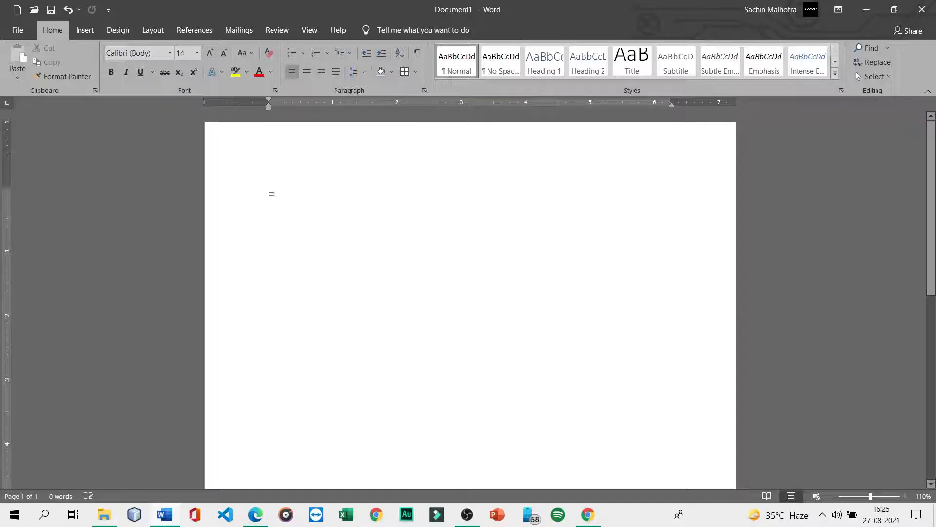
text(==rand())
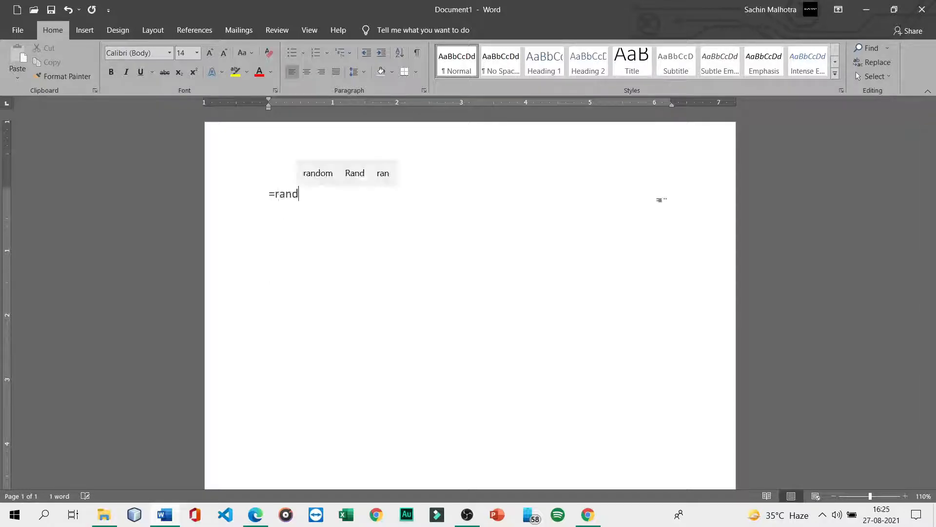
key(Return)
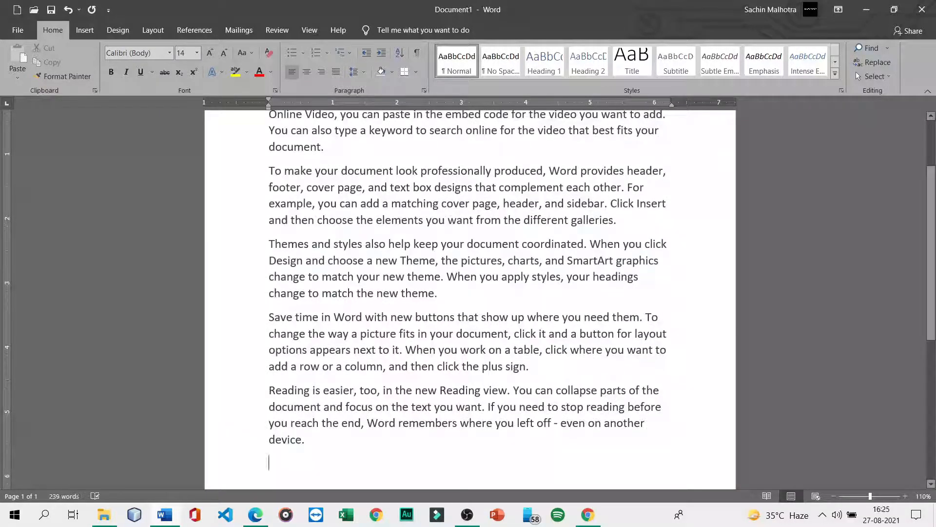
scroll(470, 300, up, 3)
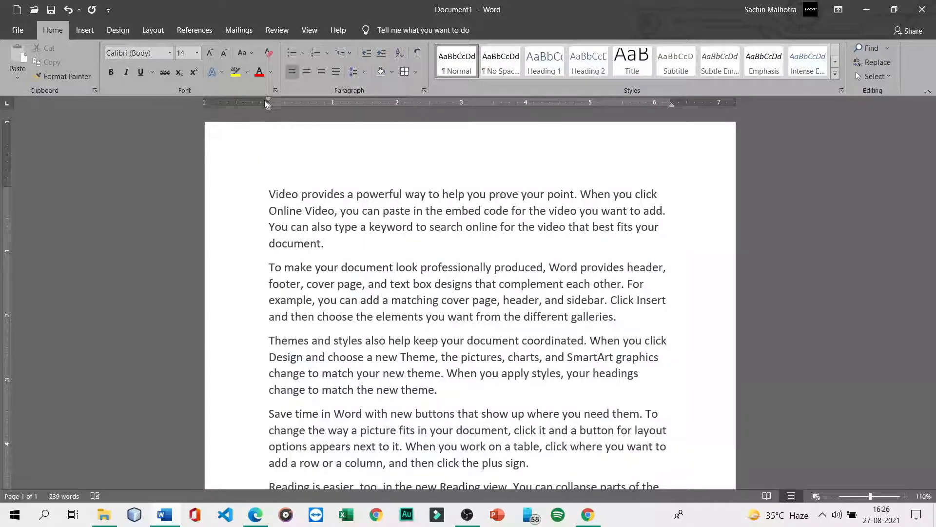
key(ctrl+d)
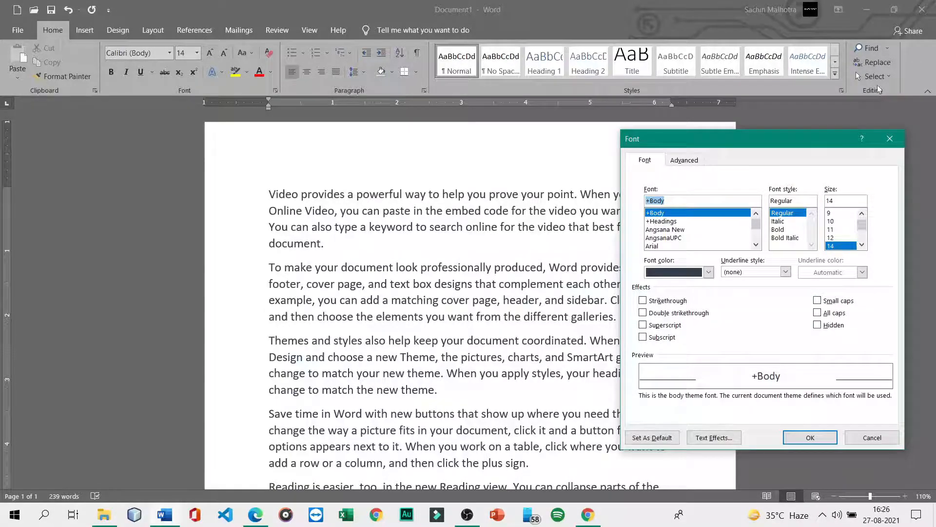
- Select the first paragraph and apply Small caps to it through the Font dialog
click(890, 139)
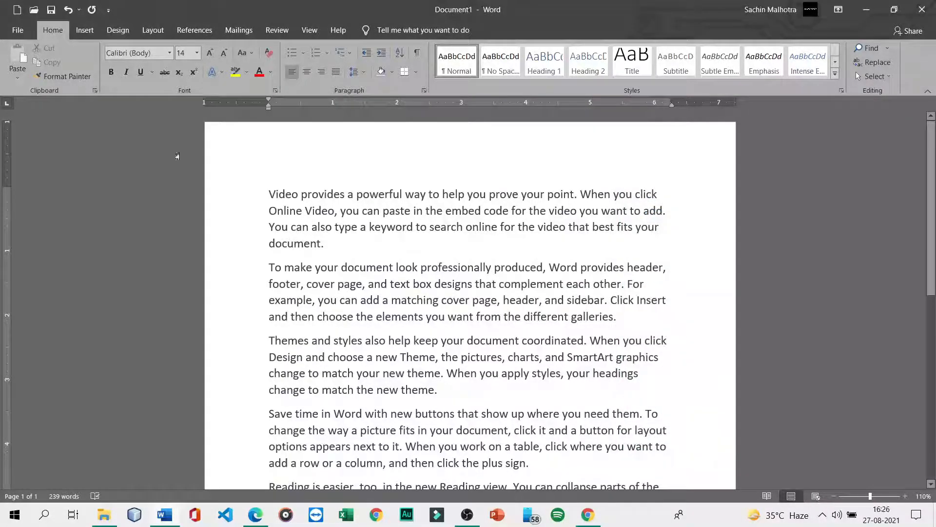
drag(269, 194, 328, 243)
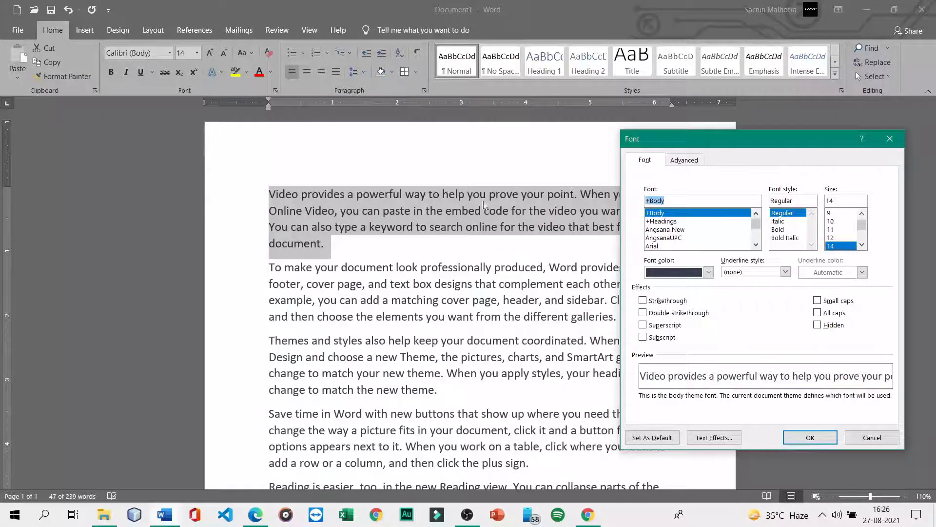
click(818, 301)
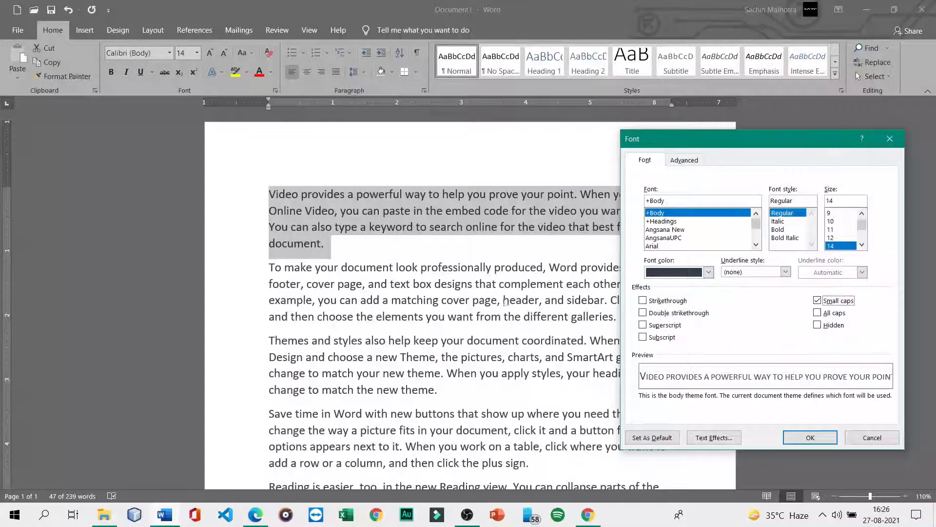
click(810, 438)
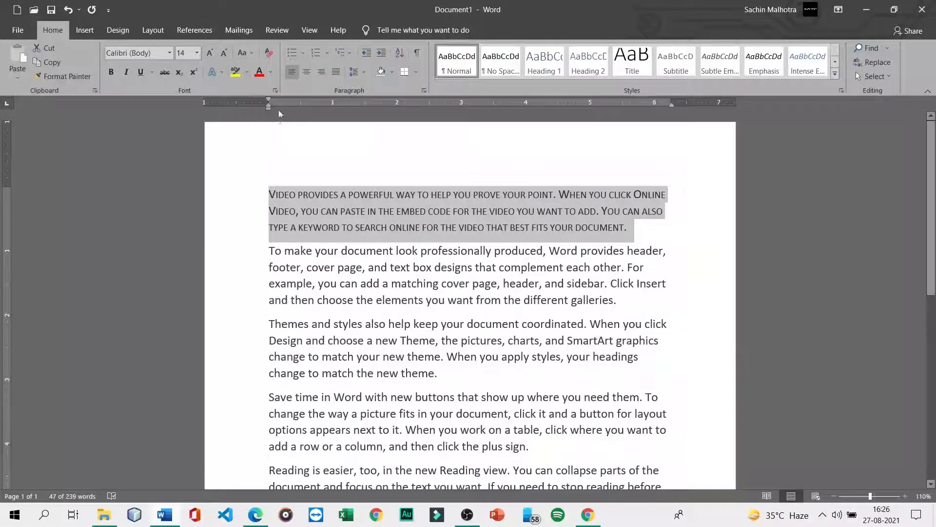
- Switch the first paragraph from Small caps to All caps in the Font dialog
click(275, 91)
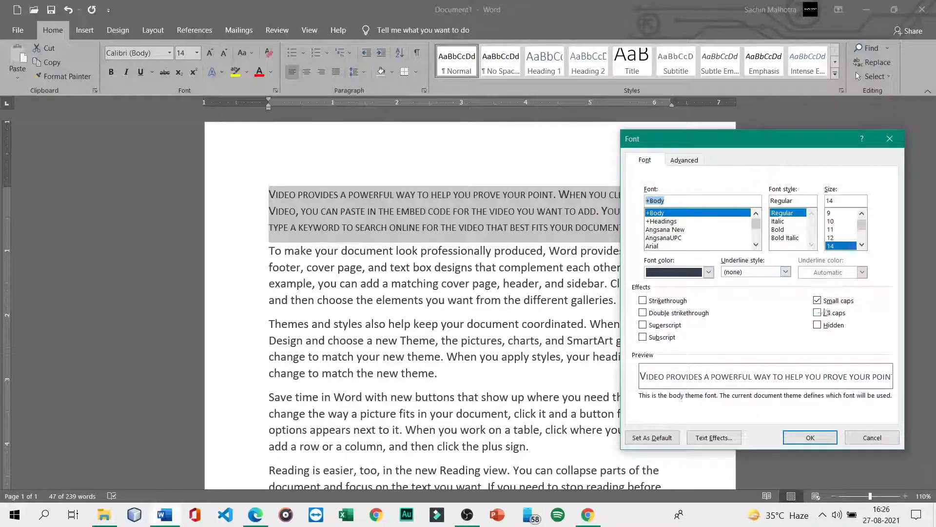
click(818, 300)
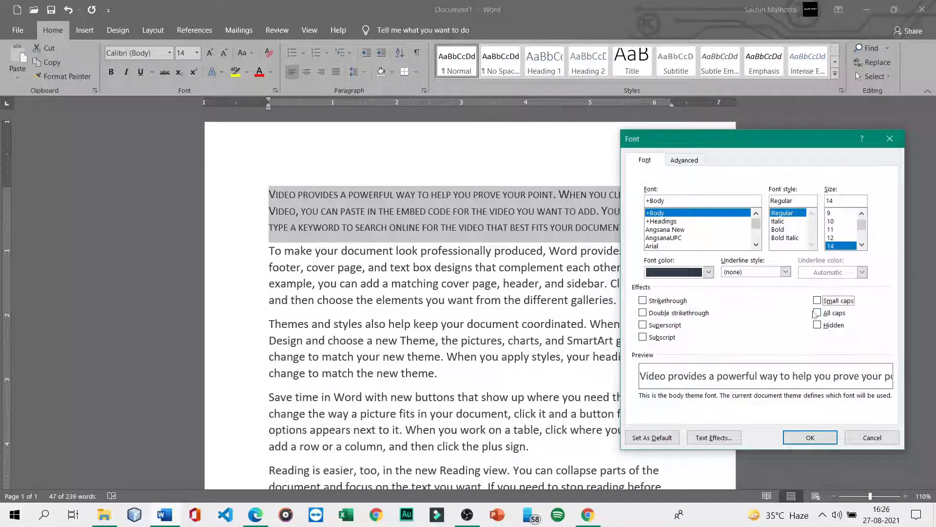
click(817, 313)
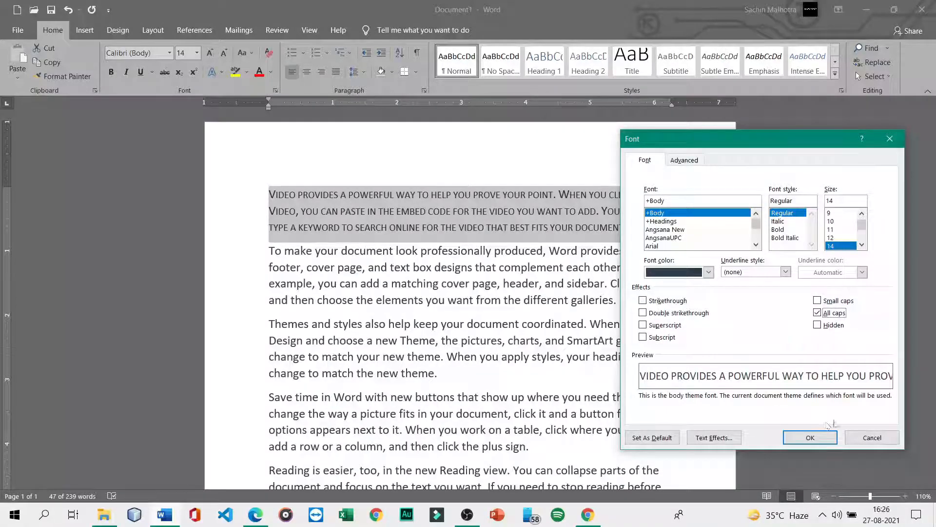
click(810, 438)
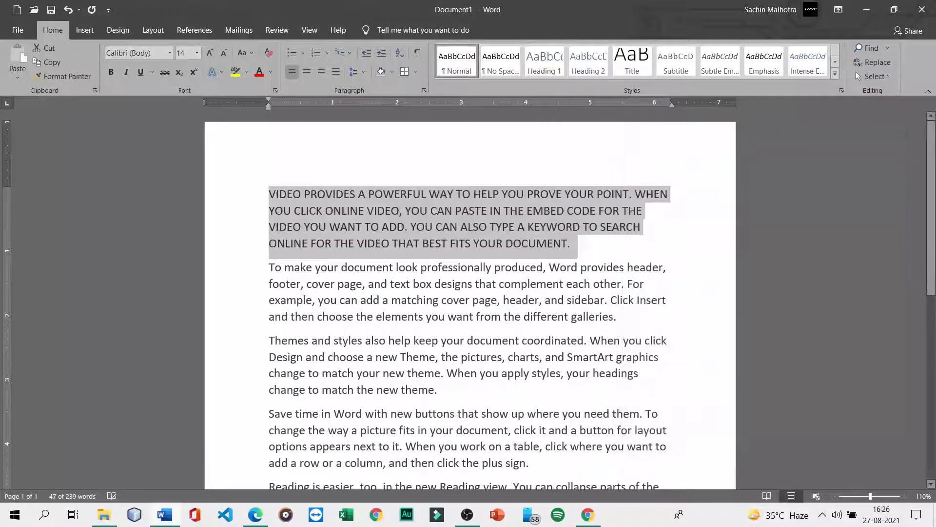
click(603, 244)
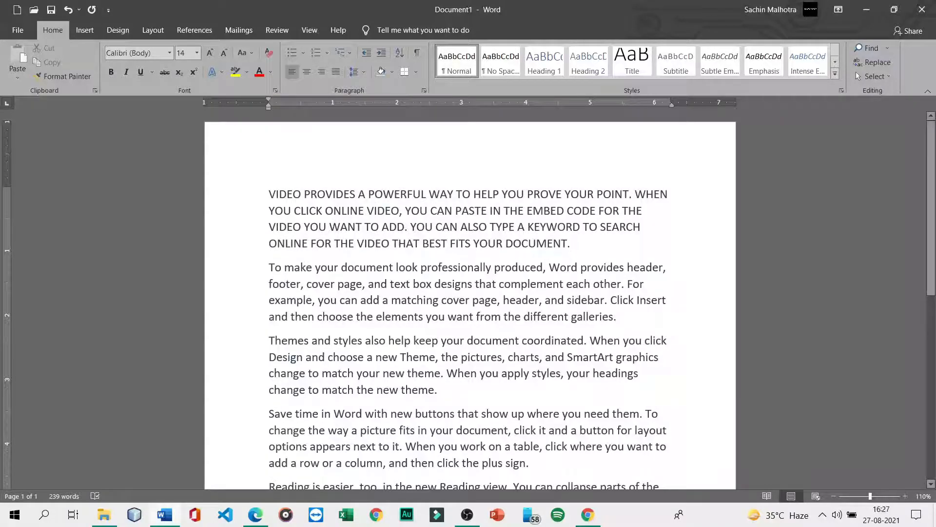
- Reselect the first paragraph and replace All caps with Small caps in the Font dialog
drag(270, 195, 578, 249)
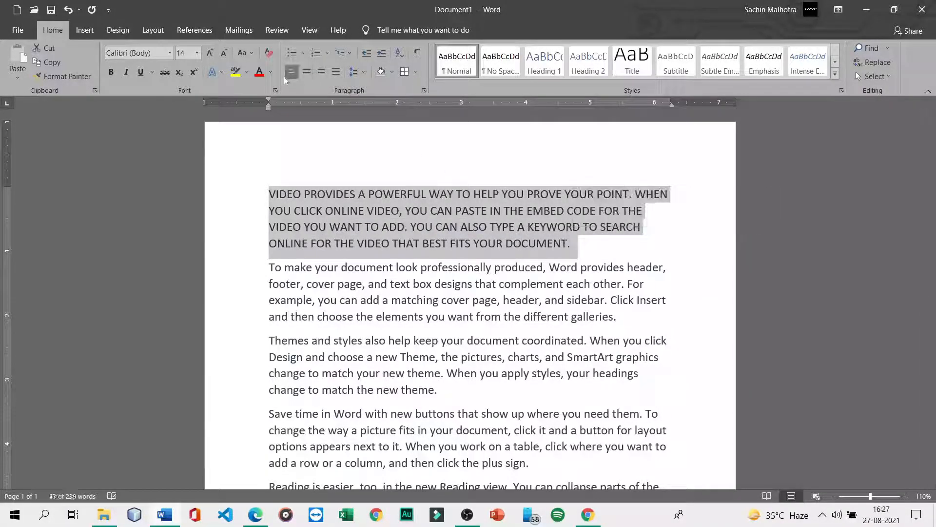
click(275, 90)
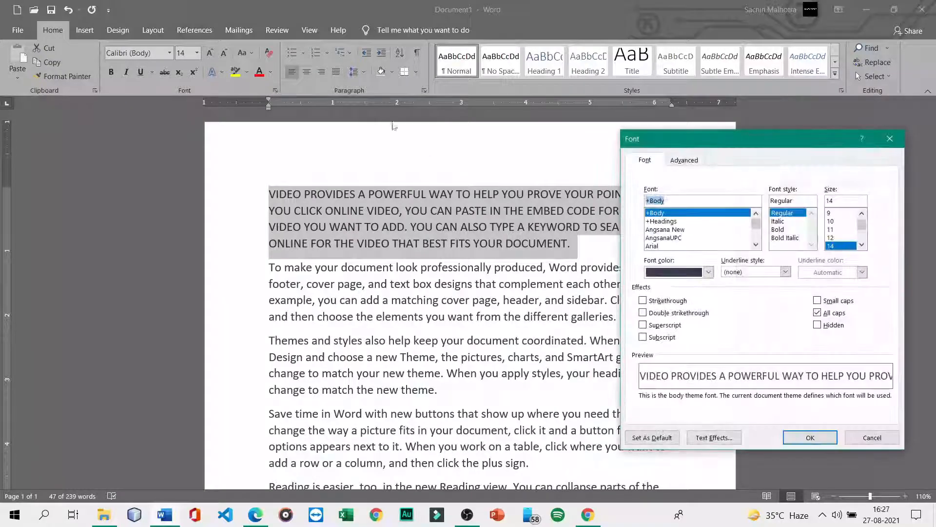
click(818, 313)
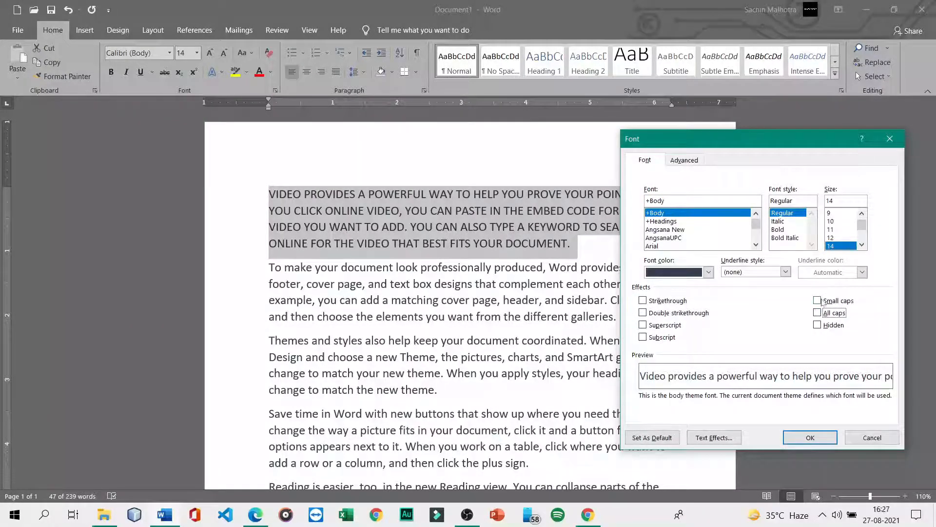
click(818, 301)
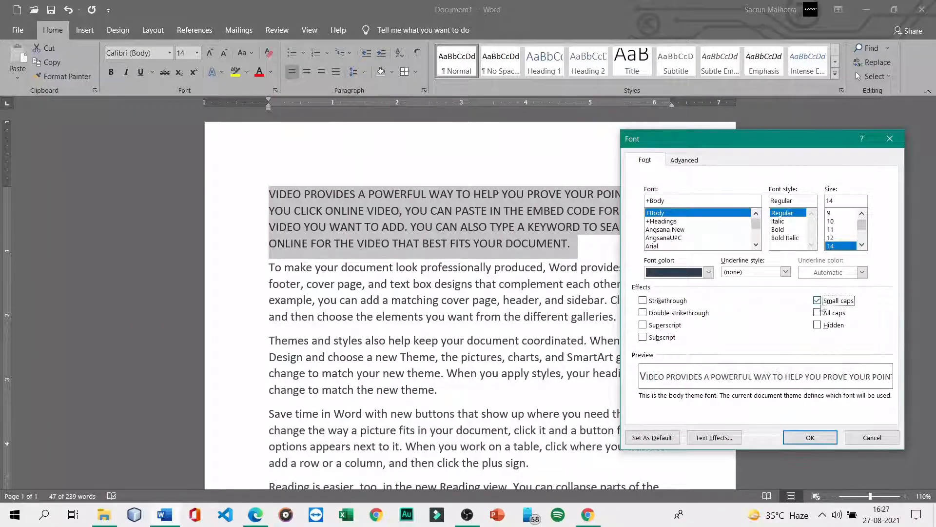
click(808, 439)
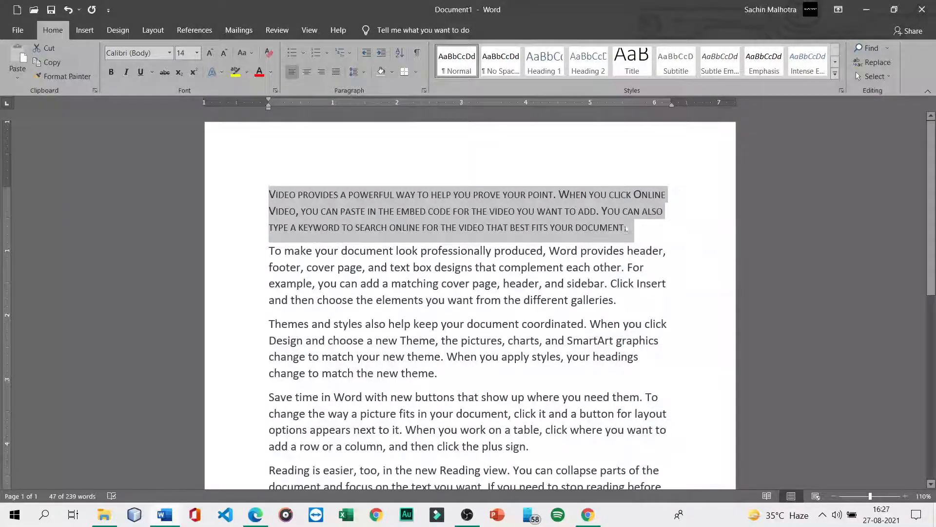
- Undo the Small caps change so the paragraph returns to normal case
key(ctrl+z)
key(ctrl+y)
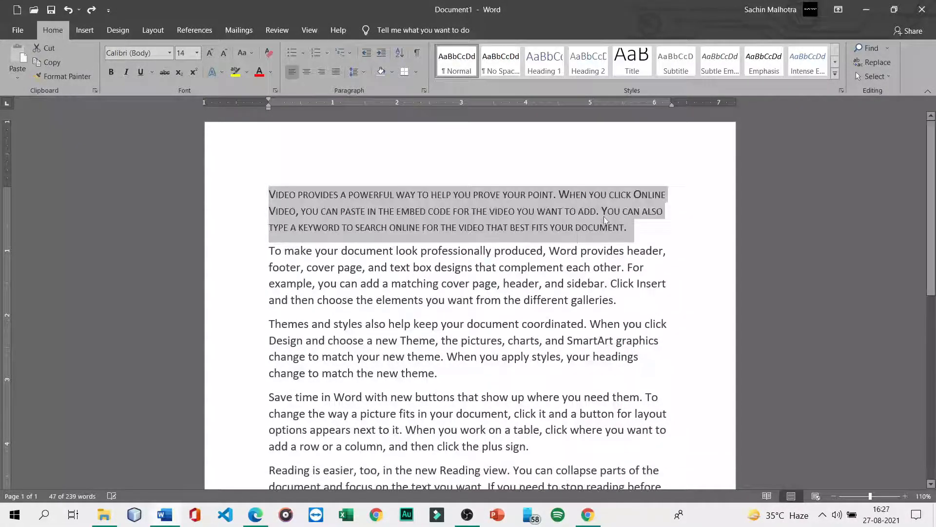
key(ctrl+z)
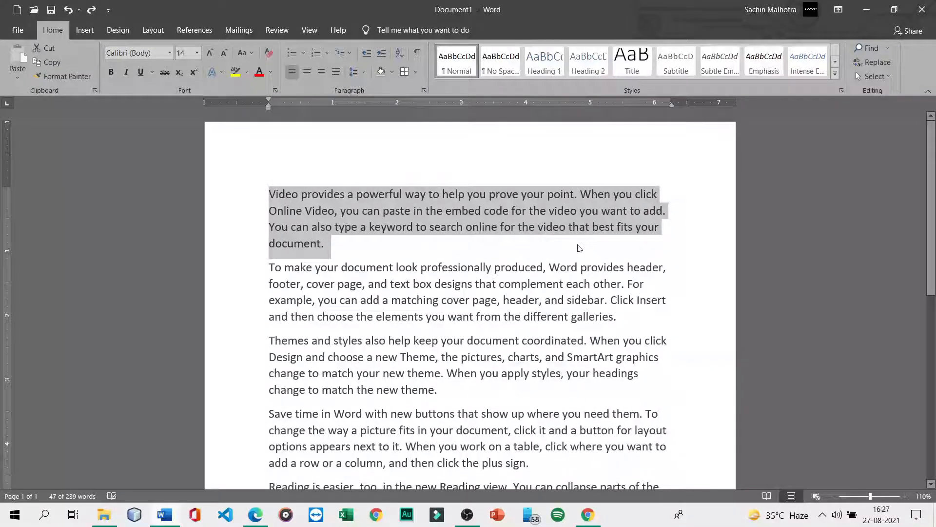
- Hide the first paragraph by applying the Hidden font effect
click(276, 91)
click(818, 326)
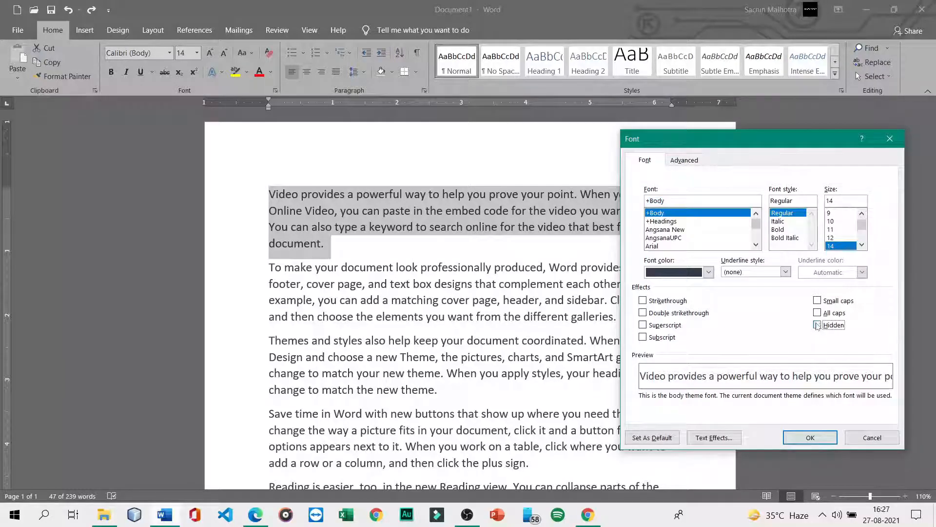
click(810, 437)
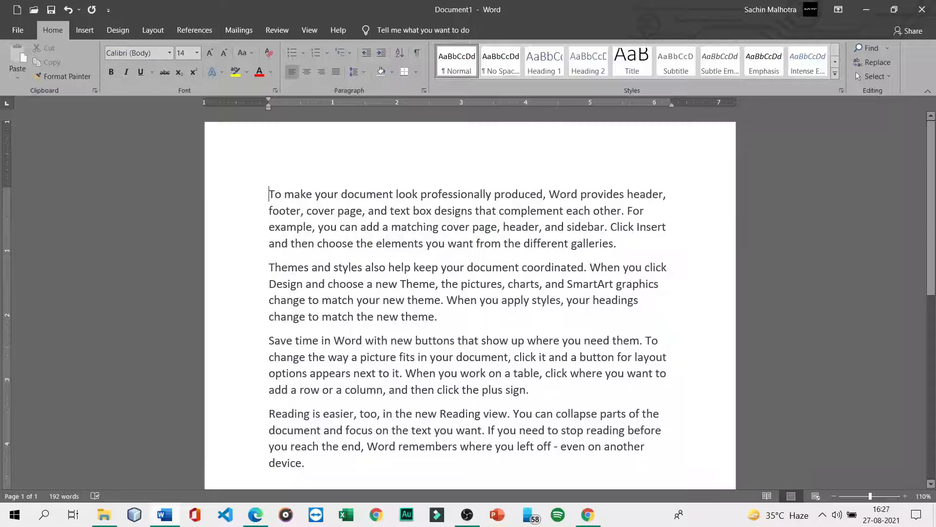
- Make the current font settings the default, then undo to restore the 'Video provides…' paragraph
click(275, 90)
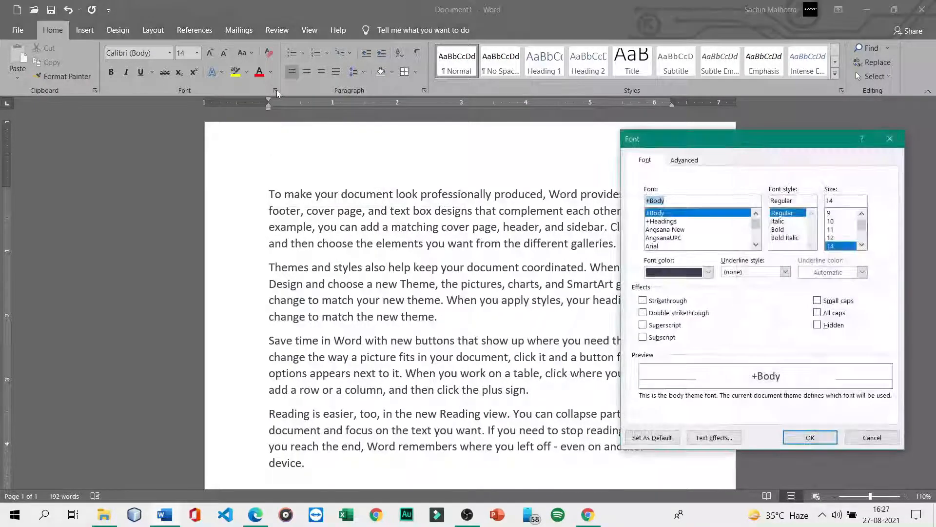
click(819, 326)
click(818, 326)
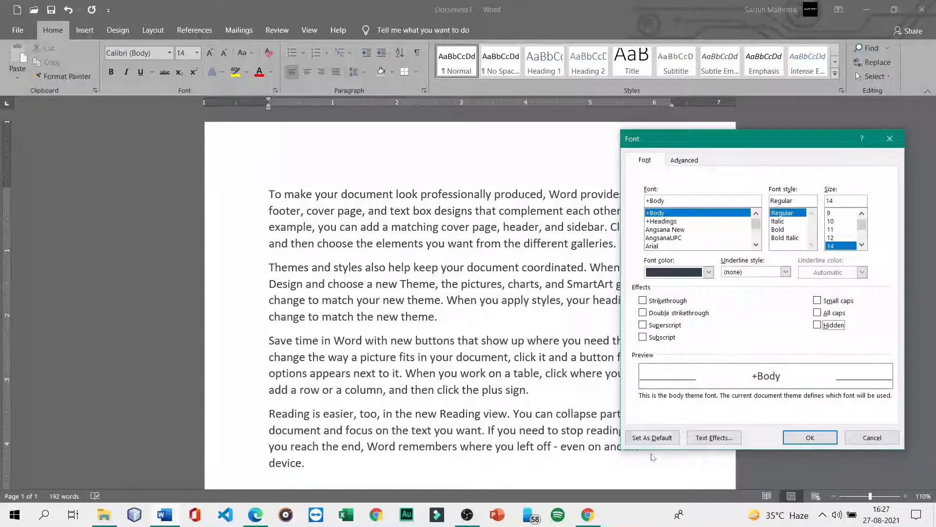
click(652, 438)
click(503, 277)
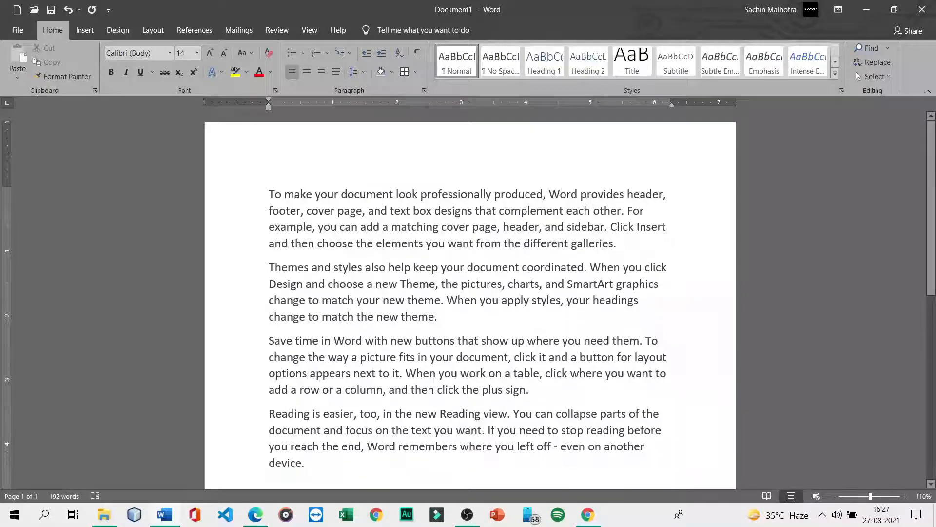
key(ctrl+z)
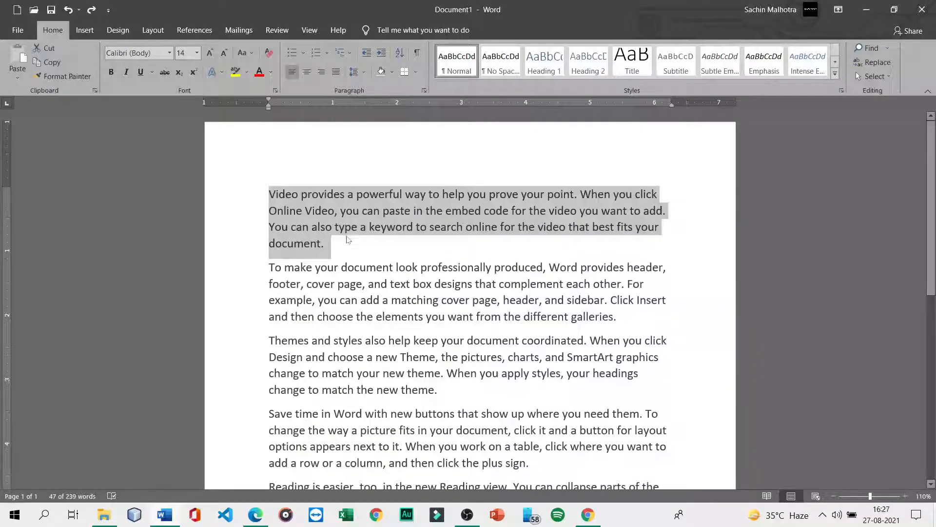
click(347, 239)
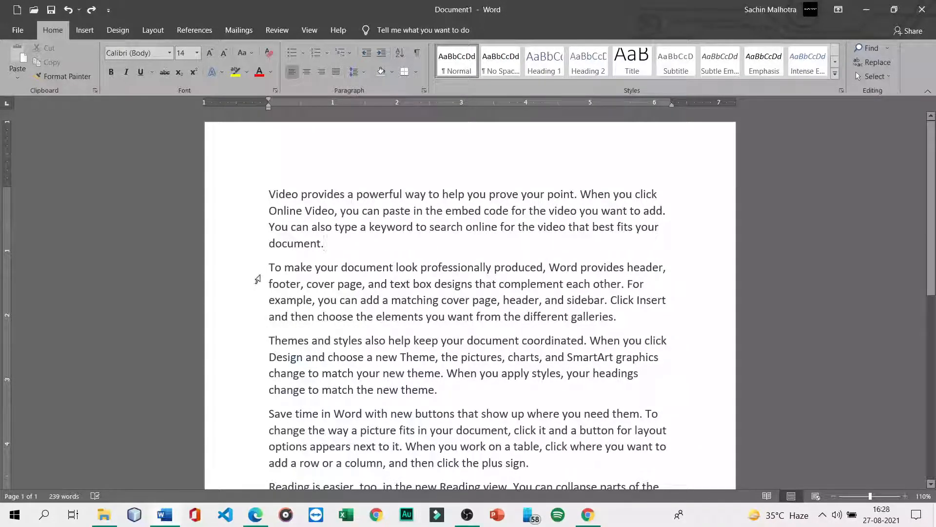
drag(269, 267, 620, 317)
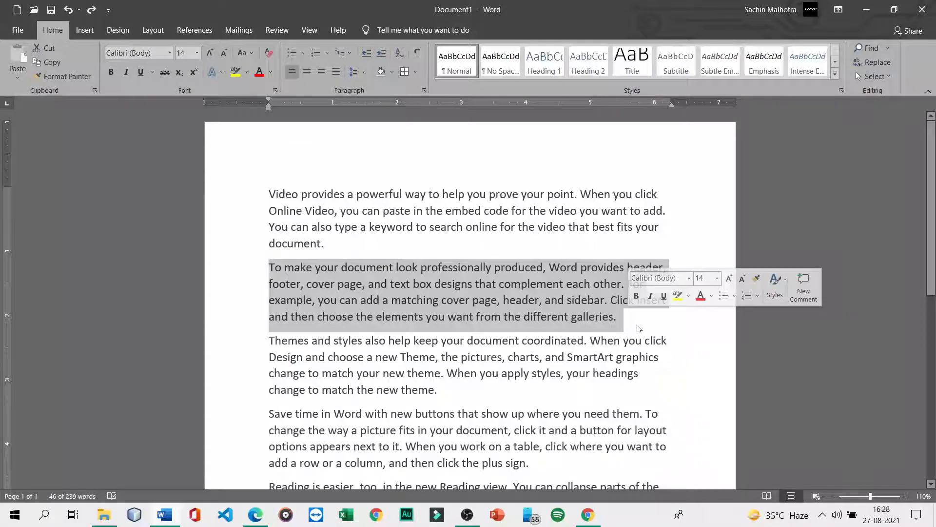
click(382, 35)
key(Escape)
text(u)
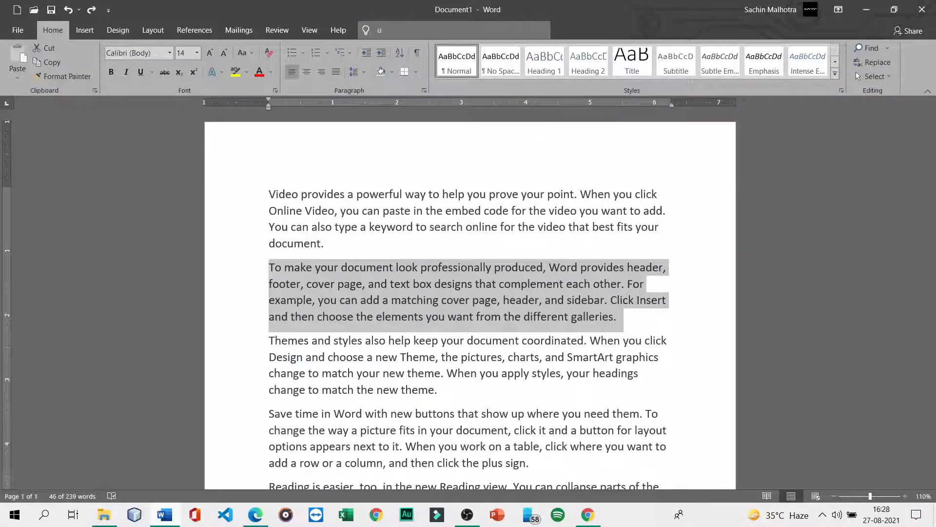
text(nh)
key(BackSpace)
key(BackSpace)
key(BackSpace)
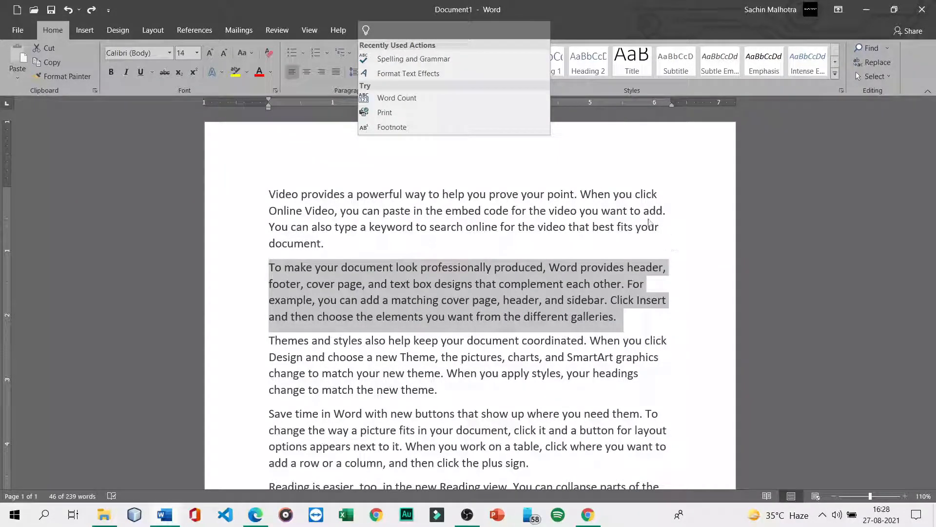
click(275, 91)
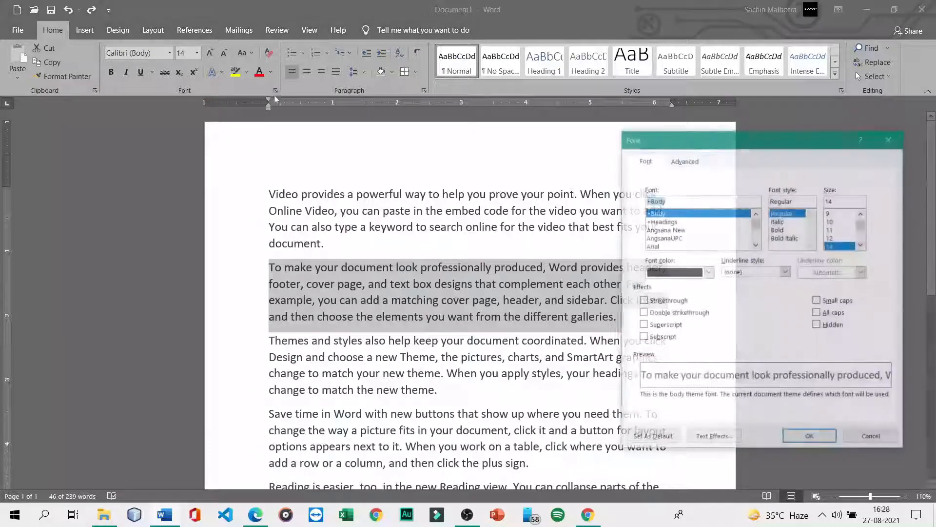
click(841, 327)
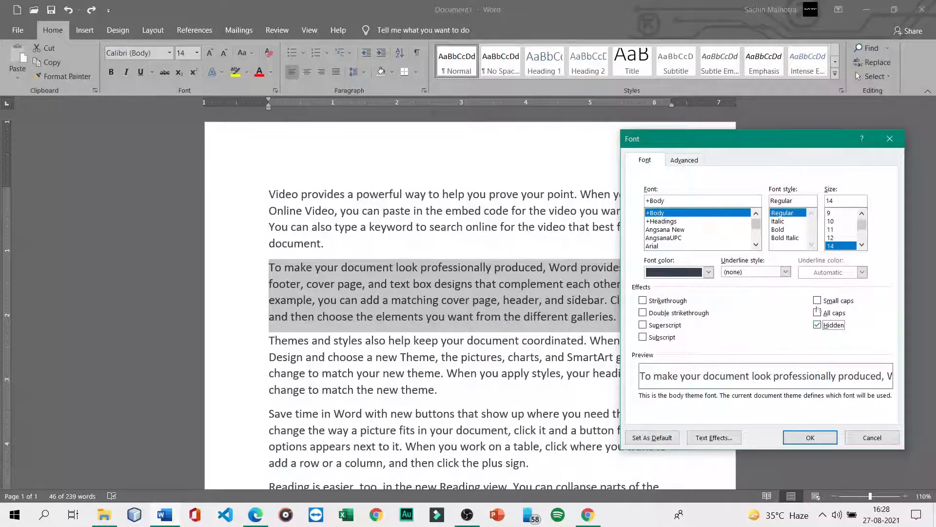
click(685, 160)
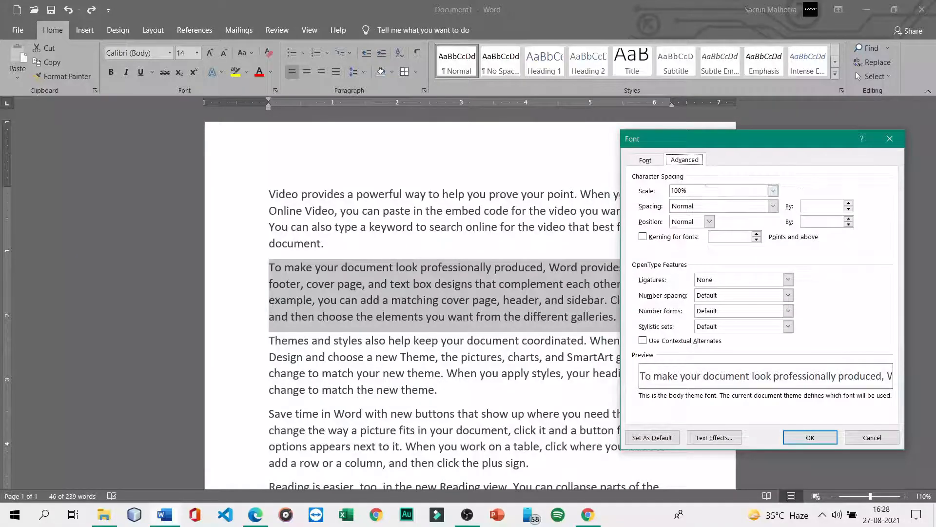
click(890, 139)
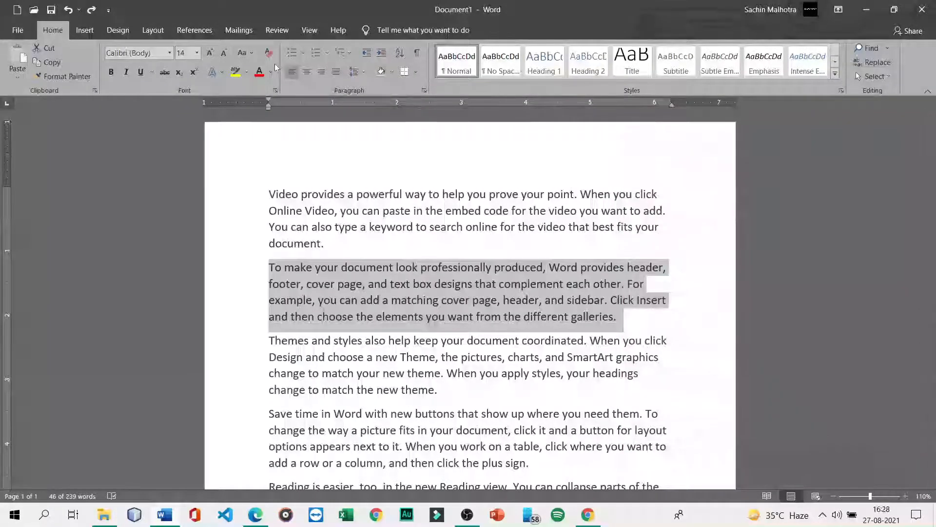
click(680, 265)
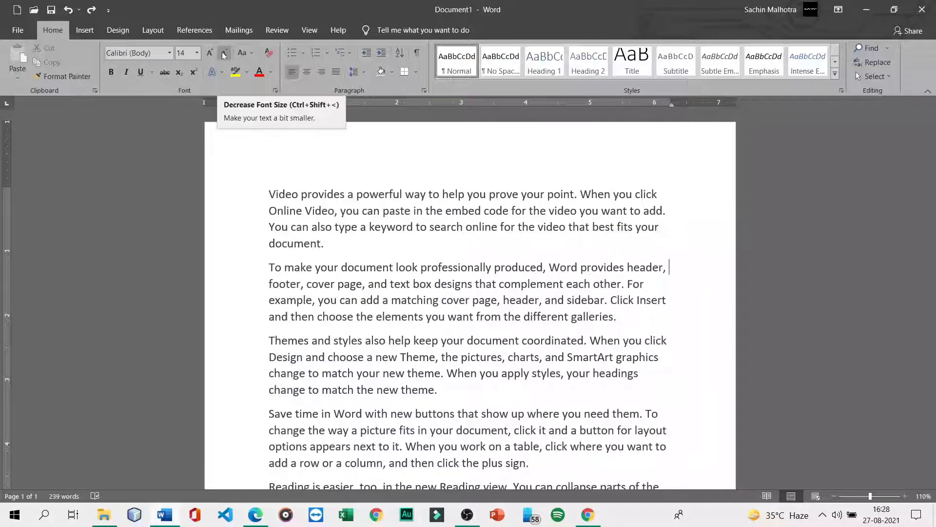
click(250, 57)
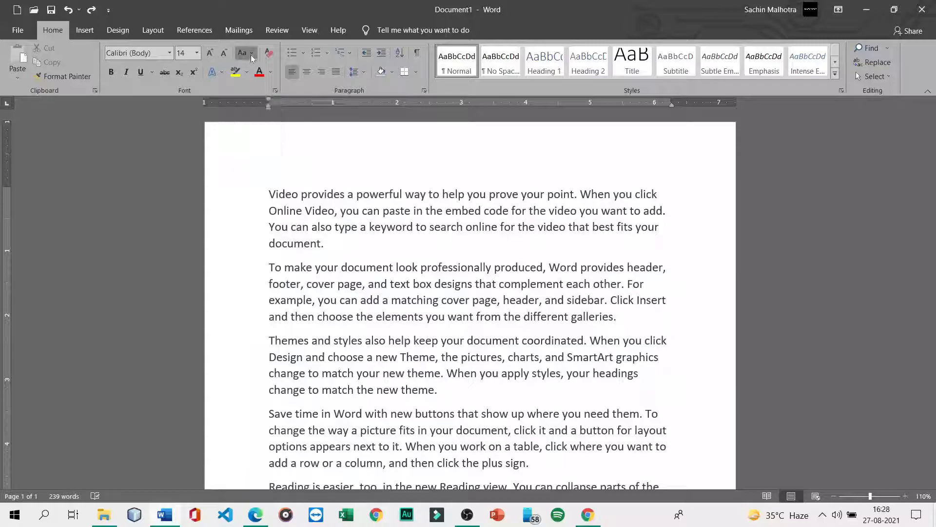
click(252, 57)
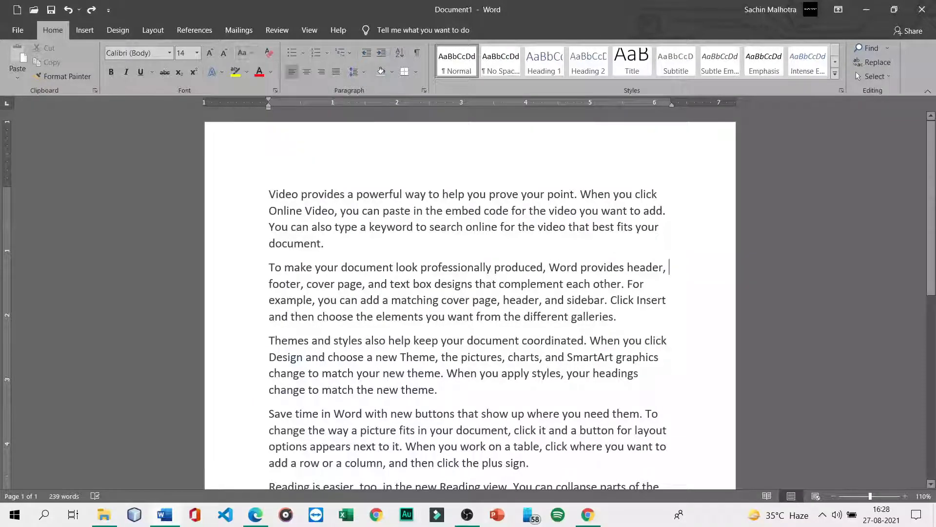
mouse_move(271, 194)
mouse_down()
mouse_move(318, 245)
mouse_move(331, 245)
mouse_move(284, 197)
mouse_up()
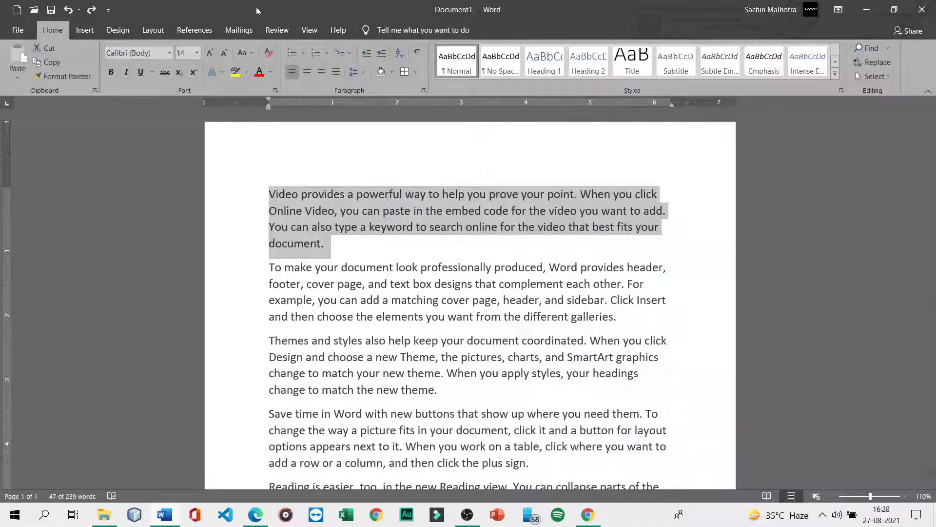
- Change the first paragraph to lowercase, then to UPPERCASE, using Change Case
click(254, 54)
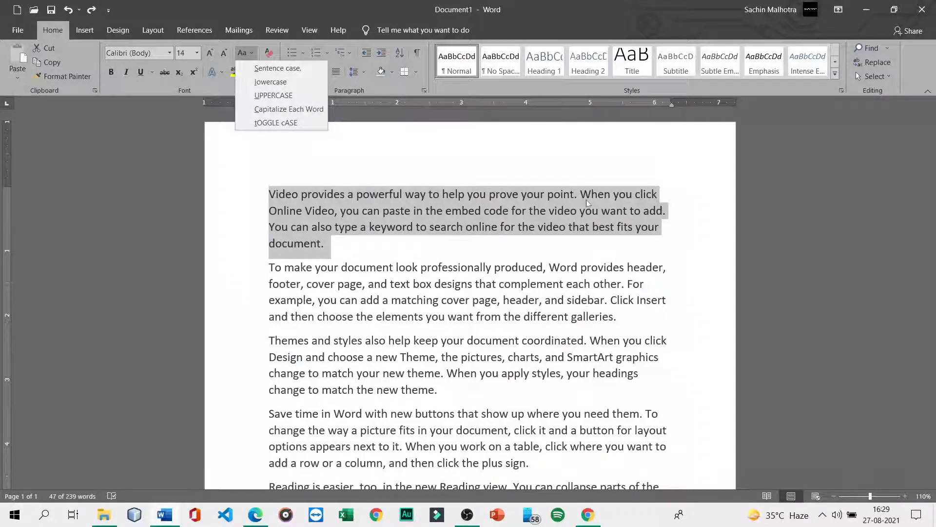
click(298, 71)
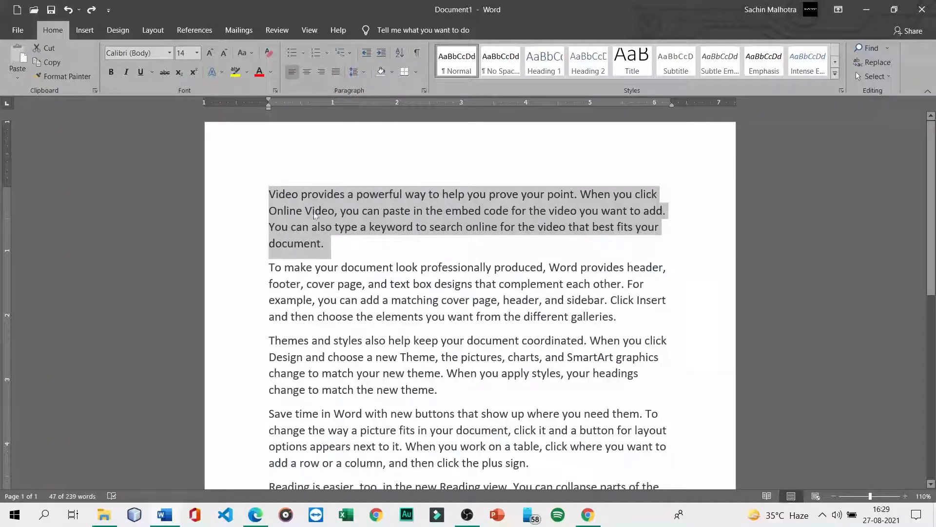
click(257, 55)
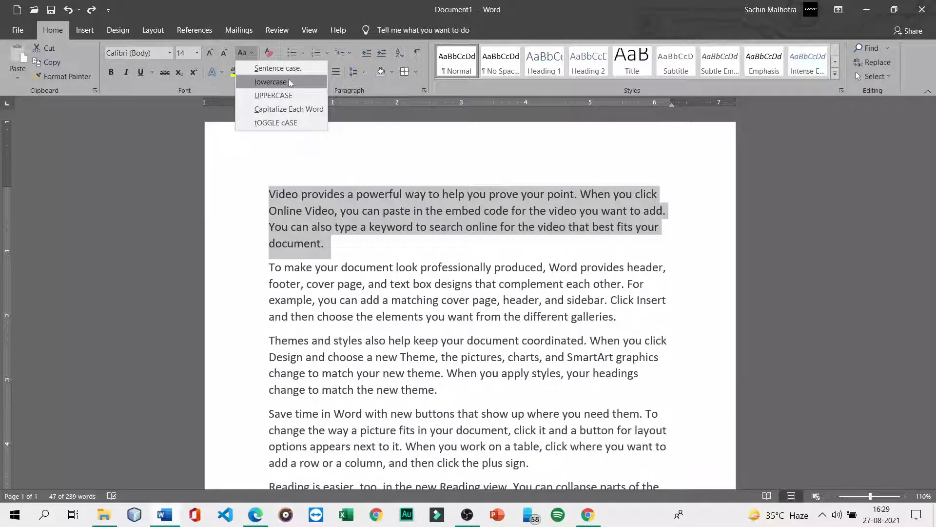
click(289, 81)
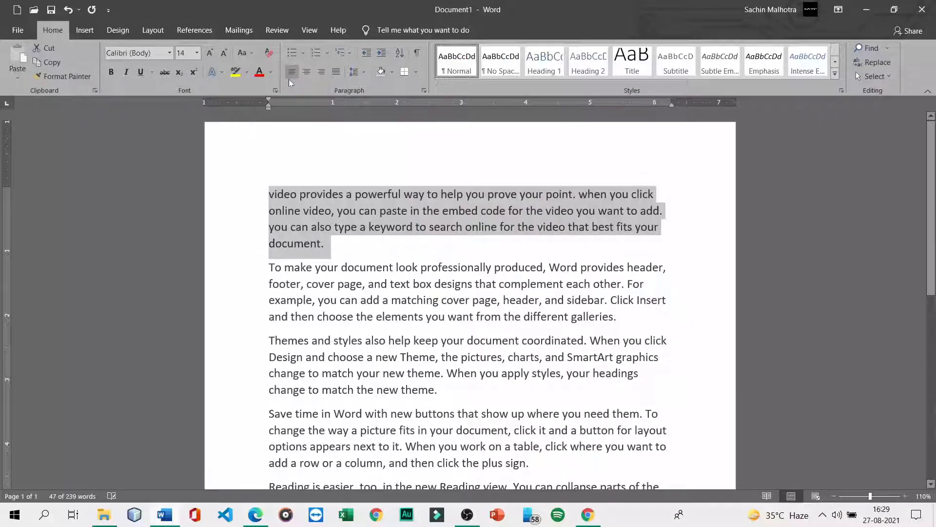
click(246, 55)
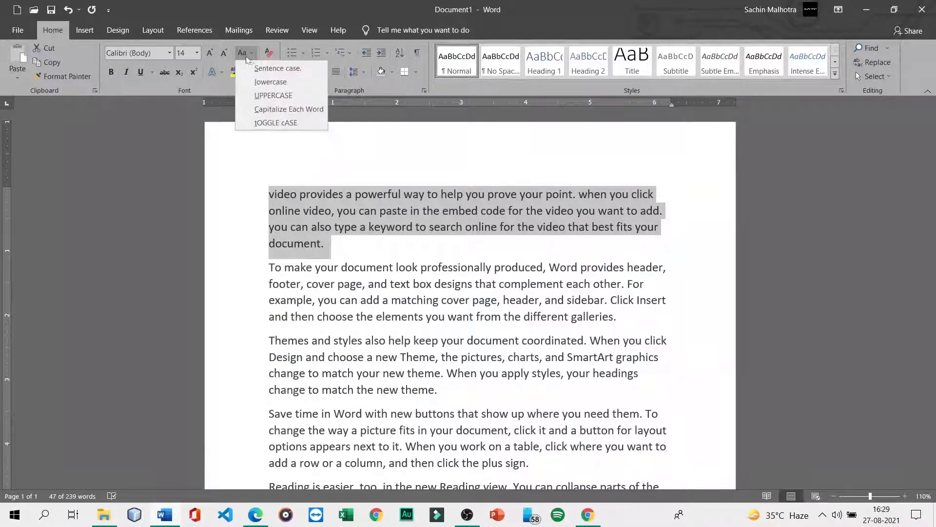
click(269, 96)
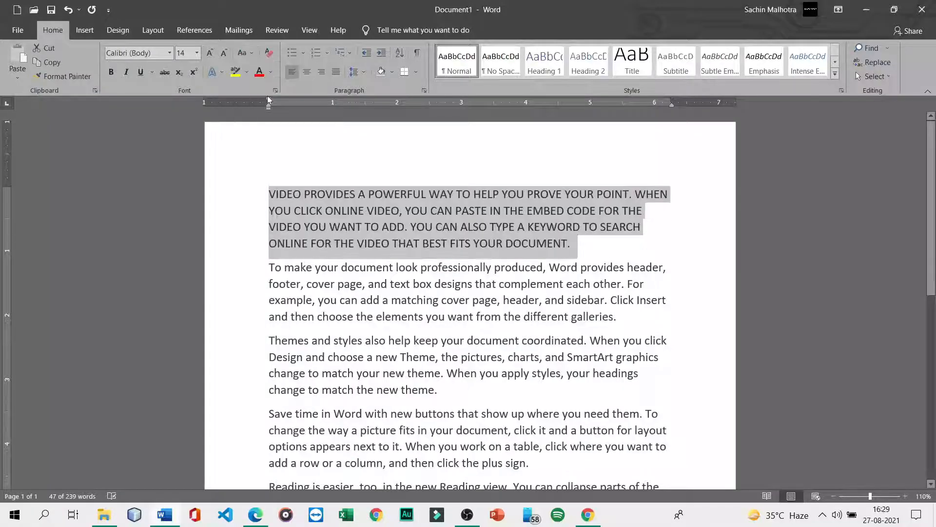
- Apply Capitalize Each Word, then tOGGLE cASE, to the first paragraph
click(243, 53)
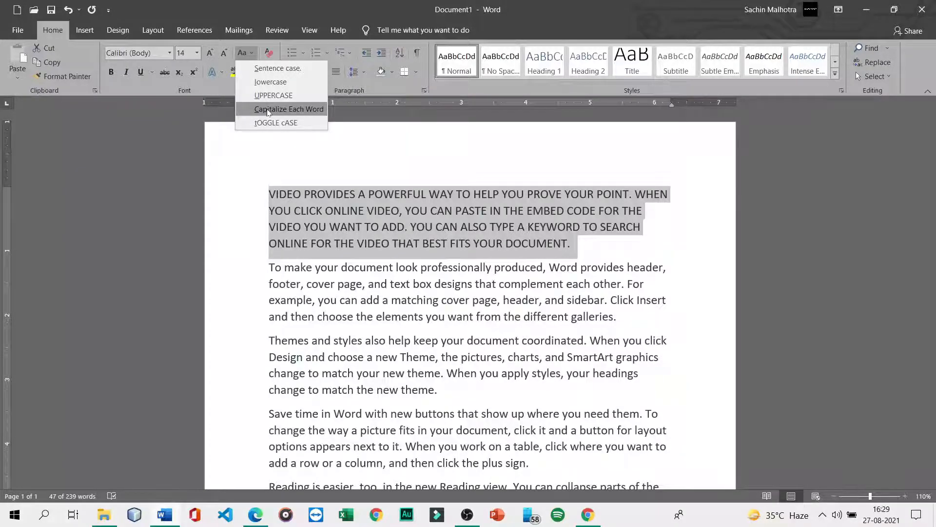
click(268, 113)
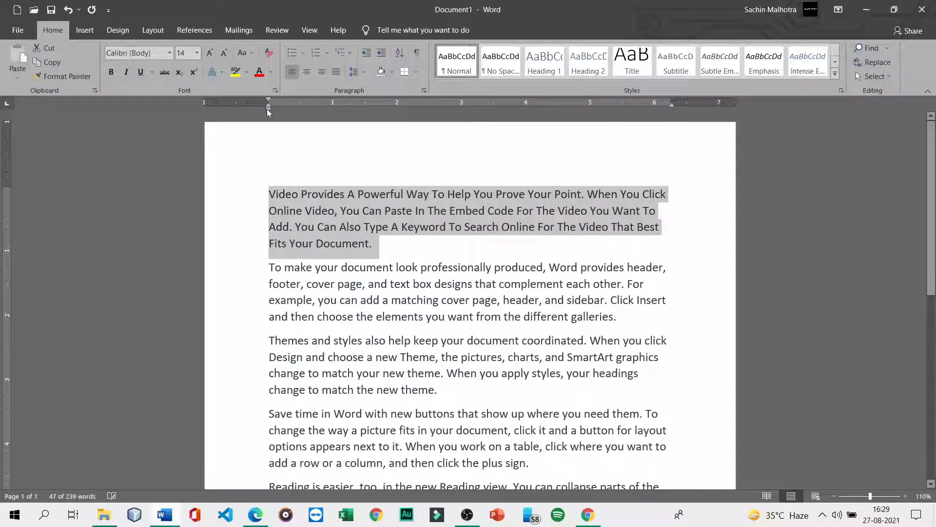
click(253, 53)
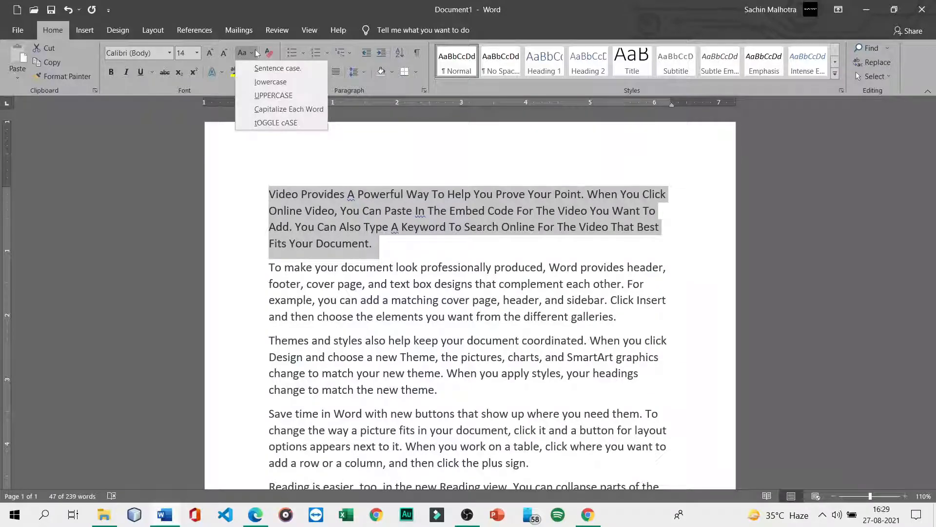
click(272, 124)
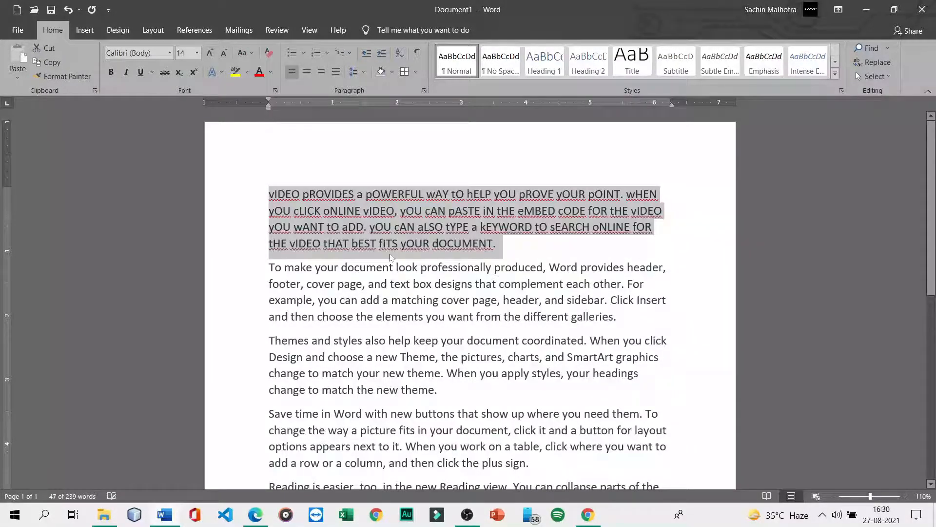
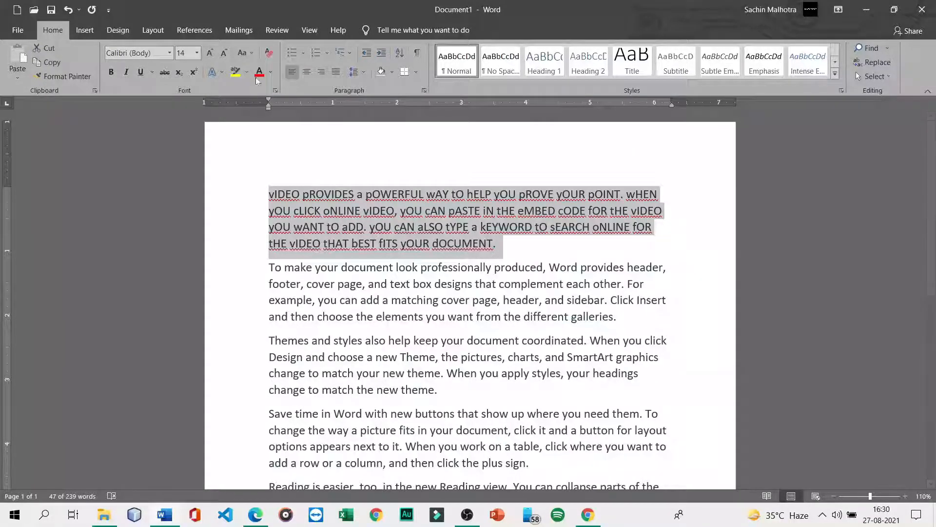
- Apply Sentence case, then tOGGLE cASE, then Sentence case again to the first paragraph
click(244, 53)
click(262, 71)
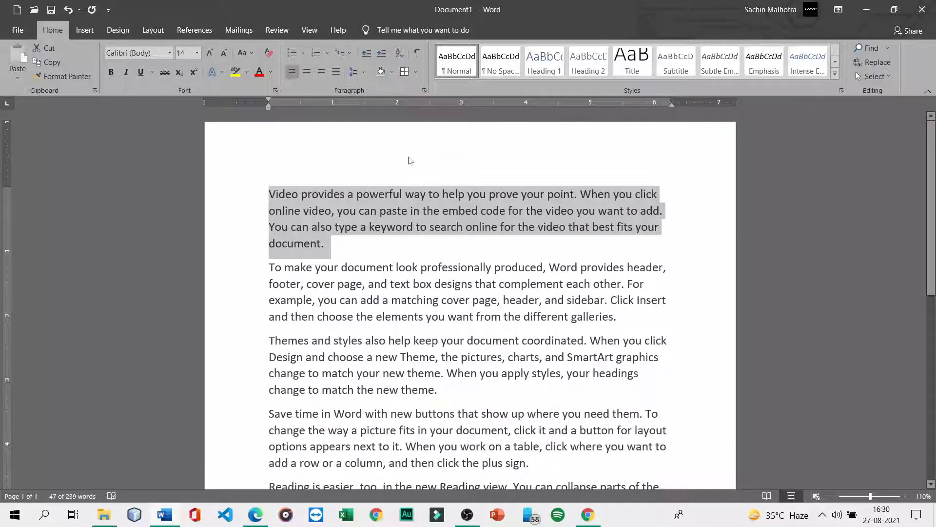
click(244, 53)
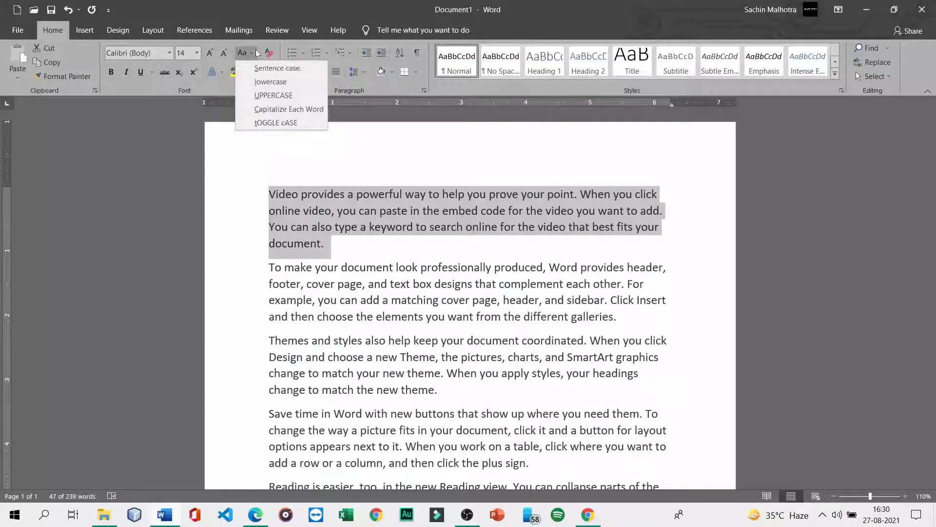
click(261, 119)
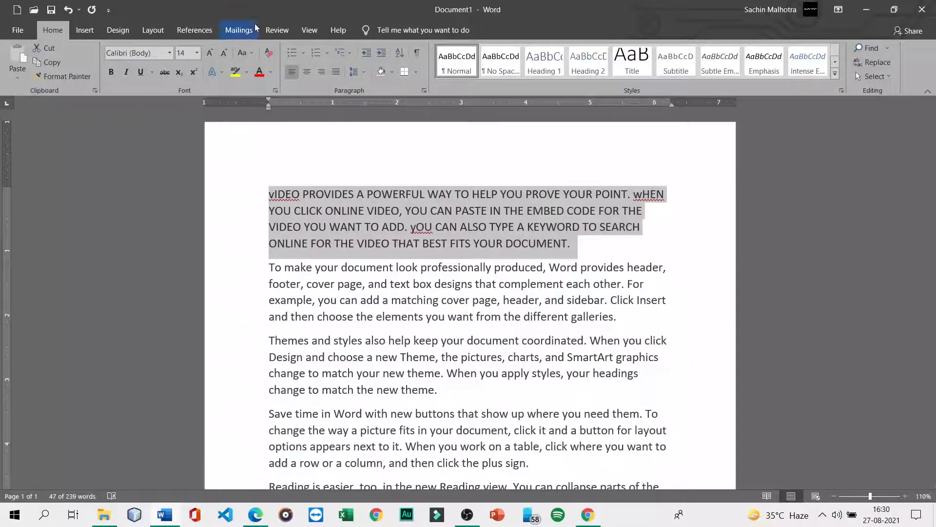
click(250, 55)
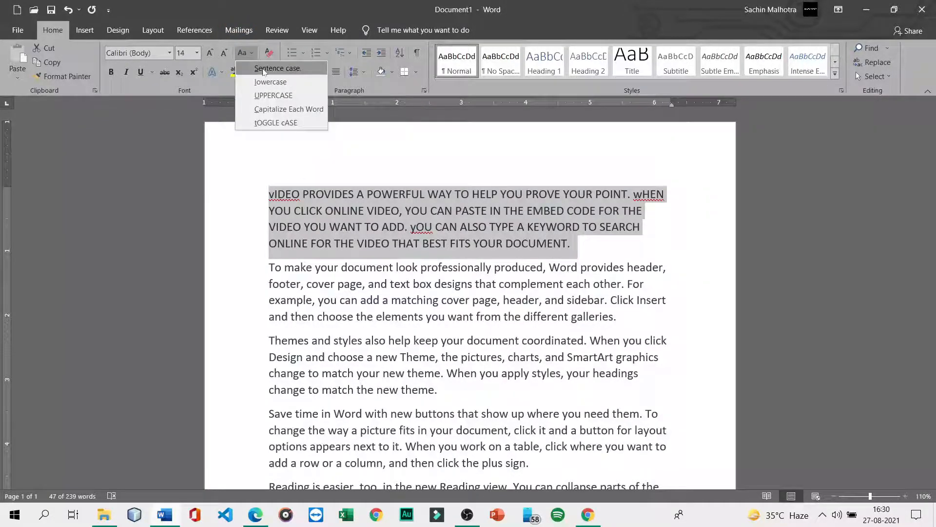
click(263, 70)
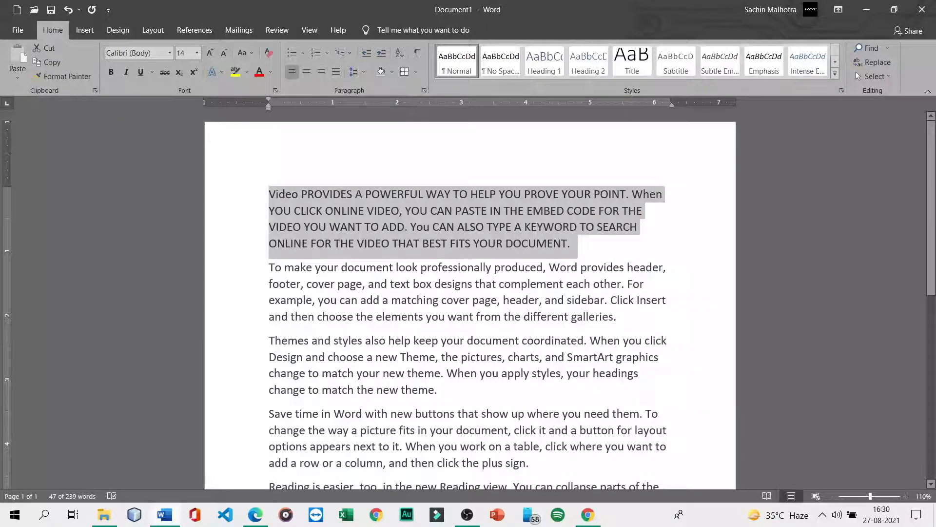
- Reselect just the first paragraph and reapply Sentence case
click(268, 194)
drag(268, 195, 622, 317)
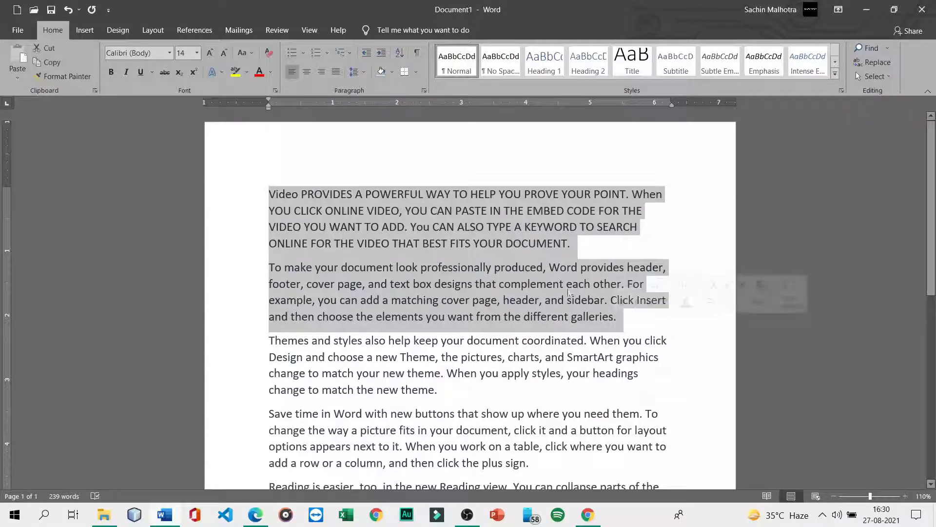
drag(572, 244, 268, 194)
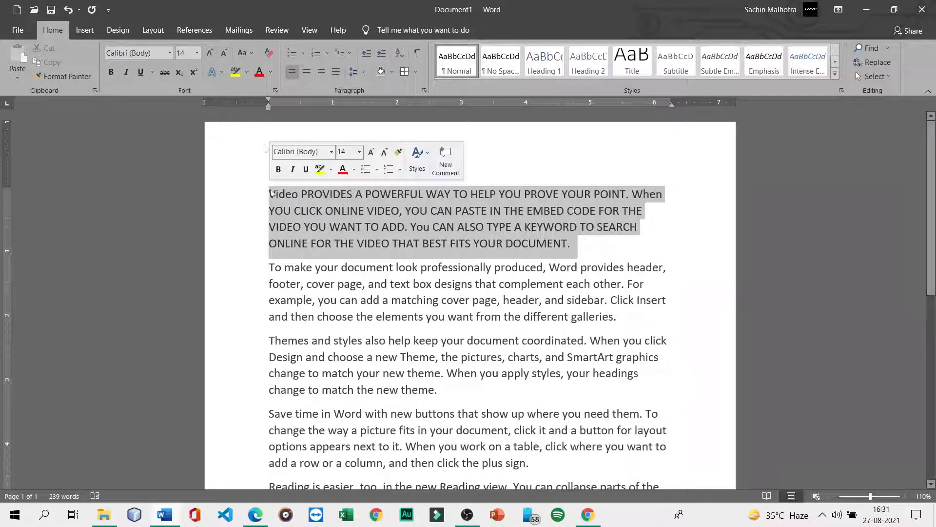
click(245, 53)
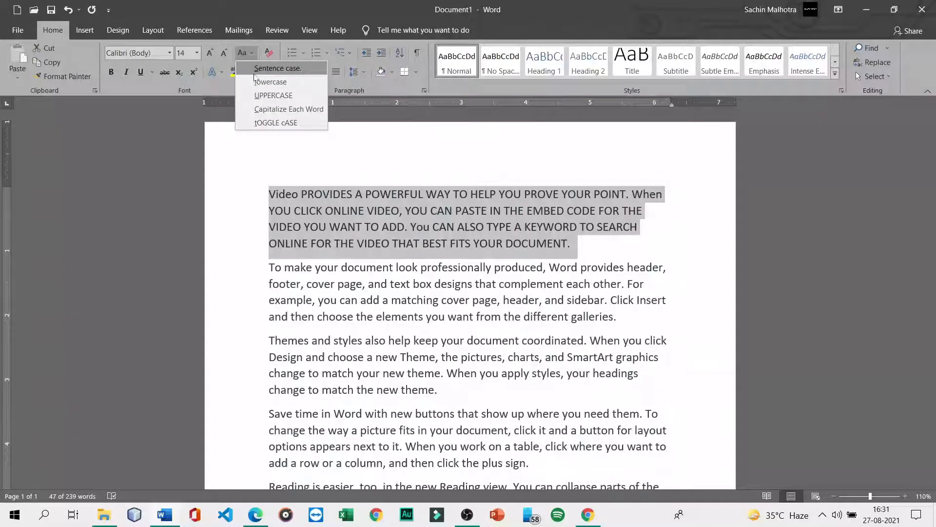
click(264, 70)
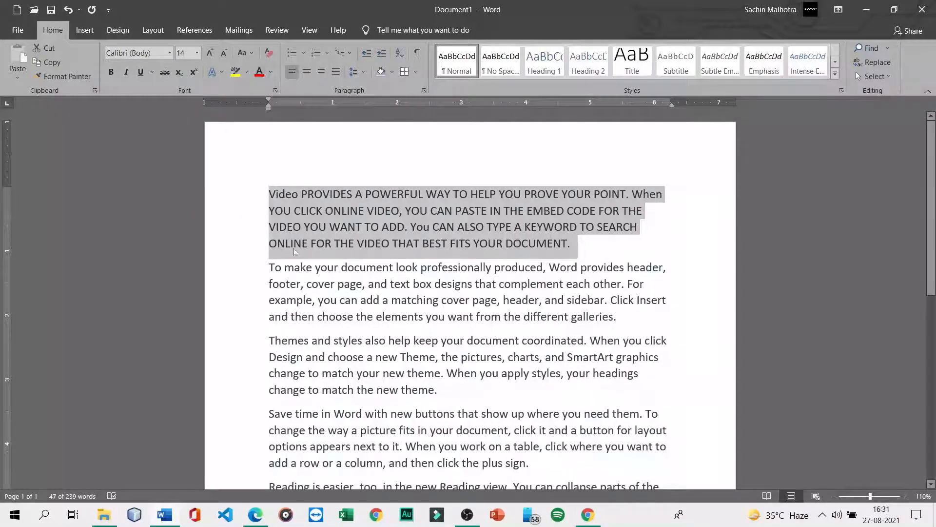
- Use Format Painter three times to copy the second paragraph's formatting onto the first
drag(270, 267, 617, 317)
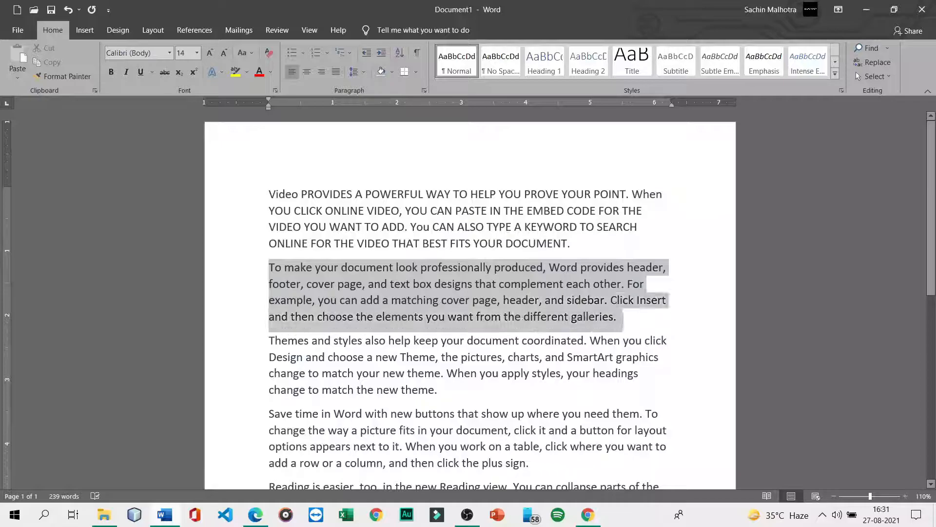
click(64, 76)
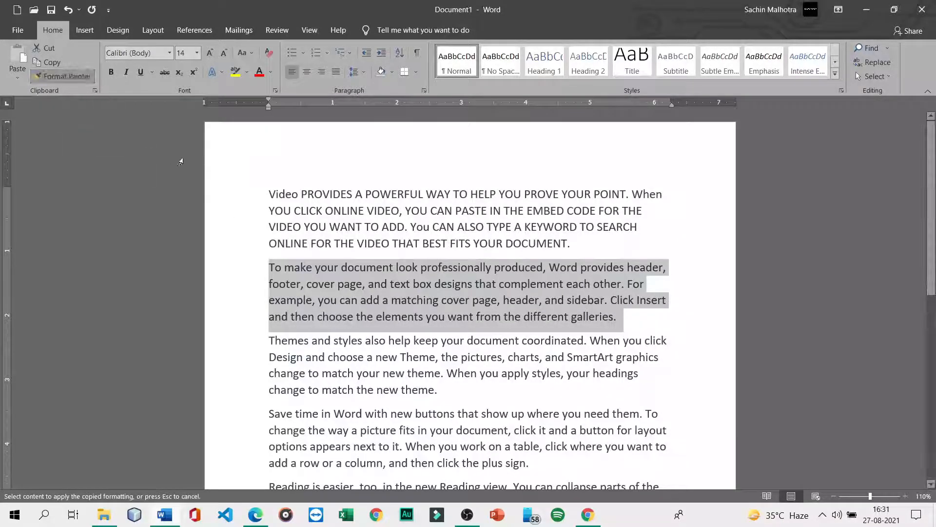
mouse_move(268, 194)
mouse_down()
mouse_move(663, 195)
mouse_move(486, 227)
mouse_up()
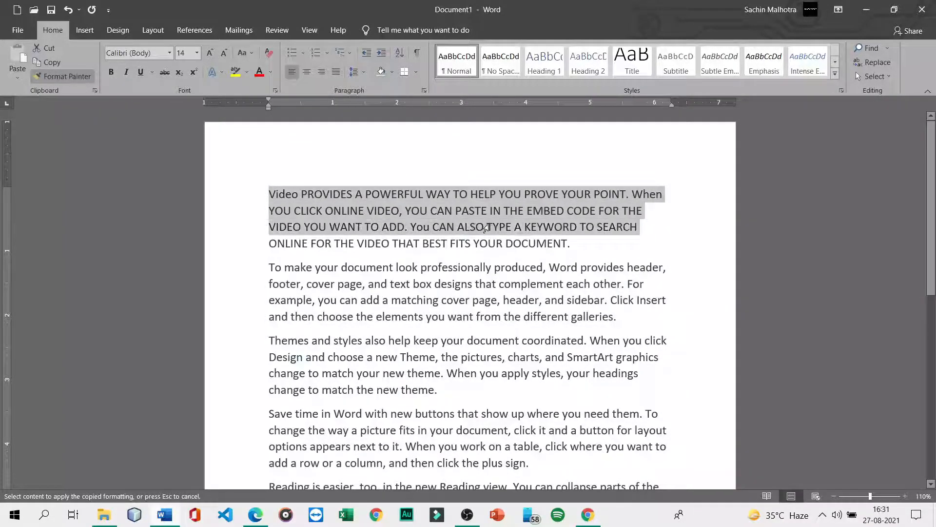
drag(604, 238, 597, 246)
click(597, 246)
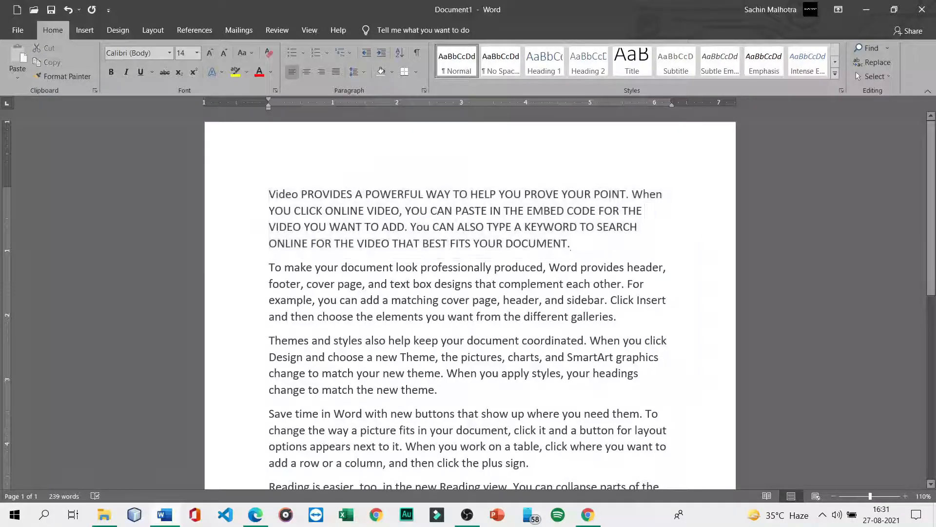
drag(269, 267, 616, 316)
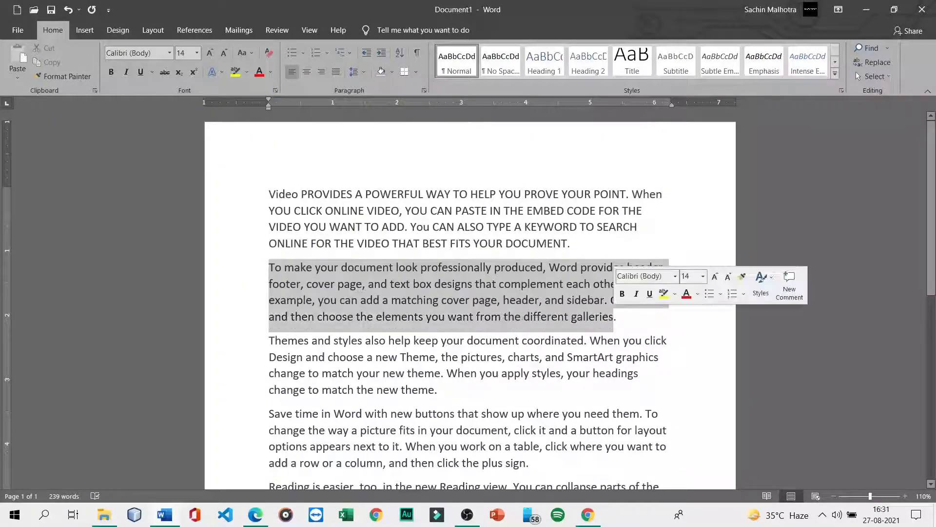
click(71, 75)
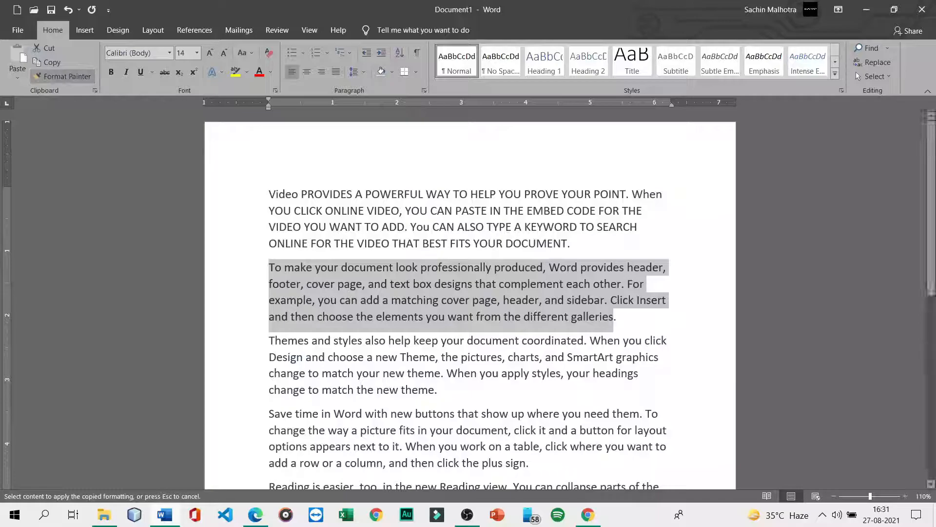
mouse_move(269, 194)
mouse_down()
mouse_move(433, 234)
mouse_move(570, 246)
mouse_up()
click(571, 246)
drag(269, 266, 623, 321)
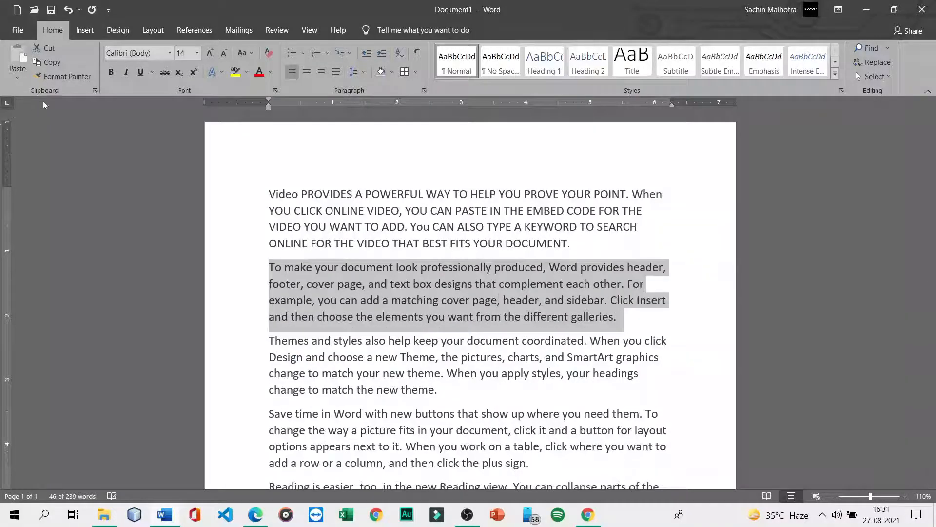
click(67, 75)
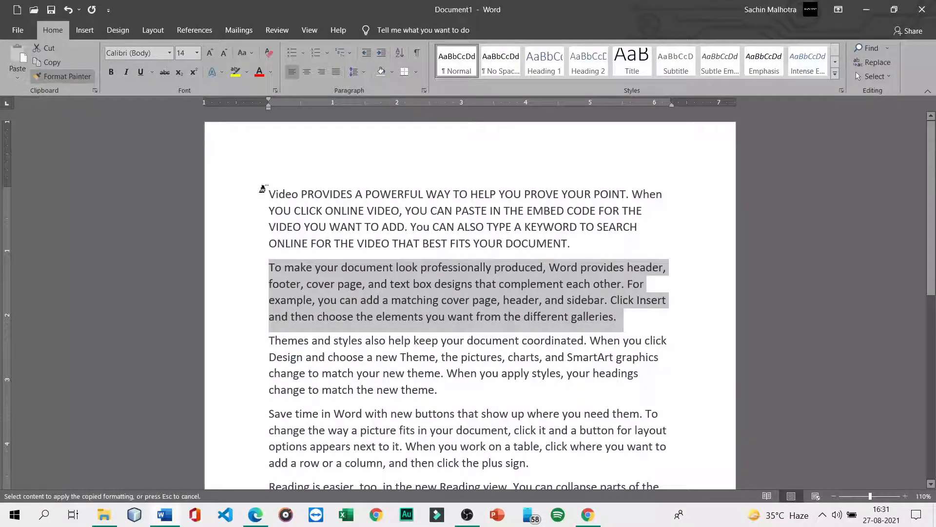
mouse_move(269, 194)
mouse_down()
mouse_move(445, 212)
mouse_move(536, 227)
mouse_move(568, 244)
mouse_up()
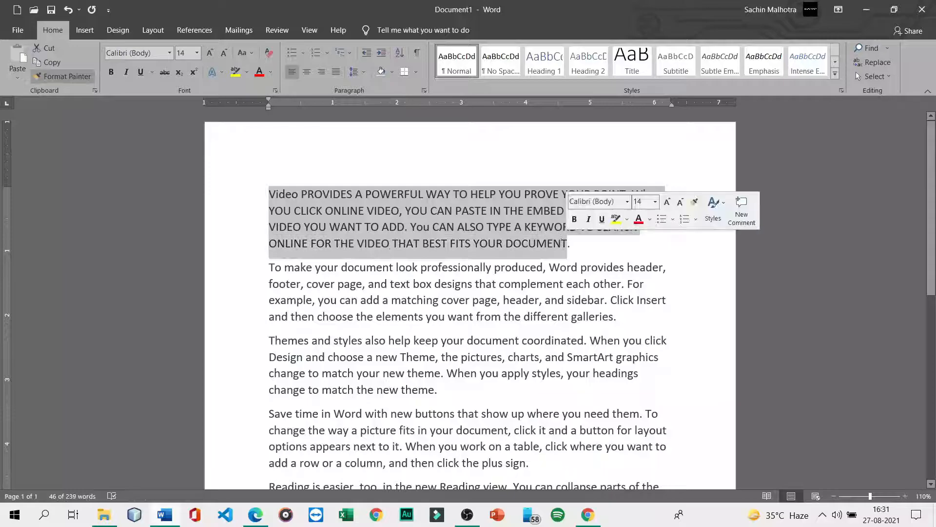
click(573, 243)
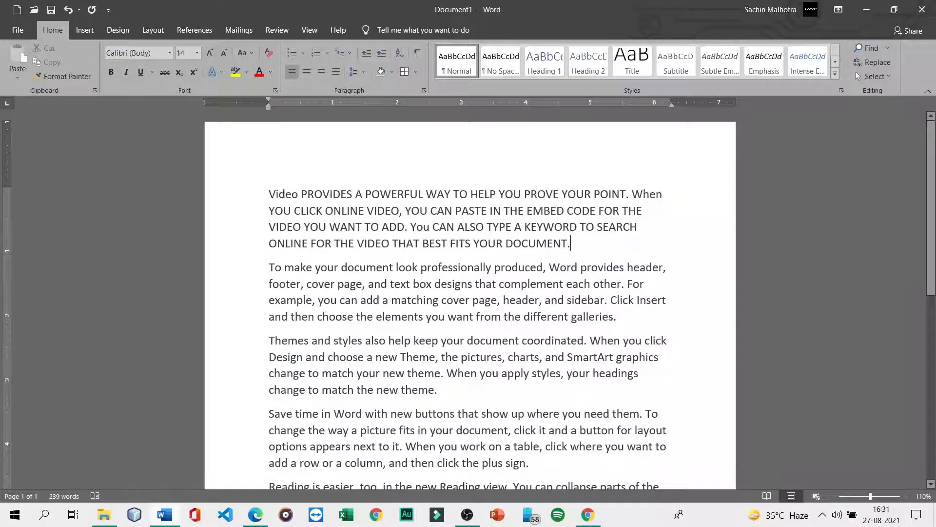
- Select the first paragraph and undo twice to restore its sentence case
drag(572, 243, 270, 194)
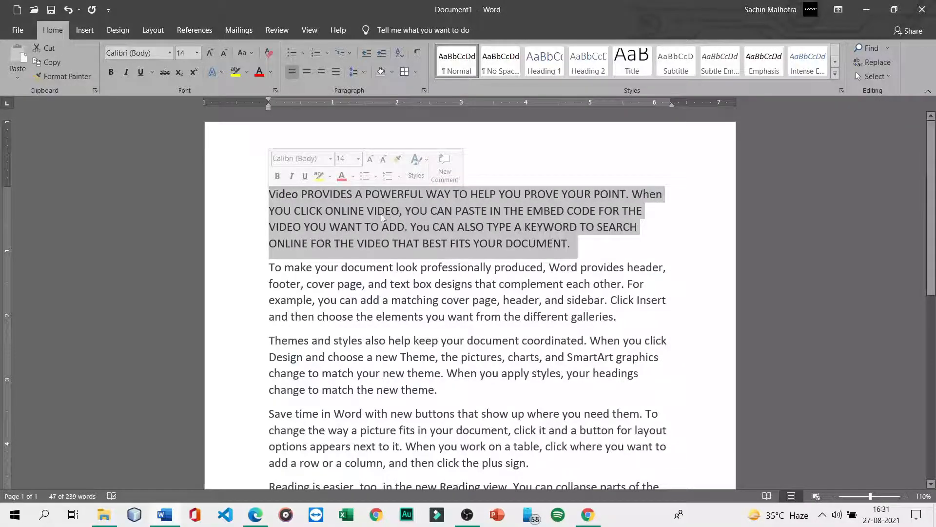
key(ctrl+z)
key(ctrl+z)
key(ctrl+z)
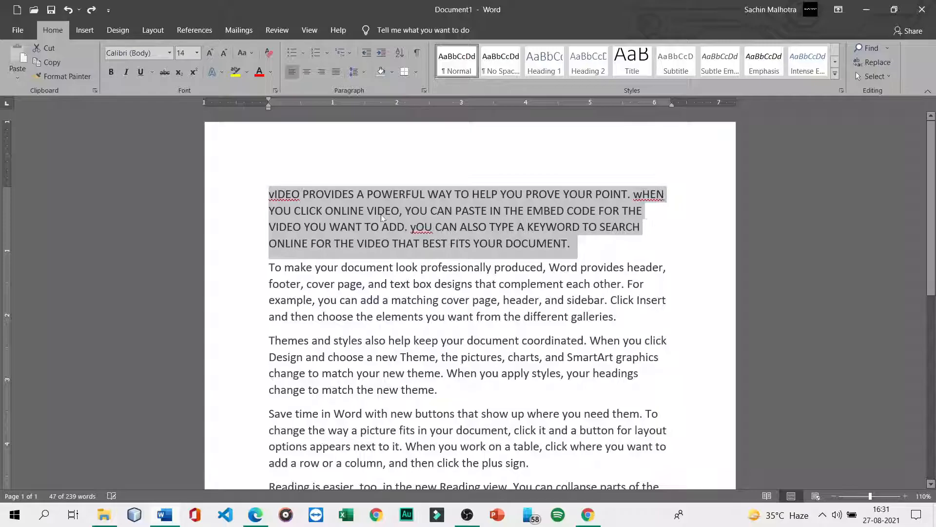
key(ctrl+z)
click(390, 245)
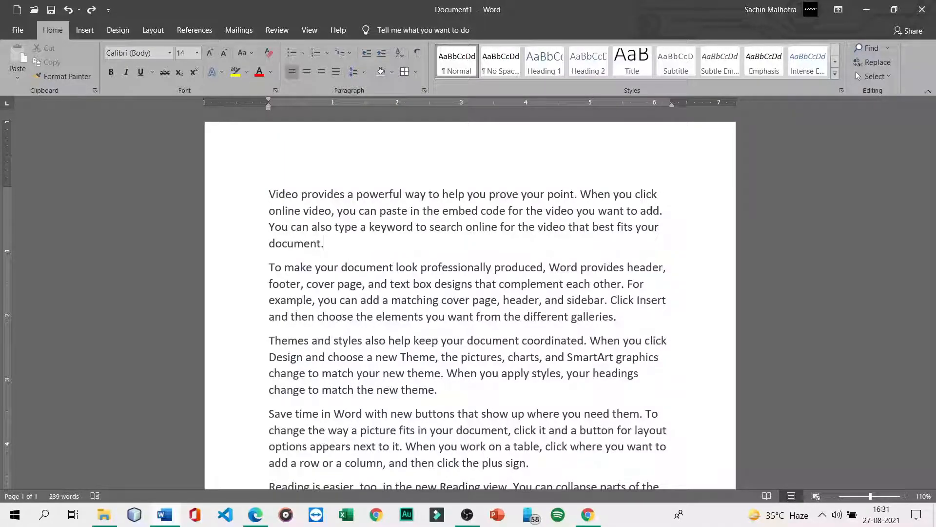
- Select all the paragraphs and set their font colour to standard Red
drag(269, 194, 312, 405)
scroll(371, 317, up, 3)
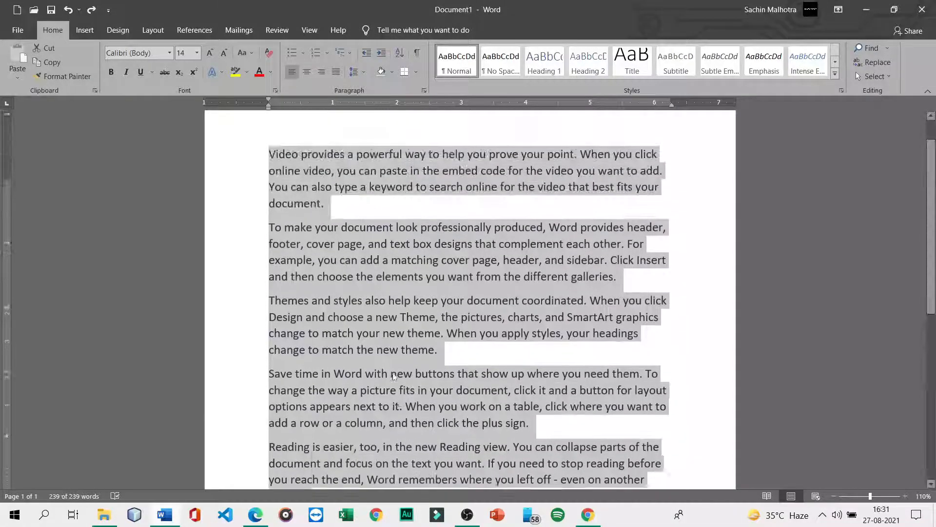
click(274, 75)
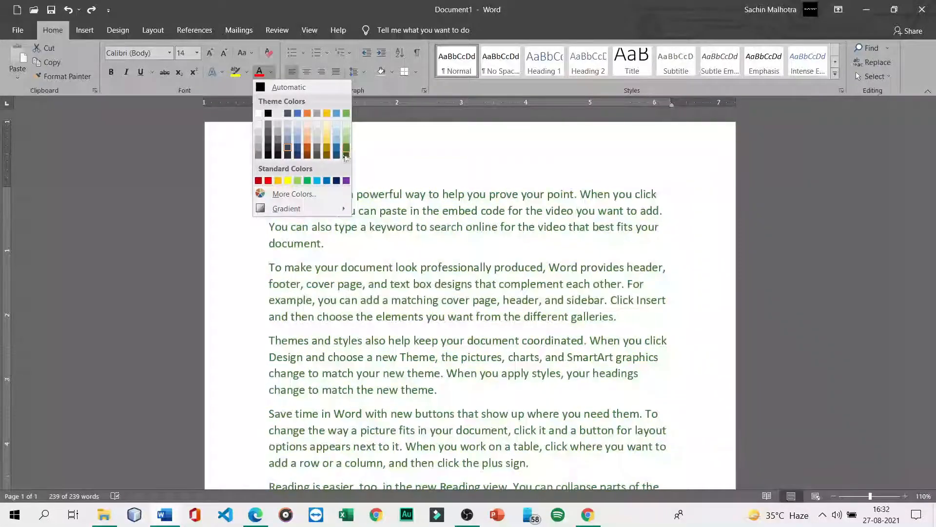
click(269, 181)
click(318, 194)
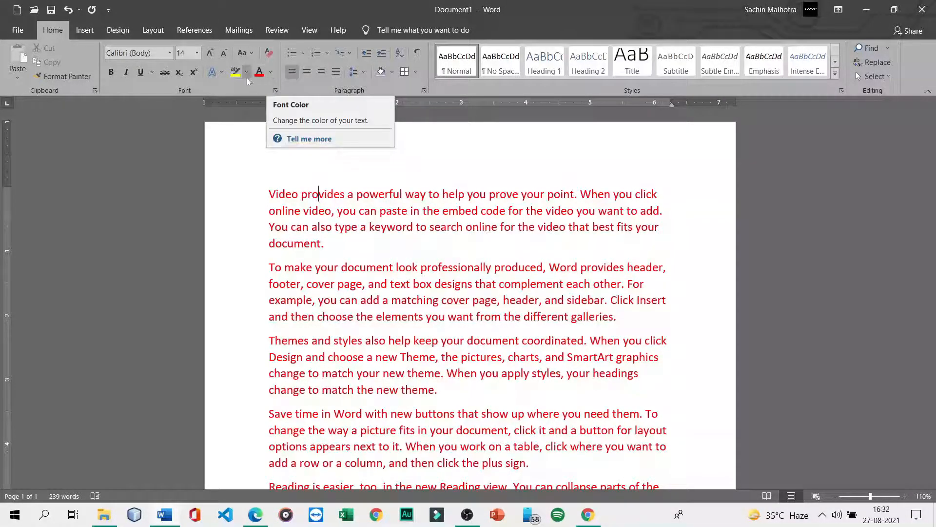
- Highlight the first paragraph in black and the second paragraph in yellow
drag(258, 198, 349, 248)
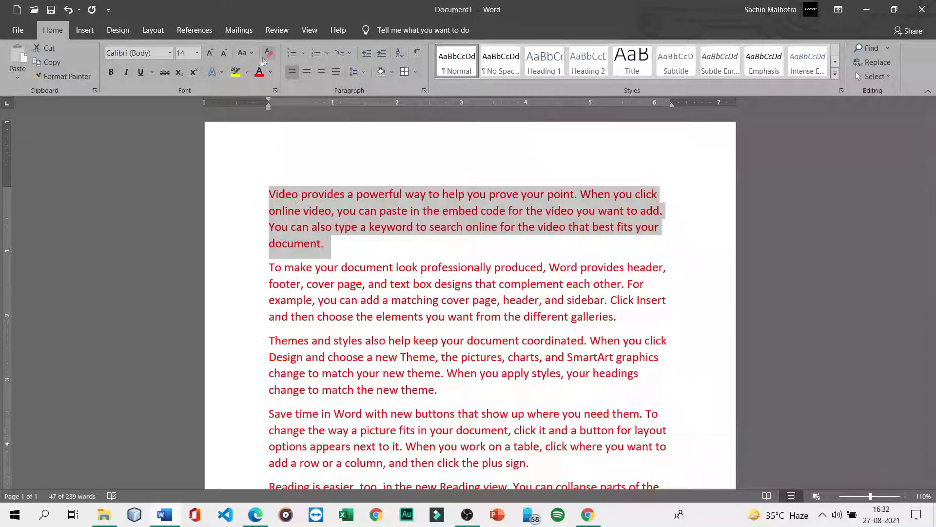
click(247, 72)
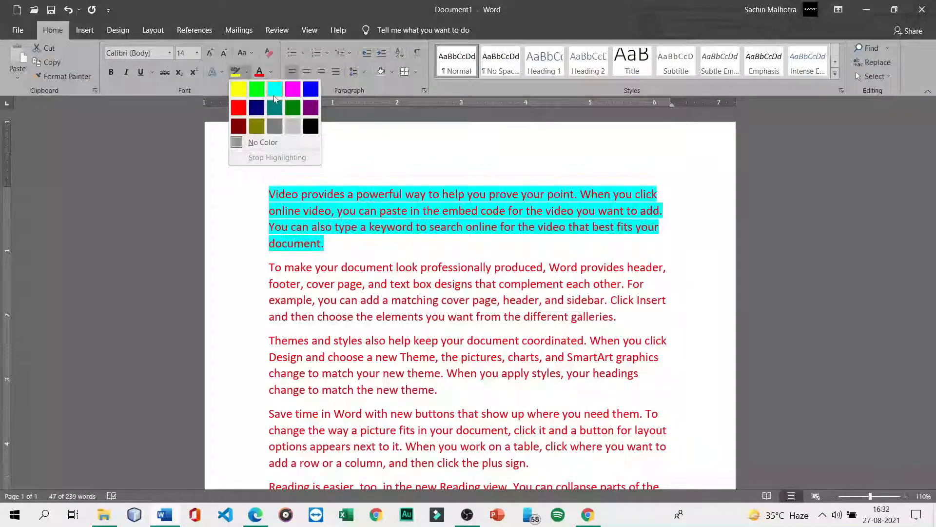
click(310, 126)
drag(269, 268, 623, 317)
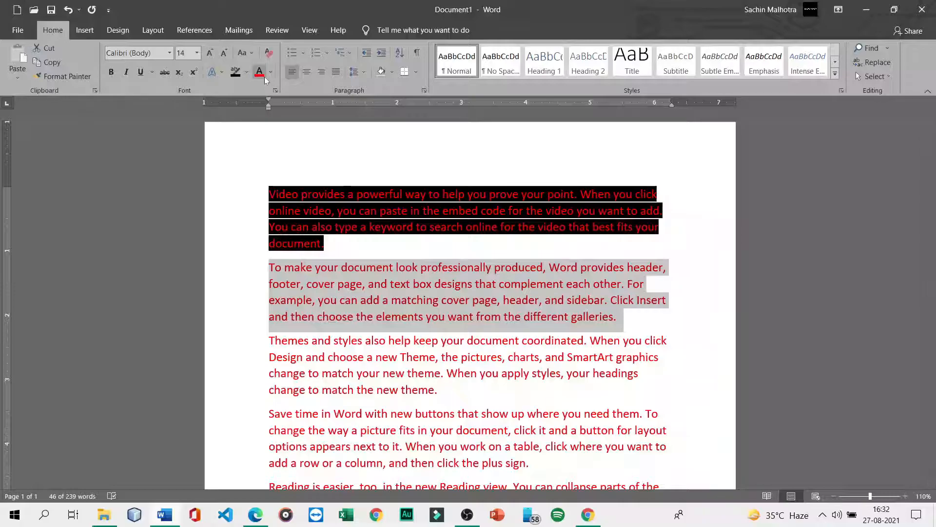
click(247, 74)
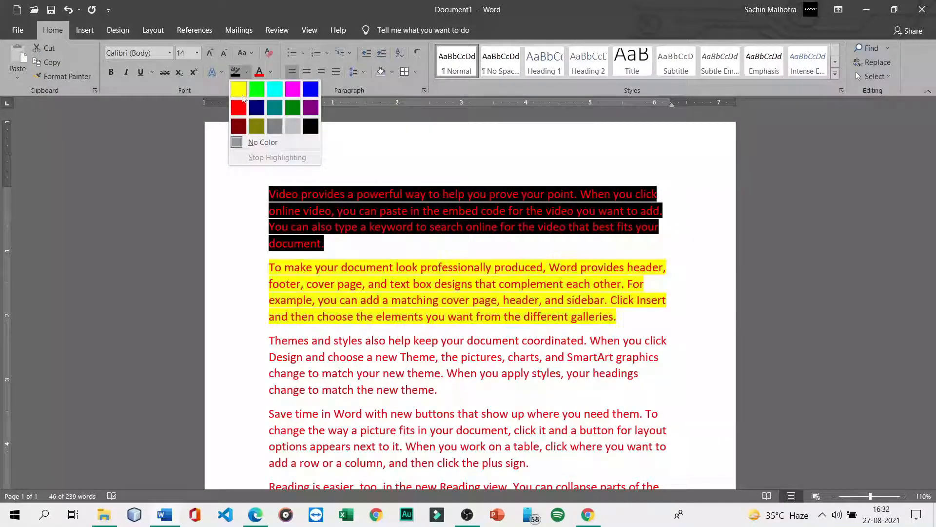
click(246, 98)
- Undo the black and yellow highlighting so both paragraphs are plain red again
key(Right)
click(251, 266)
click(243, 284)
click(233, 301)
click(222, 211)
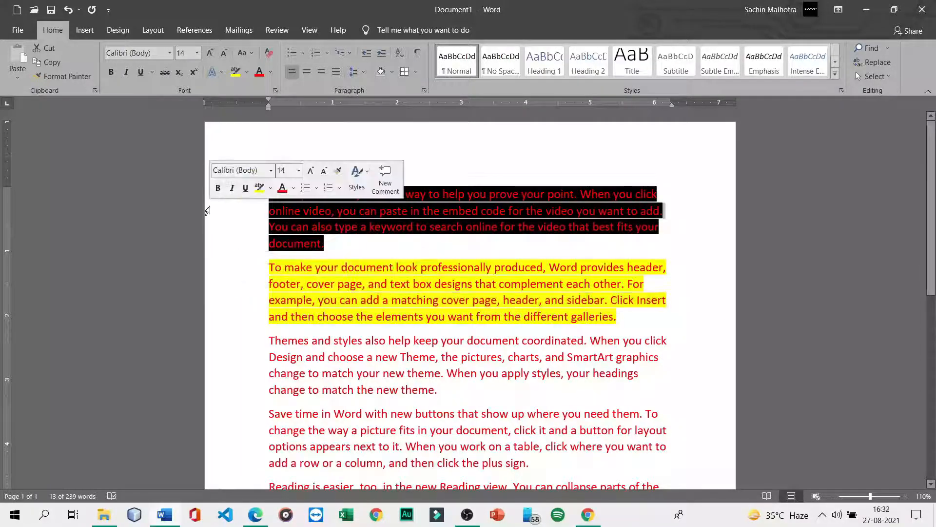
click(327, 212)
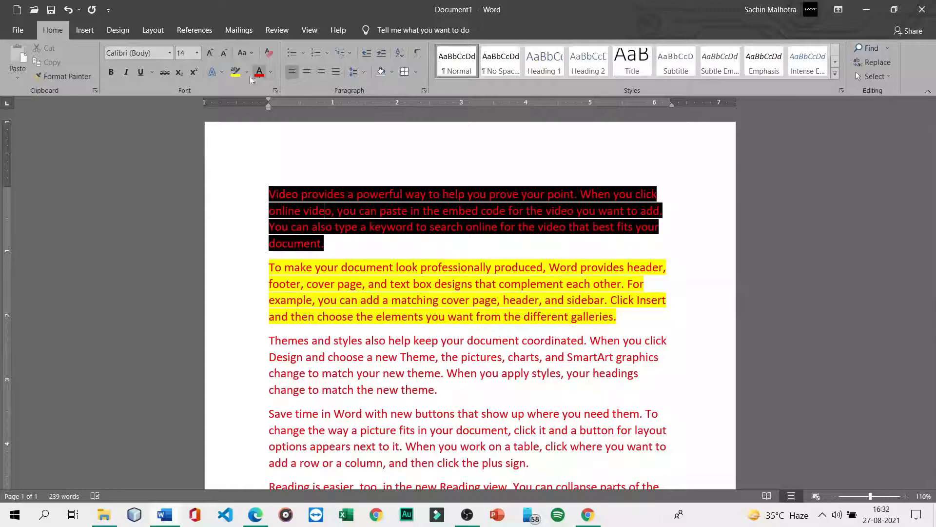
click(230, 72)
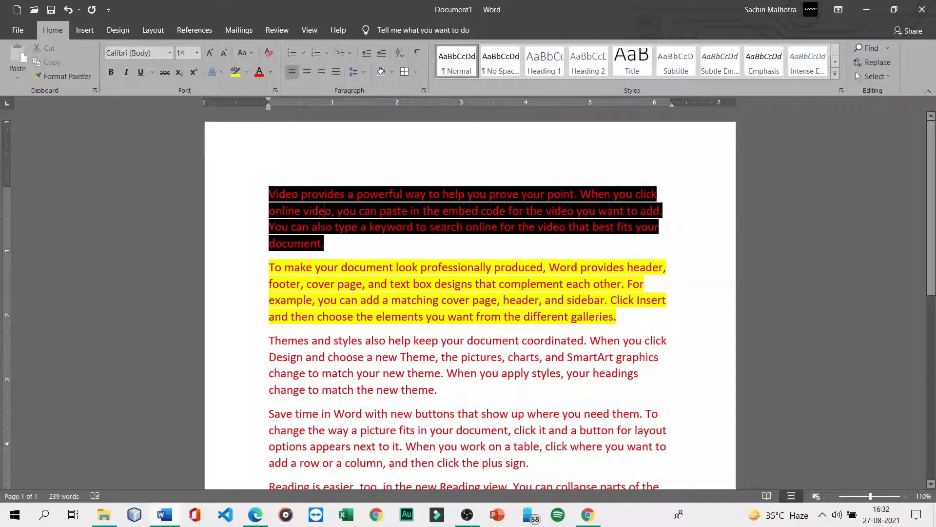
key(ctrl+z)
key(ctrl+z)
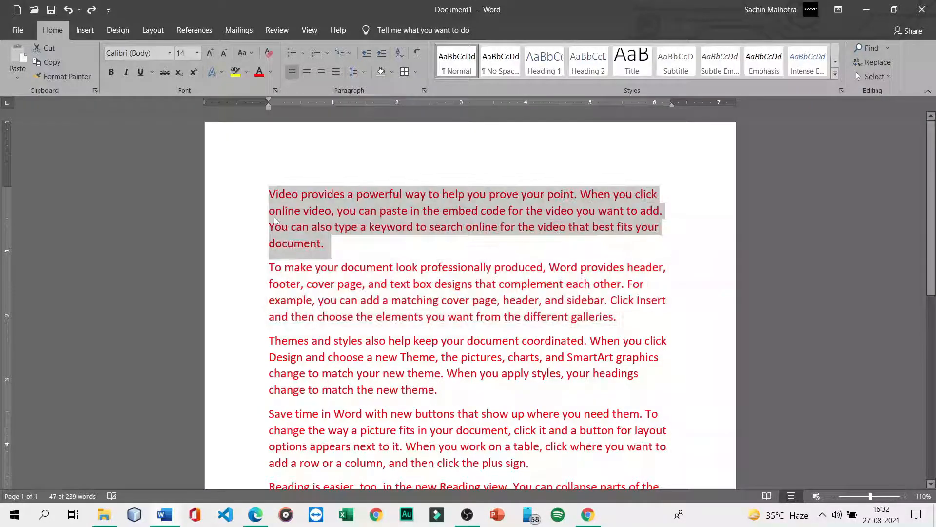
click(227, 241)
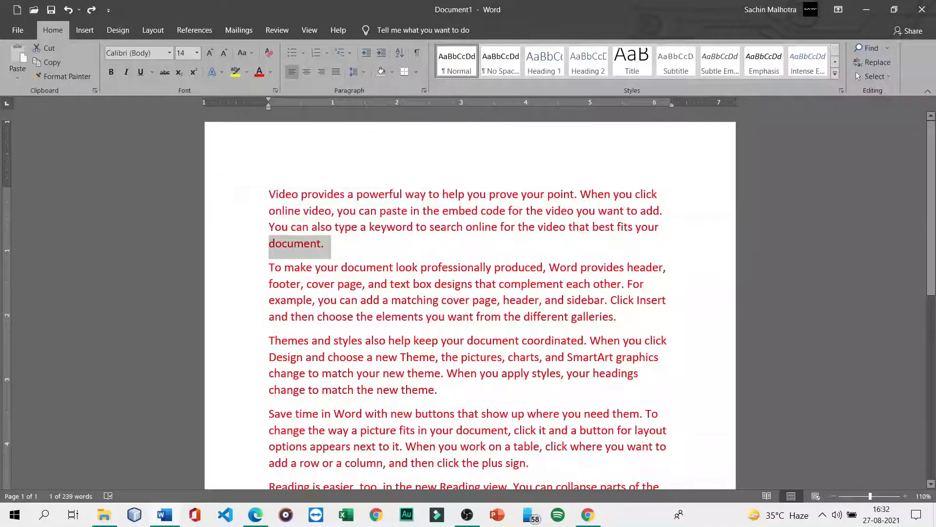
click(666, 211)
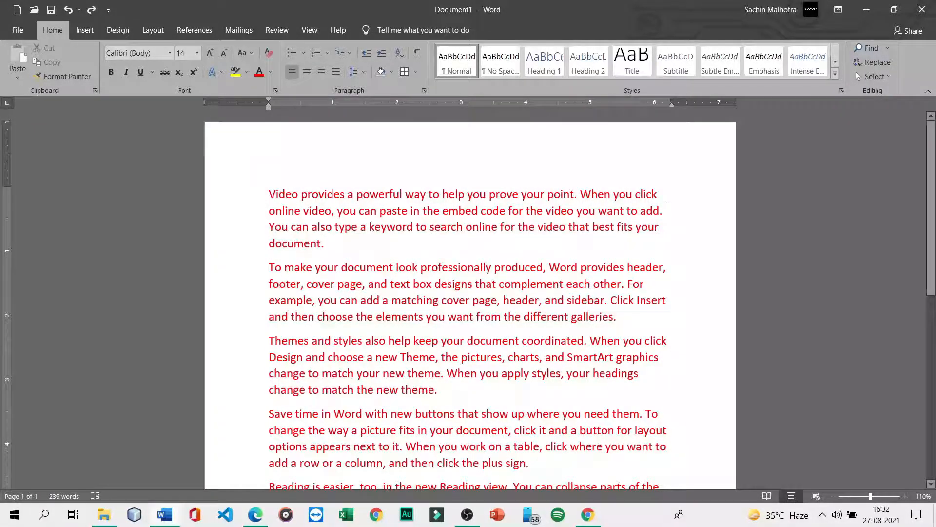
scroll(470, 300, down, 3)
scroll(470, 300, up, 3)
- Try an Offset: Bottom Right outer shadow on the first paragraph, then remove it
drag(269, 195, 323, 244)
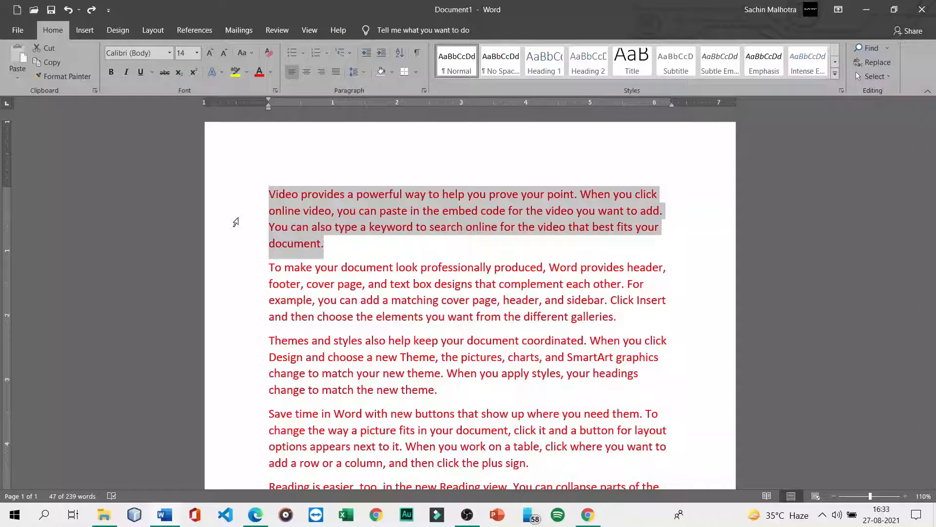
click(221, 72)
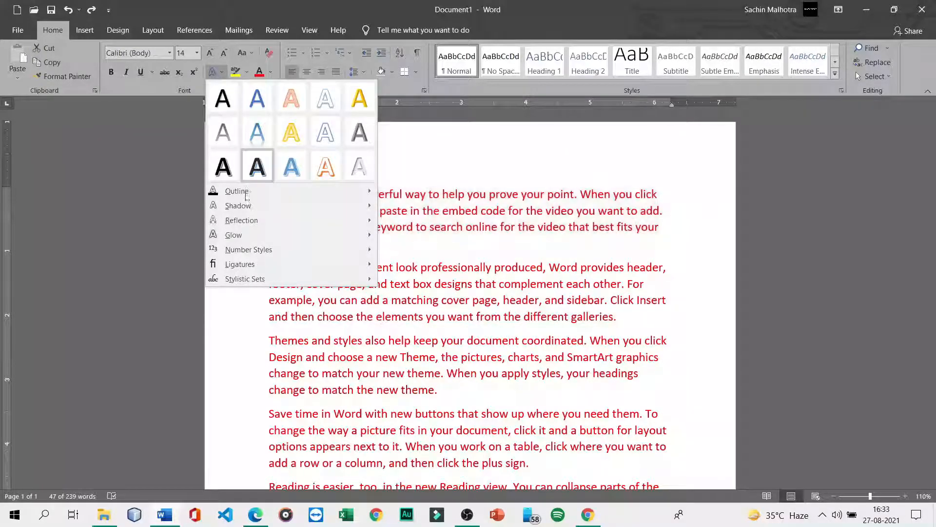
mouse_move(251, 213)
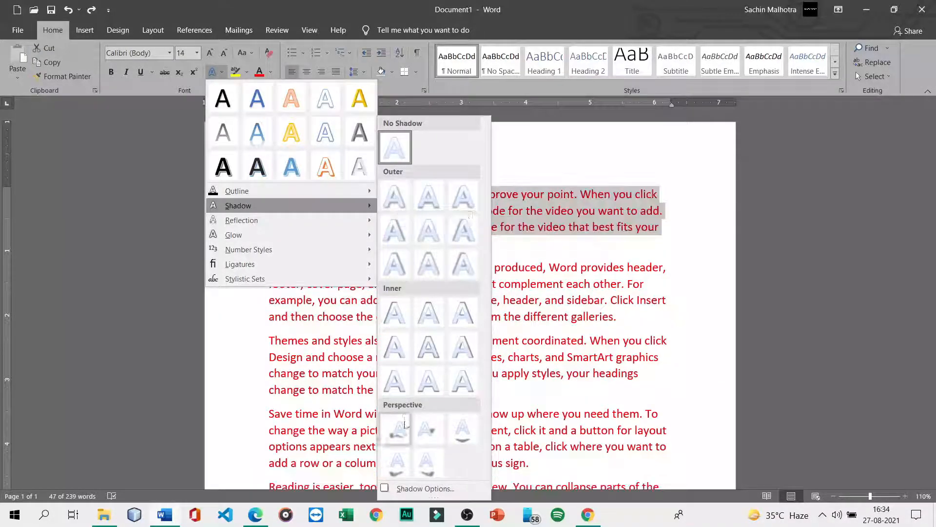
click(404, 209)
click(324, 252)
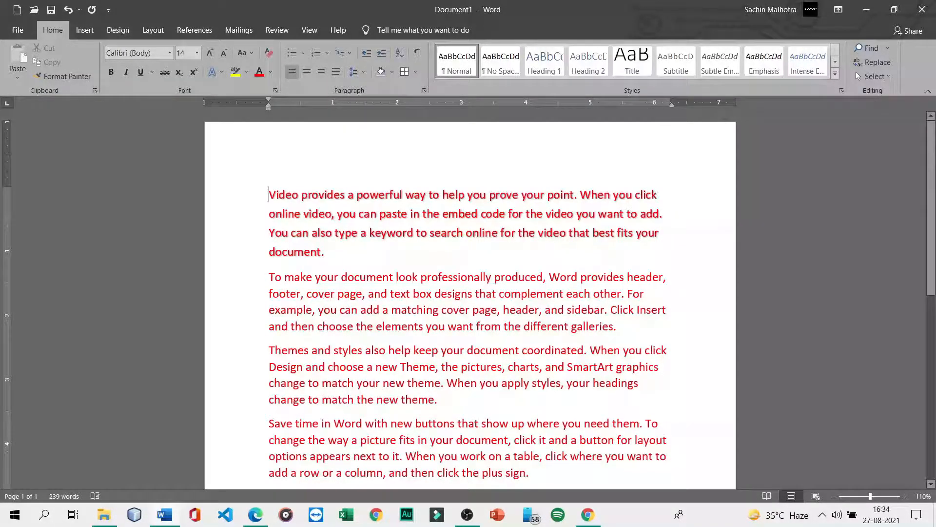
key(ctrl+shift+Down)
- Apply an Inside: Top Left inner shadow, then replace it with Inside: Center
click(220, 73)
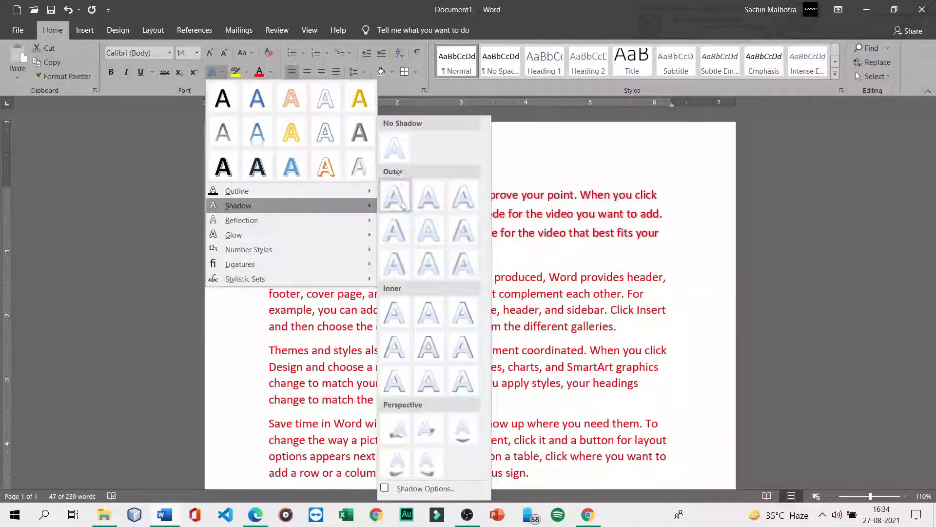
click(398, 320)
key(Right)
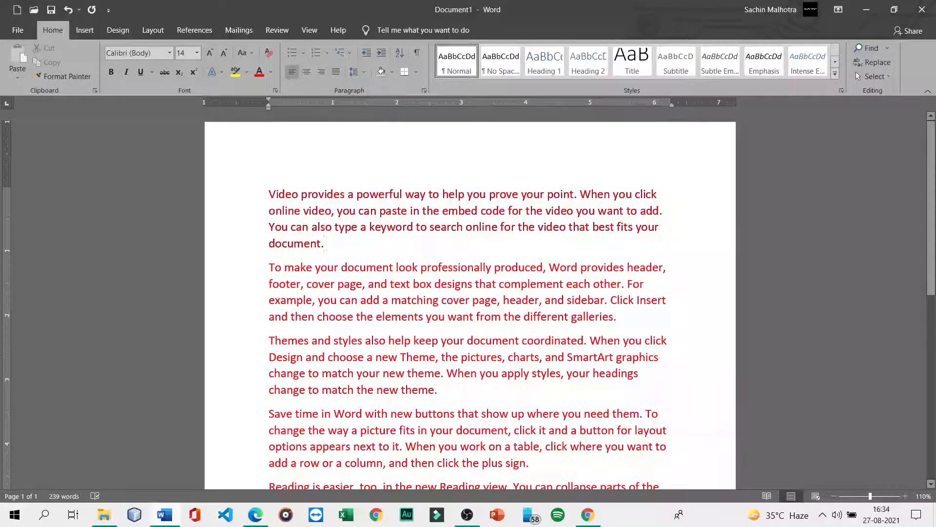
drag(324, 243, 253, 112)
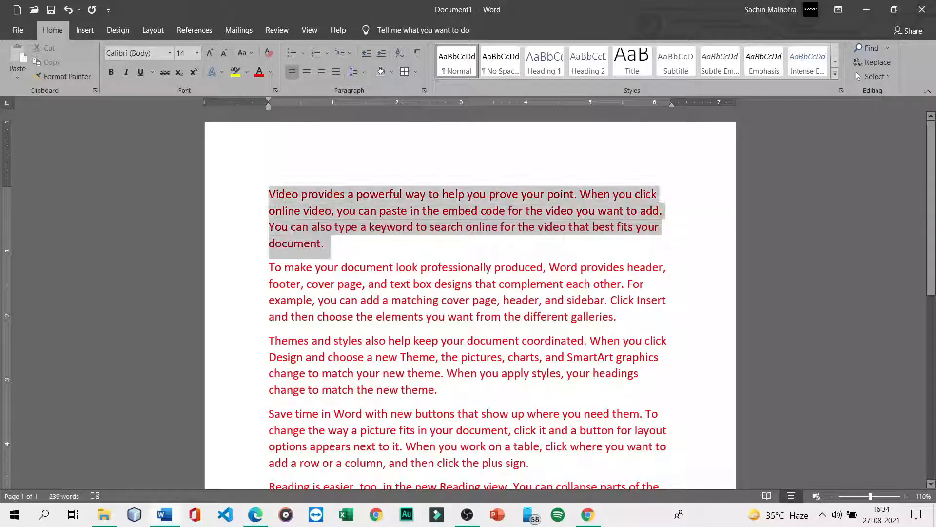
click(213, 72)
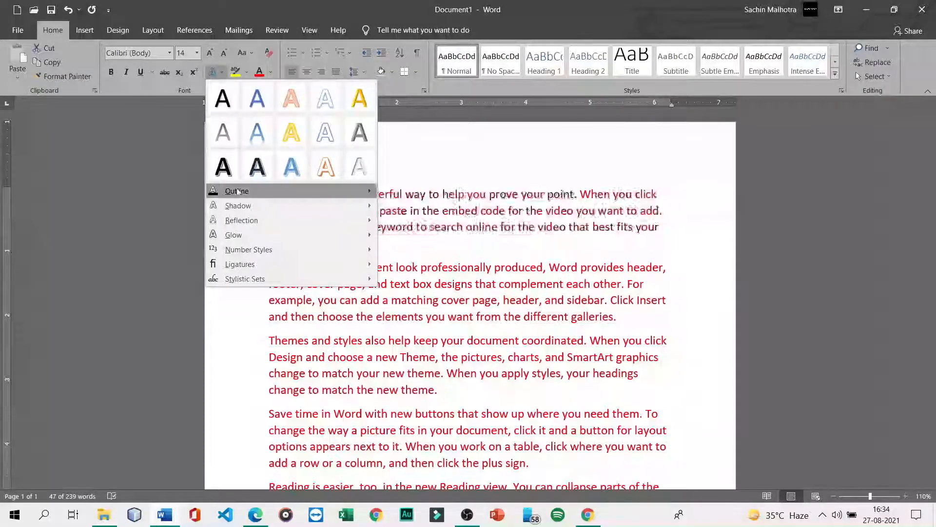
mouse_move(288, 206)
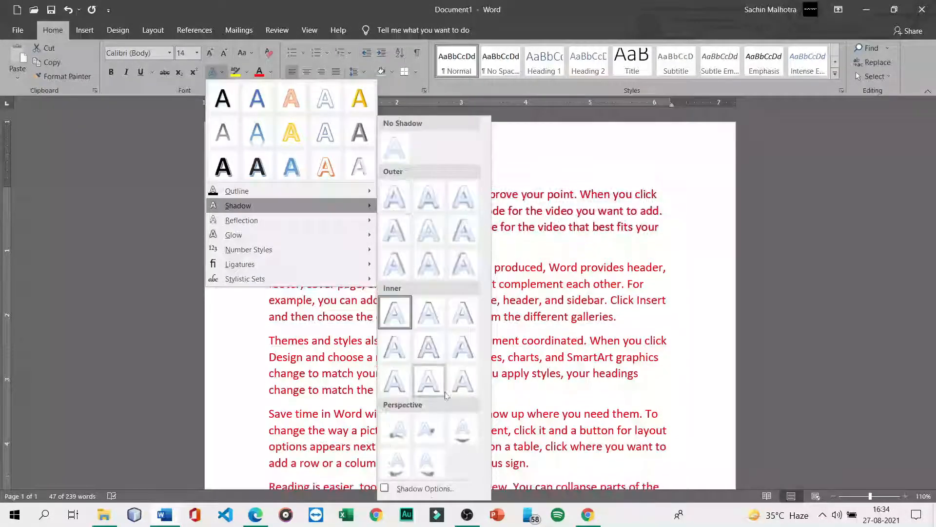
click(429, 358)
click(508, 243)
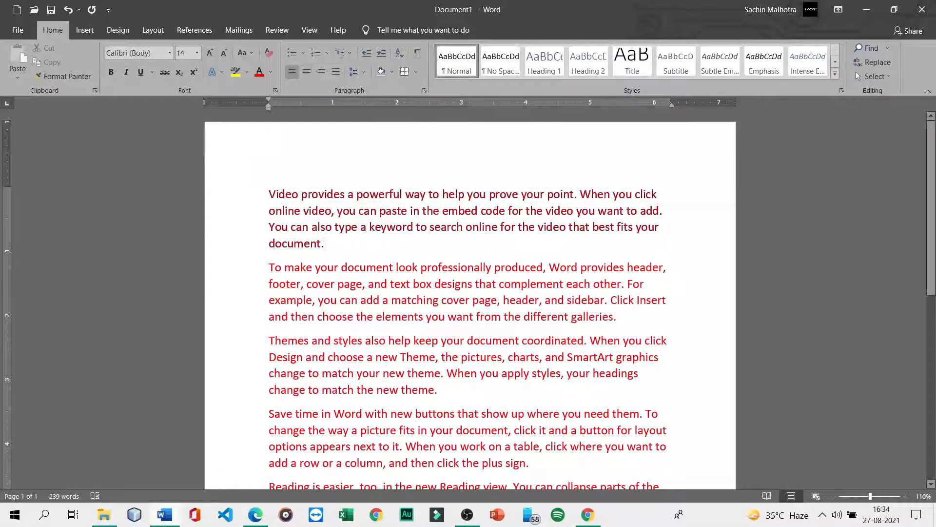
- Apply the 'Fill: Light Gray, Background color 2; Inner Shadow' text effect preset to the first paragraph
click(225, 74)
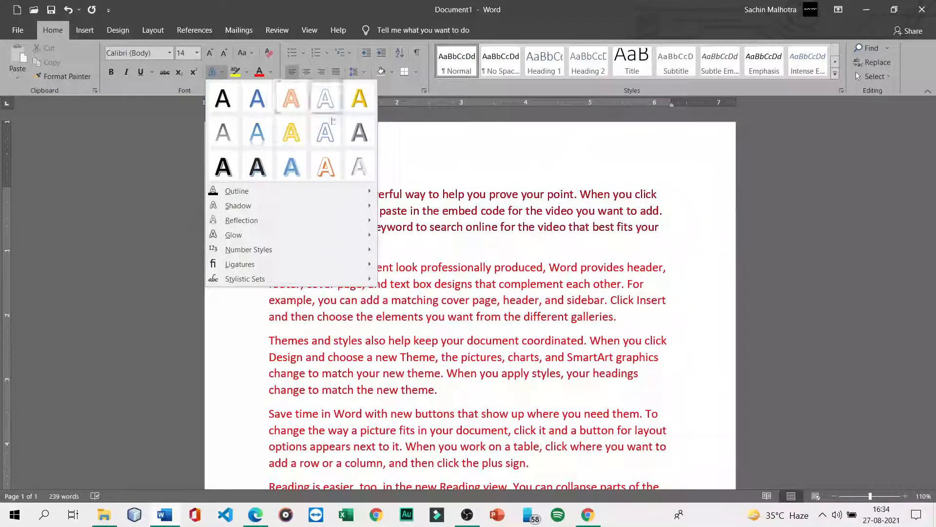
click(324, 243)
drag(324, 242, 270, 195)
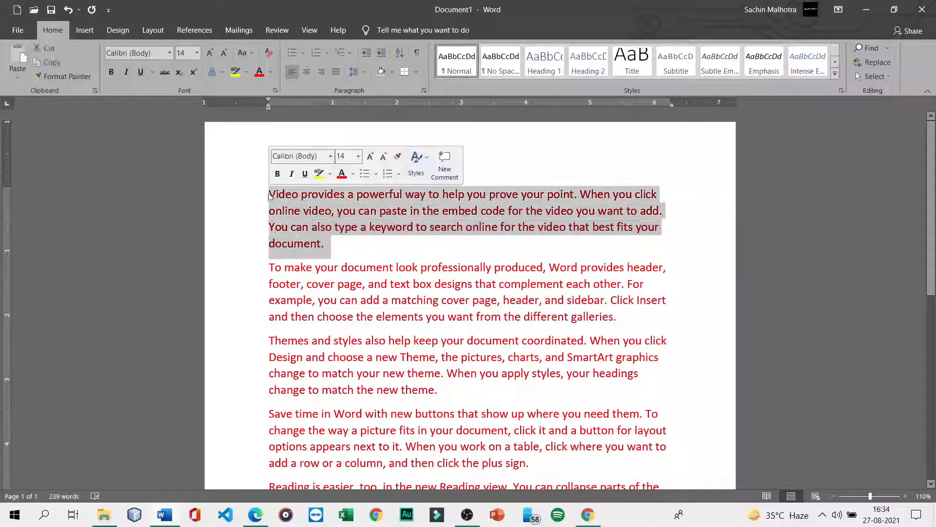
click(213, 72)
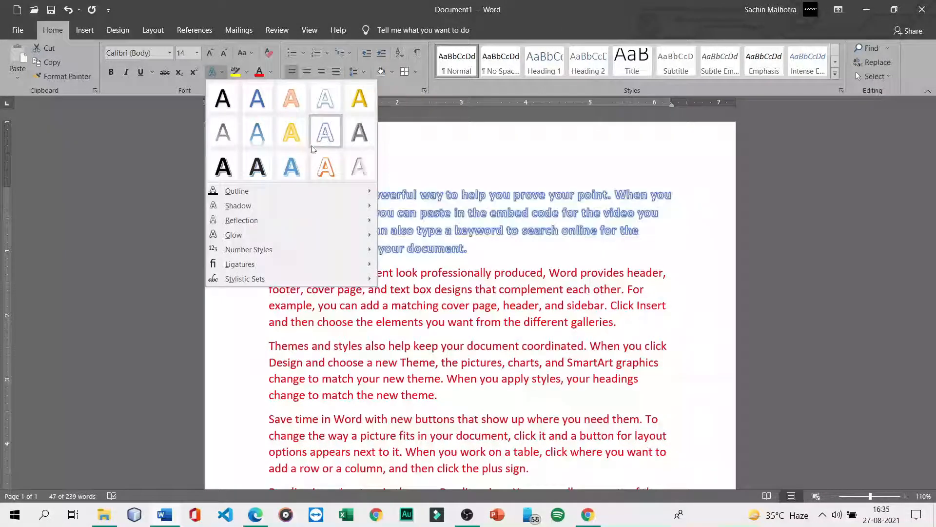
click(358, 168)
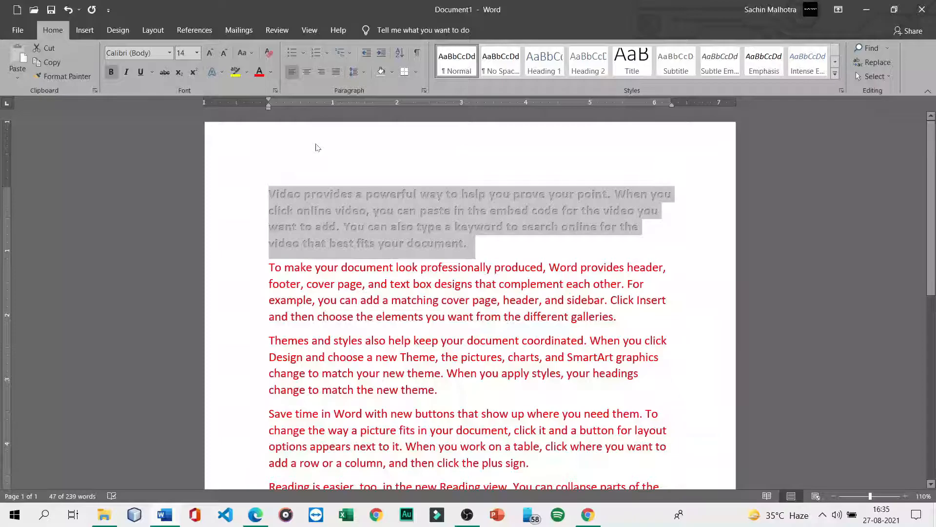
- Give the first paragraph's text a black outline, then reselect the paragraph
click(222, 77)
mouse_move(247, 191)
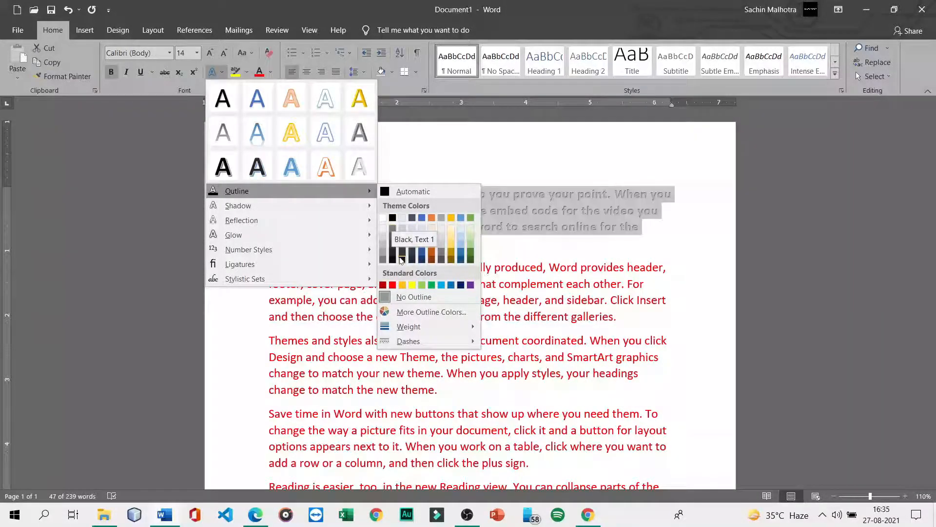
click(392, 218)
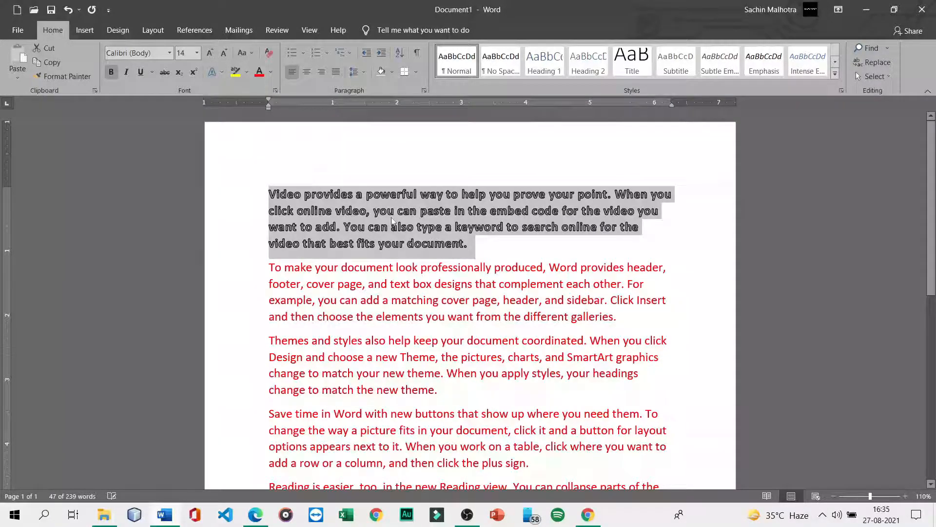
click(504, 246)
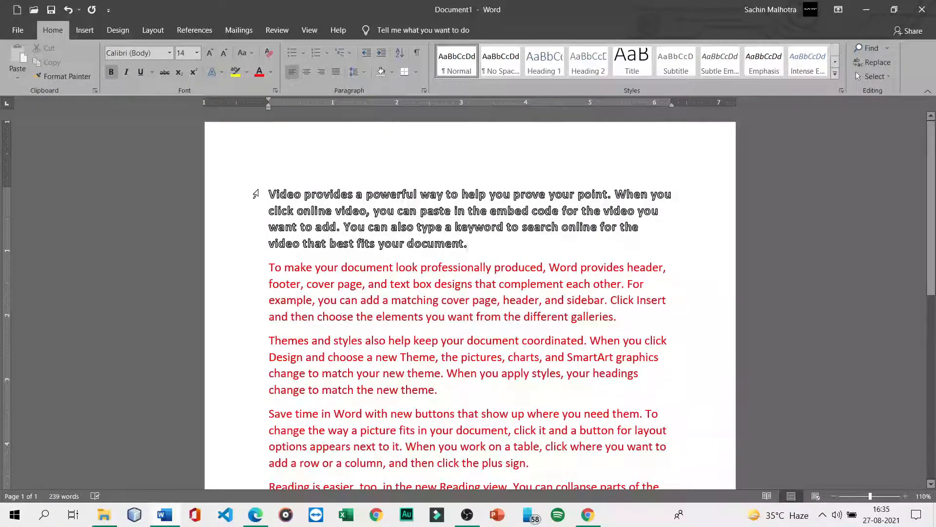
drag(255, 193, 420, 231)
drag(482, 239, 480, 246)
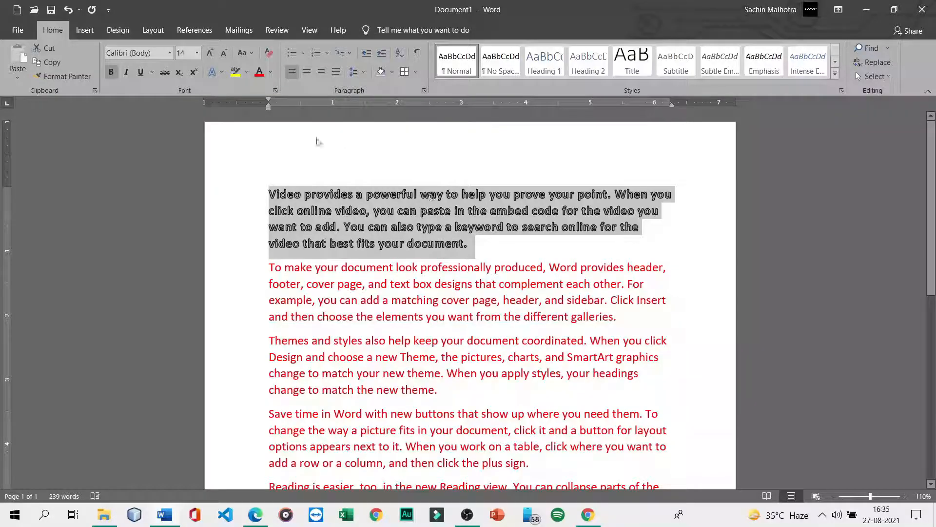
click(212, 71)
mouse_move(258, 223)
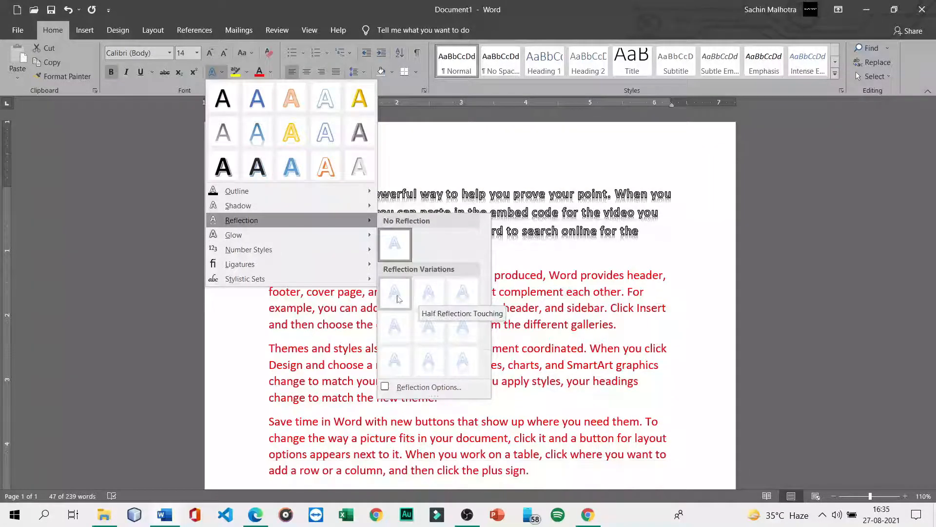
click(429, 295)
key(Right)
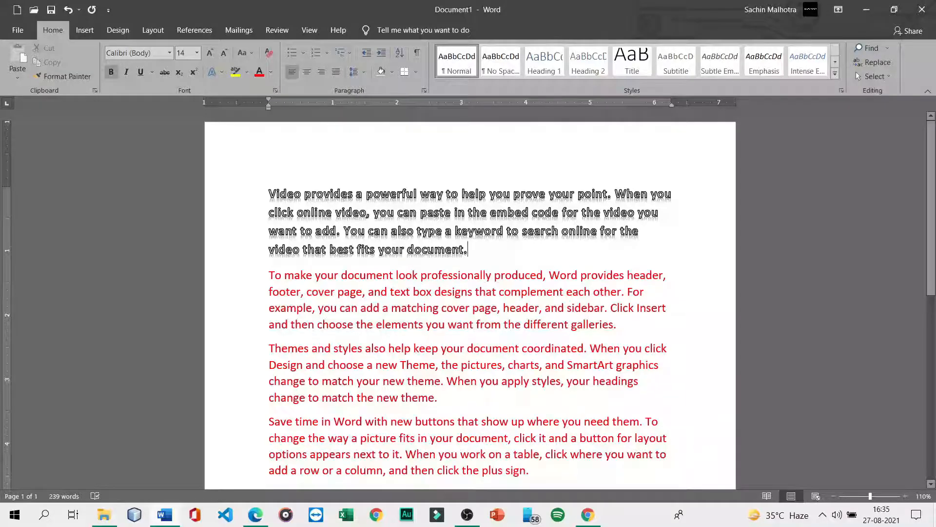
click(222, 72)
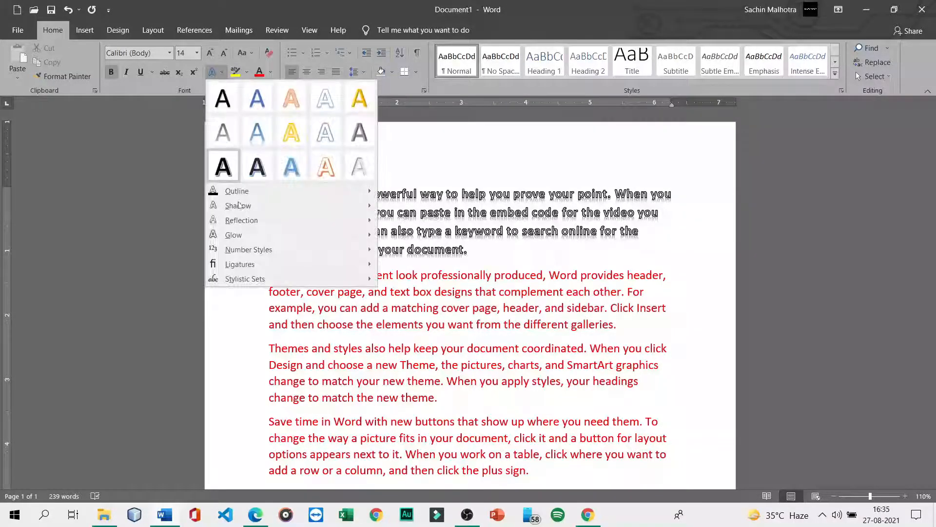
mouse_move(288, 239)
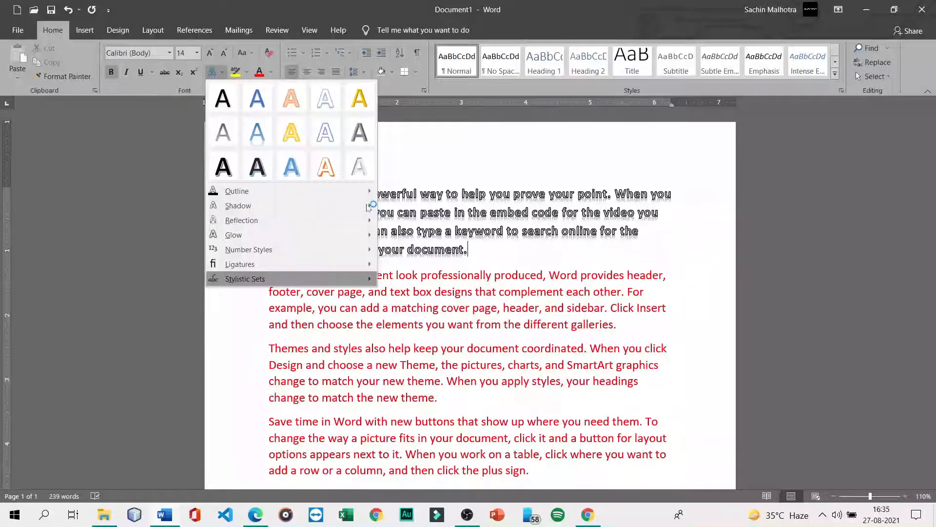
mouse_move(315, 255)
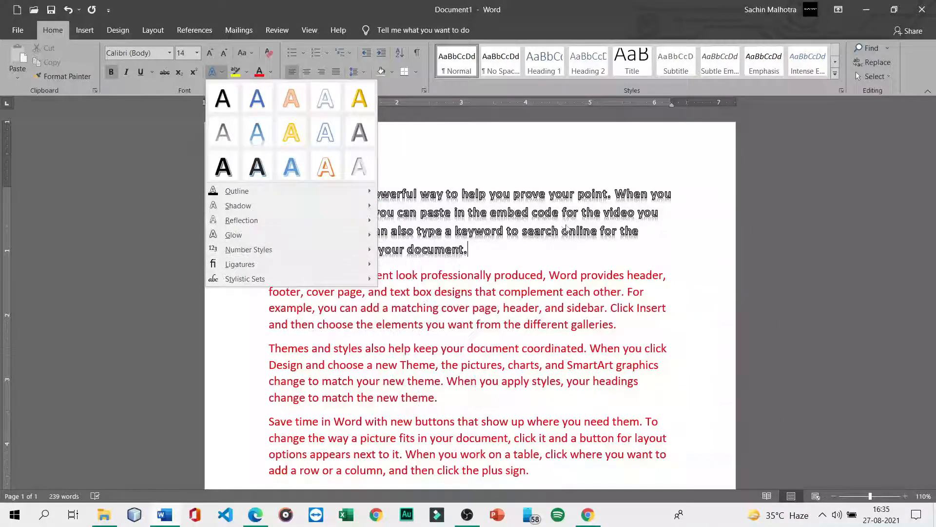
click(597, 241)
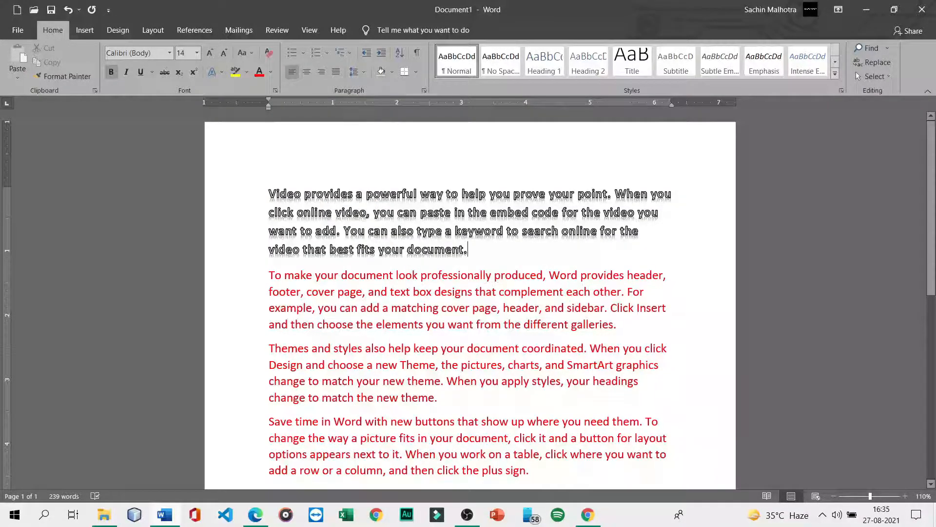
click(212, 72)
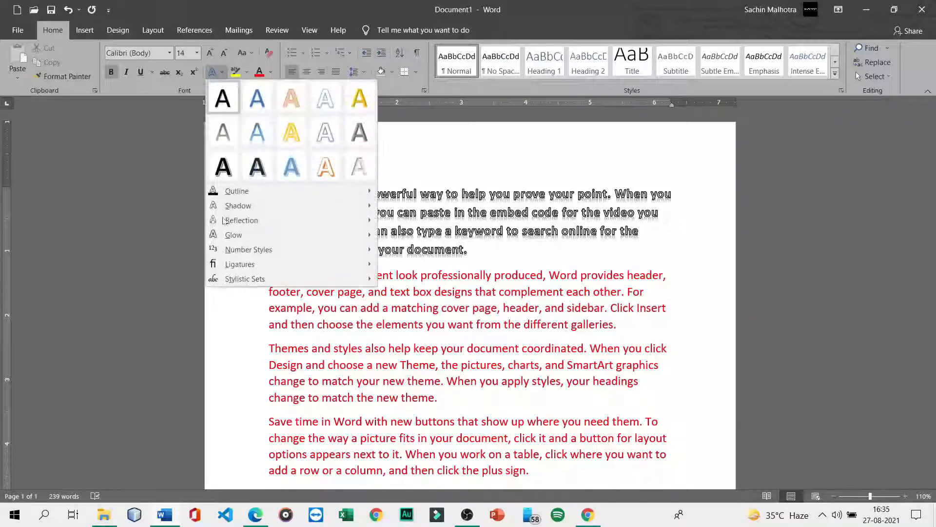
click(494, 251)
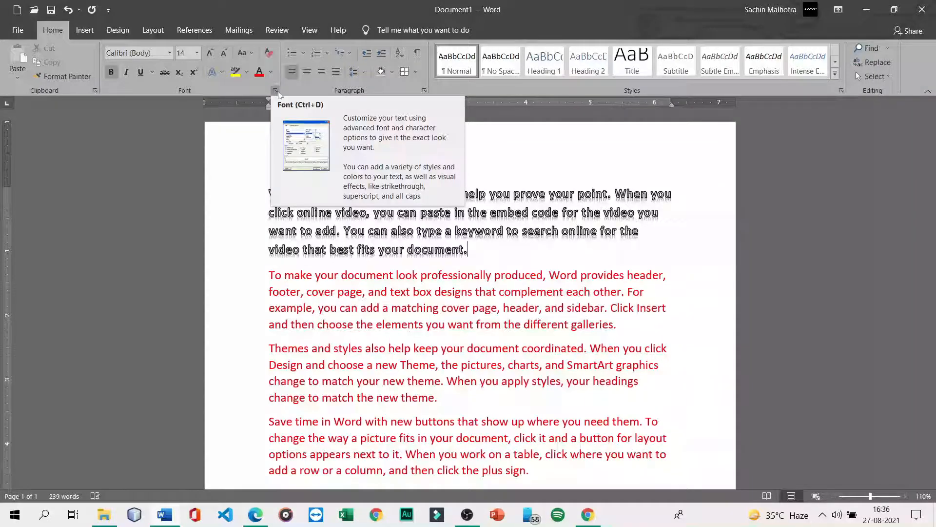
click(209, 148)
key(ctrl+d)
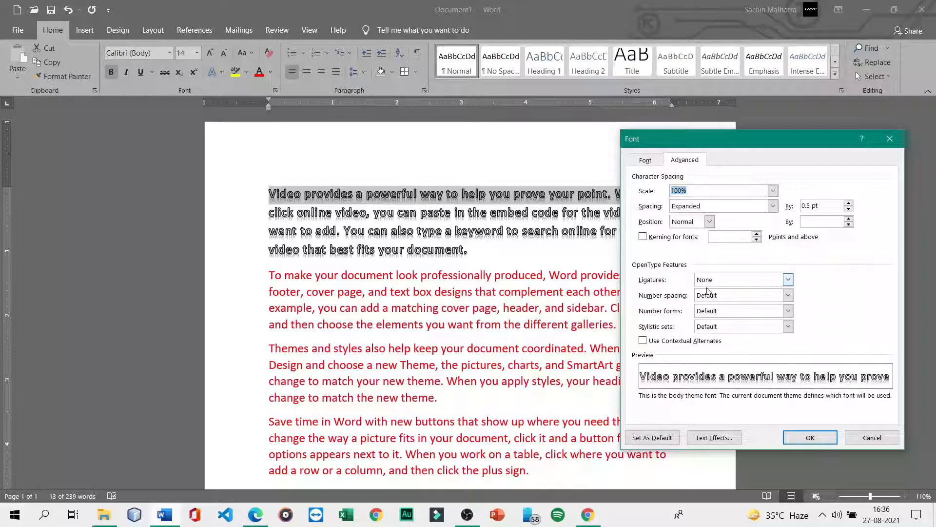
key(ctrl+shift+Tab)
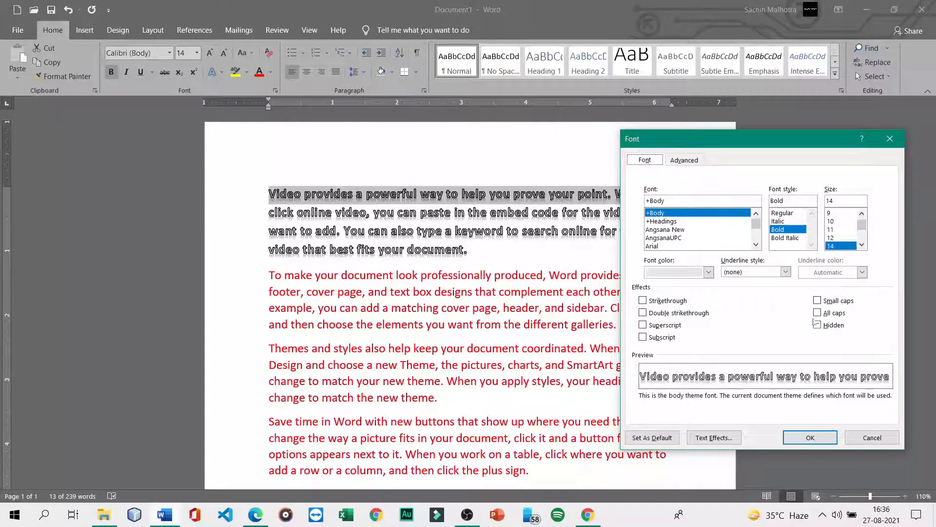
click(685, 160)
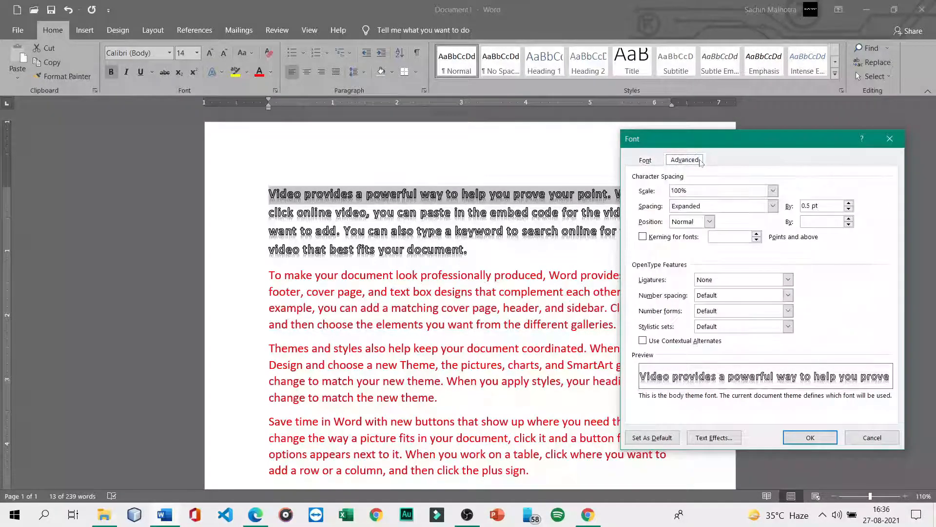
click(772, 192)
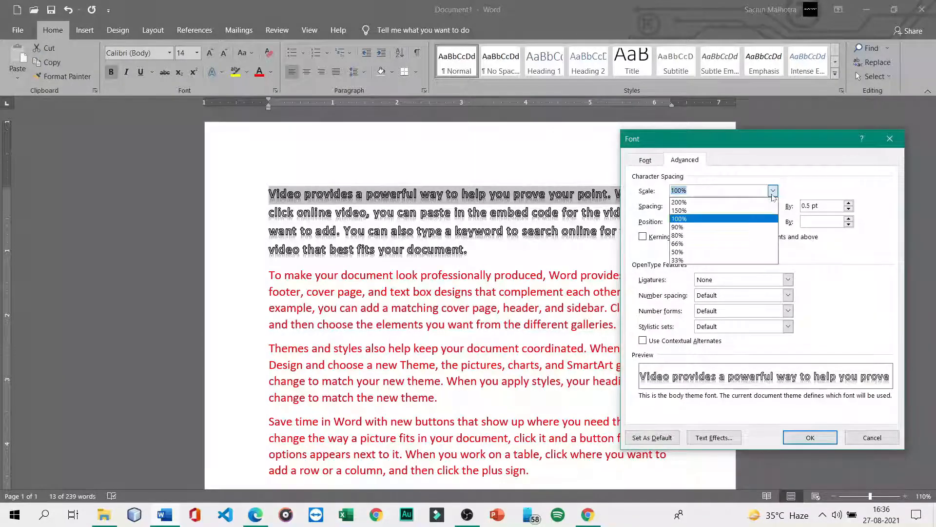
click(704, 219)
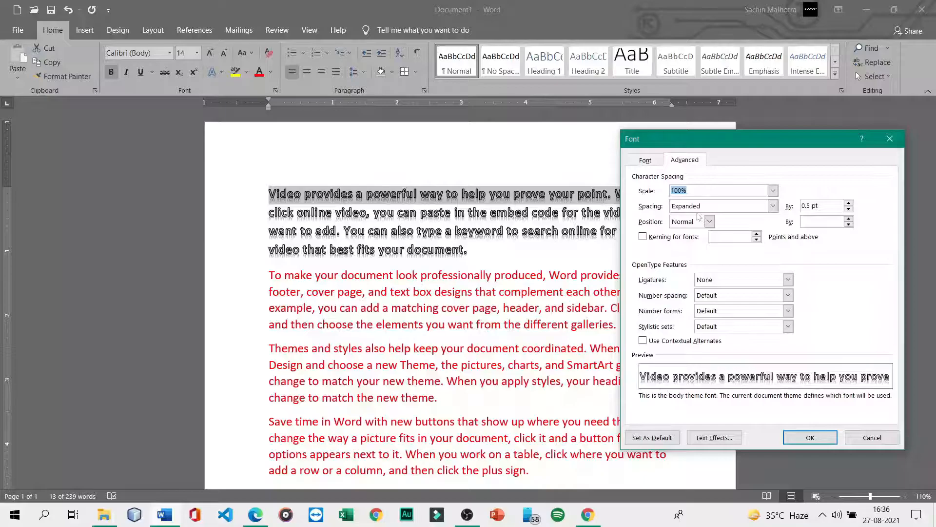
click(773, 191)
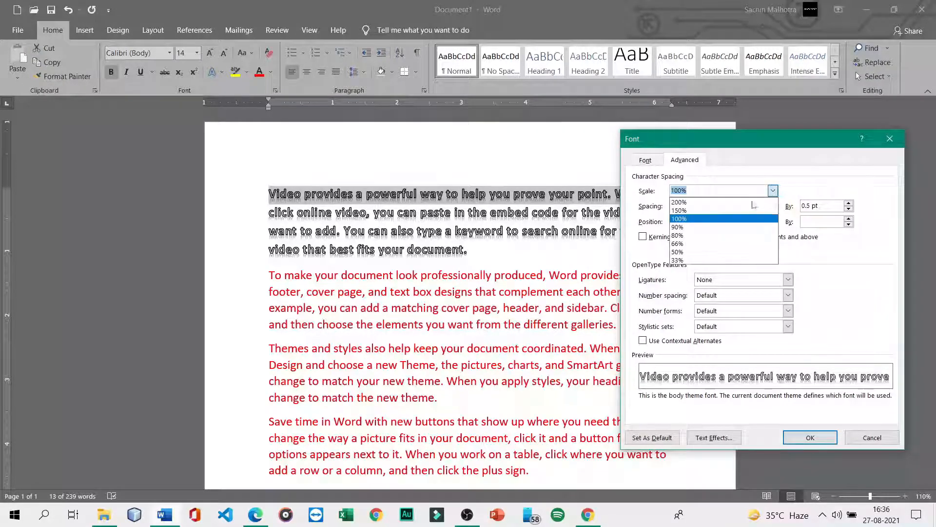
click(679, 202)
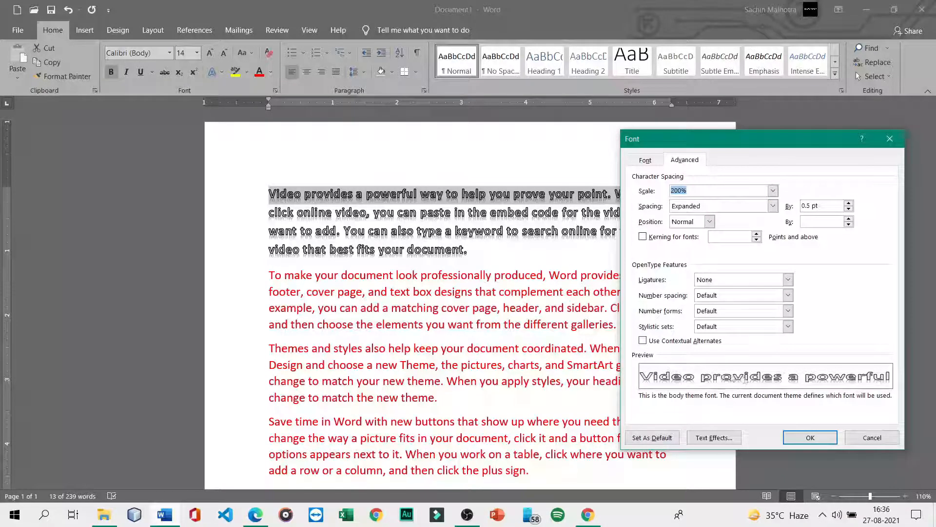
click(802, 439)
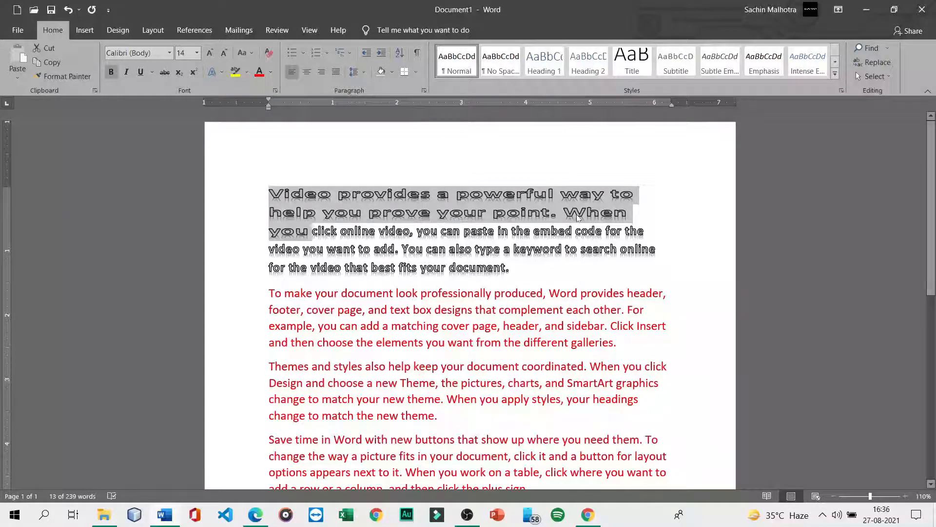
key(ctrl+z)
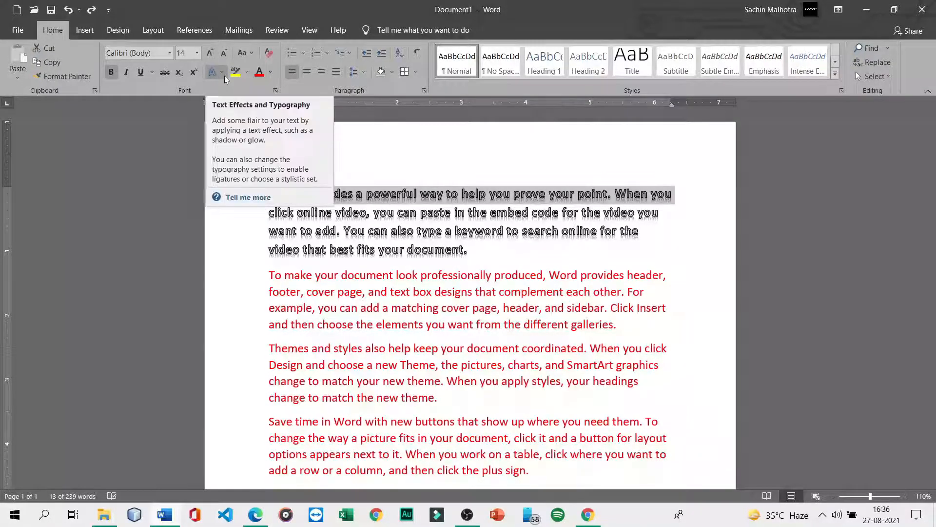
- Apply Expanded character spacing to one line, then to the whole first paragraph
key(ctrl+d)
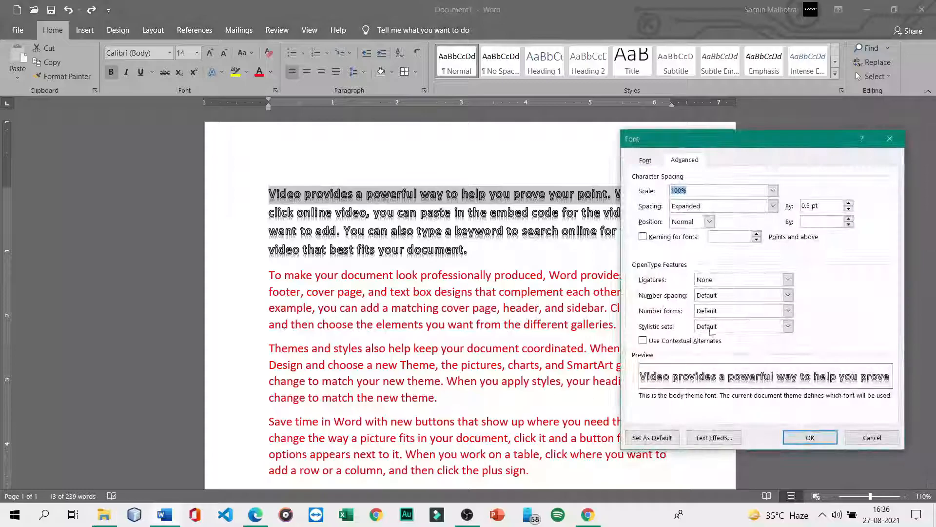
click(738, 212)
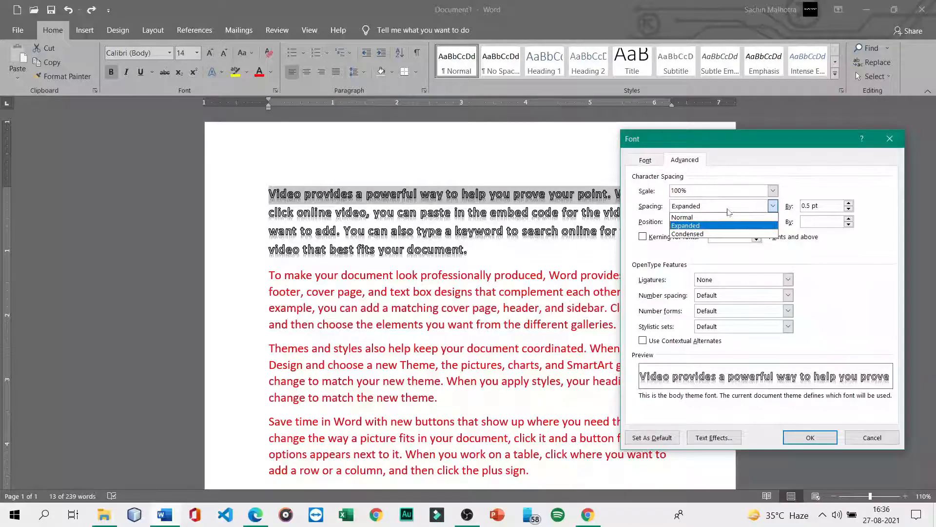
click(705, 224)
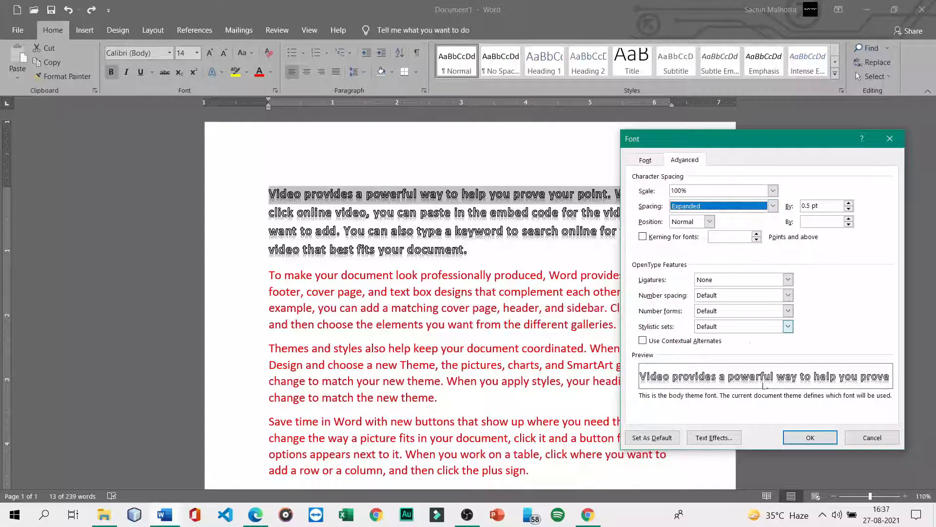
click(811, 437)
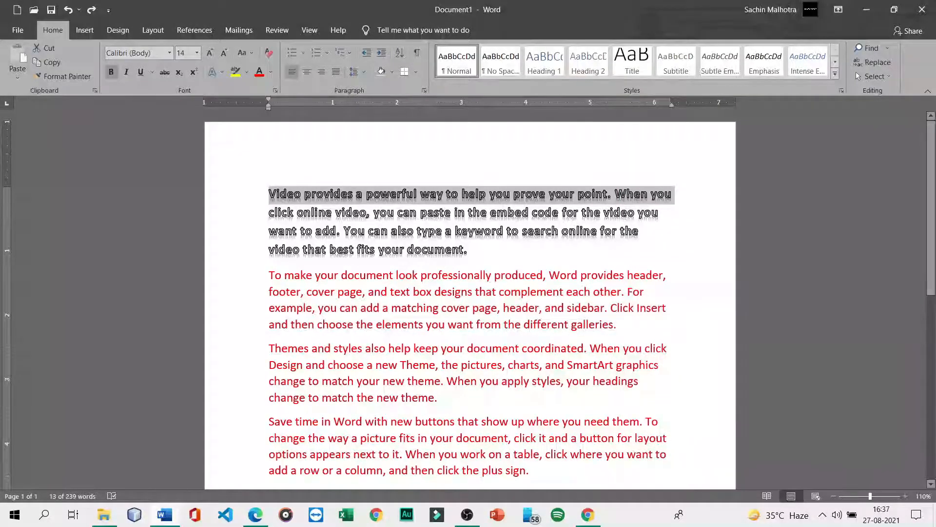
drag(305, 195, 273, 190)
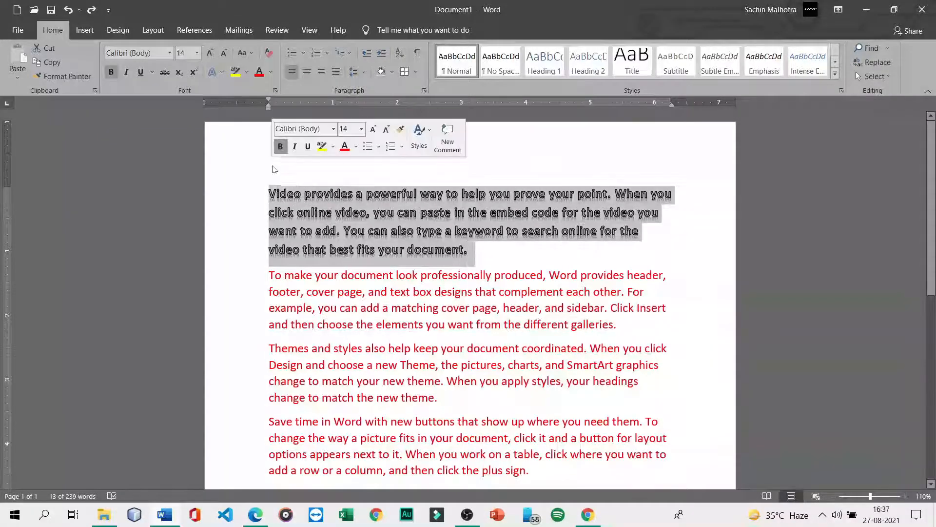
key(ctrl+d)
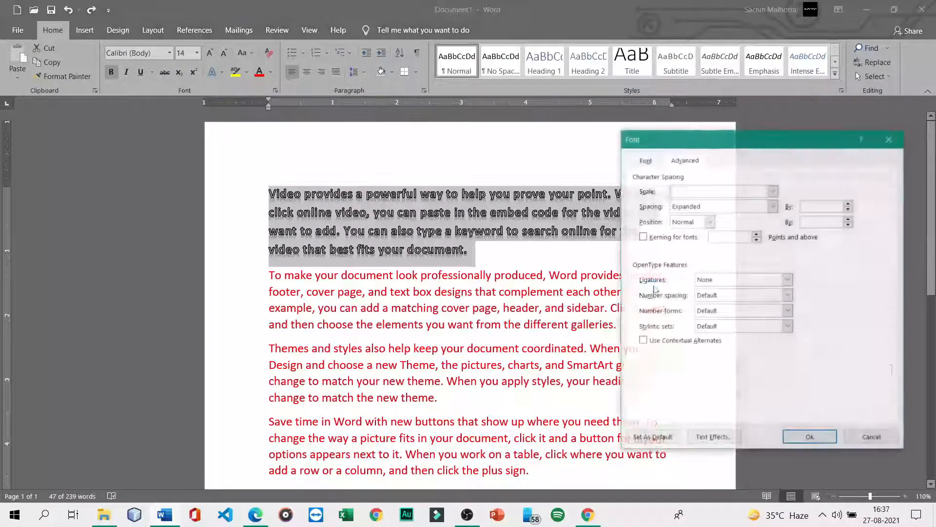
click(727, 209)
click(717, 228)
click(813, 443)
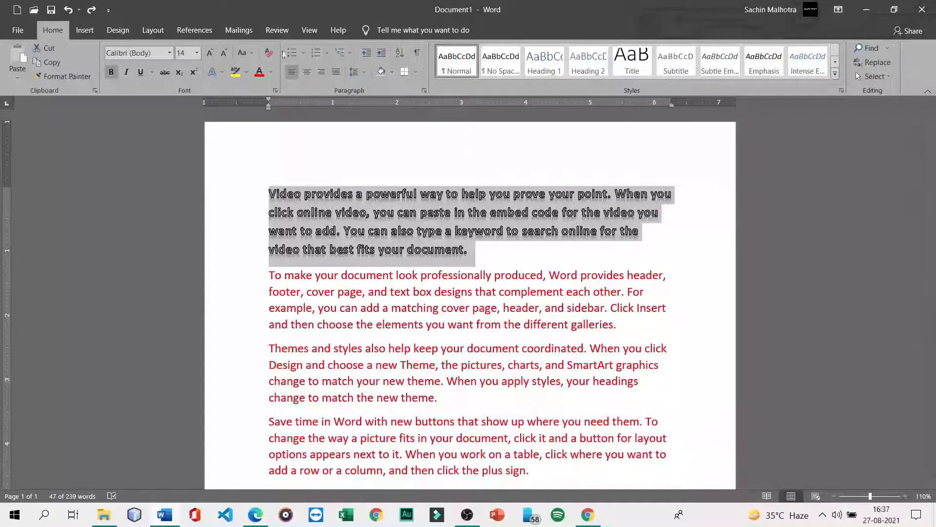
- Change the first paragraph's character spacing to Condensed by 0.5 pt
key(ctrl+d)
click(773, 205)
click(687, 233)
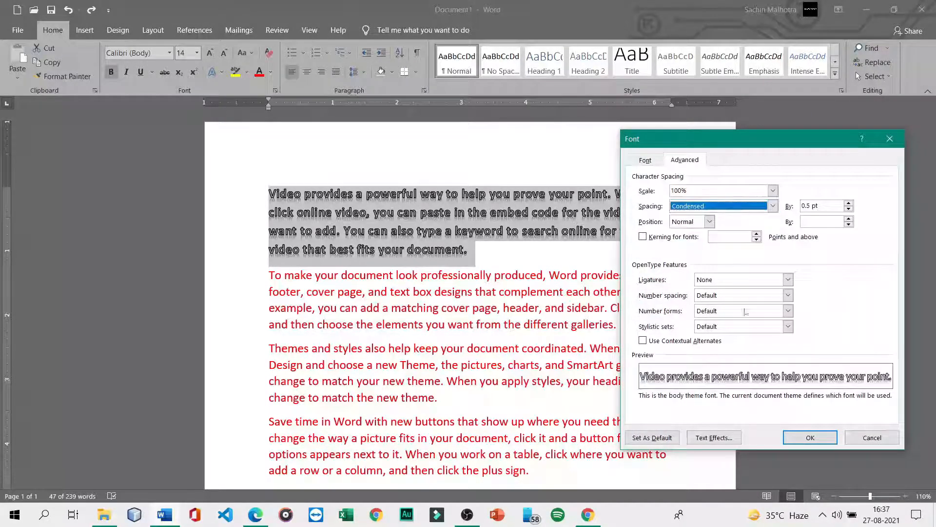
click(805, 438)
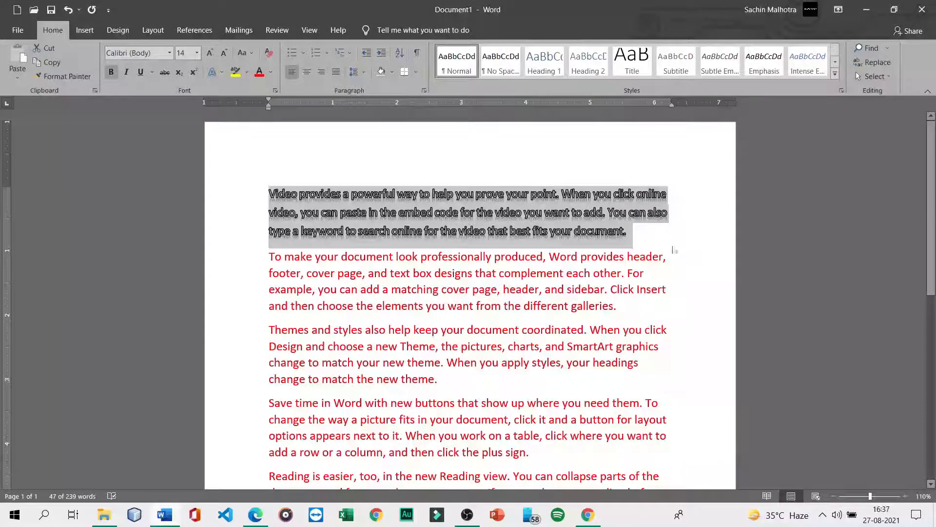
click(642, 238)
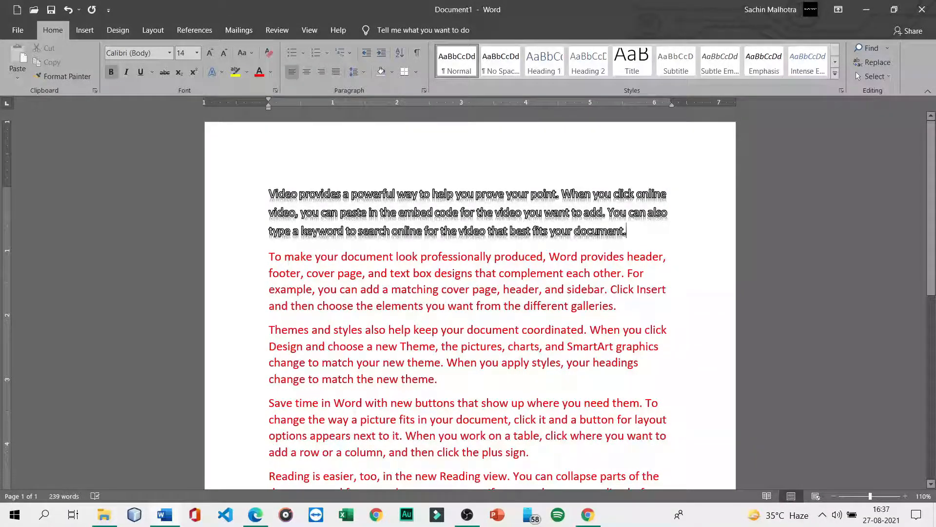
key(ctrl+d)
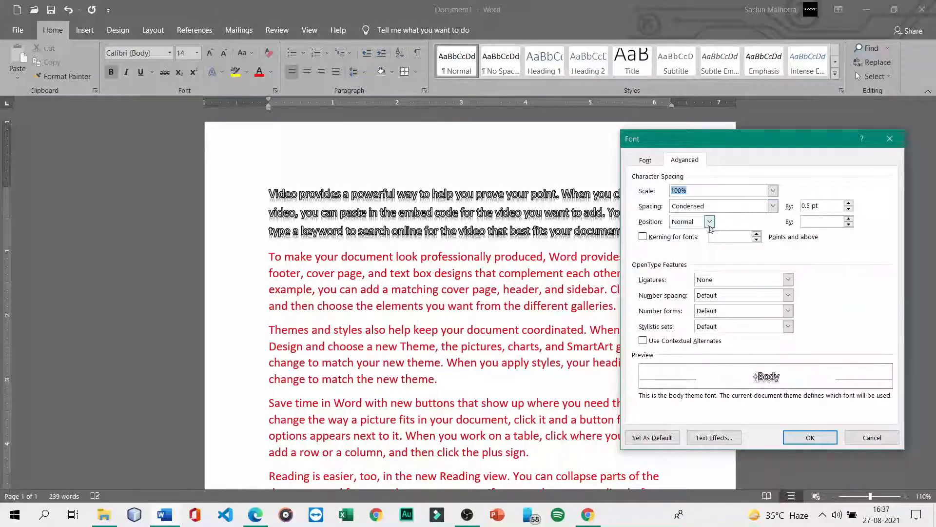
click(710, 222)
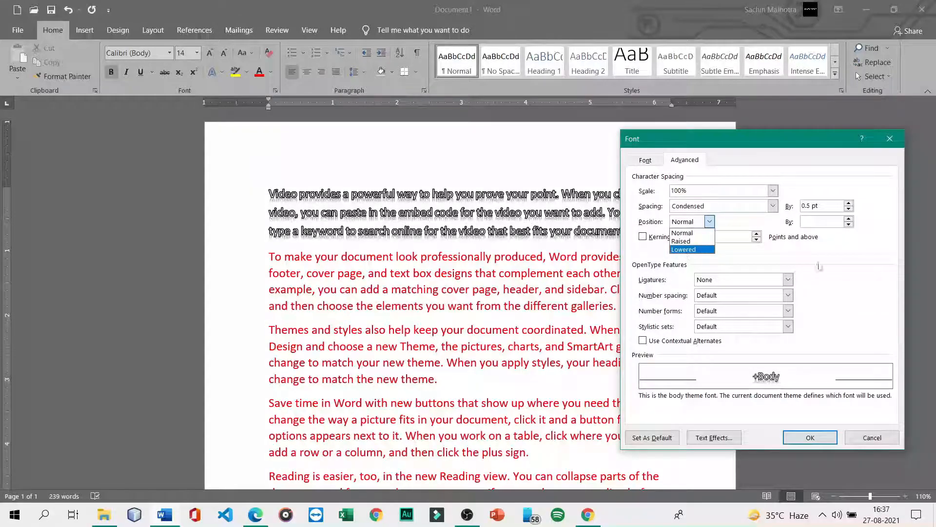
click(721, 264)
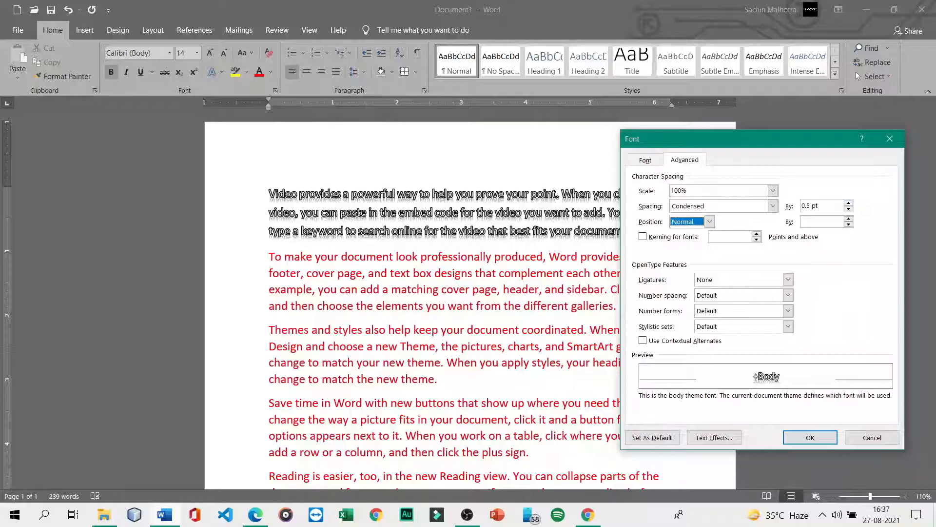
click(829, 206)
- Set the whole first paragraph's character spacing to Expanded by 0.2 pt
click(890, 139)
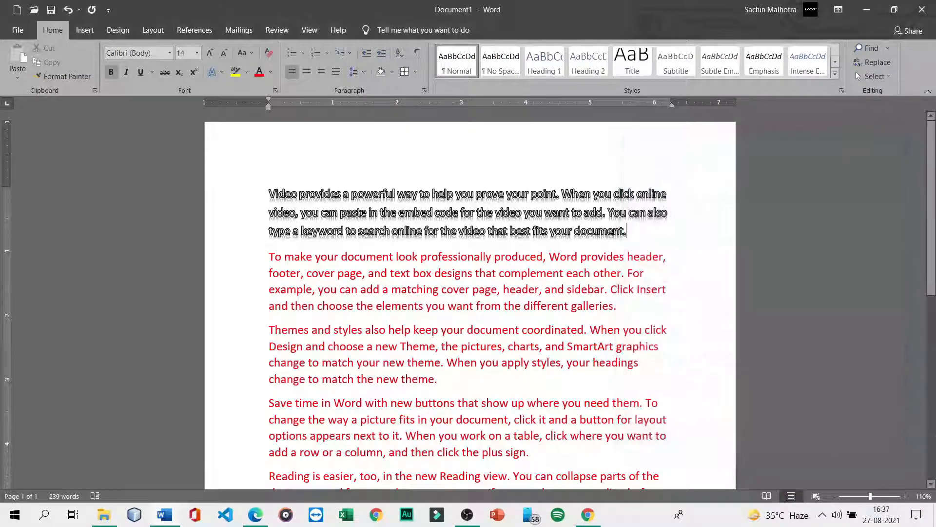
drag(525, 194, 268, 193)
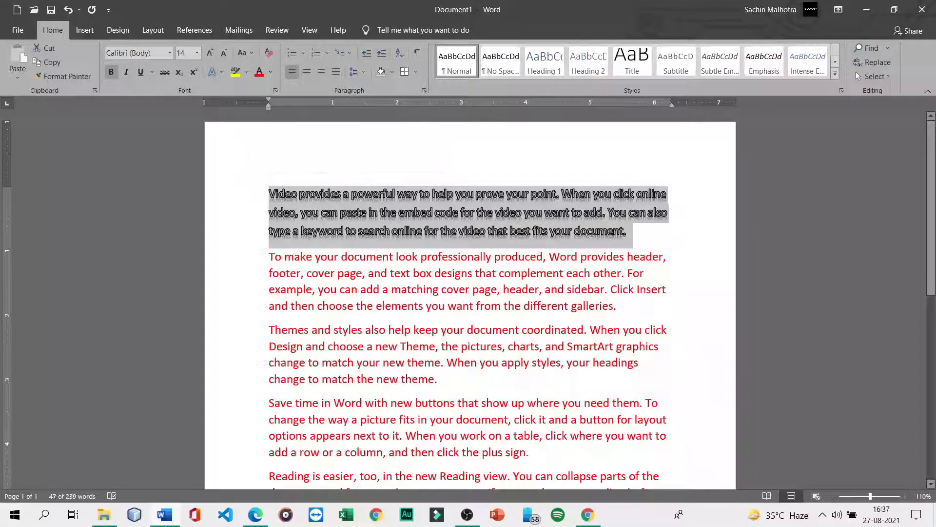
key(ctrl+d)
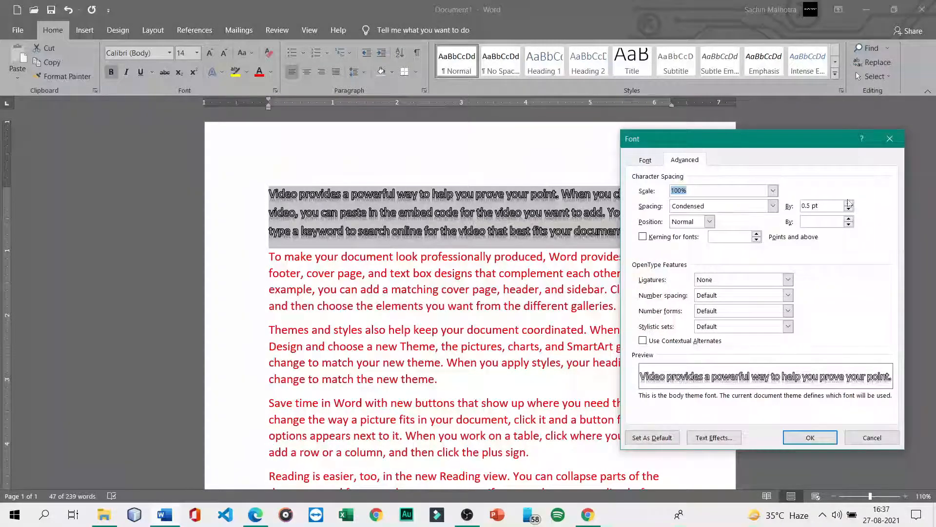
click(852, 203)
click(850, 203)
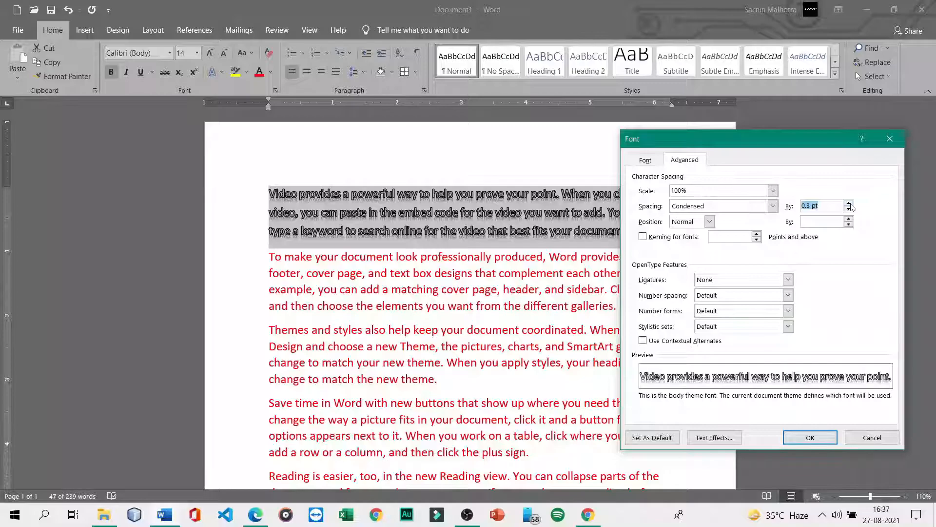
click(850, 203)
click(850, 203)
click(850, 204)
click(850, 203)
click(851, 203)
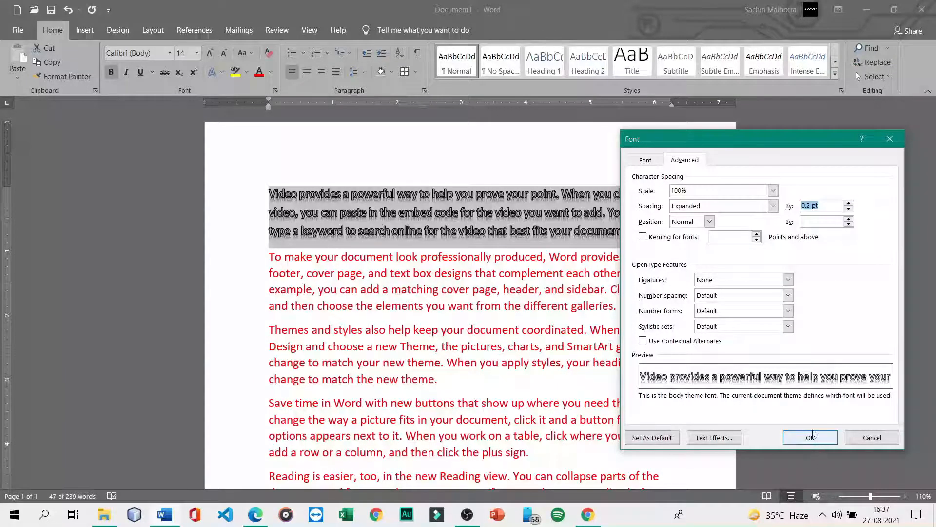
click(812, 437)
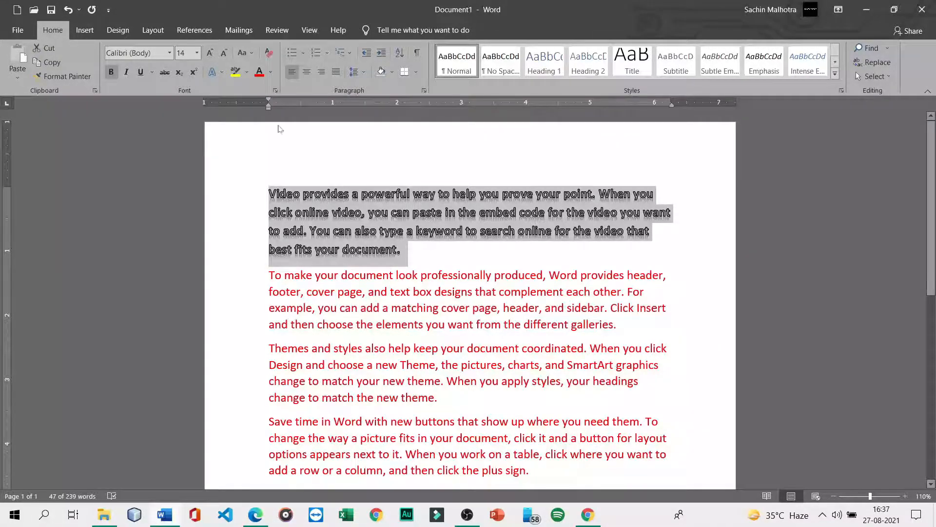
- Set Historical and Discretionary ligatures, Proportional spacing, Old-style numbers and stylistic set 3
click(275, 91)
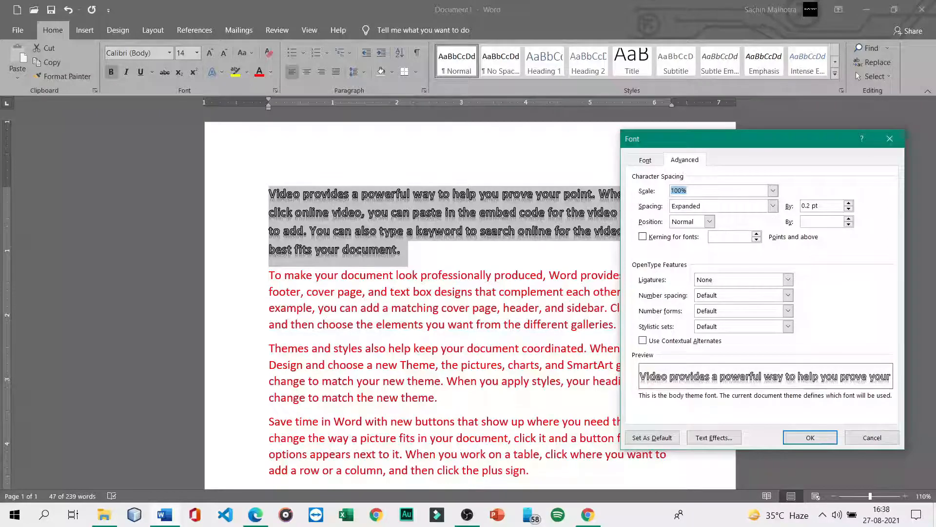
click(643, 238)
click(643, 237)
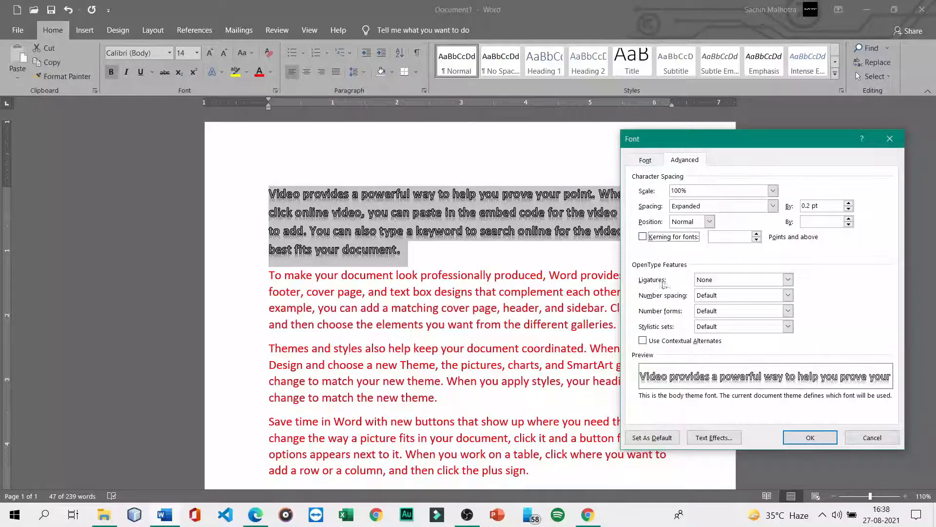
click(788, 279)
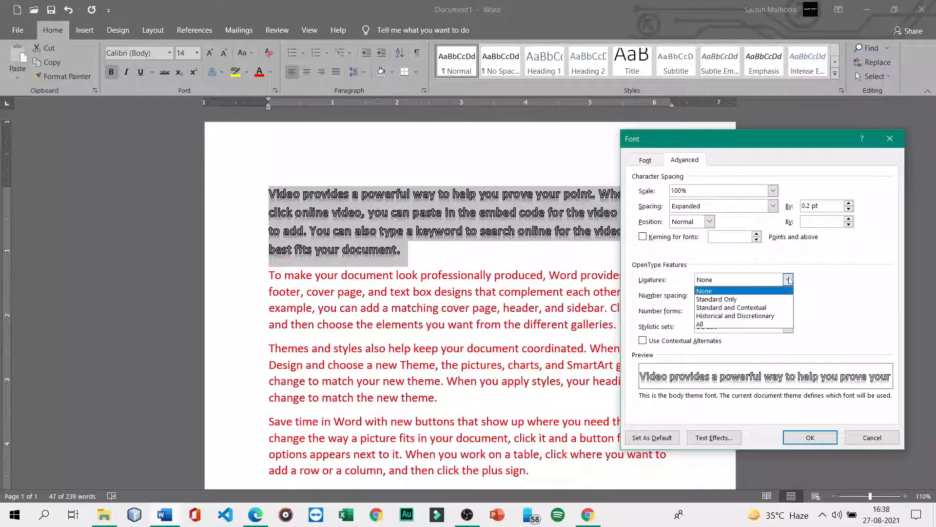
click(735, 317)
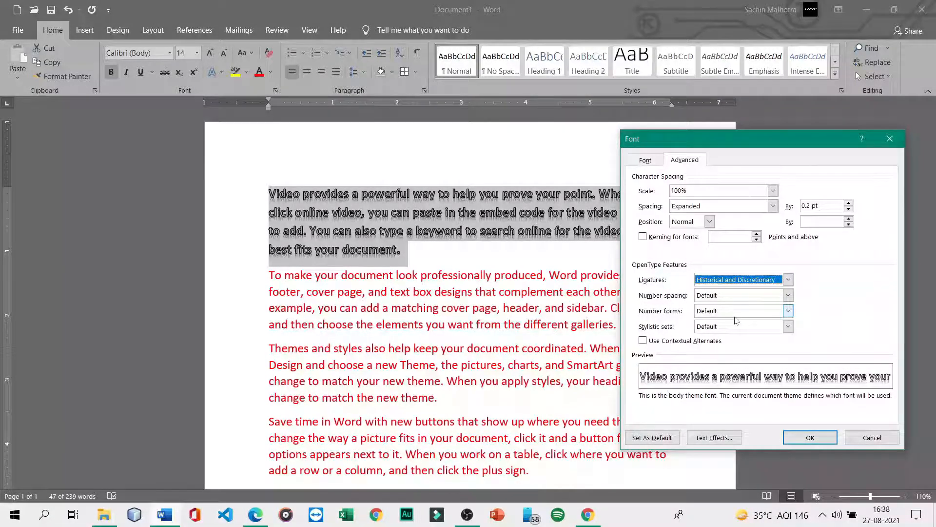
click(720, 295)
click(718, 315)
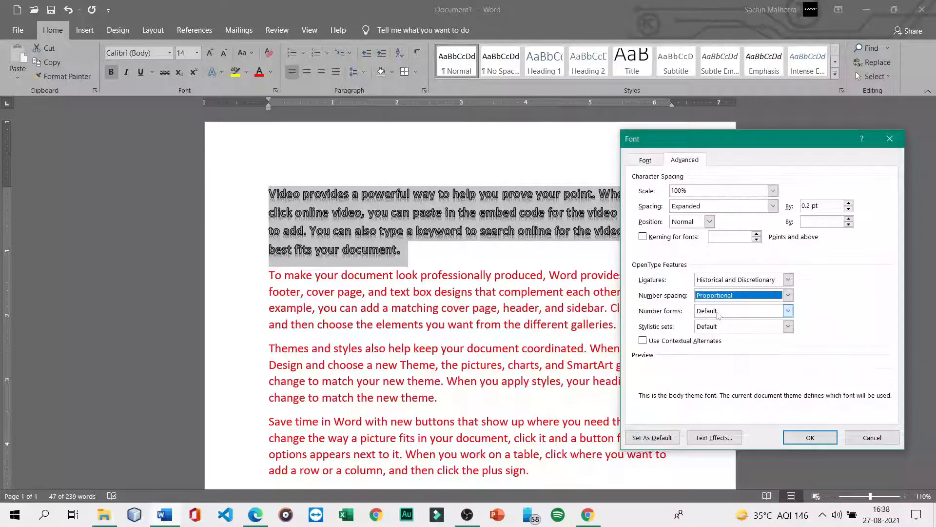
click(718, 312)
click(727, 337)
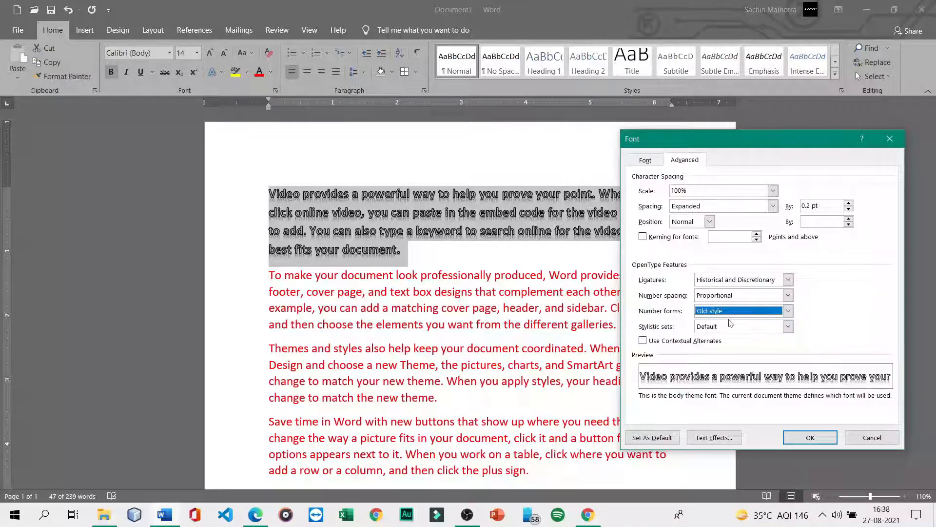
click(730, 323)
click(721, 348)
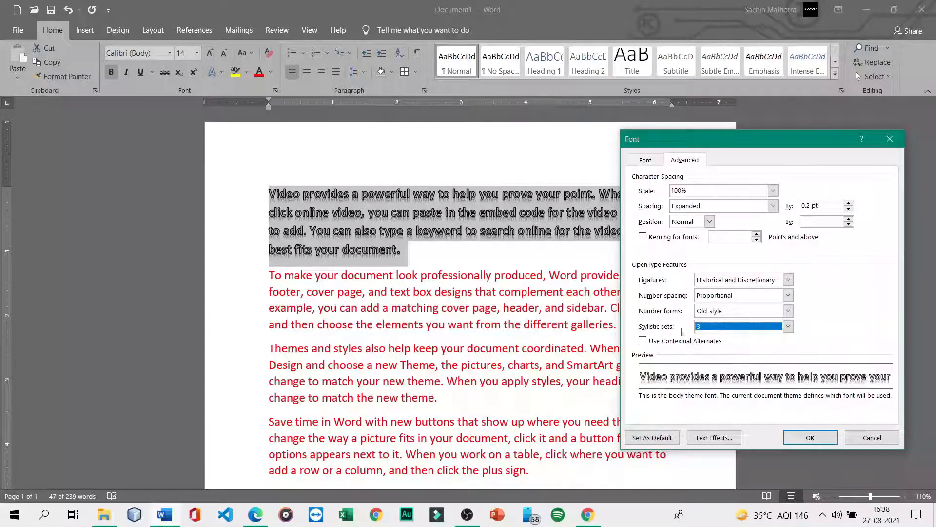
click(807, 436)
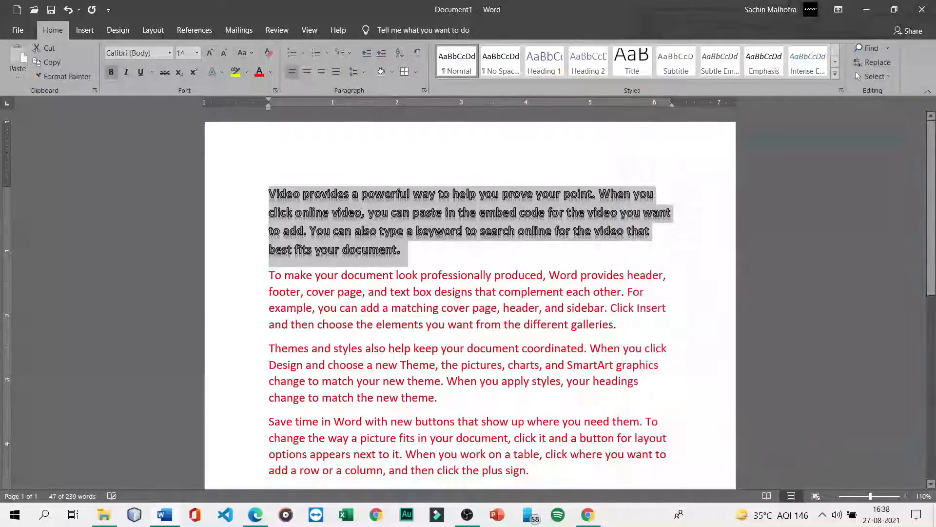
click(510, 251)
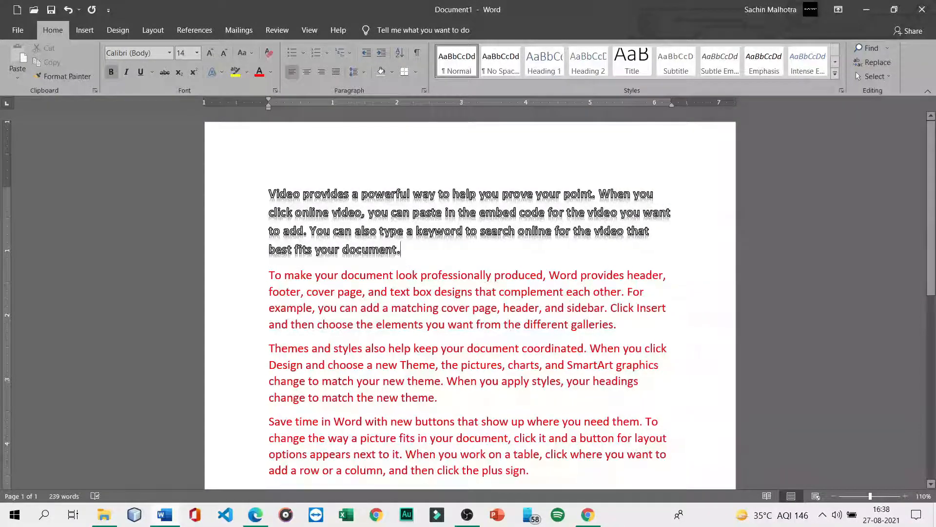
- Recheck the first paragraph's ligature setting without changes, then select the second paragraph
drag(510, 252, 270, 191)
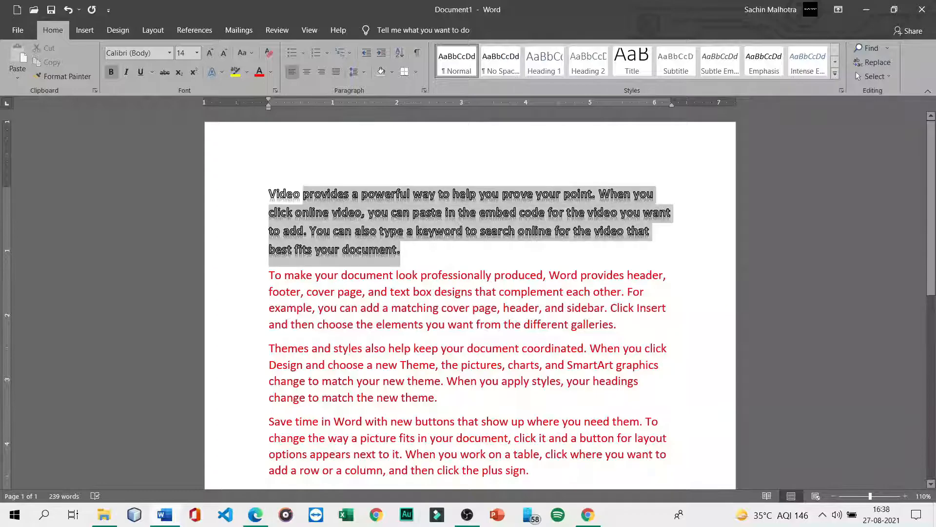
click(275, 90)
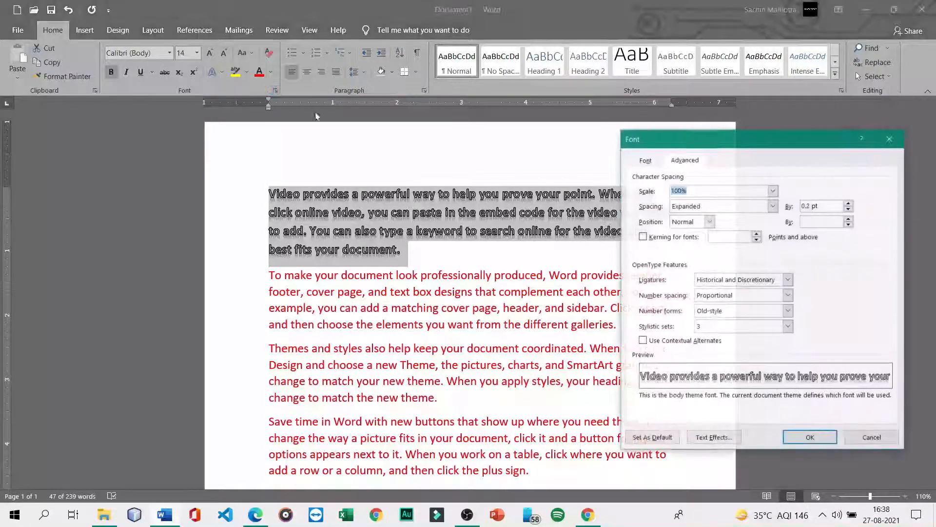
click(733, 282)
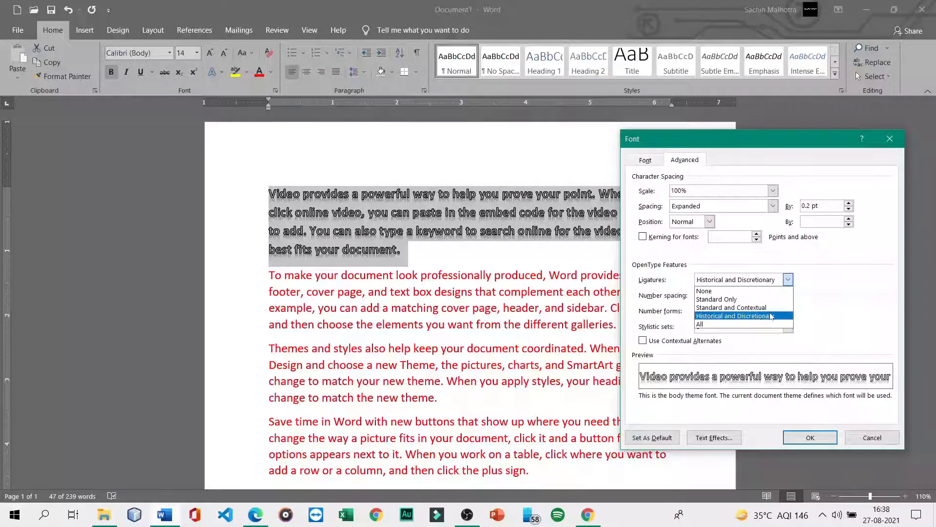
click(757, 317)
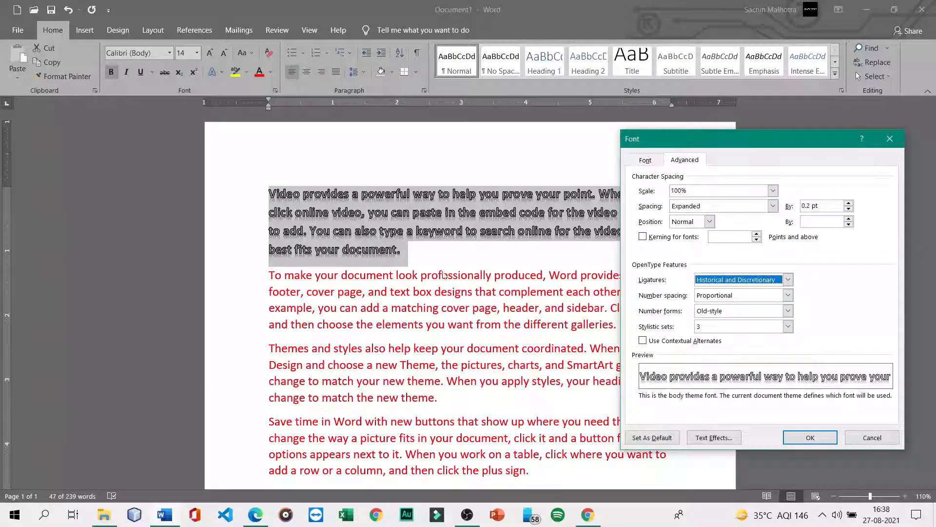
click(889, 137)
drag(262, 272, 264, 325)
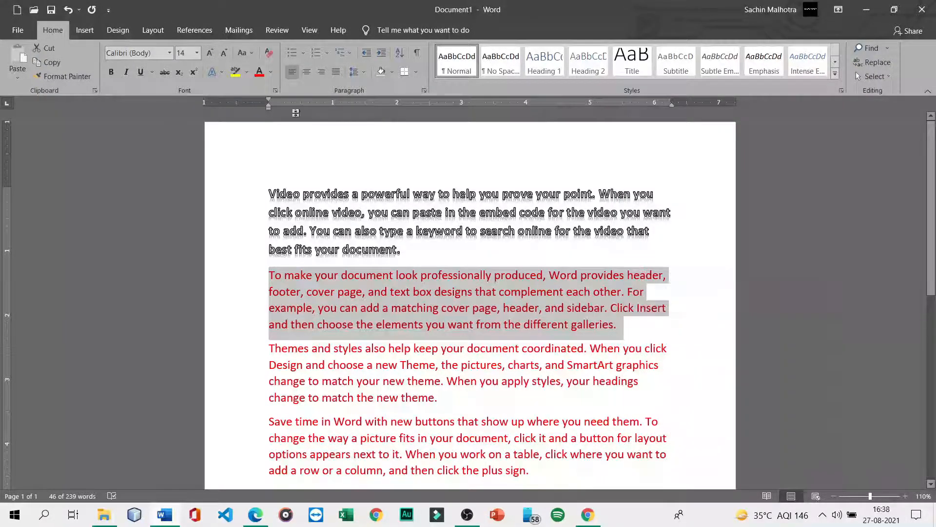
- Give the selected second paragraph Historical and Discretionary ligatures
click(276, 90)
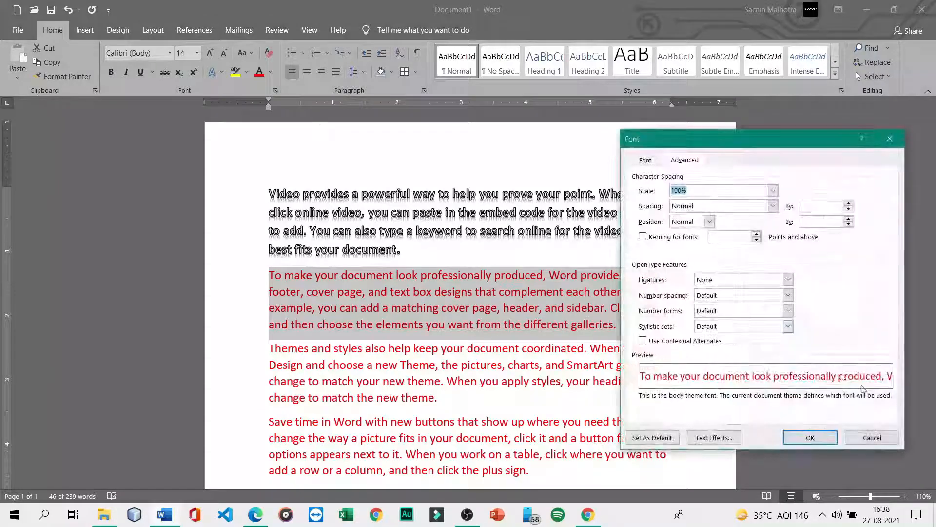
click(744, 279)
click(744, 318)
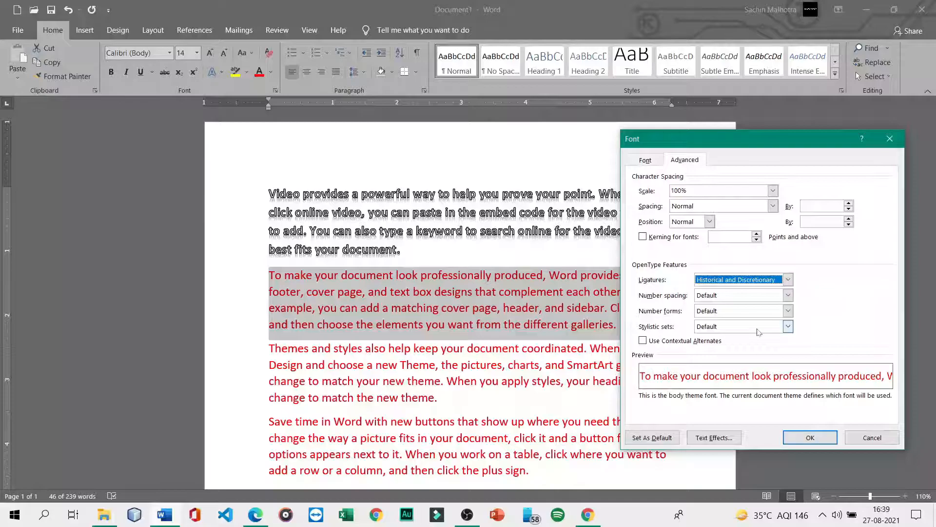
click(811, 437)
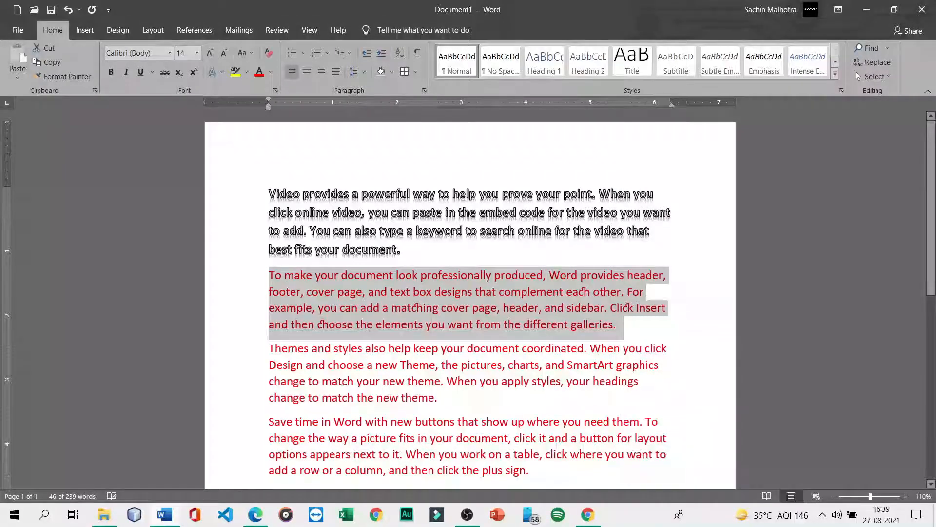
click(465, 324)
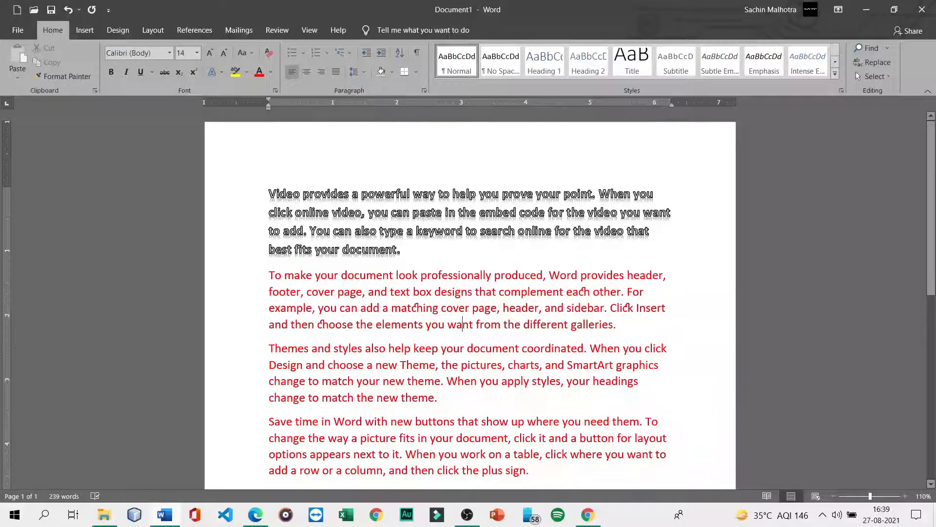
- Inspect the words 'matching' and 'Click', then pick Lining number forms and close the Font dialog
double_click(416, 308)
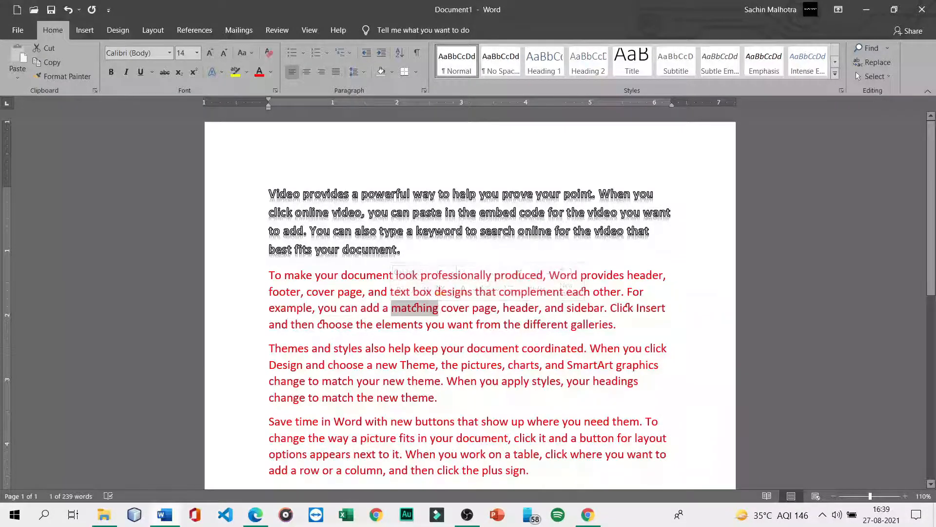
drag(608, 309, 637, 308)
click(618, 324)
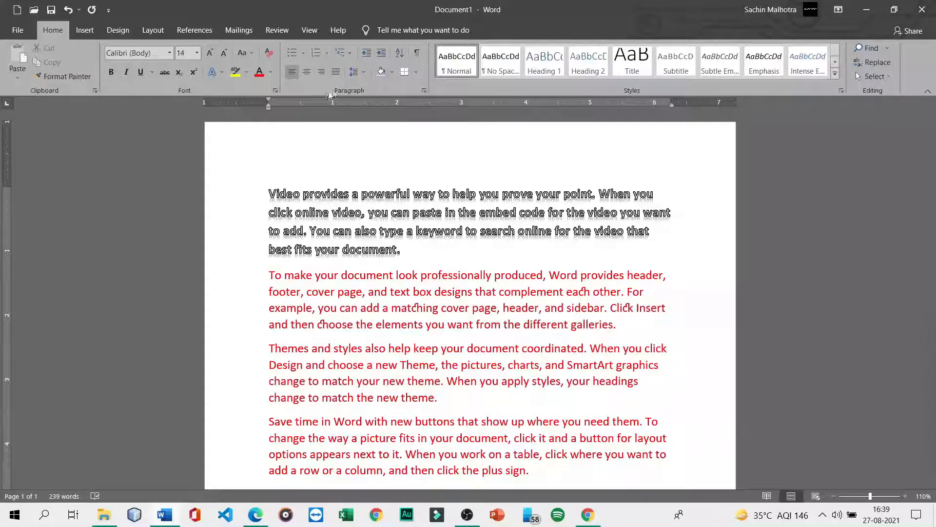
click(276, 90)
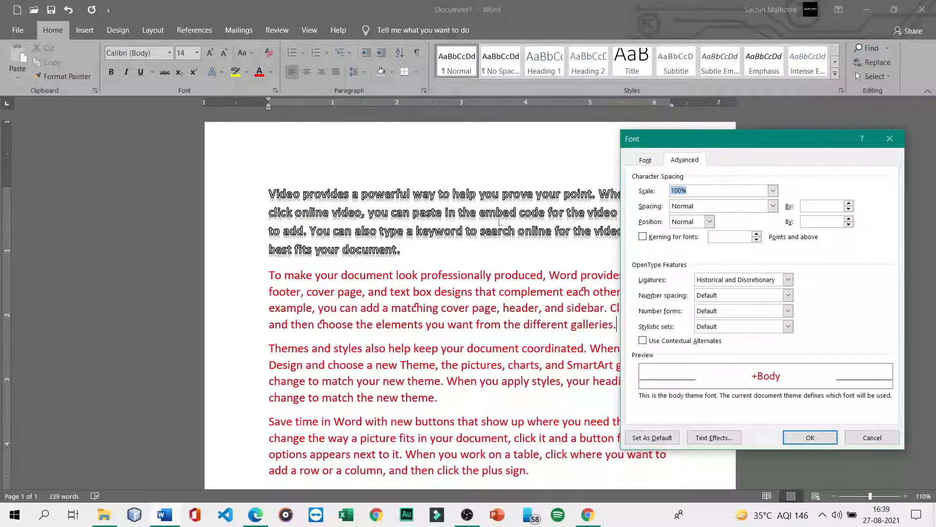
click(714, 314)
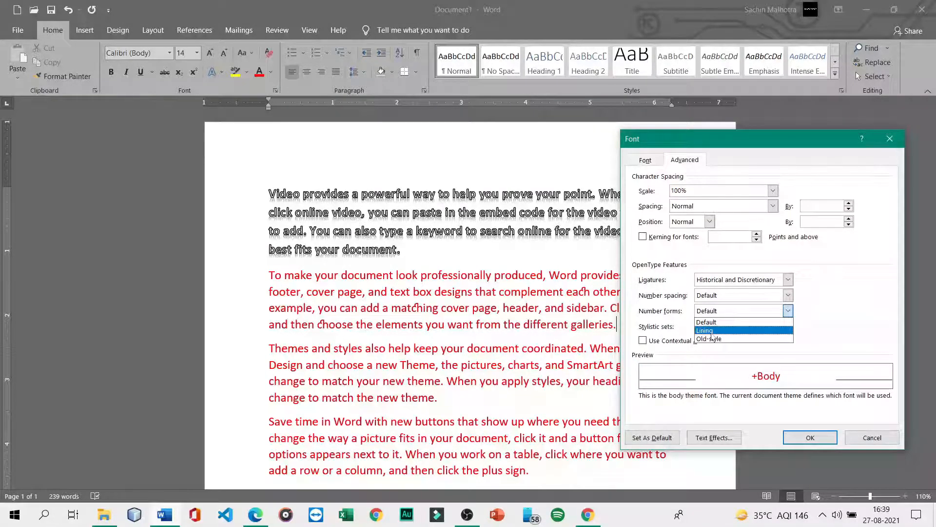
click(710, 331)
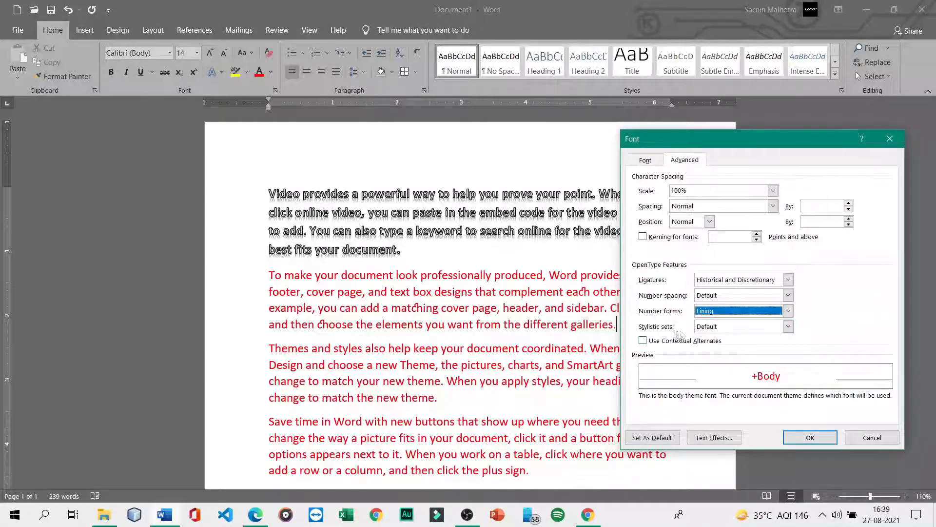
click(890, 142)
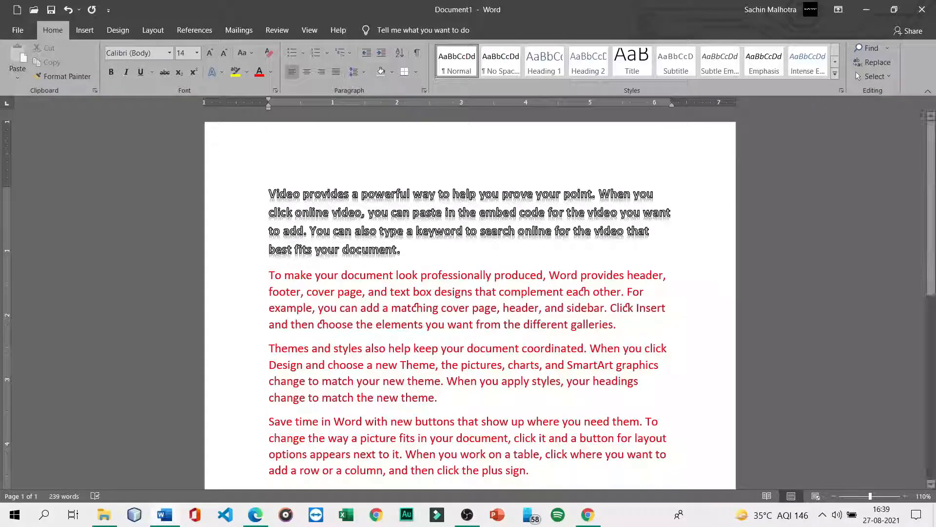
click(255, 515)
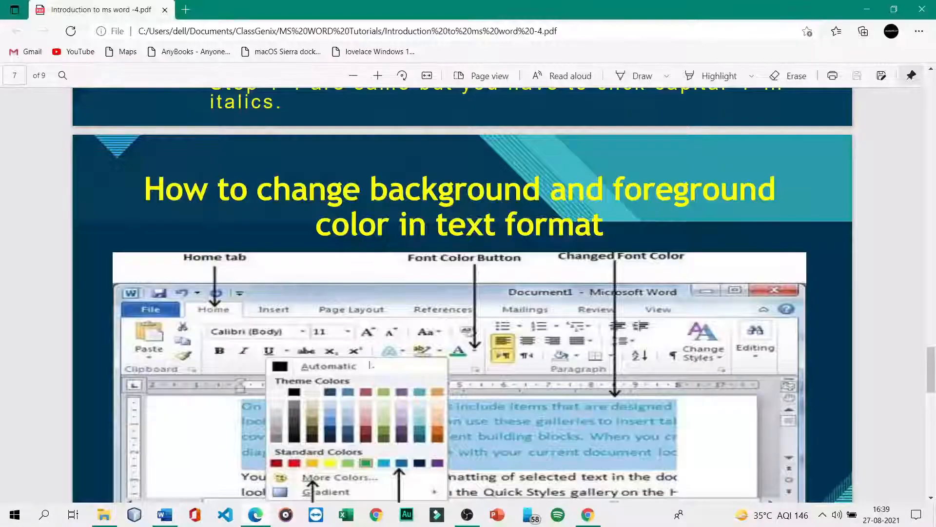
scroll(432, 204, down, 12)
scroll(431, 200, up, 4)
scroll(430, 218, down, 5)
scroll(431, 218, down, 5)
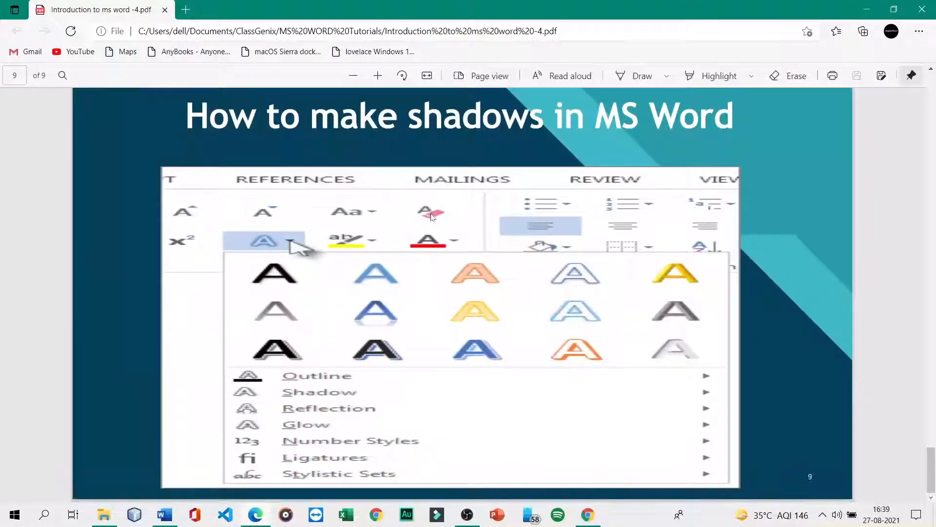
scroll(434, 213, up, 3)
scroll(434, 213, up, 15)
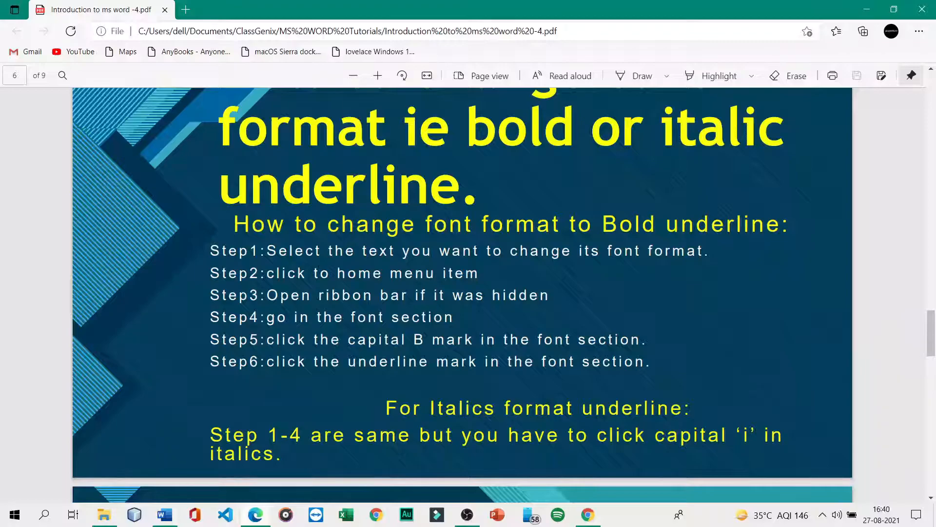
click(165, 514)
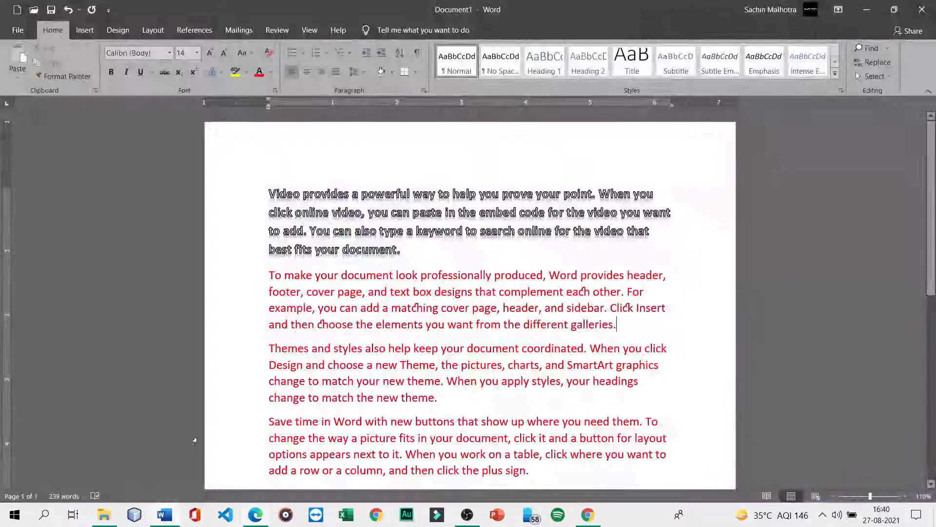